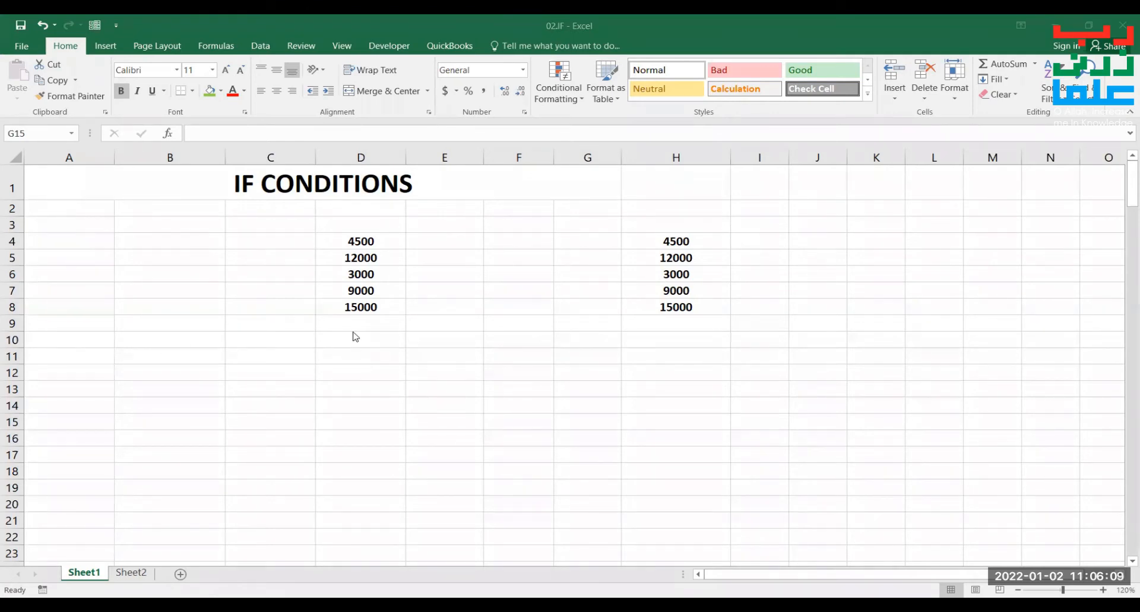
Label cell C9 as SUMIF, beside the cell below the first column of numbers.
click(291, 319)
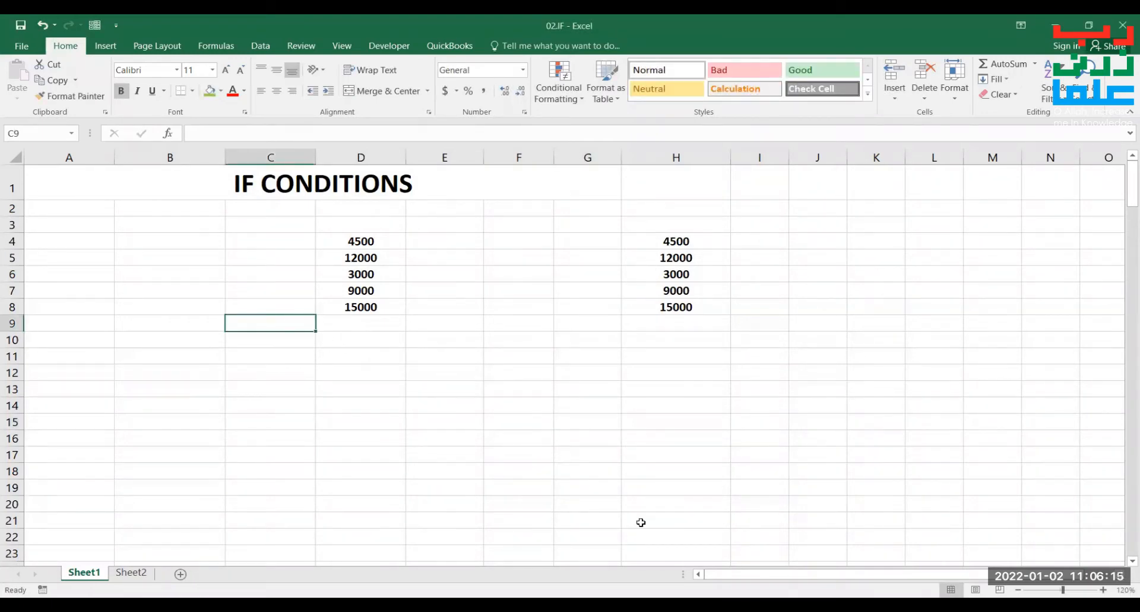
text(SUNIF)
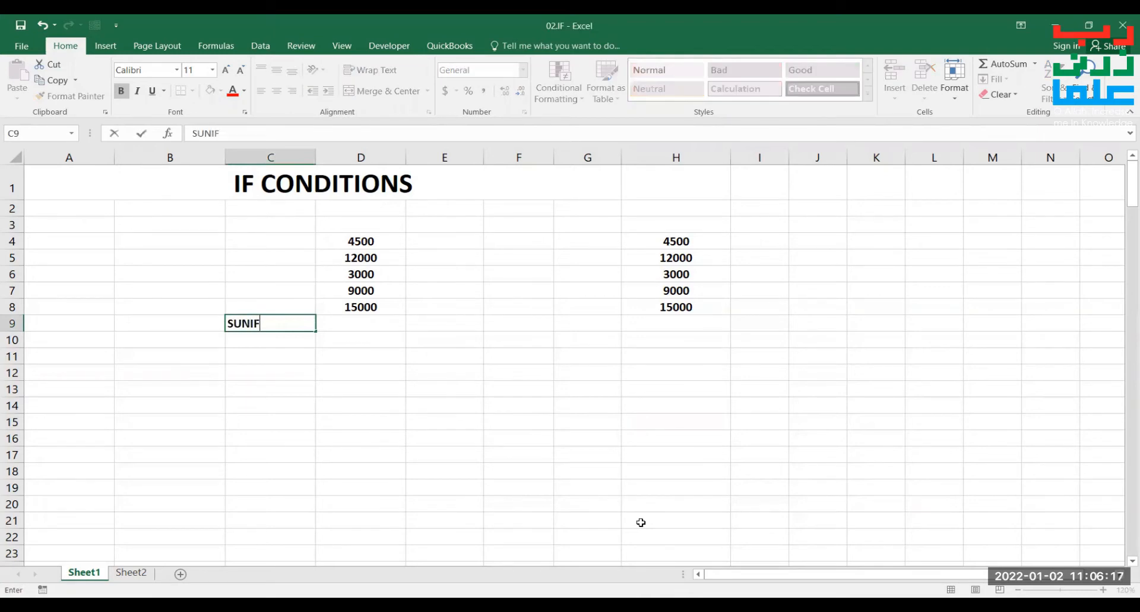
key(Tab)
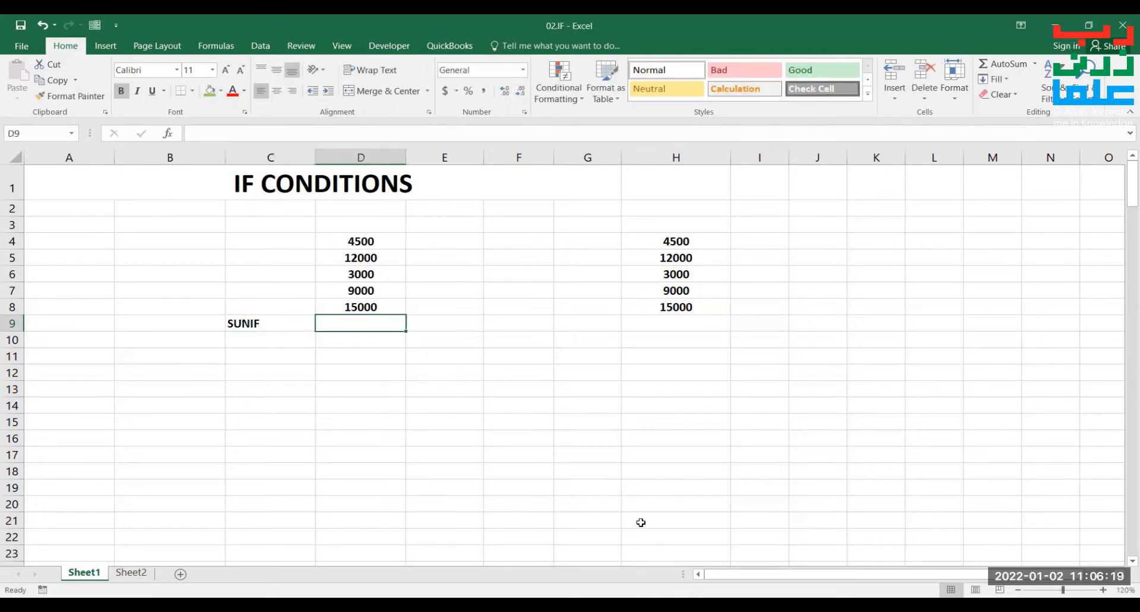
key(Up)
key(Left)
key(Down)
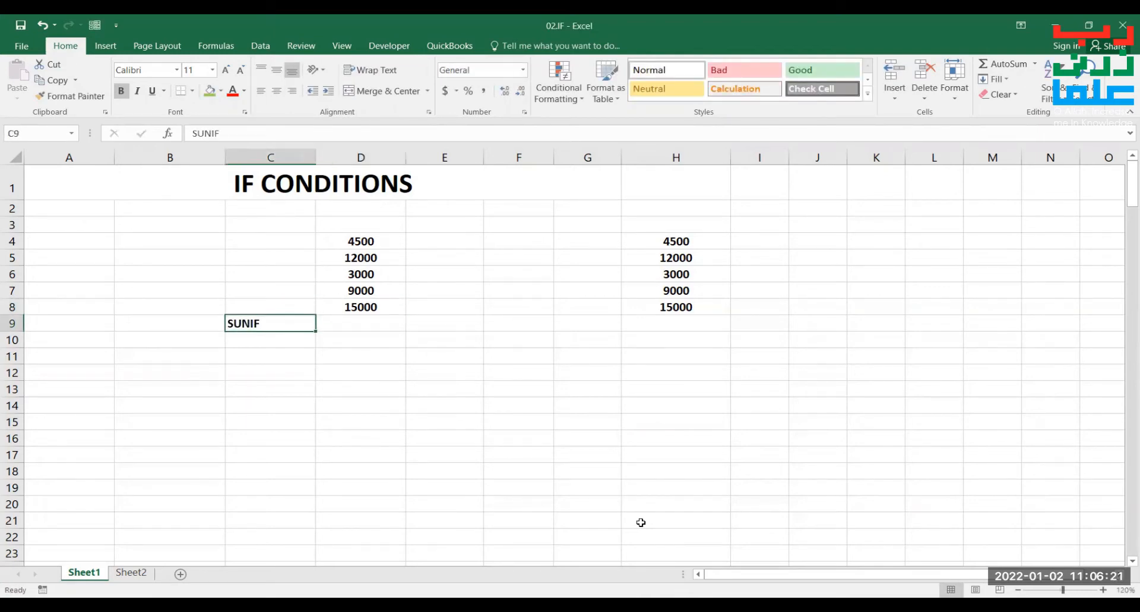
text(SUMIF)
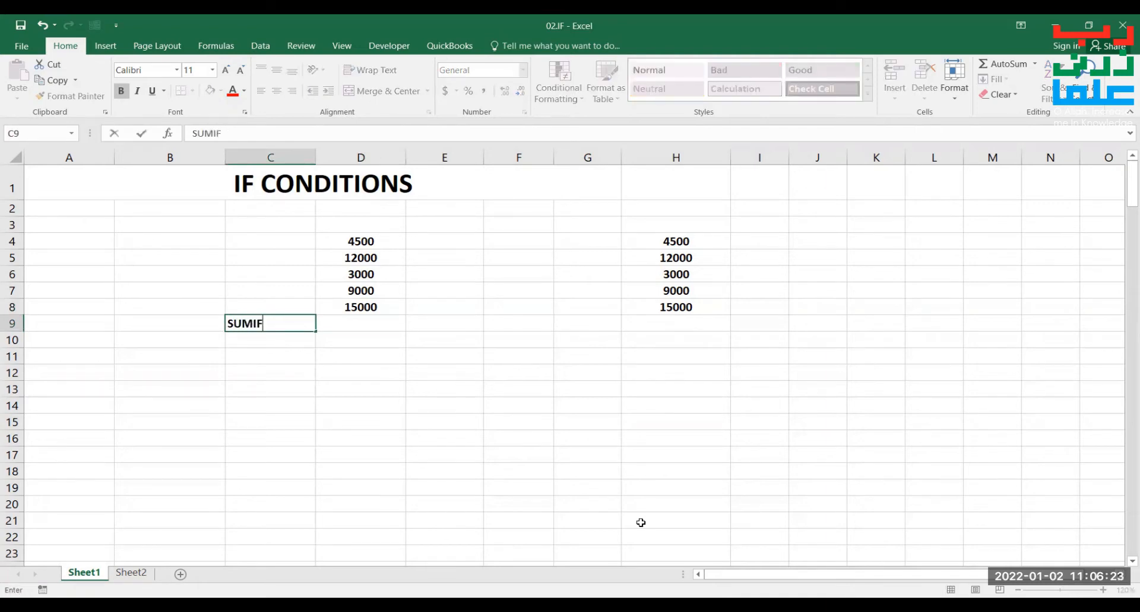
key(Tab)
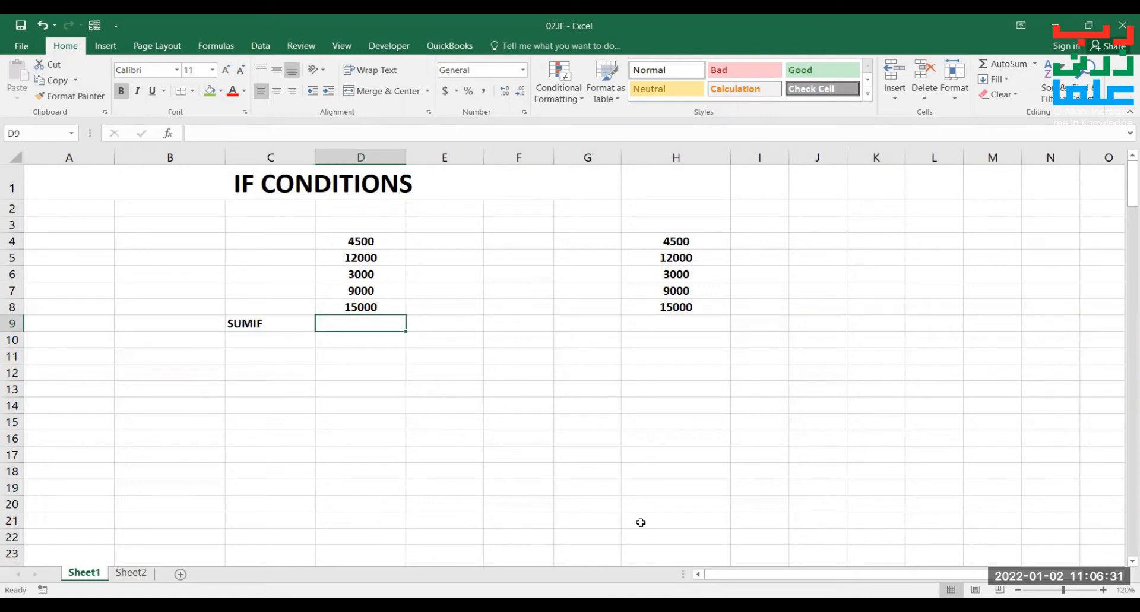
Enter the formula =SUMIF(D4:D8,">10000") in cell D9 to add only the values above 10000.
text(=S)
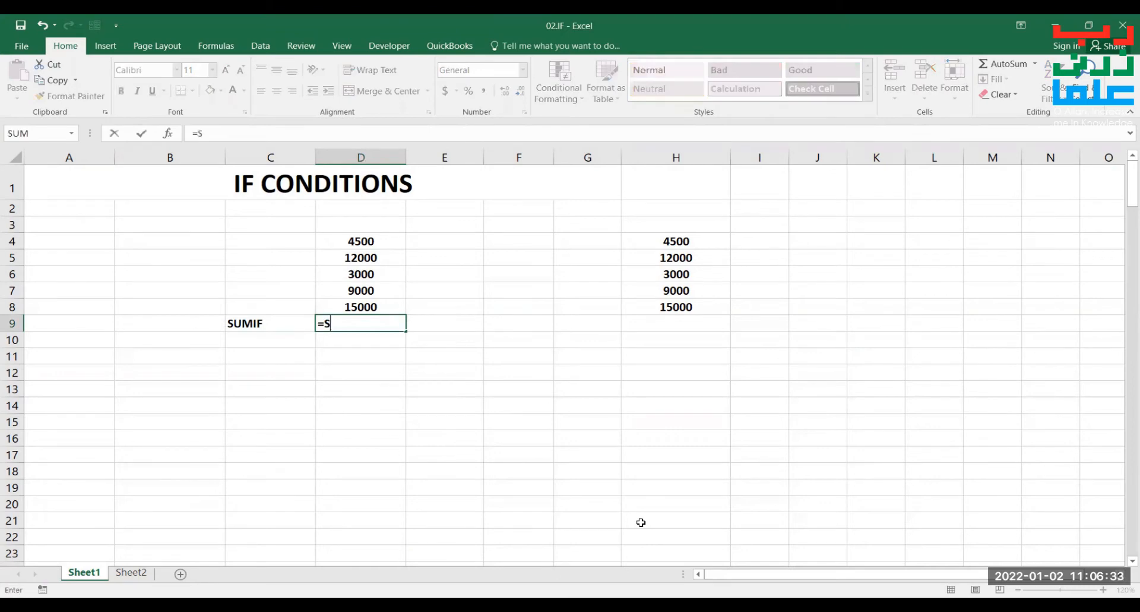
text(UMIF)
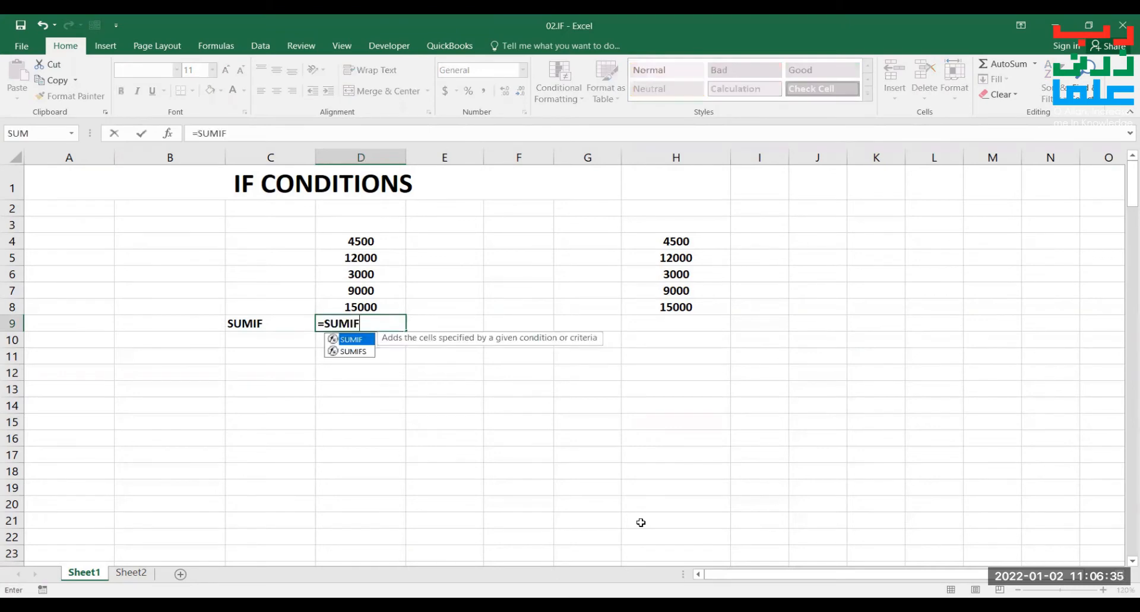
text(()
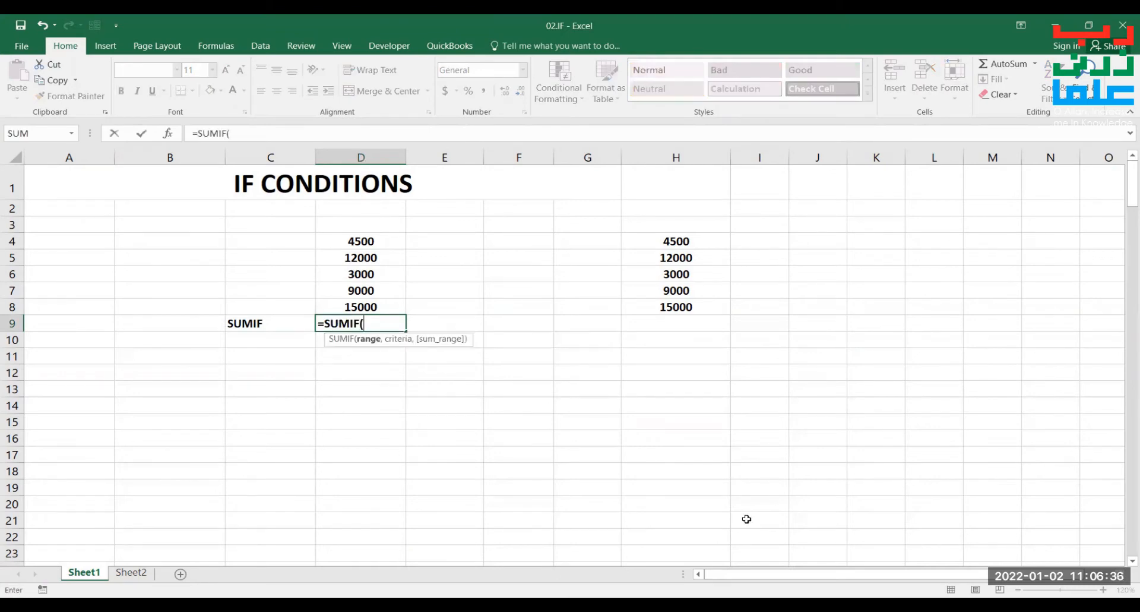
click(393, 242)
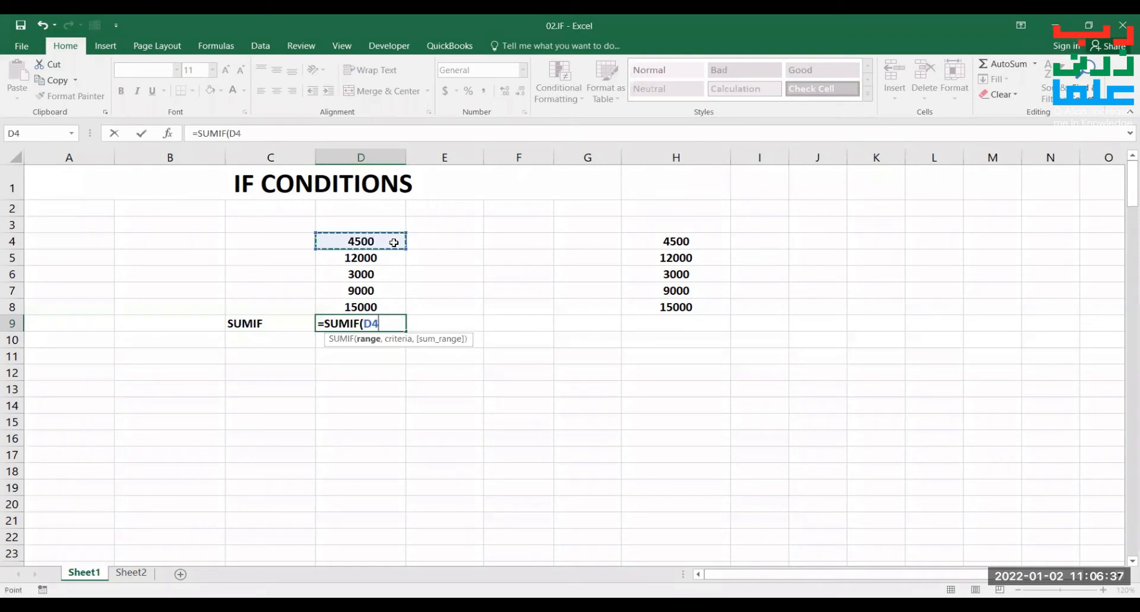
shift+click(388, 303)
text(,")
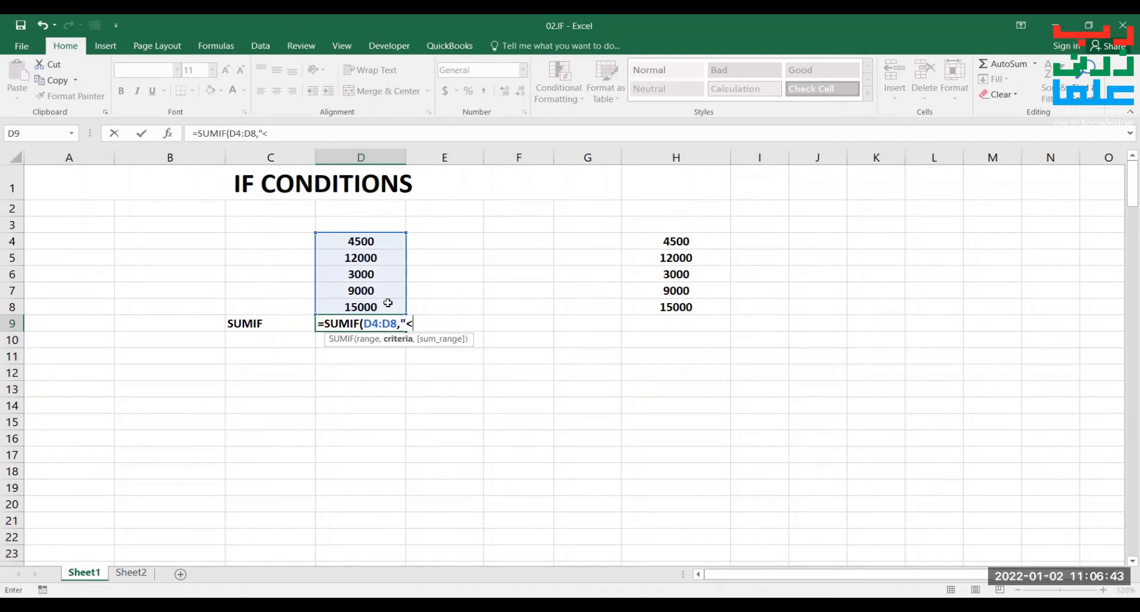
text(>10000"))
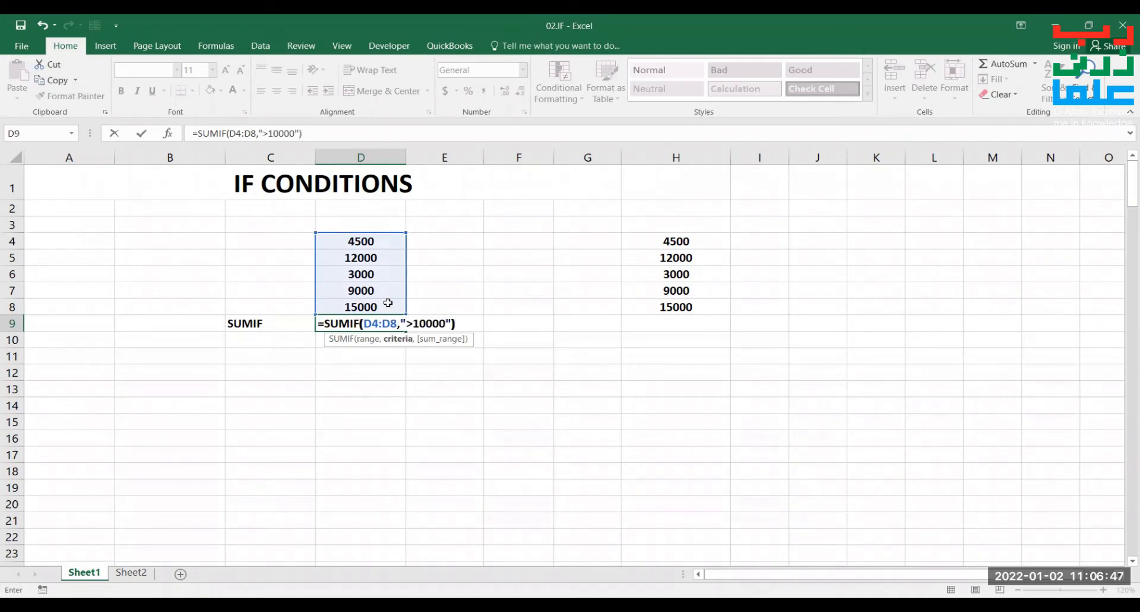
key(Return)
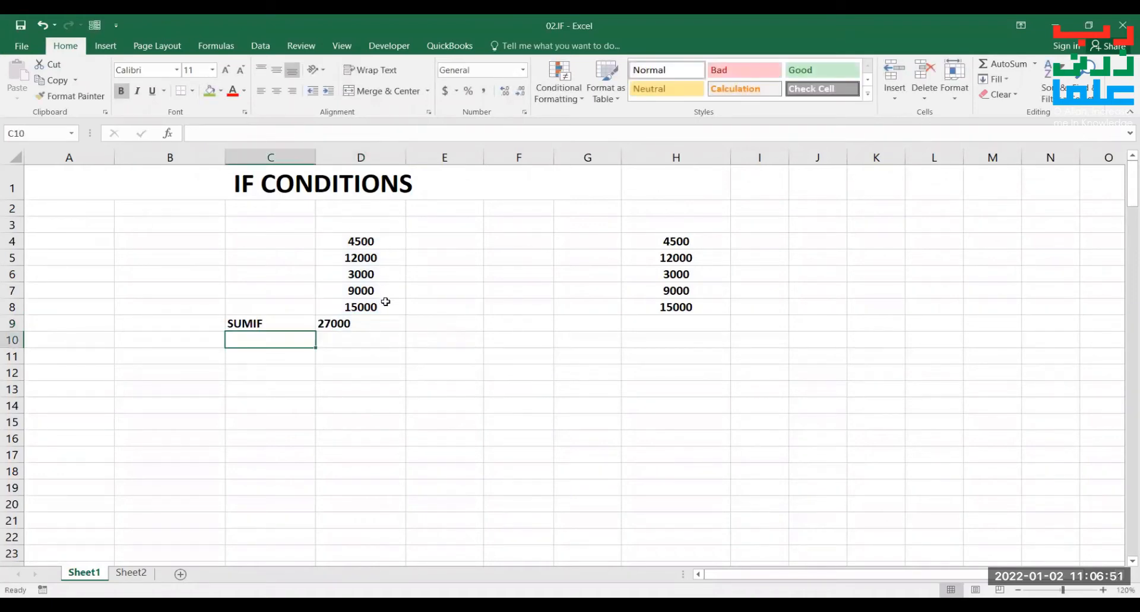
Label cell G9 as COUNTIF, beside the cell below the second column of numbers.
scroll(564, 356, up, 2)
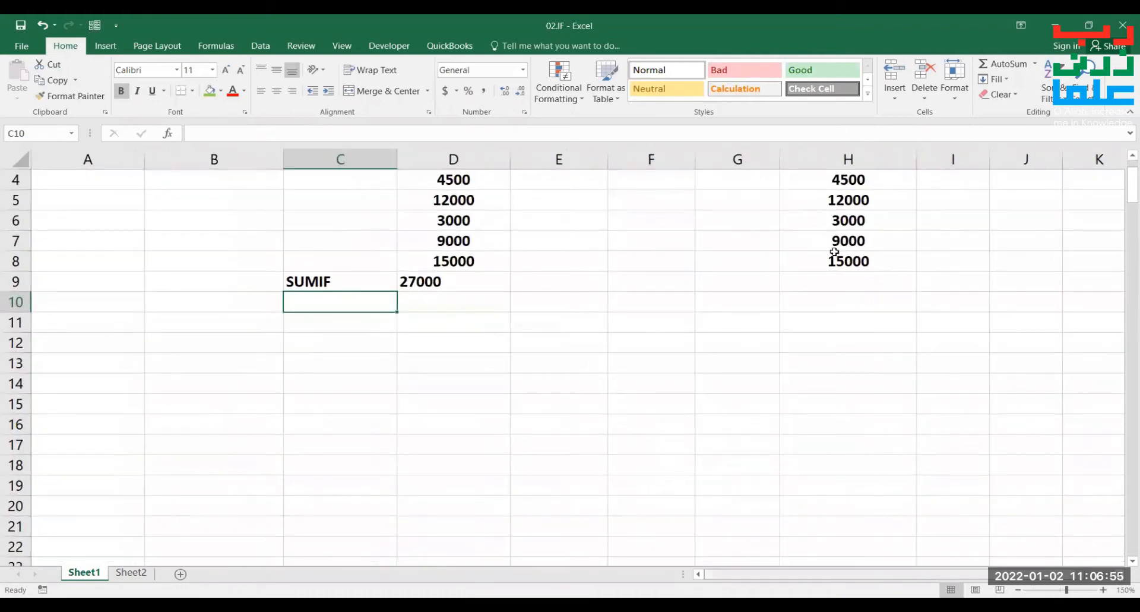
scroll(778, 330, up, 2)
click(829, 366)
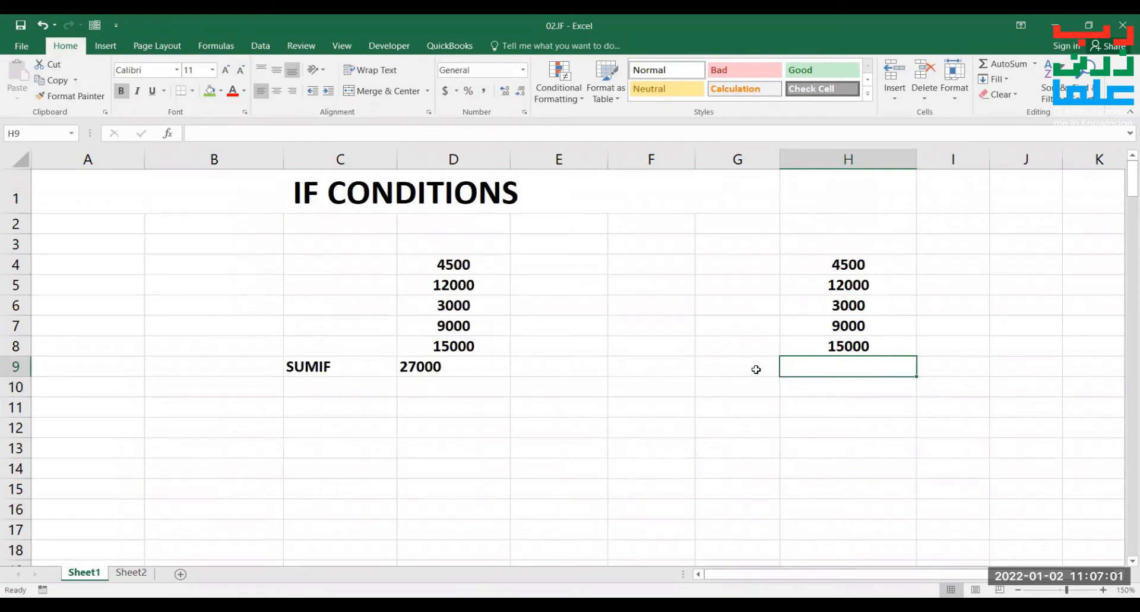
click(756, 370)
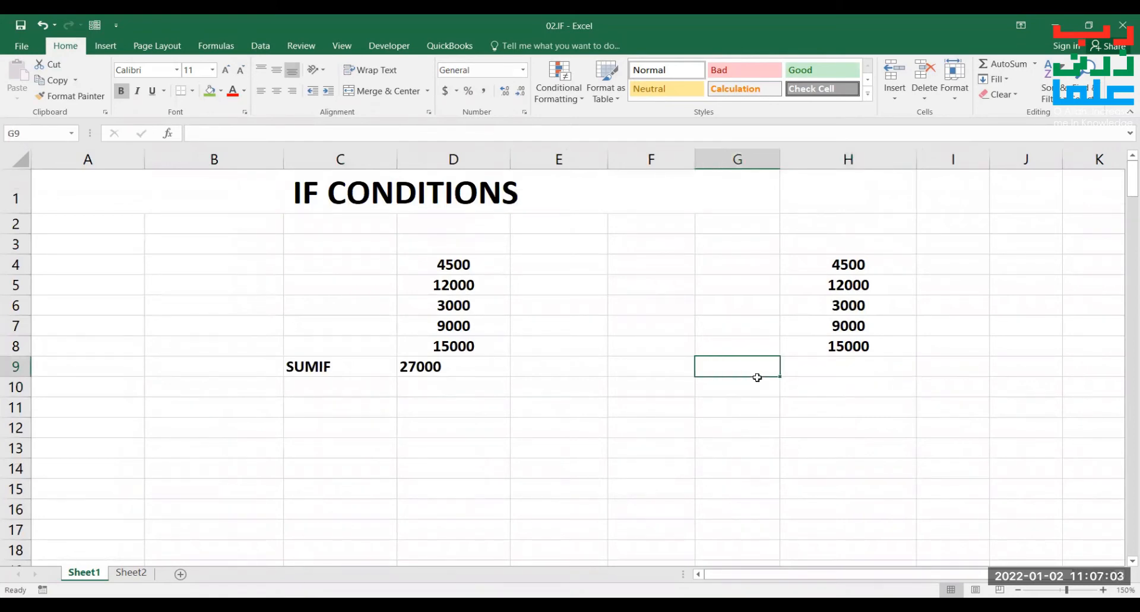
text(COUNT)
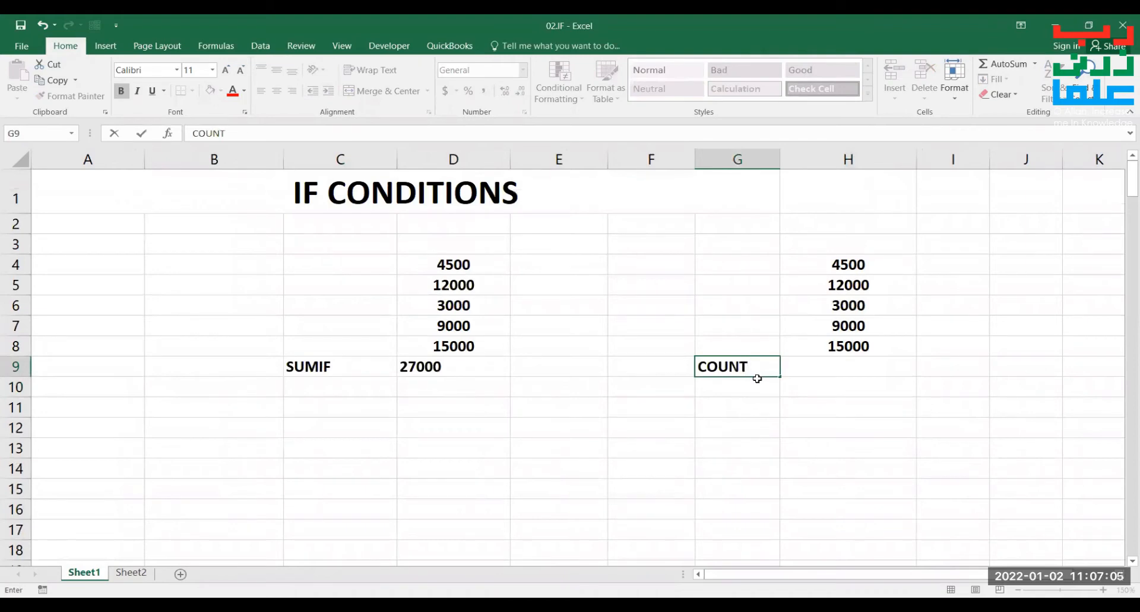
text(IF)
key(Tab)
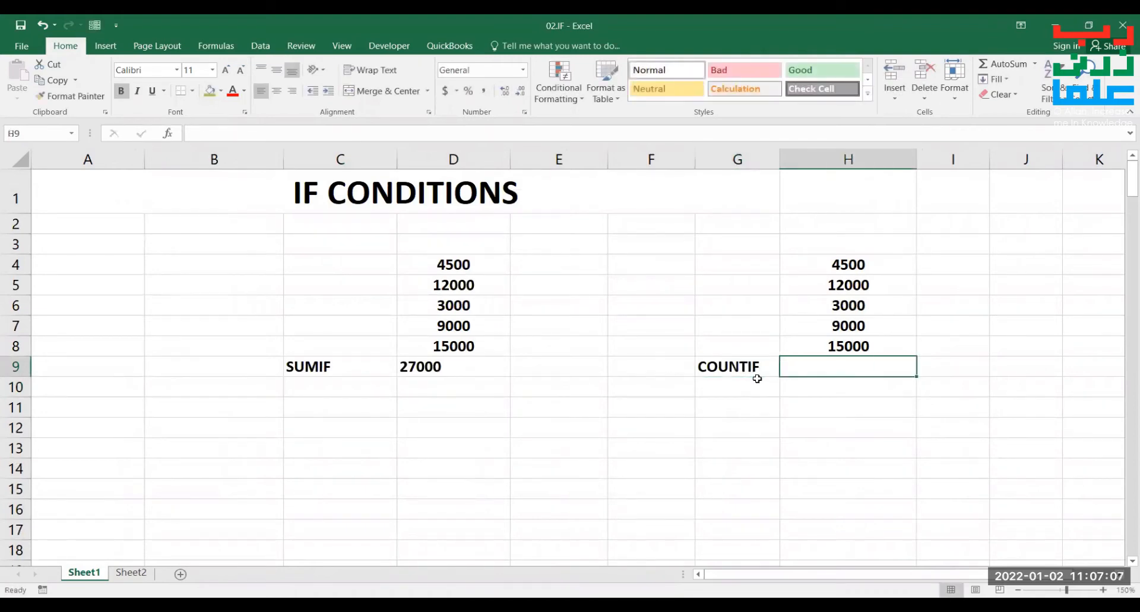
Enter the formula =COUNTIF(H4:H8,"<5000") in cell H9 to count the values below 5000.
text(=)
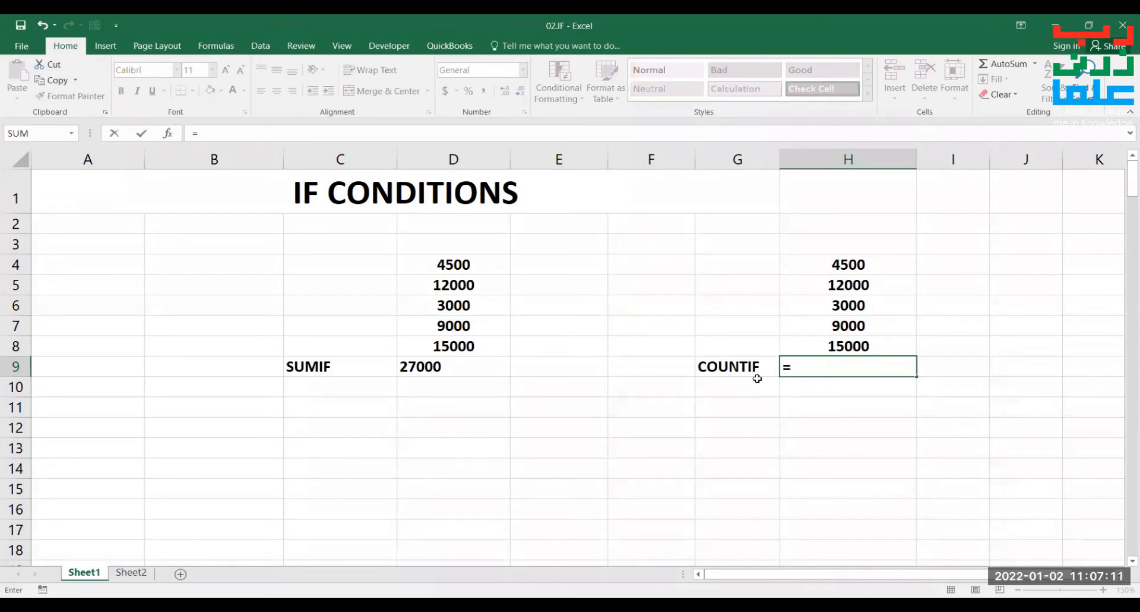
text(COUNTIF()
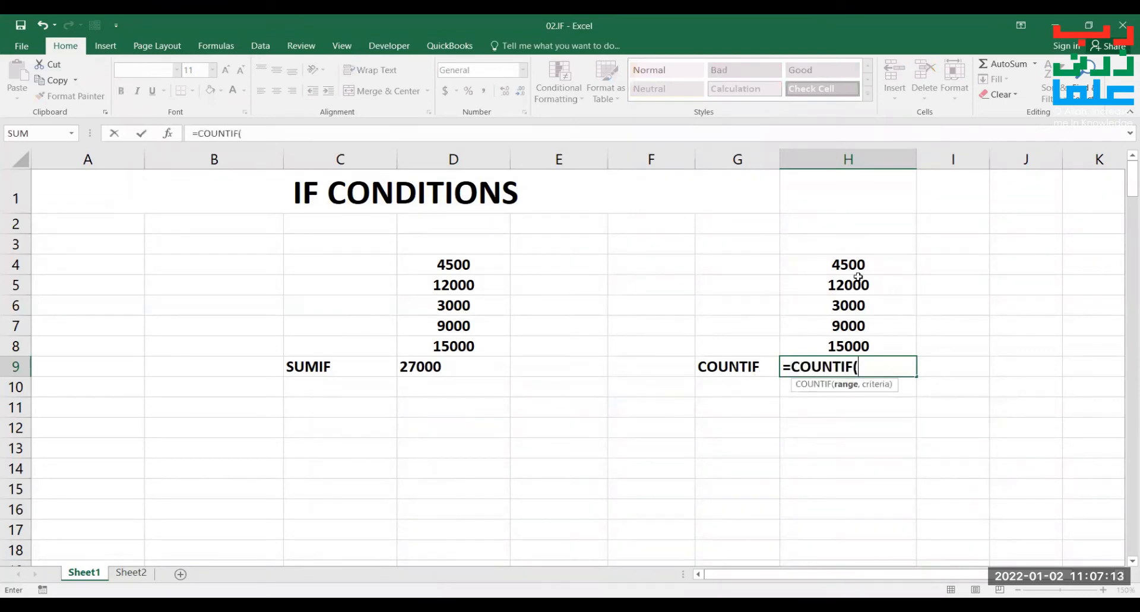
click(857, 264)
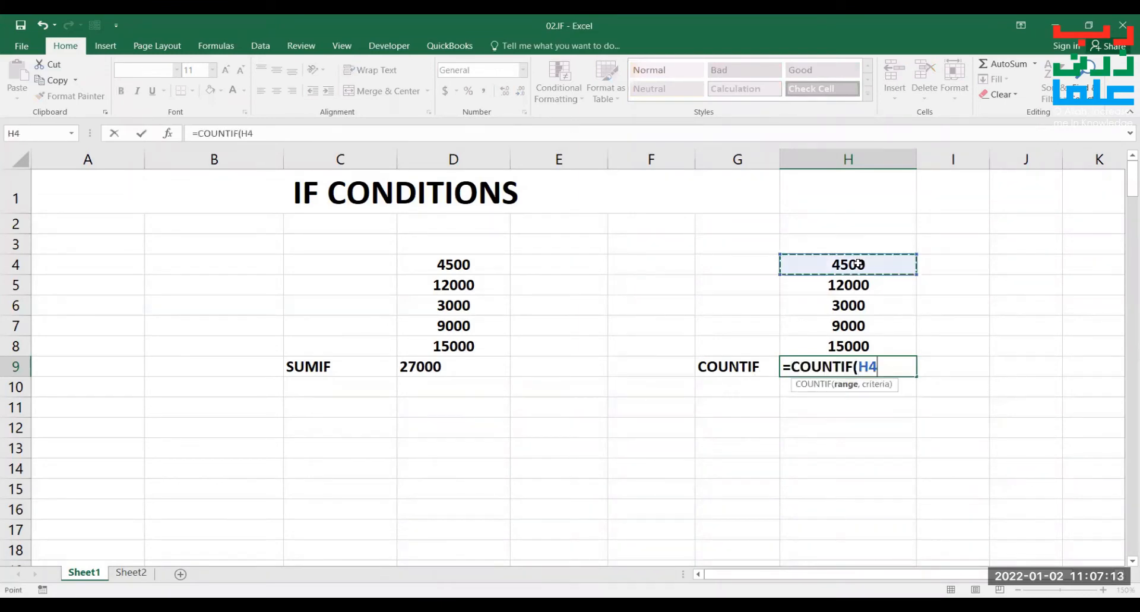
shift+click(864, 343)
text(,"<)
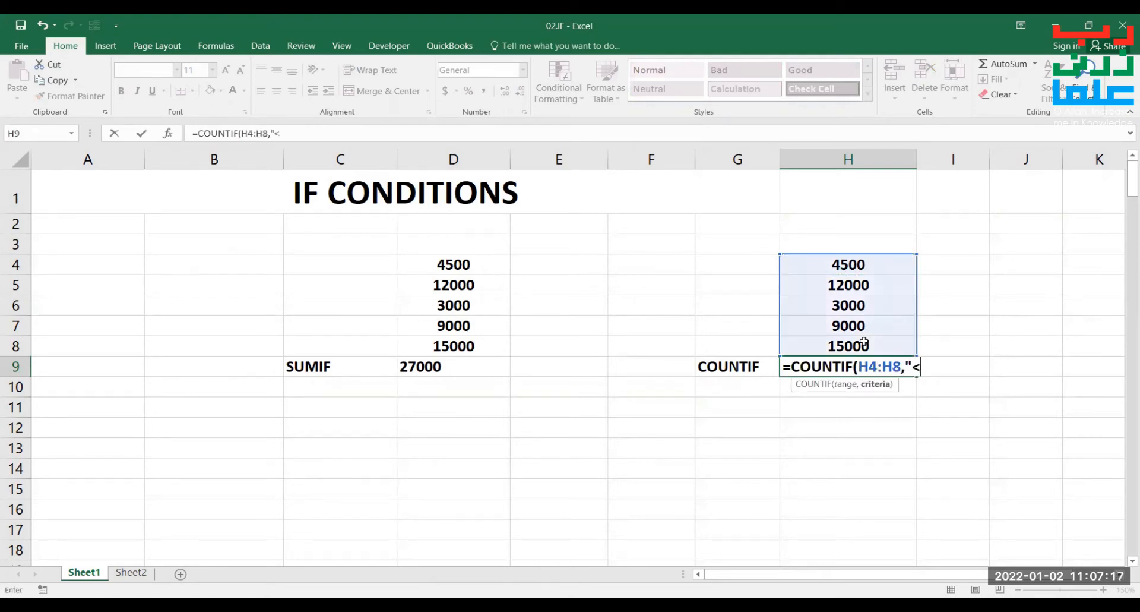
text(5000"))
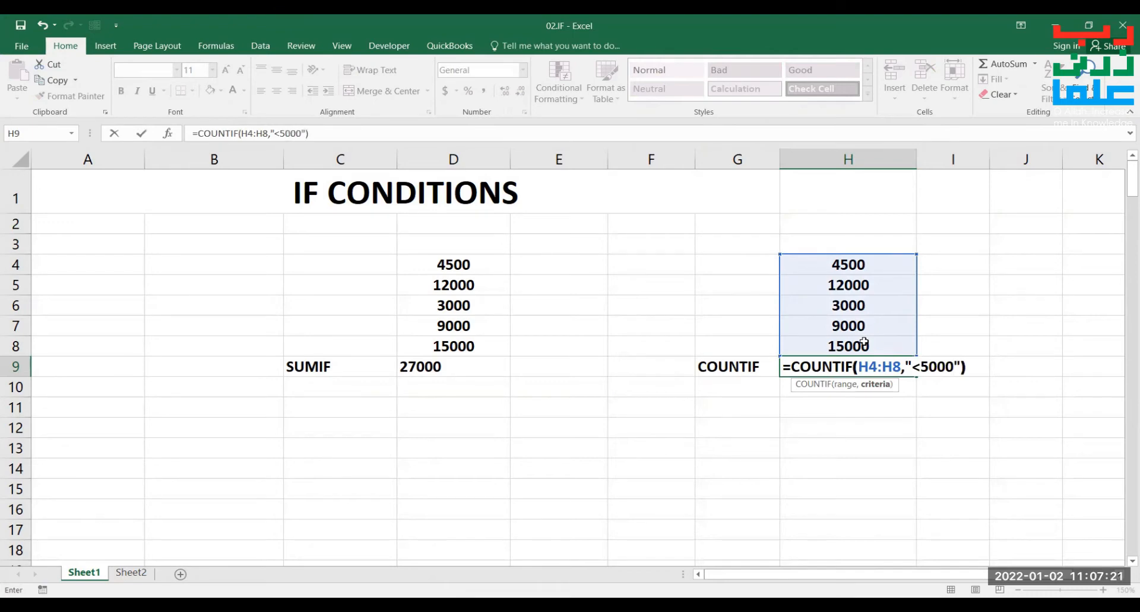
key(Return)
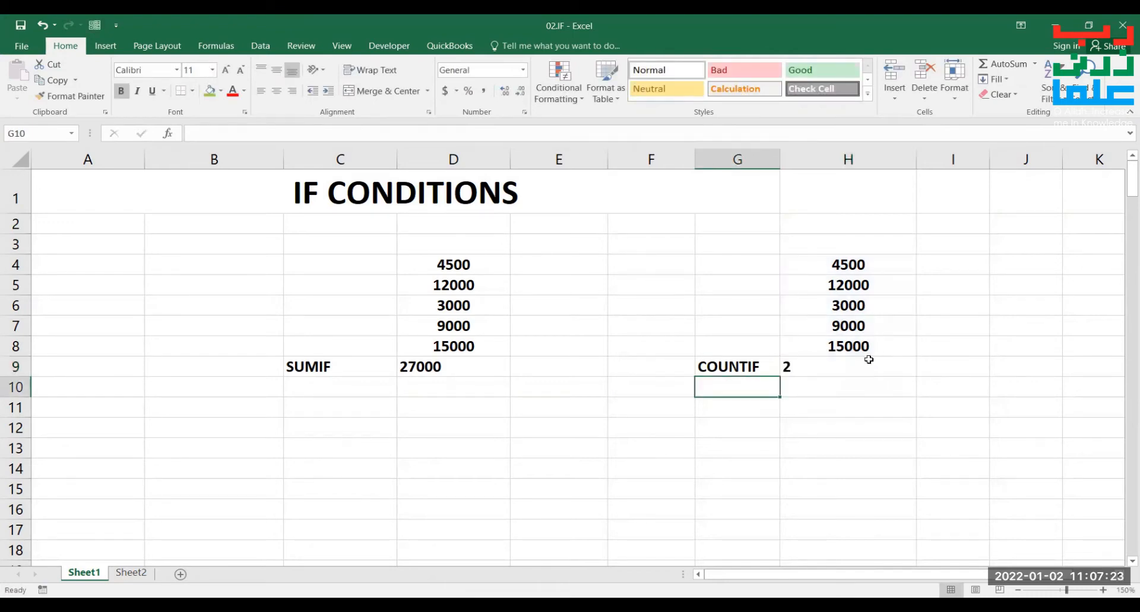
click(833, 264)
key(Down)
key(Down)
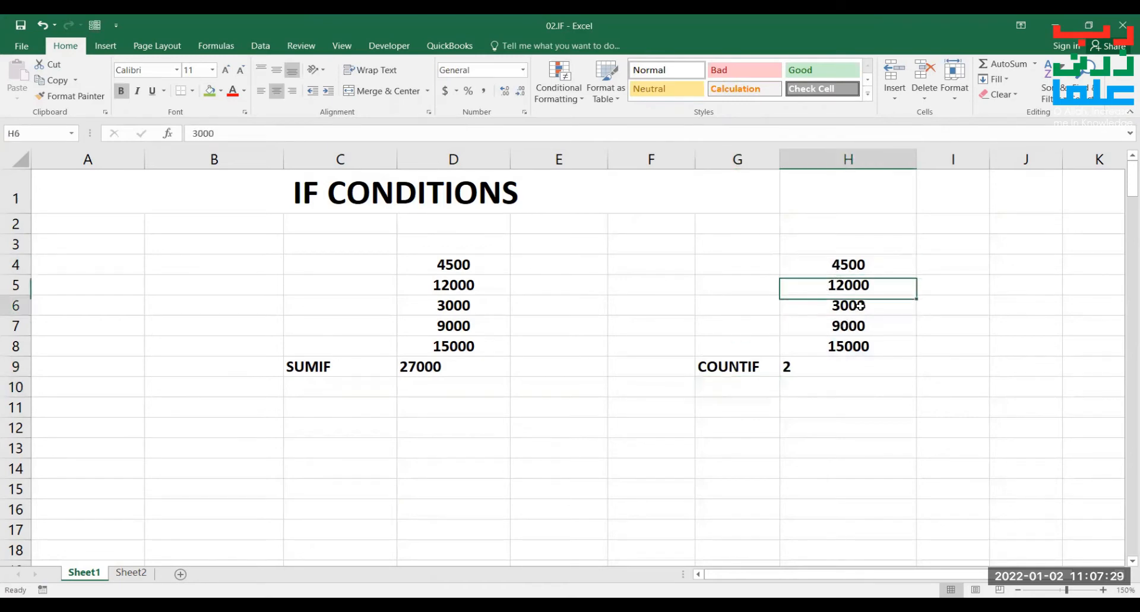
Clear the existing TOTAL and REMARKS formulas from E37:F40 in the SIMPLE IF table.
scroll(458, 433, down, 6)
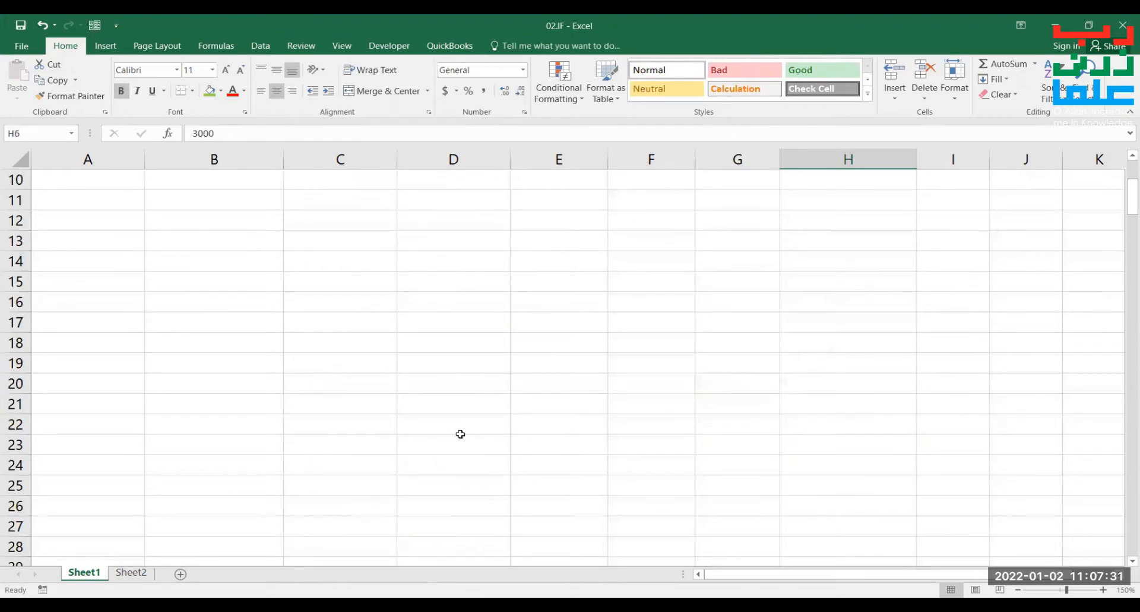
scroll(460, 434, down, 3)
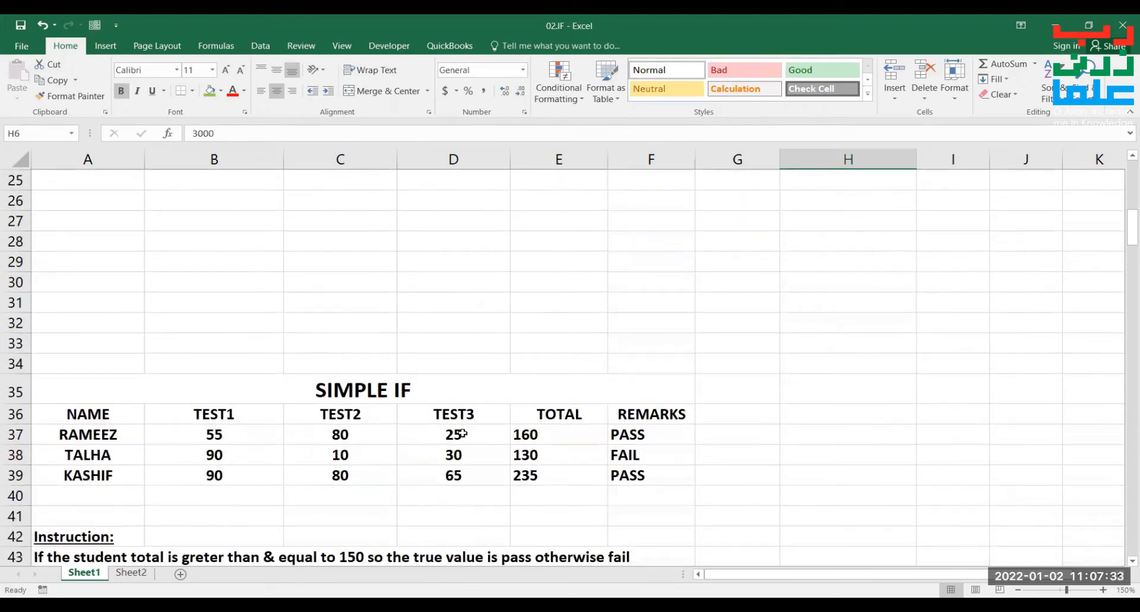
scroll(464, 432, down, 1)
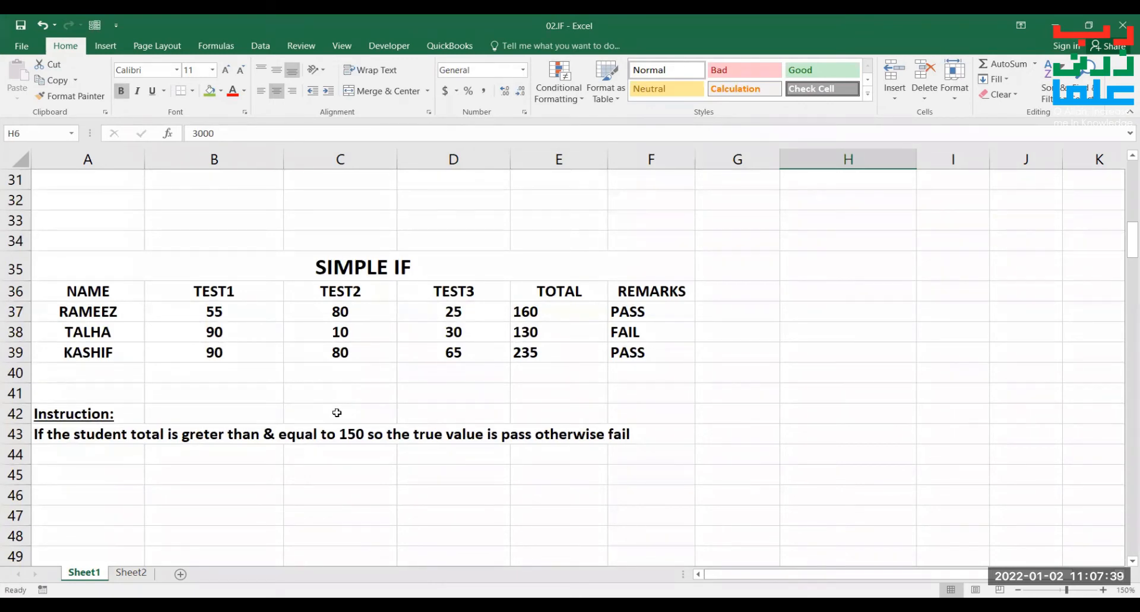
click(620, 315)
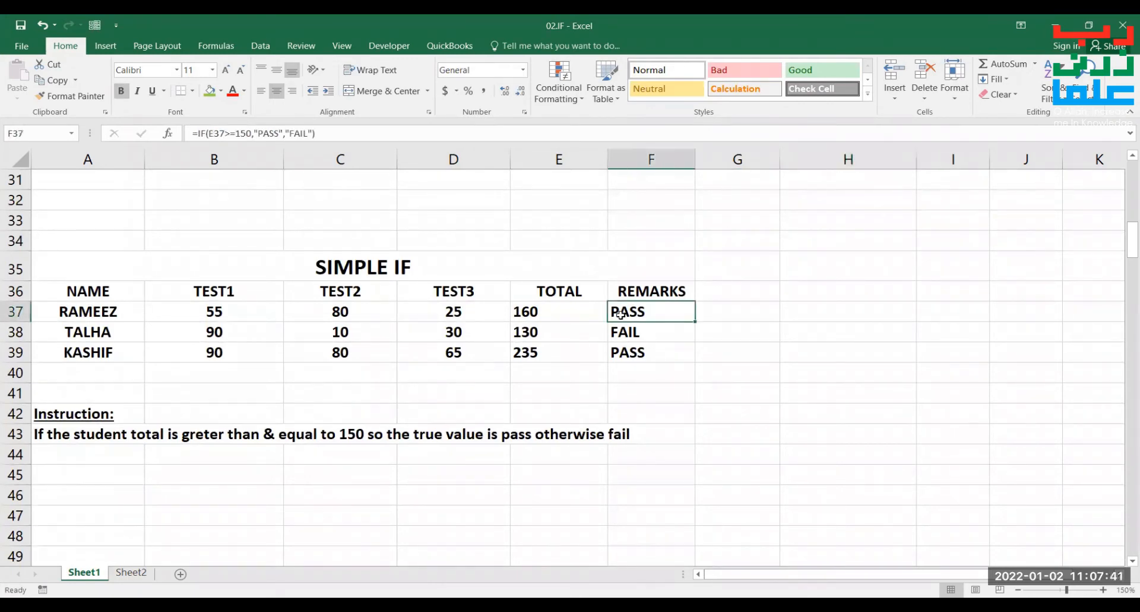
drag(600, 314, 633, 366)
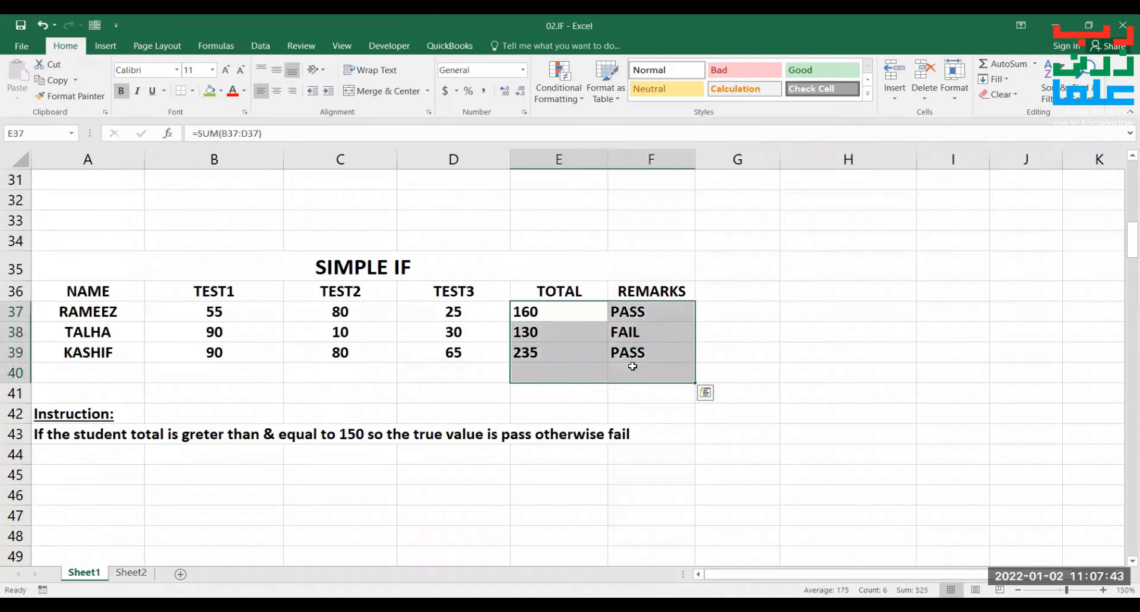
key(Delete)
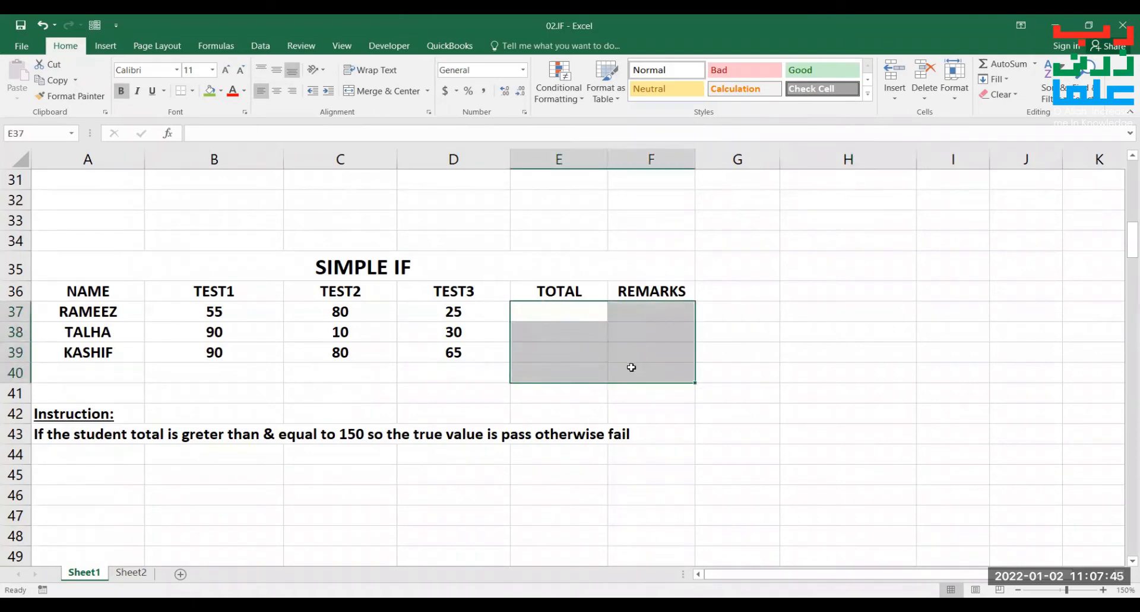
Total the three test scores in E37 with =SUM(B37:D37) and copy the formula down through E39.
click(580, 310)
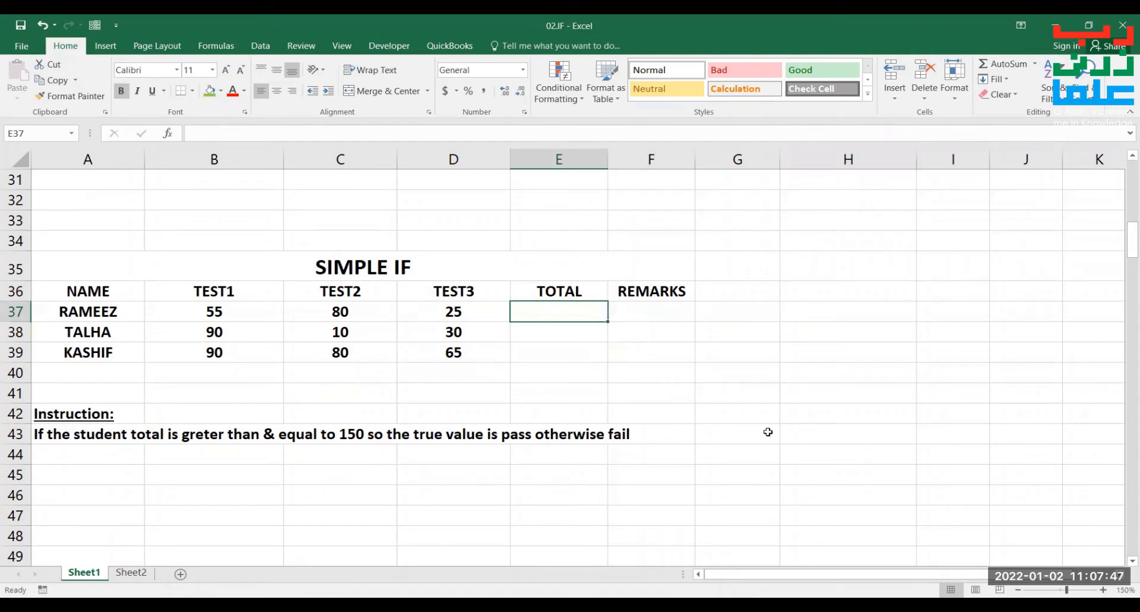
text(=)
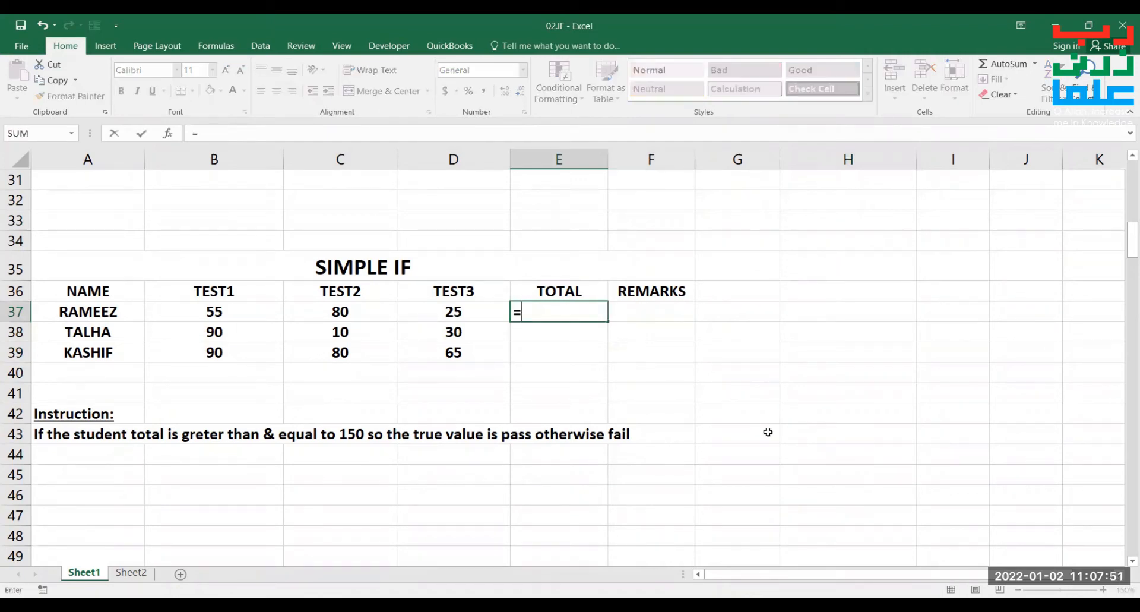
text(SUM()
click(223, 310)
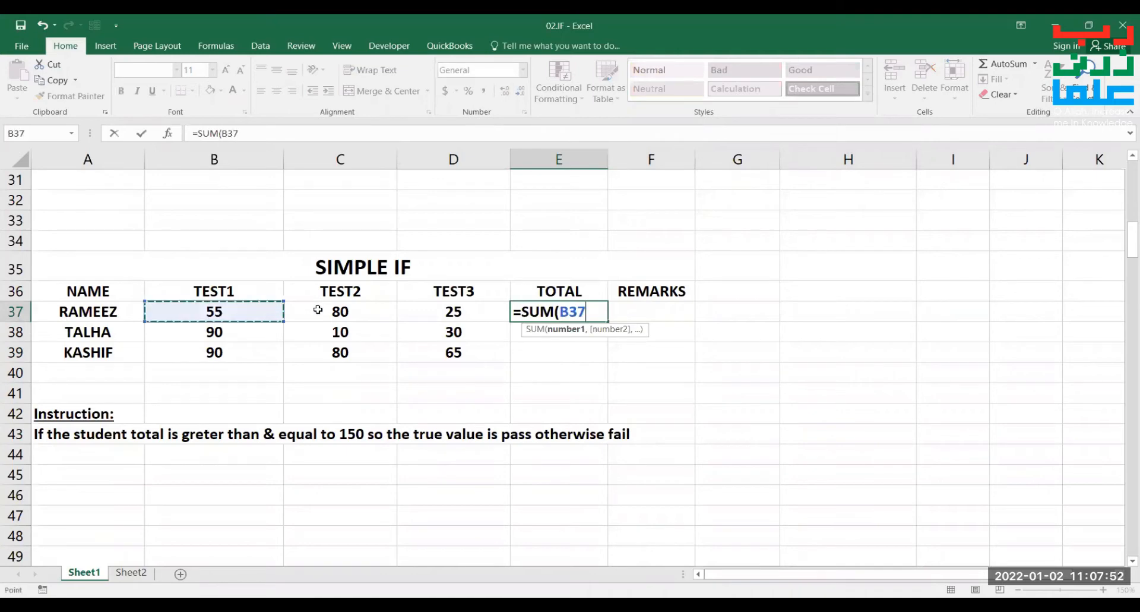
shift+click(459, 310)
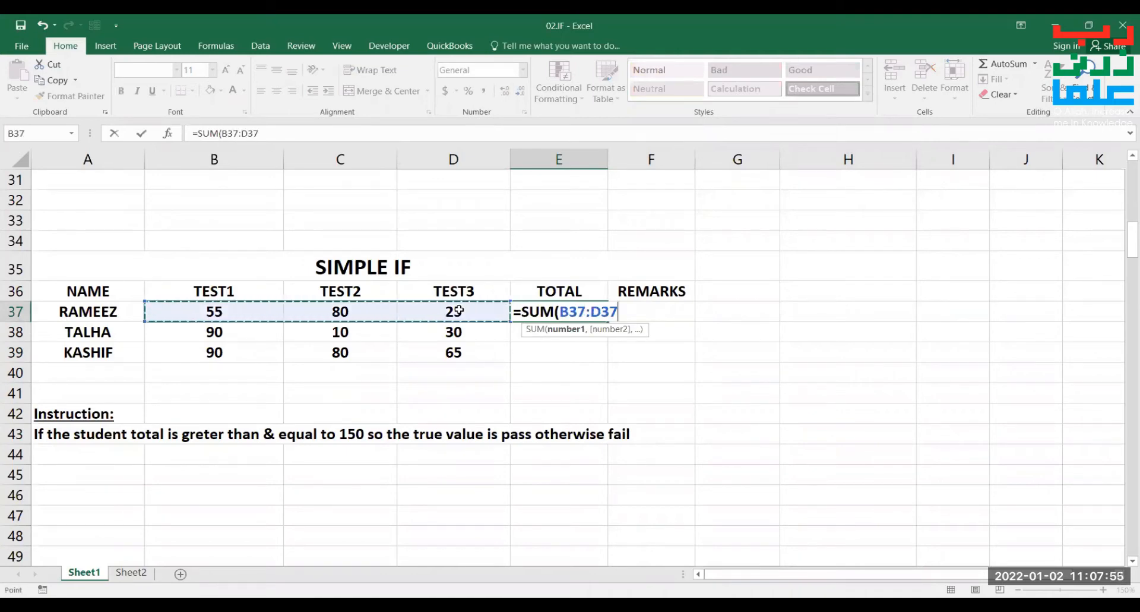
text())
key(Return)
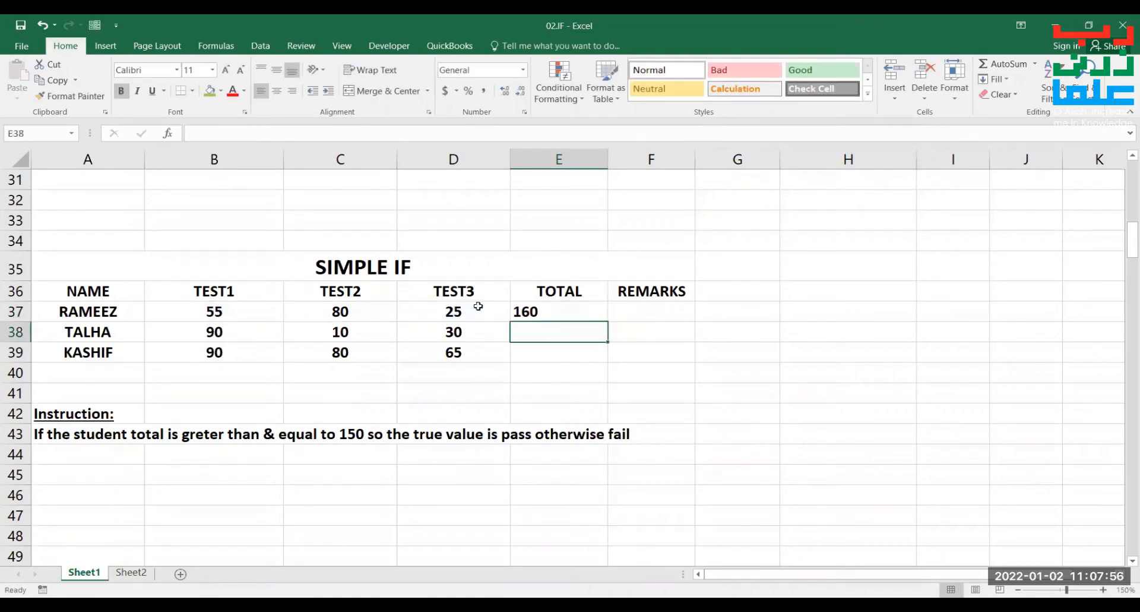
click(598, 307)
drag(608, 321, 605, 364)
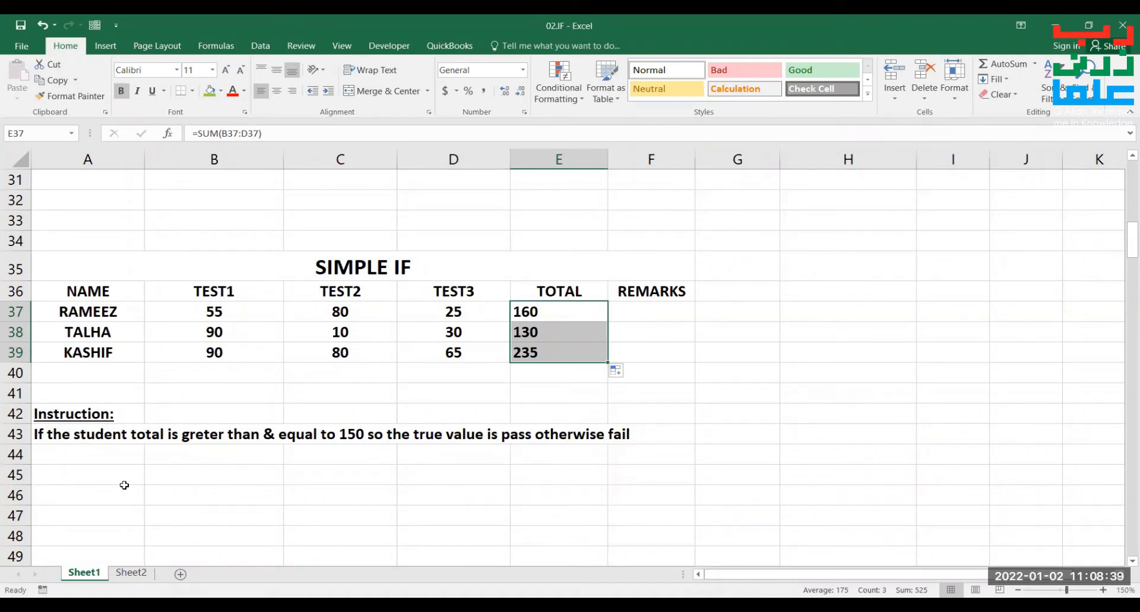
Enter the formula =IF(E37>=150,"PASS","FAIL") in cell F37 of the REMARKS column.
click(636, 313)
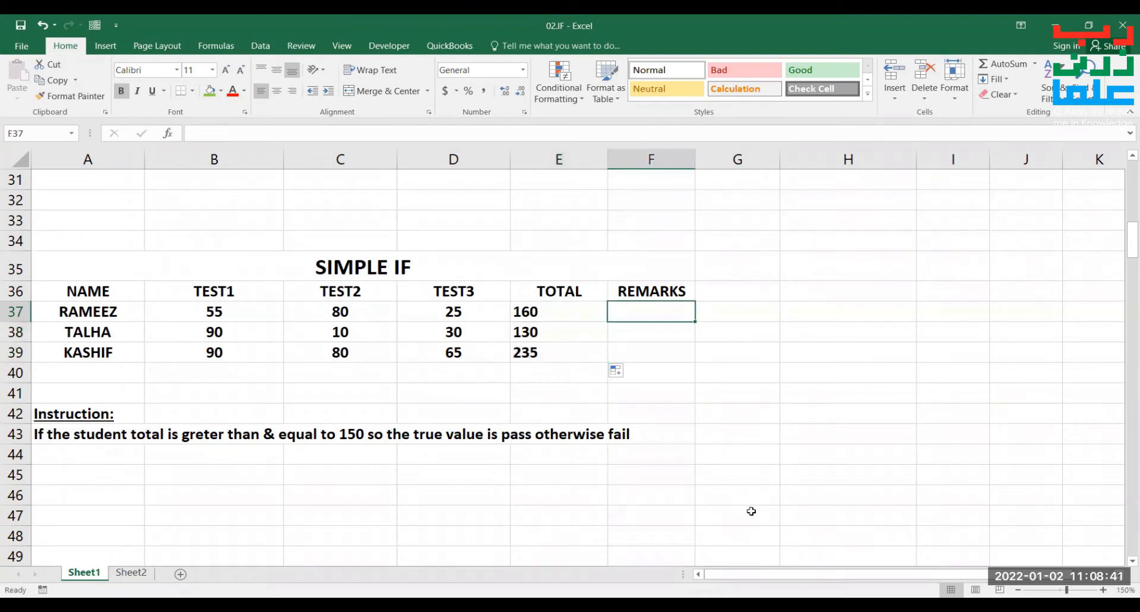
text(=)
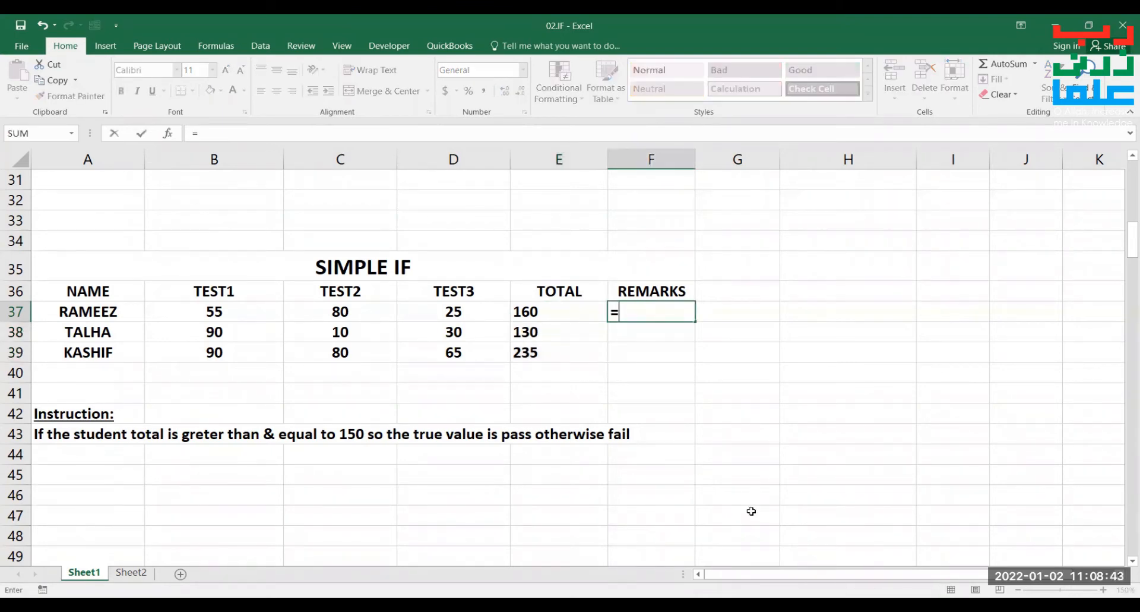
text(IF()
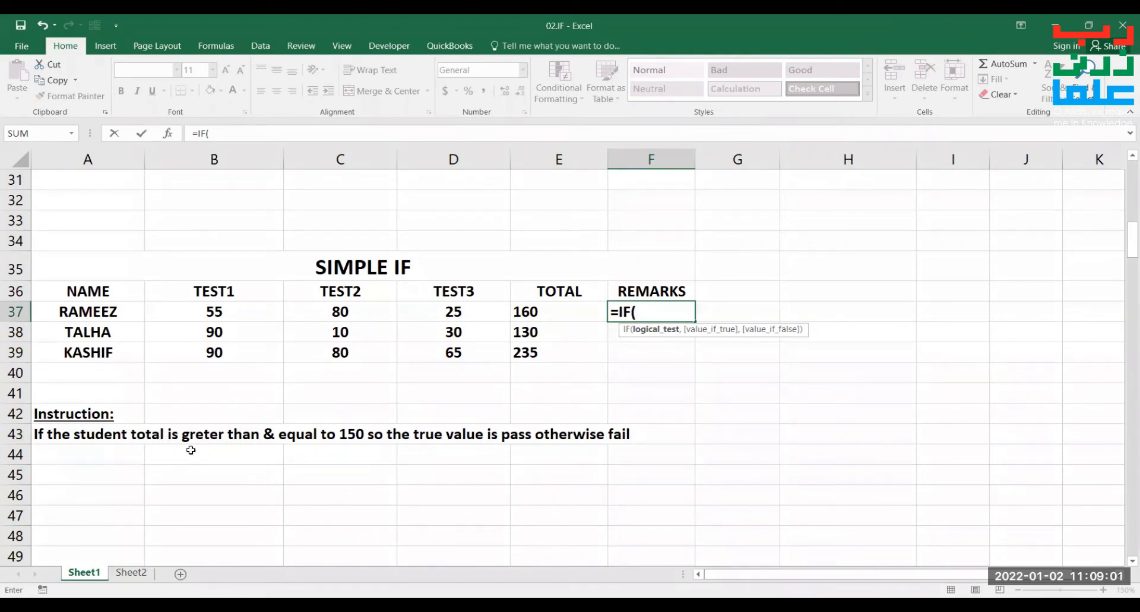
click(581, 305)
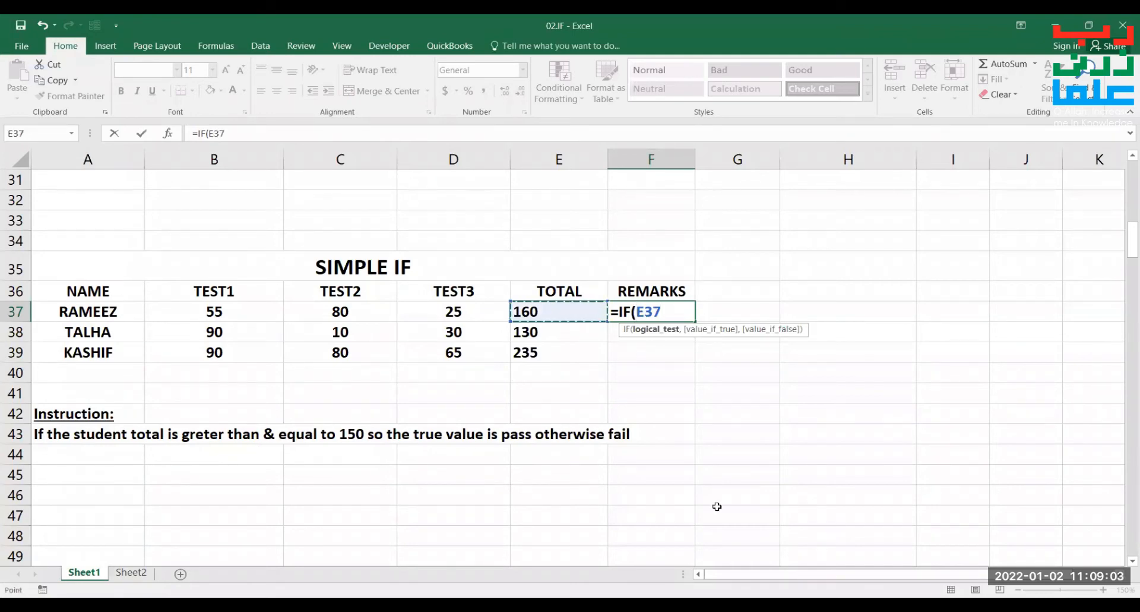
text(>=)
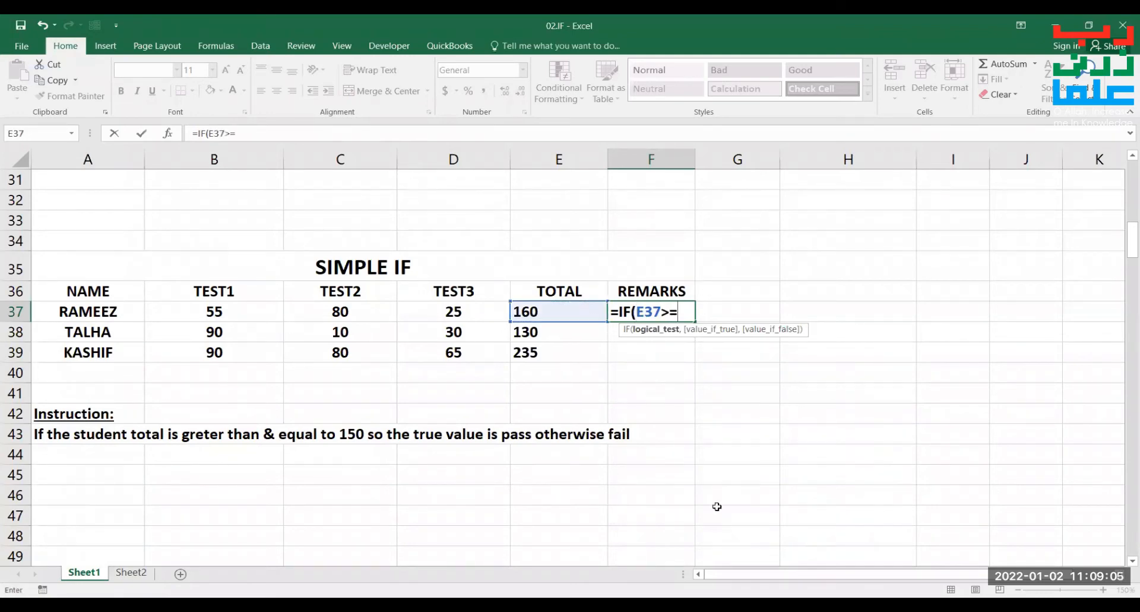
text(150,)
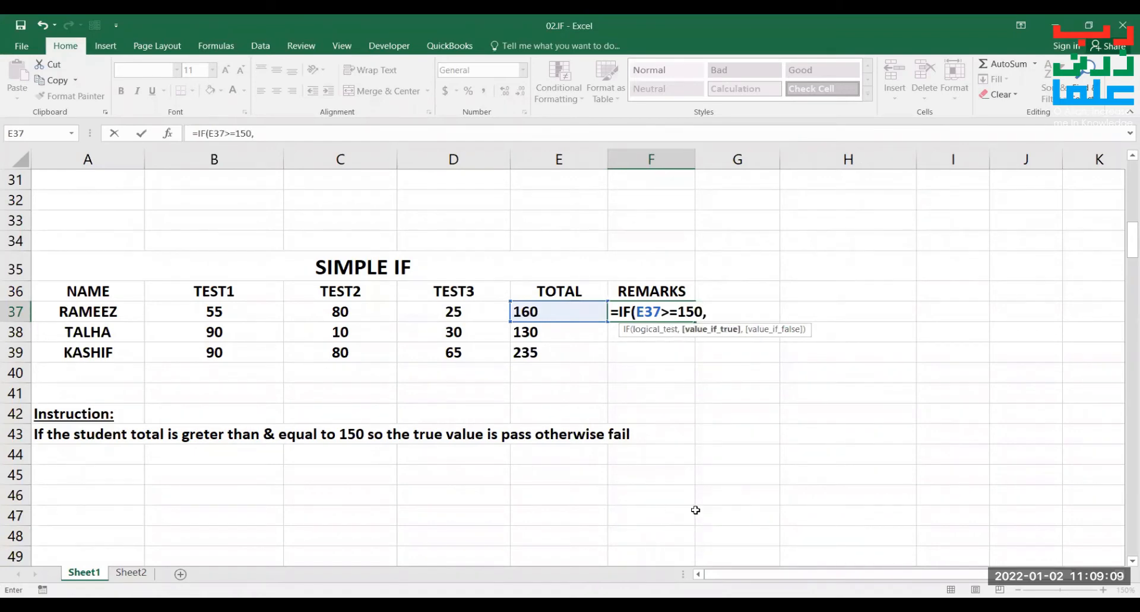
drag(639, 311, 708, 312)
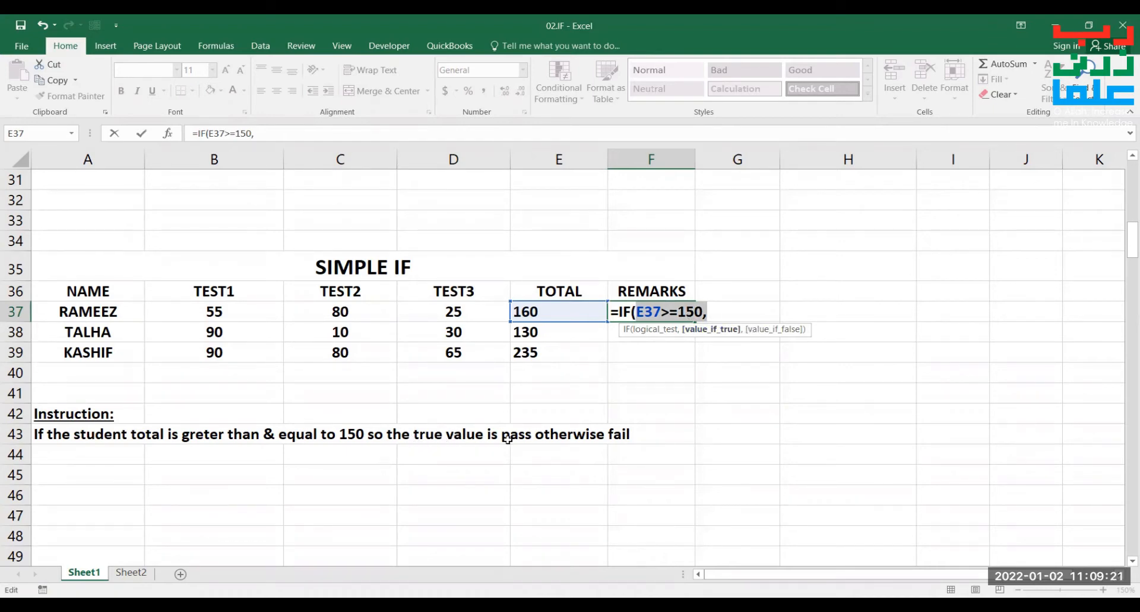
click(735, 318)
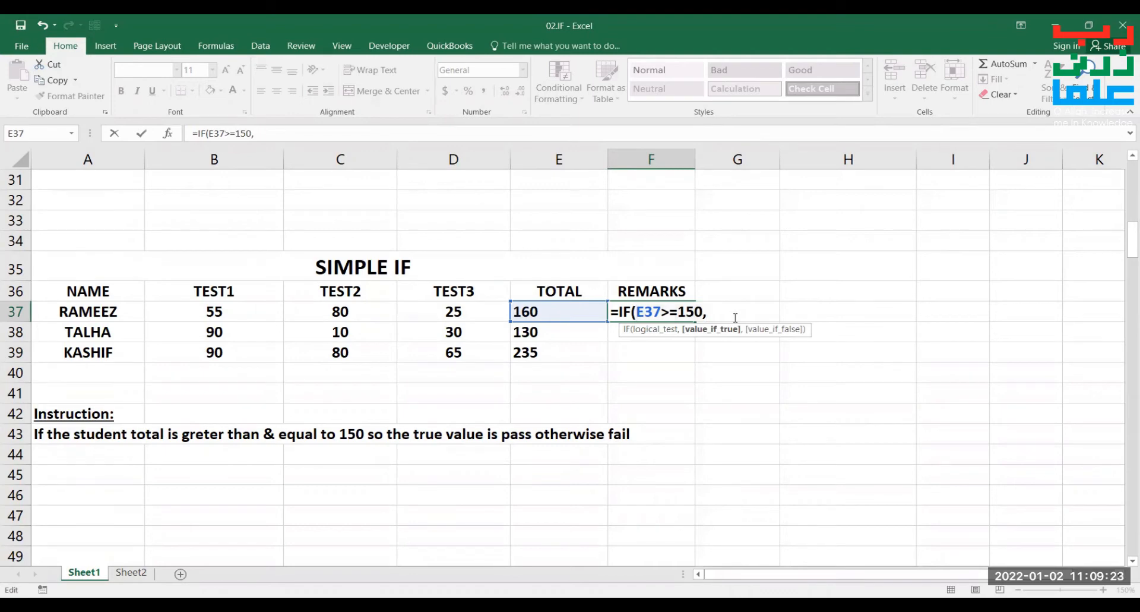
text("PASS",")
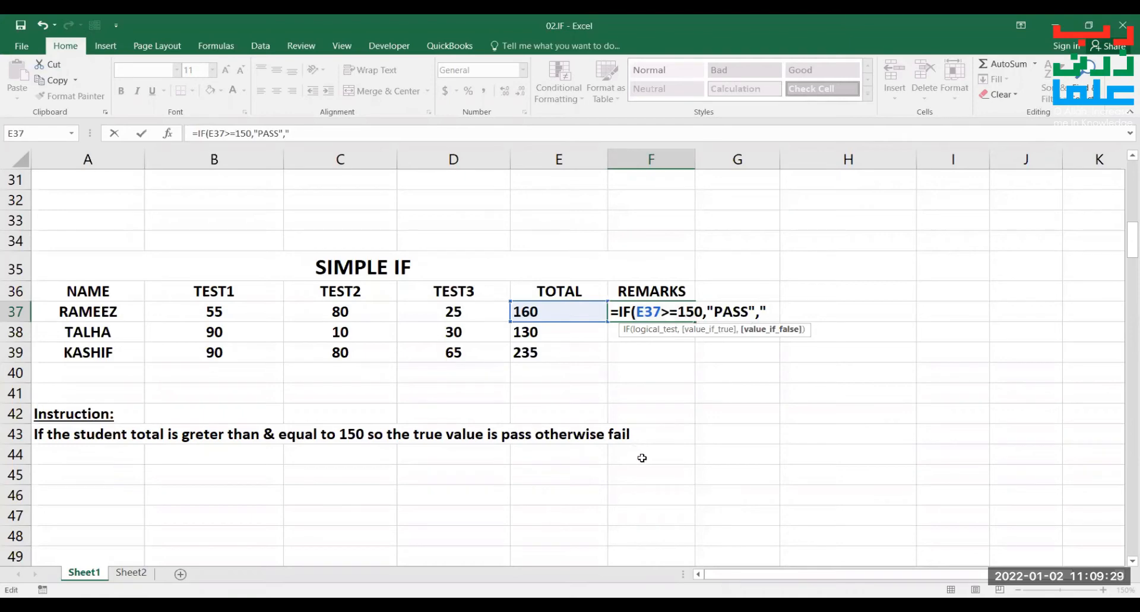
text(FAIL"))
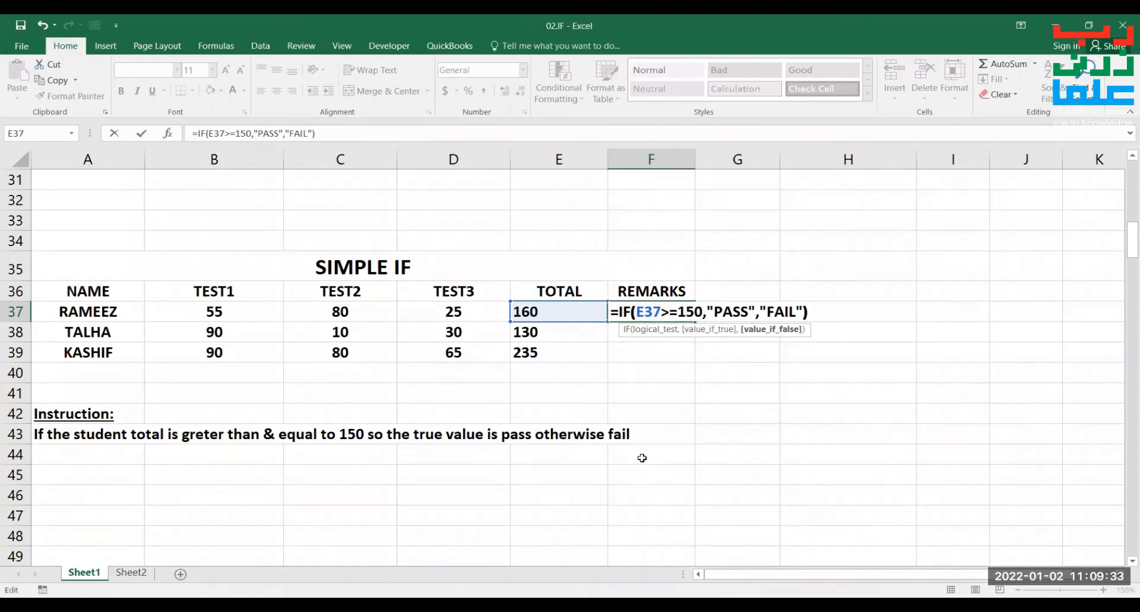
key(Return)
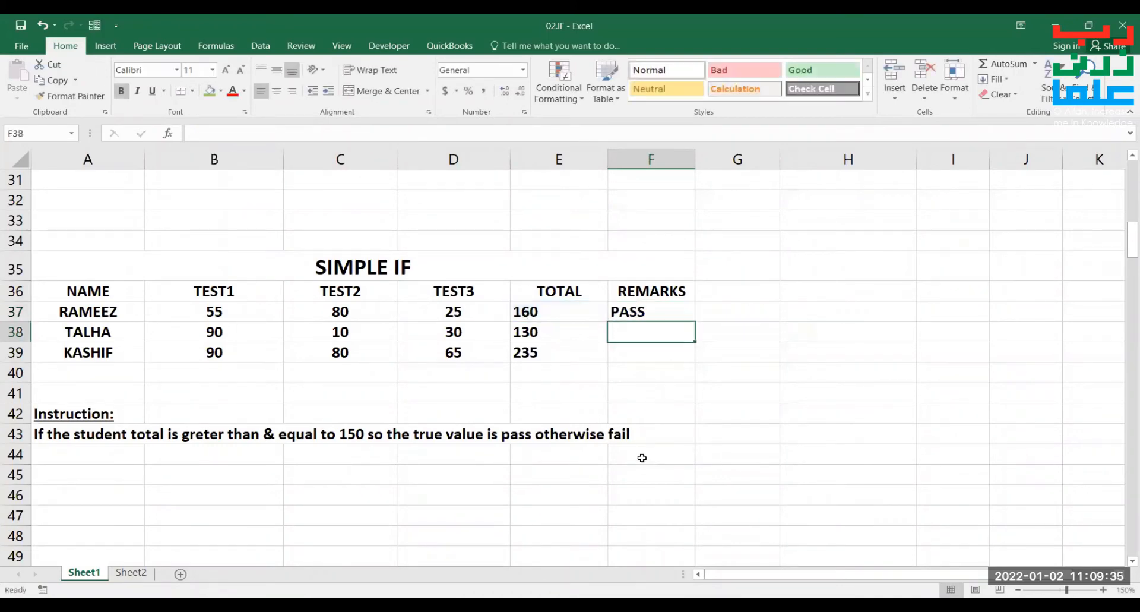
Copy the pass/fail formula from F37 down through F39 for the remaining students.
click(656, 309)
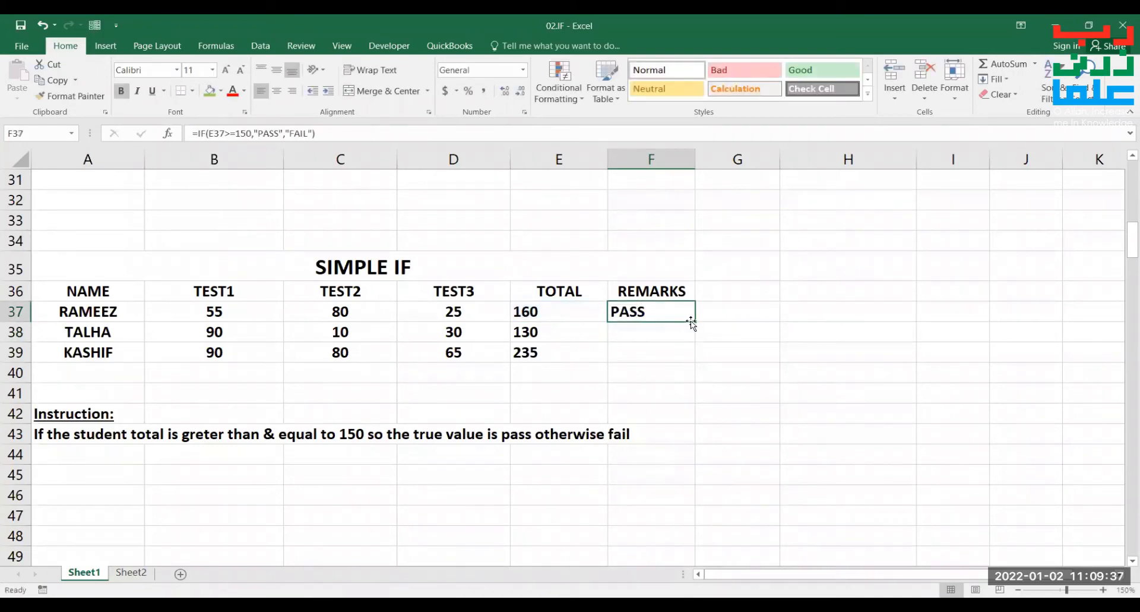
drag(695, 321, 692, 365)
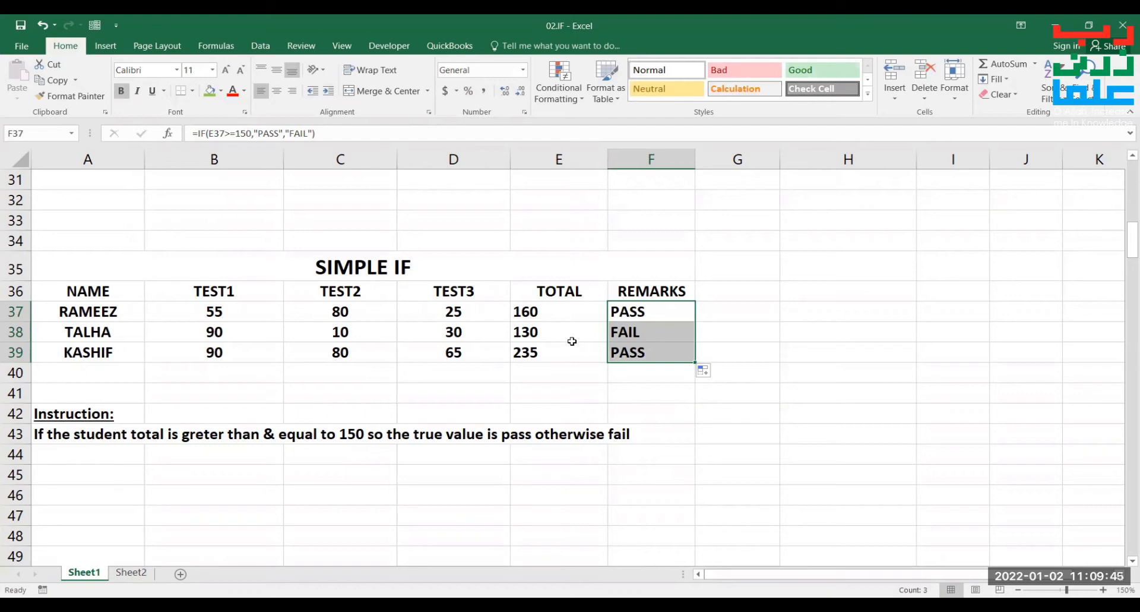
click(684, 327)
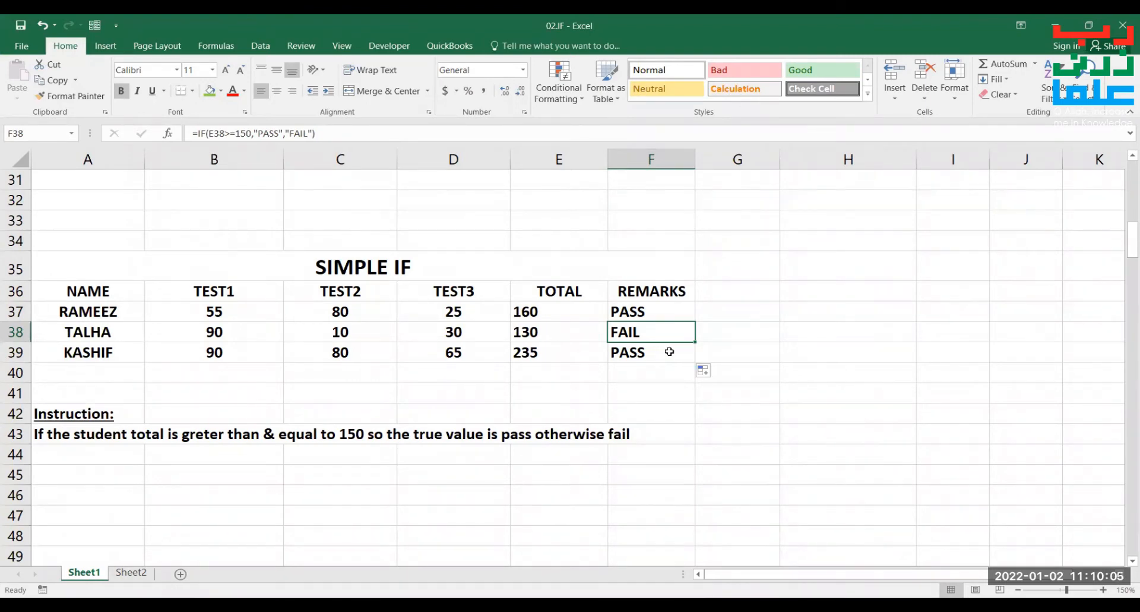
Clear the existing TOTAL, PER% and REMARKS entries from F61:H64 in the NESTED IF table.
scroll(668, 352, down, 4)
scroll(670, 355, down, 5)
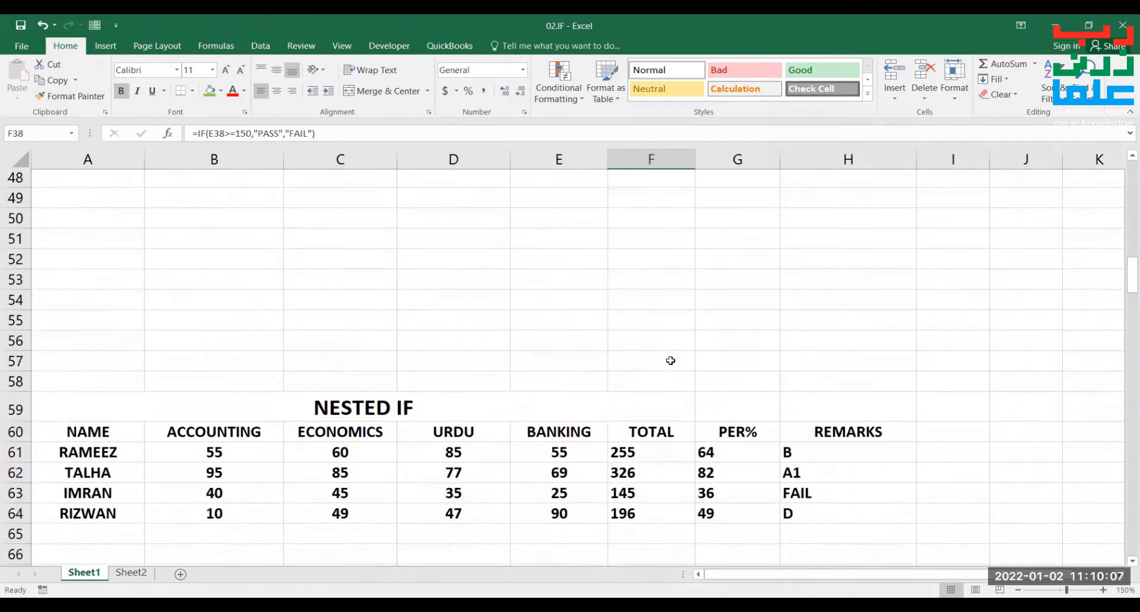
drag(677, 260, 843, 333)
key(Delete)
Enter the formula =SUM(B61:E61) in cell F61 to total the first student's four subject marks.
click(664, 260)
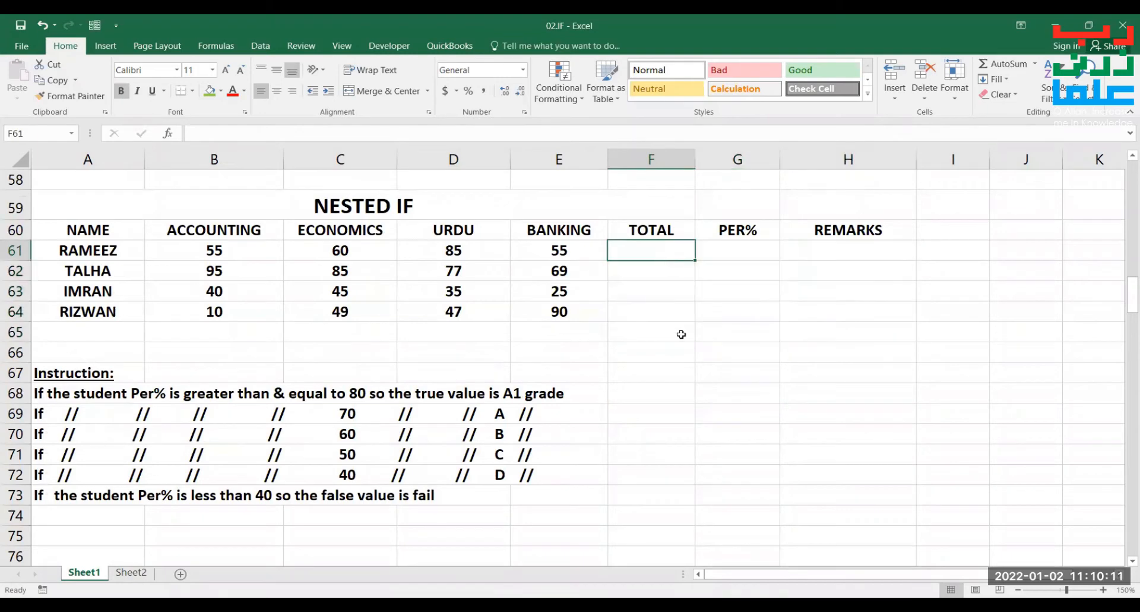
text(=)
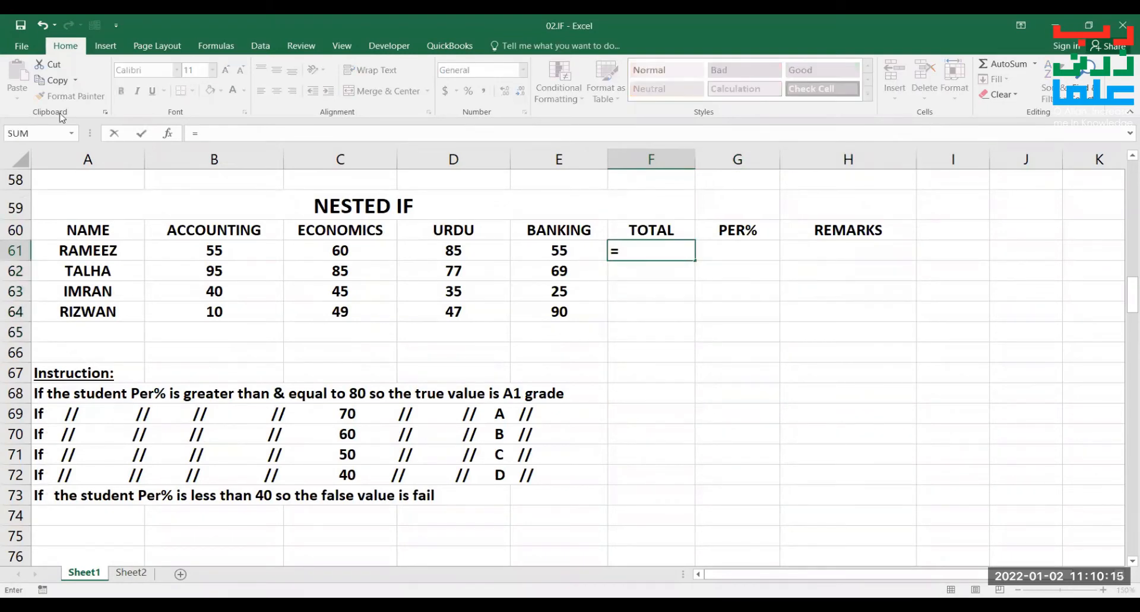
text(SUM()
click(255, 249)
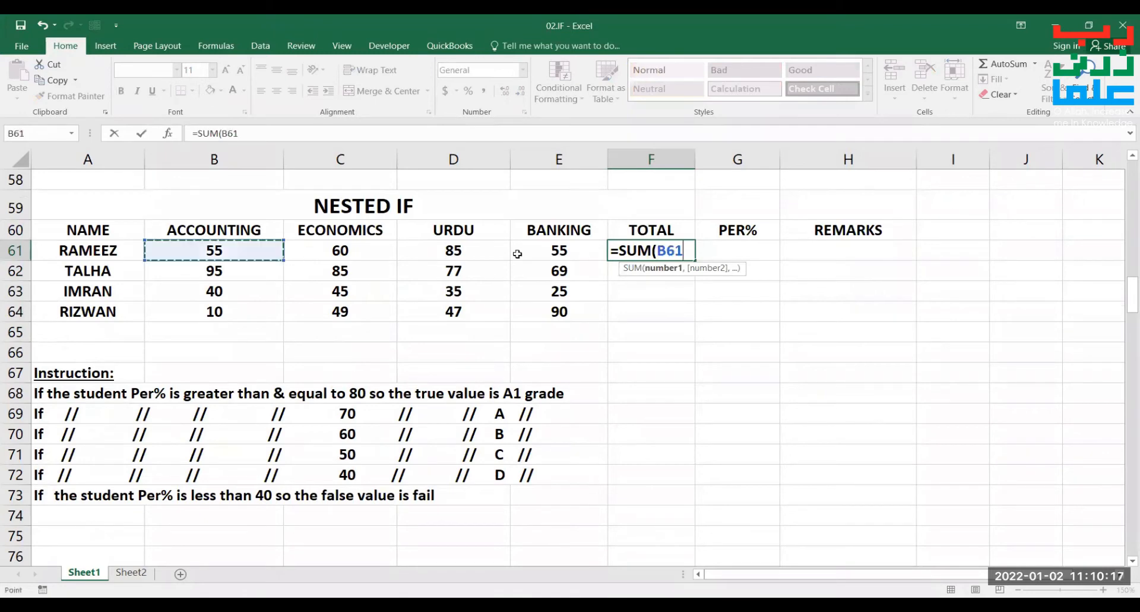
key(shift+Right)
key(shift+Right)
key(shift+Right)
text())
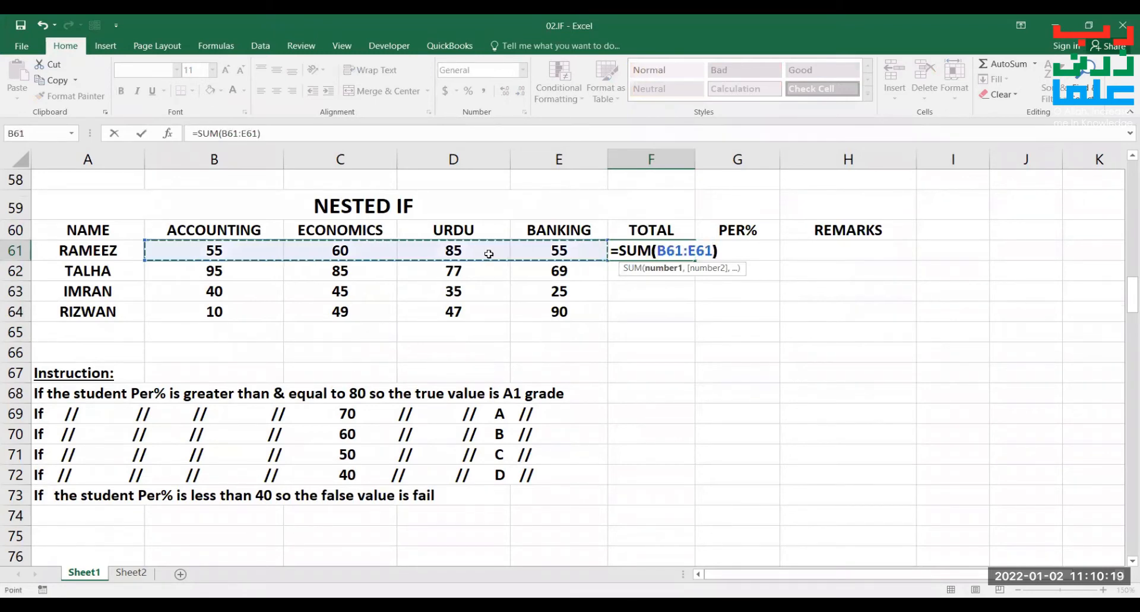
key(Return)
Copy the TOTAL formula from F61 down through F64 in the NESTED IF table.
click(678, 249)
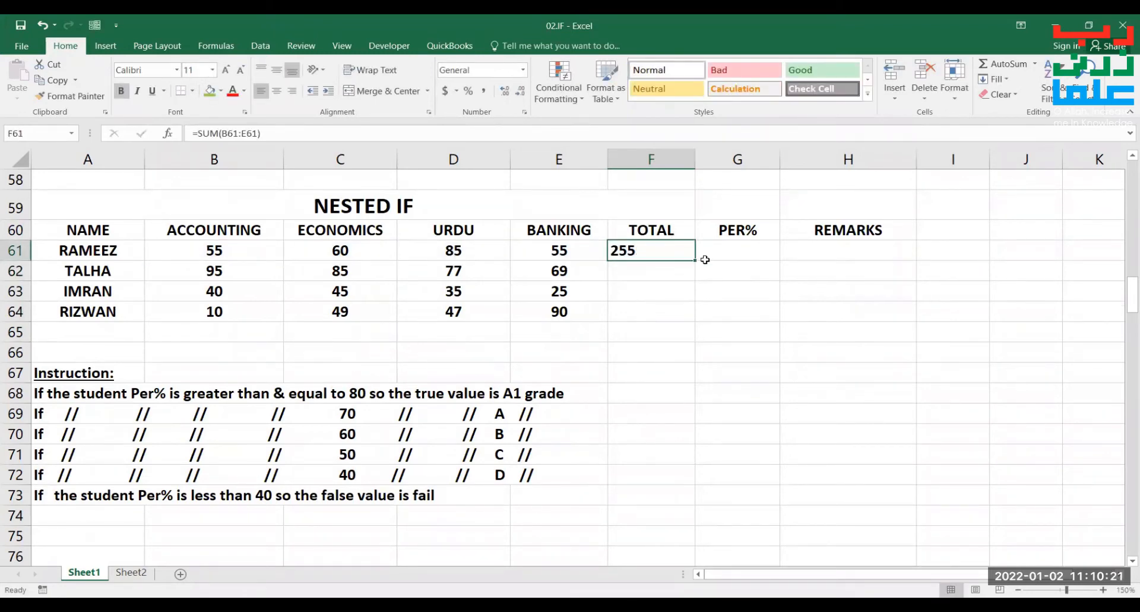
click(691, 266)
click(692, 252)
drag(695, 260, 691, 326)
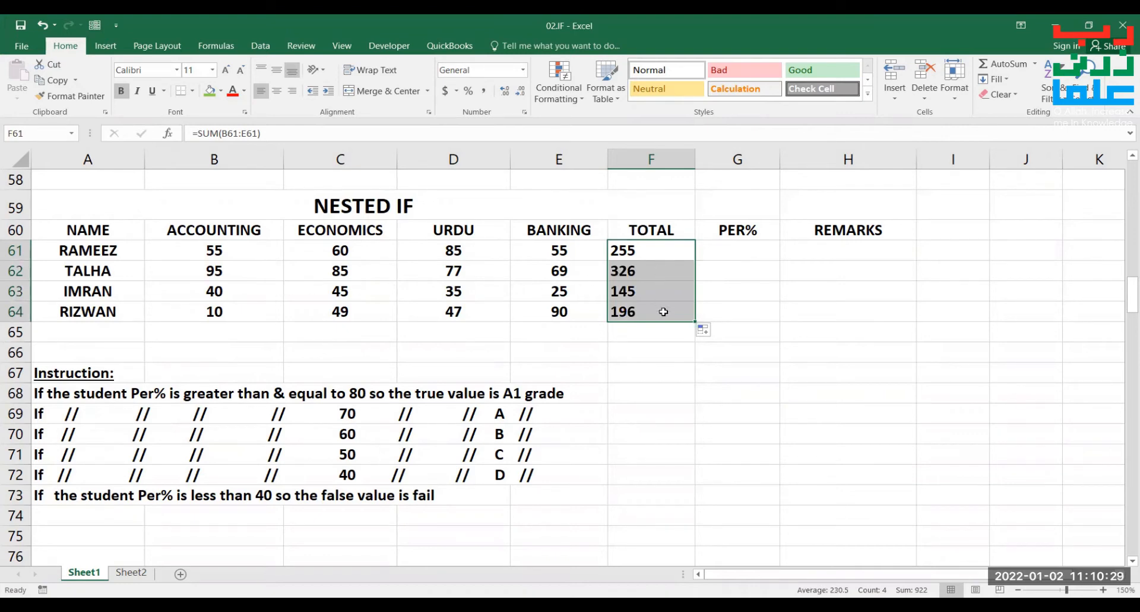
Enter the formula =F61/400*100 in cell G61 to calculate the first student's percentage.
click(741, 251)
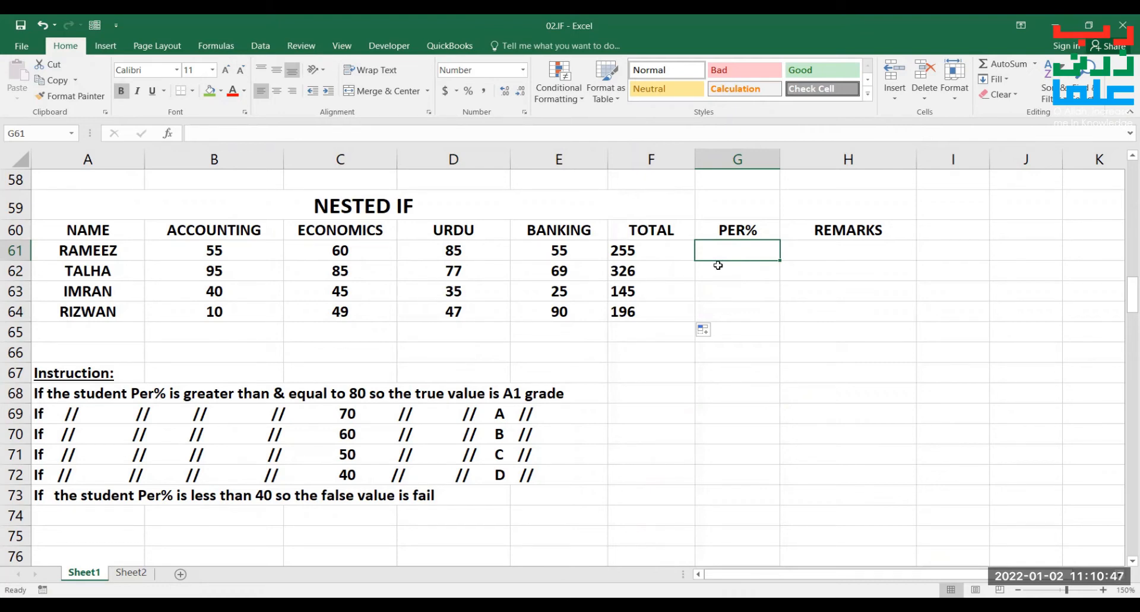
text(=)
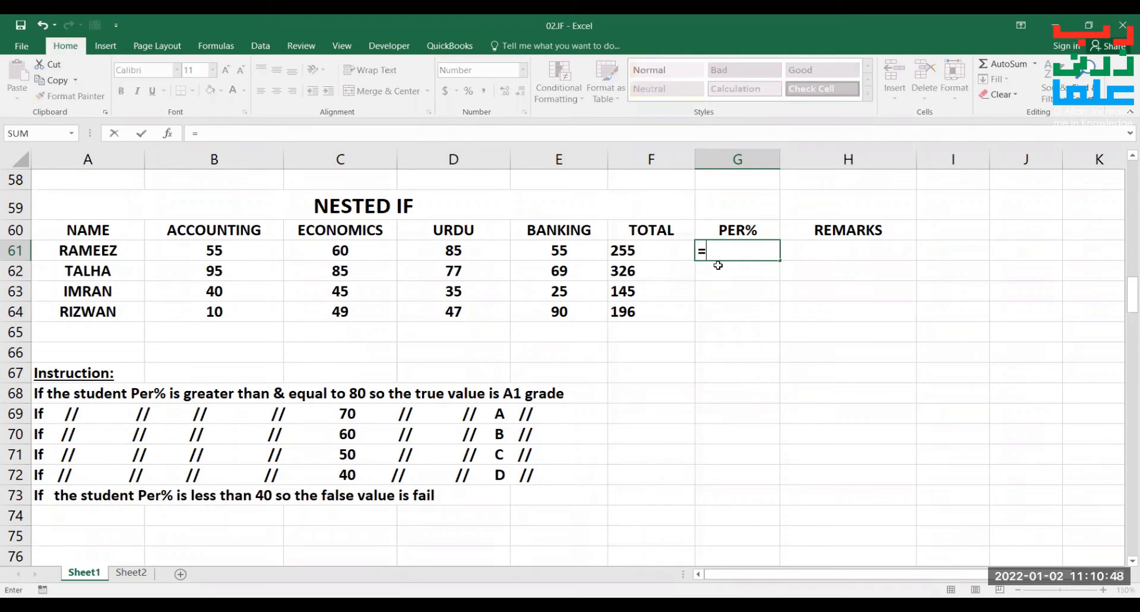
click(659, 254)
text(/)
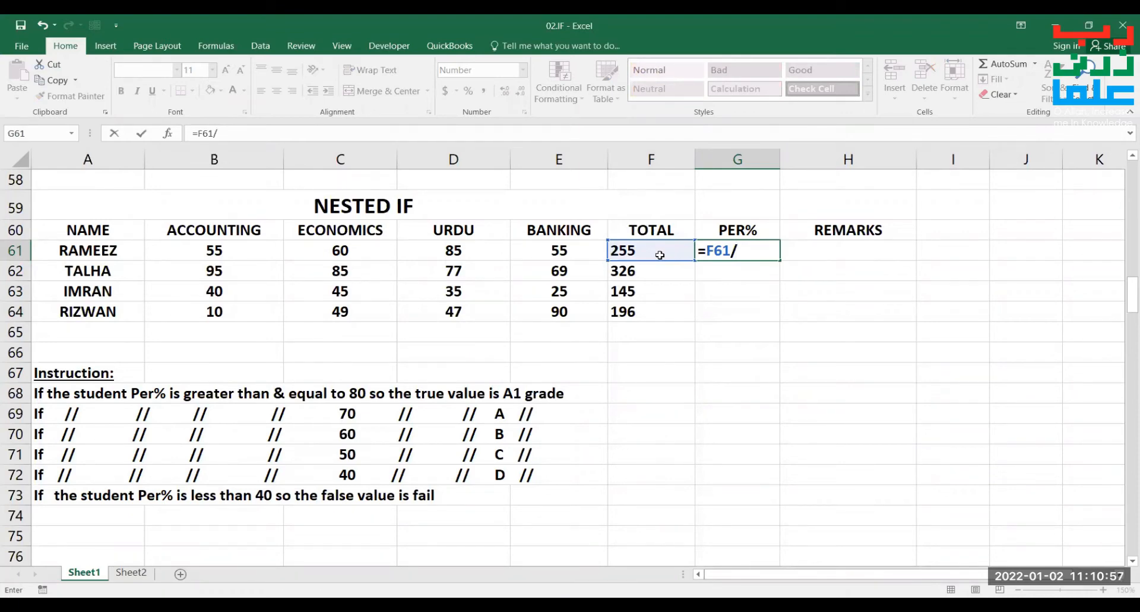
text(400*100)
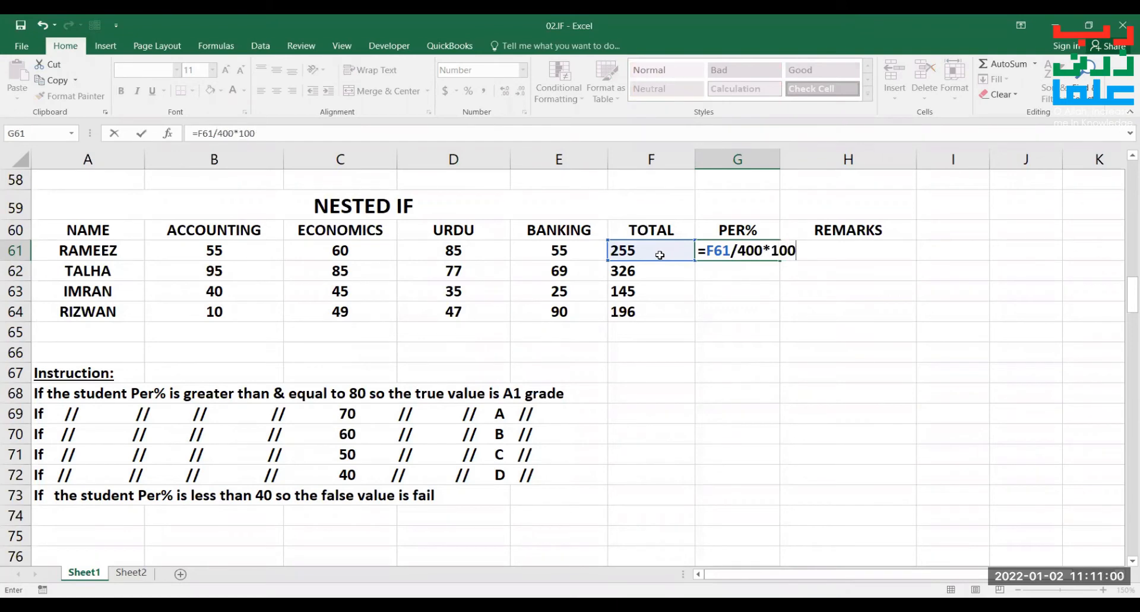
key(Return)
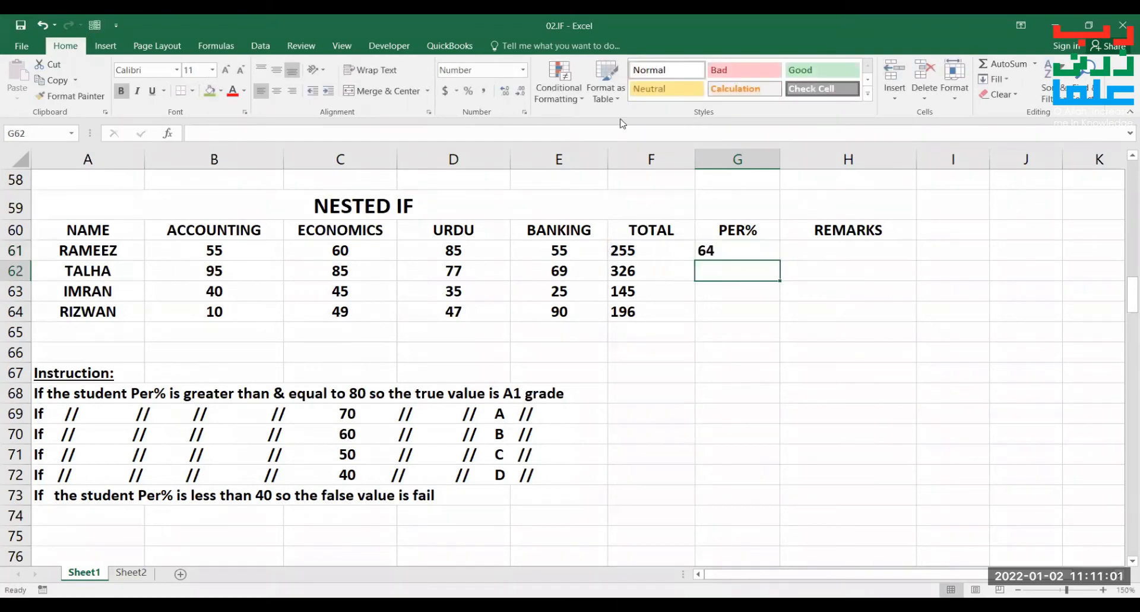
Copy the PER% formula from G61 down through G64 for the remaining students.
key(alt+Tab)
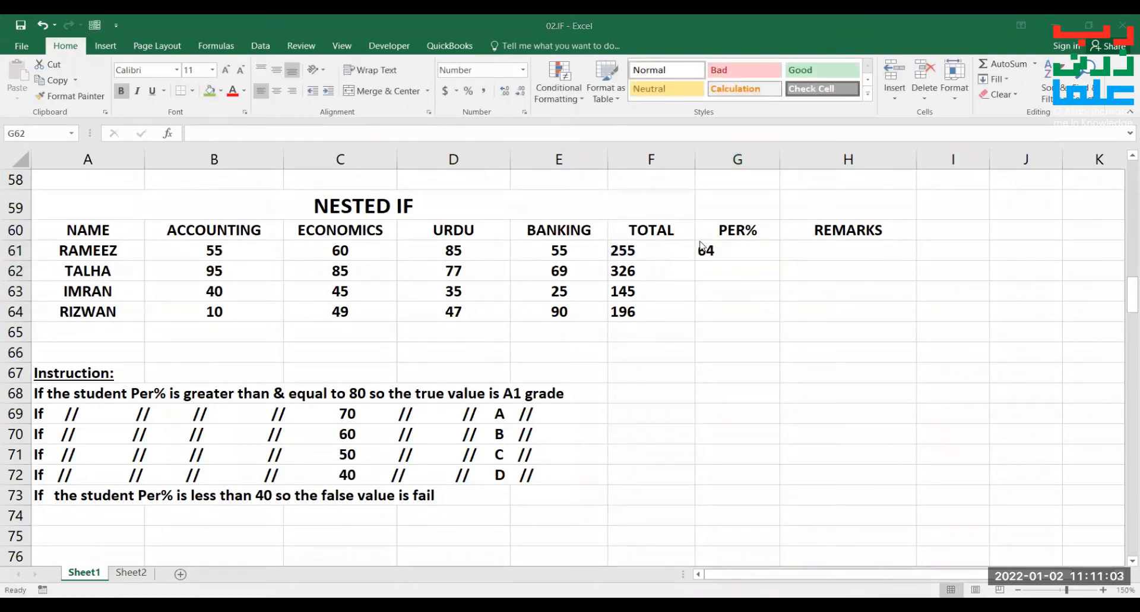
click(727, 250)
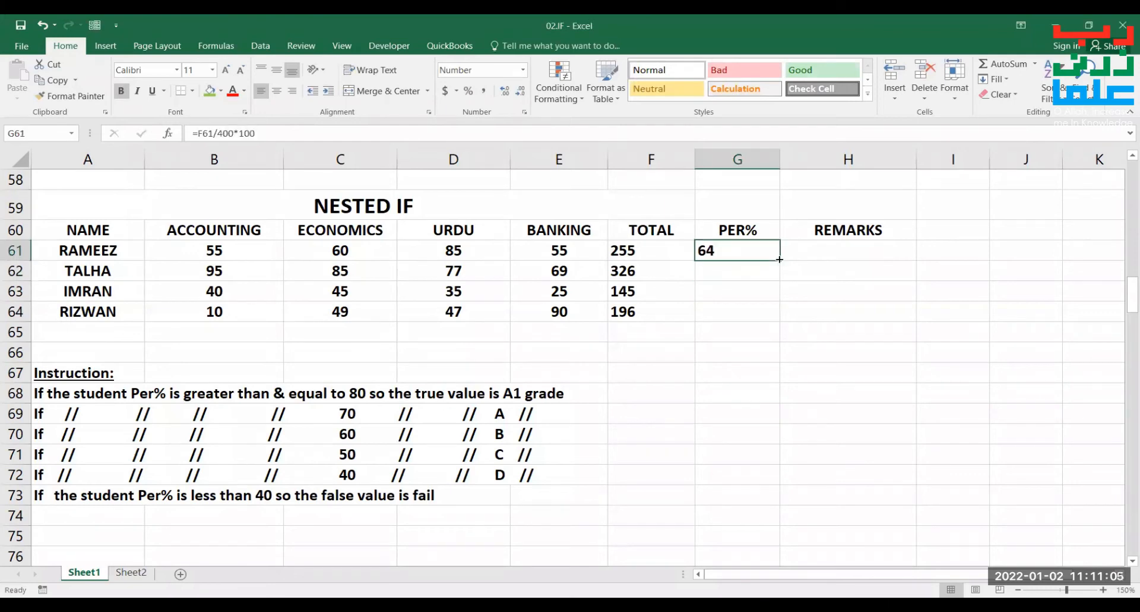
drag(780, 274, 780, 321)
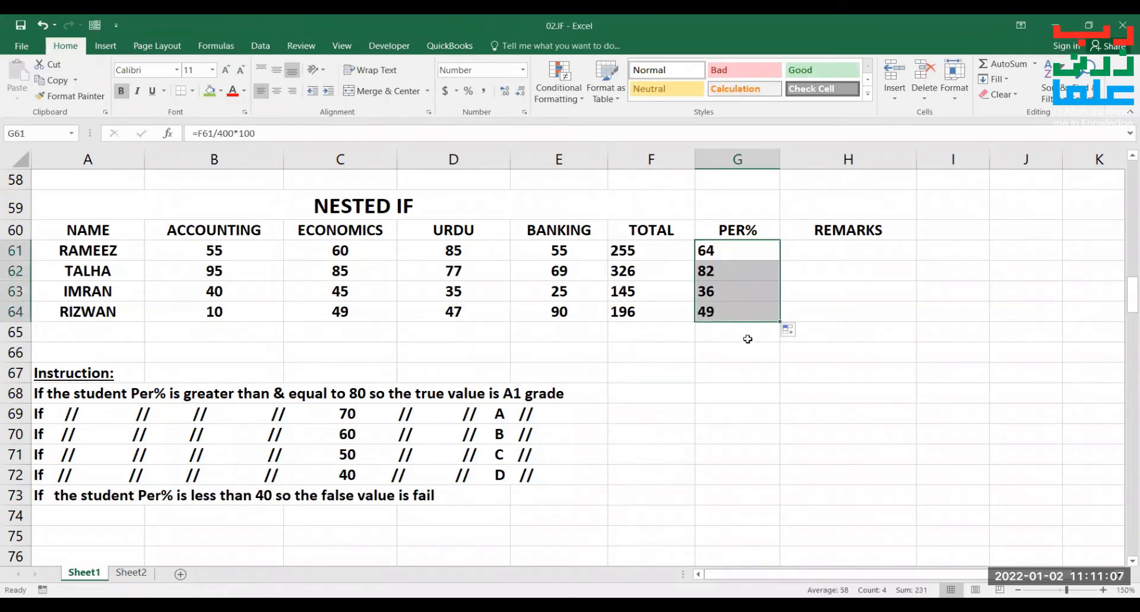
Begin a nested IF formula in H61 that returns "A1" when G61>=80 and "A" when G61>=70.
click(796, 251)
text(=)
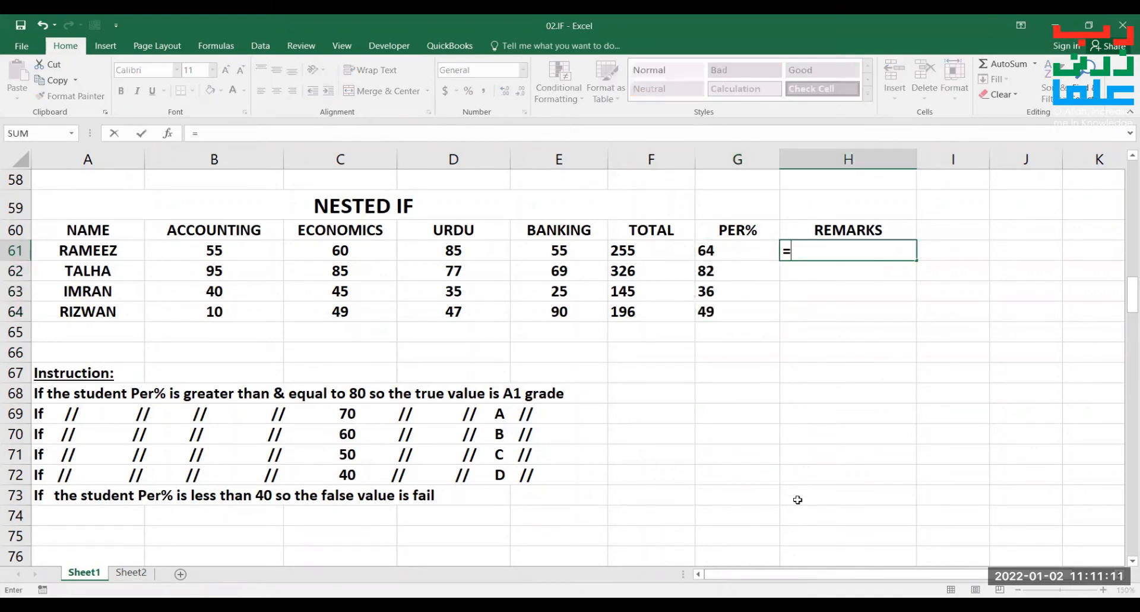
text(IF()
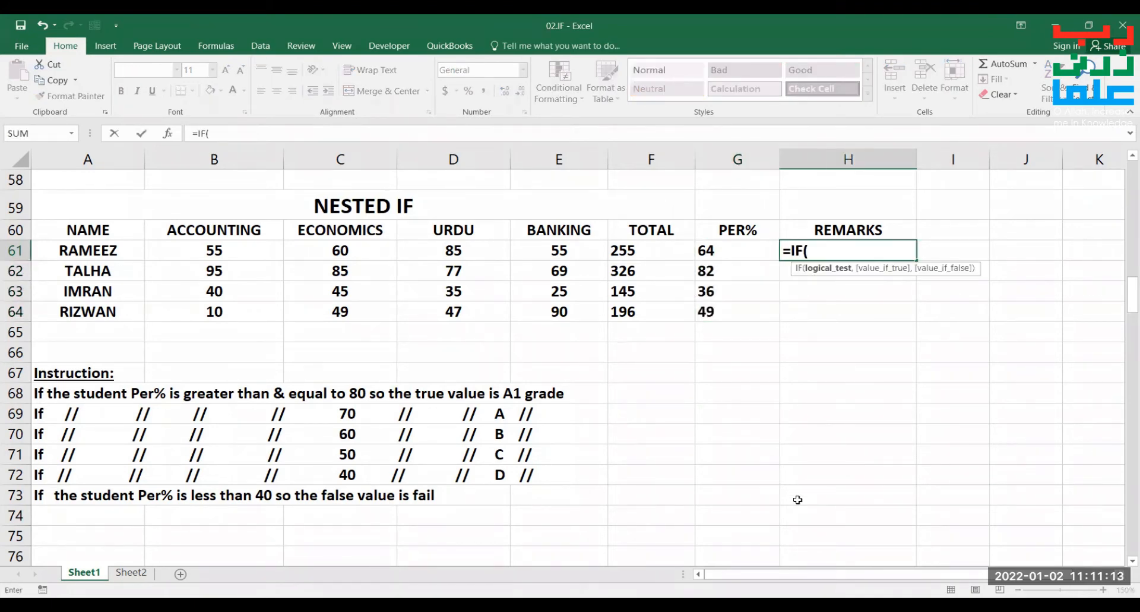
key(Left)
text(>=)
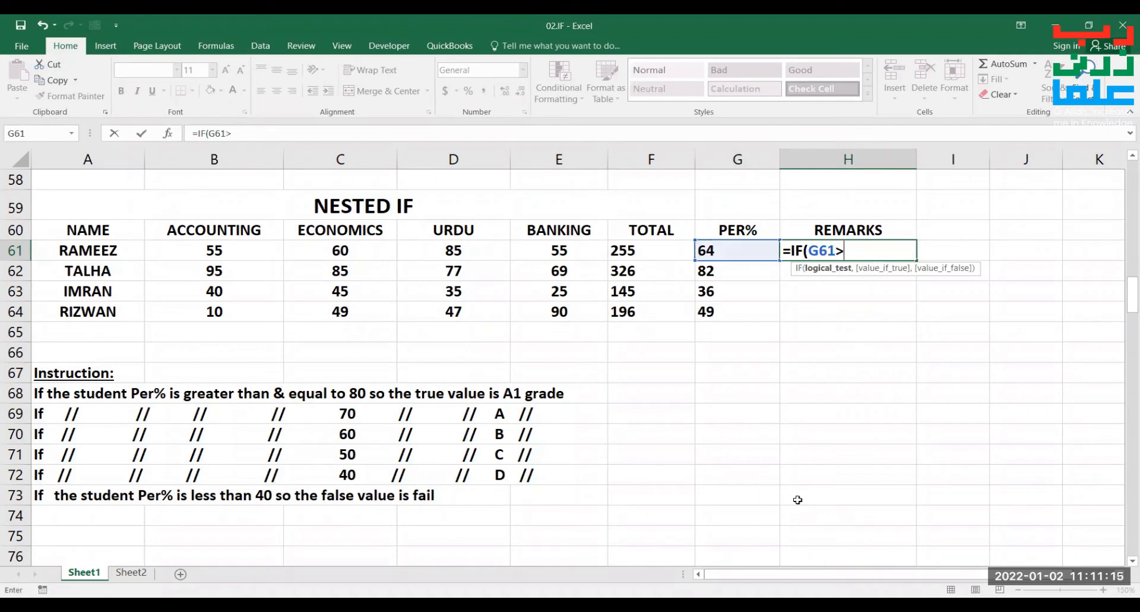
text(80,"A1)
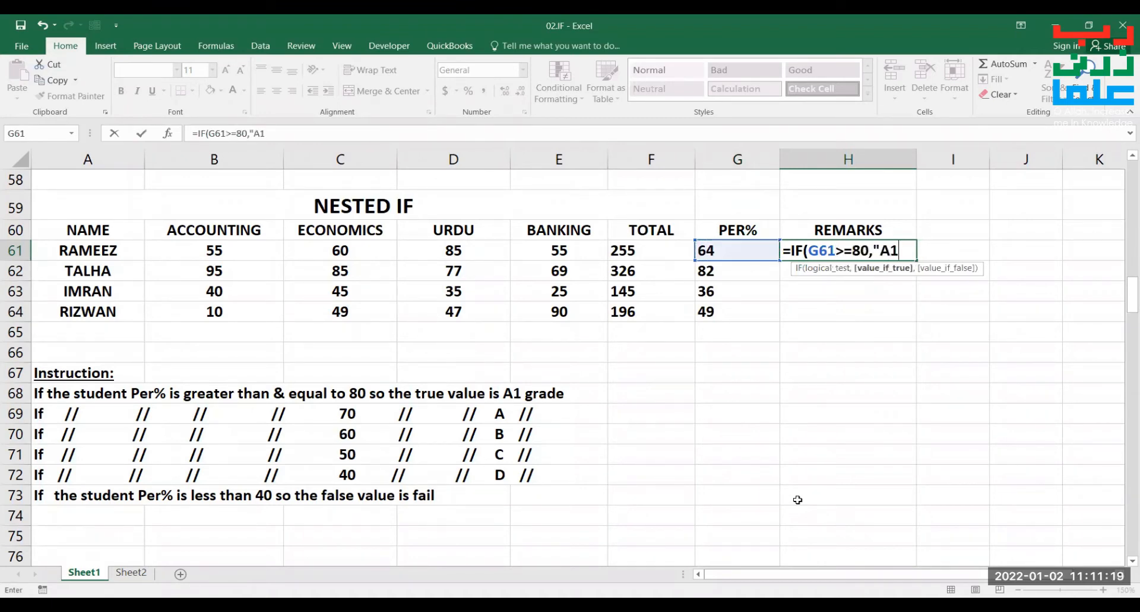
text(",IF(G61>=)
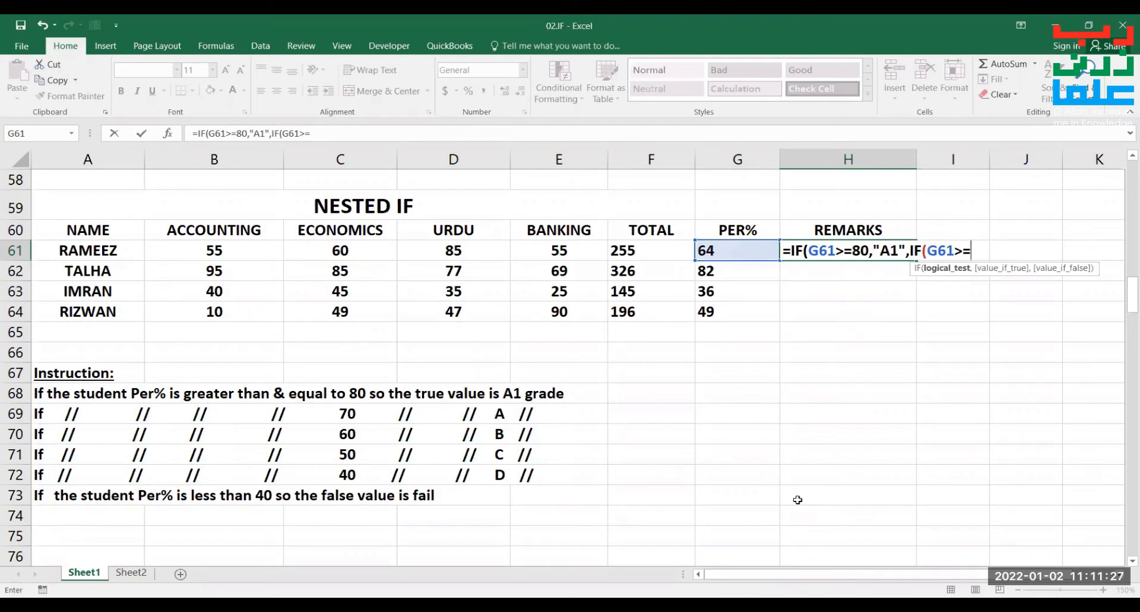
text(70,")
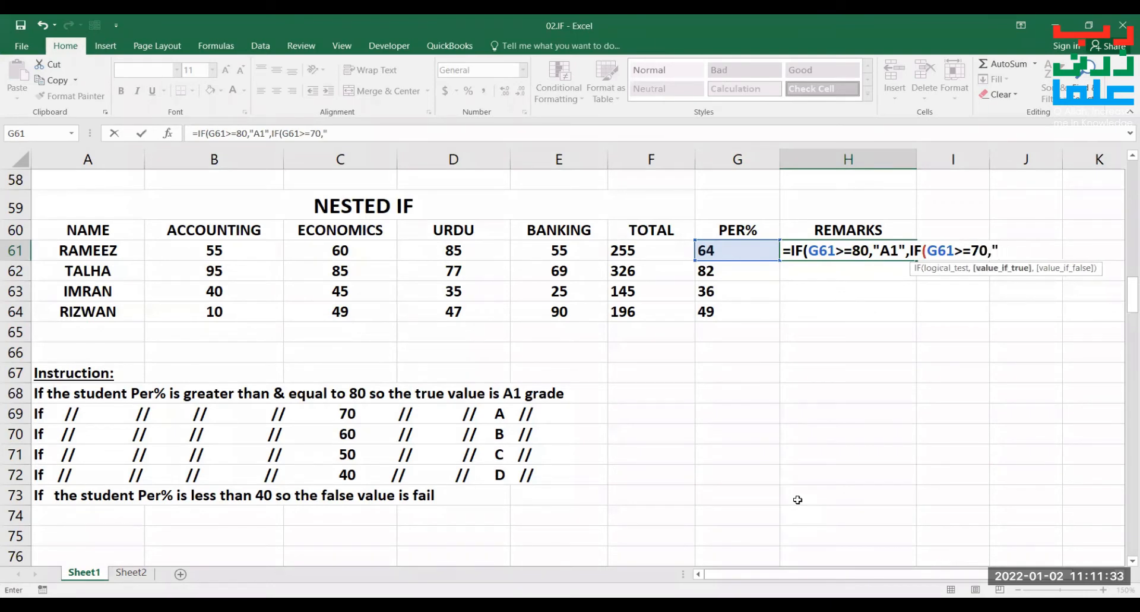
text(A",IF()
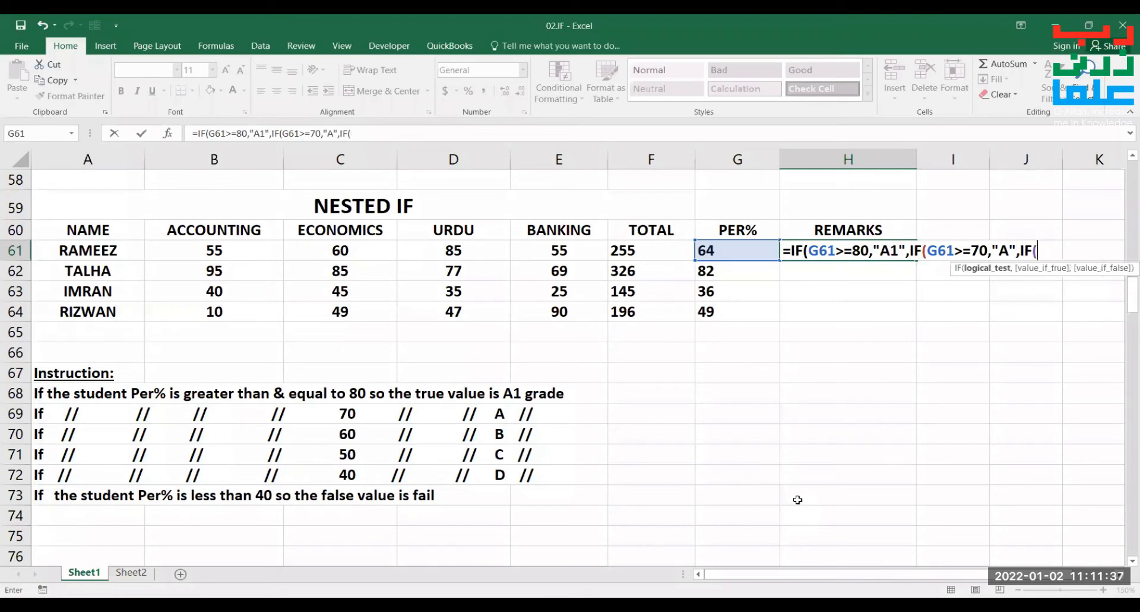
Extend the nested IF in H61 with the tests G61>=60 returning "B" and G61>=50 returning "C".
key(Left)
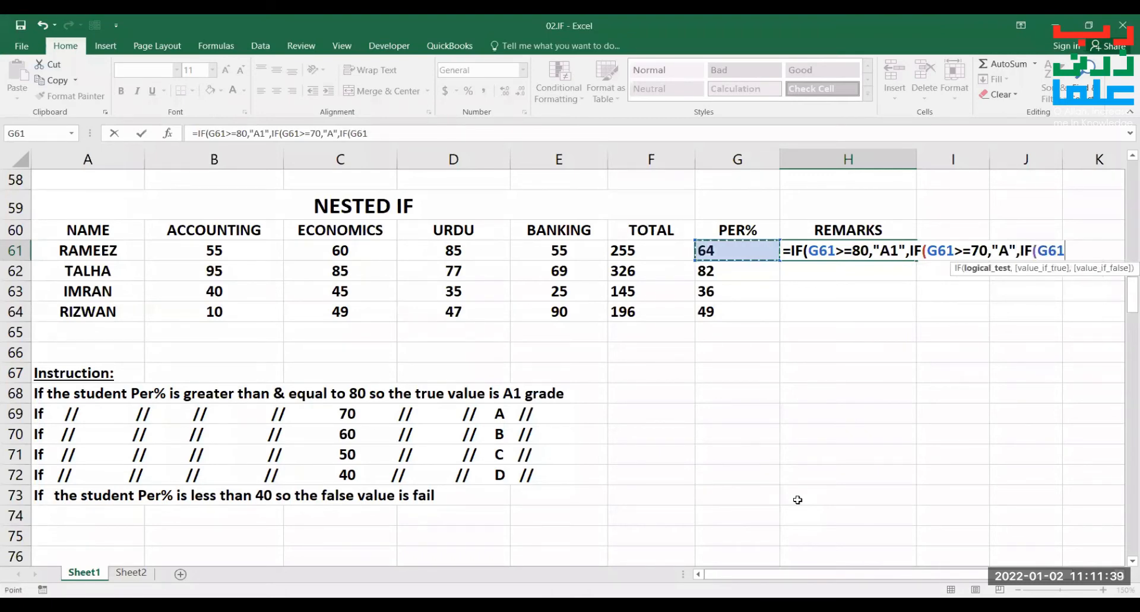
text(>=60,"B)
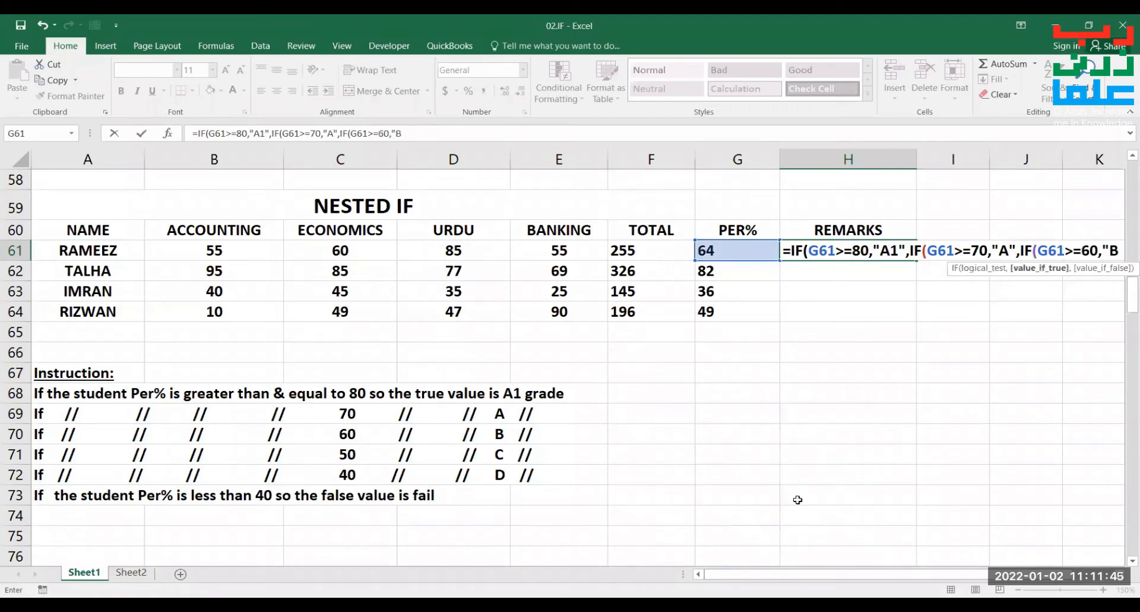
text(",IF()
key(Left)
text(>=50)
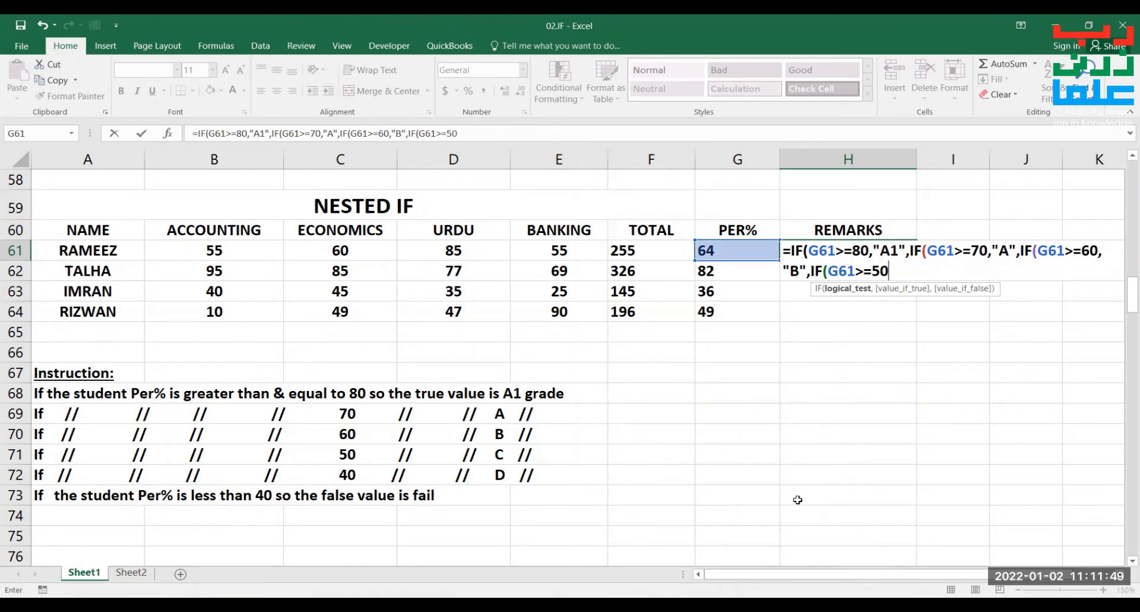
text(,"C")
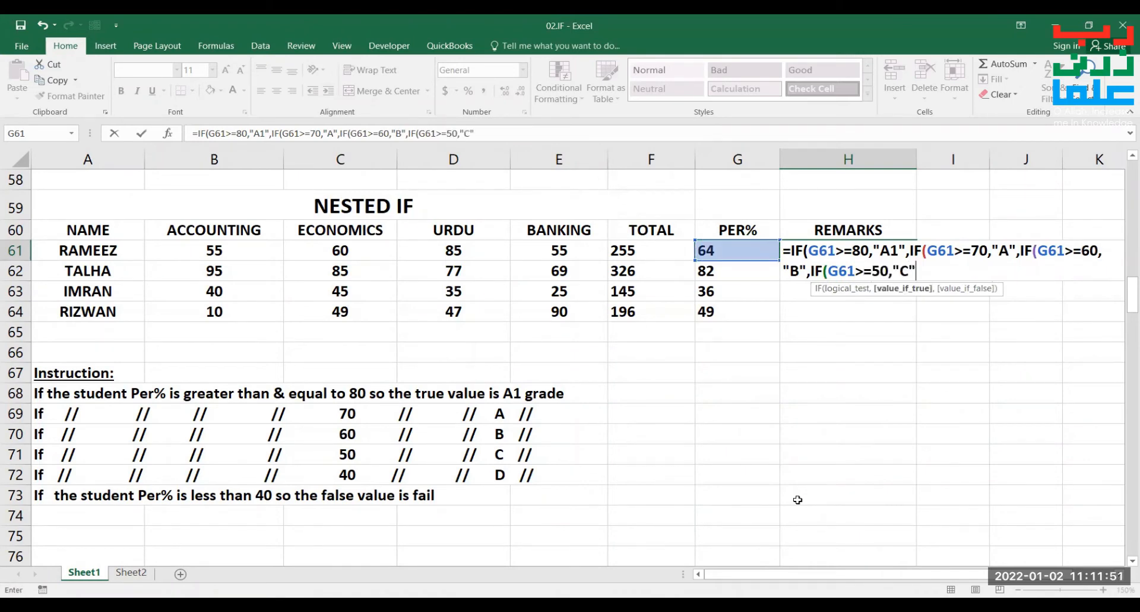
Complete the nested IF in H61 with G61>=40 returning "D" and otherwise "FAIL", closing all five parentheses.
text(,IF()
key(Left)
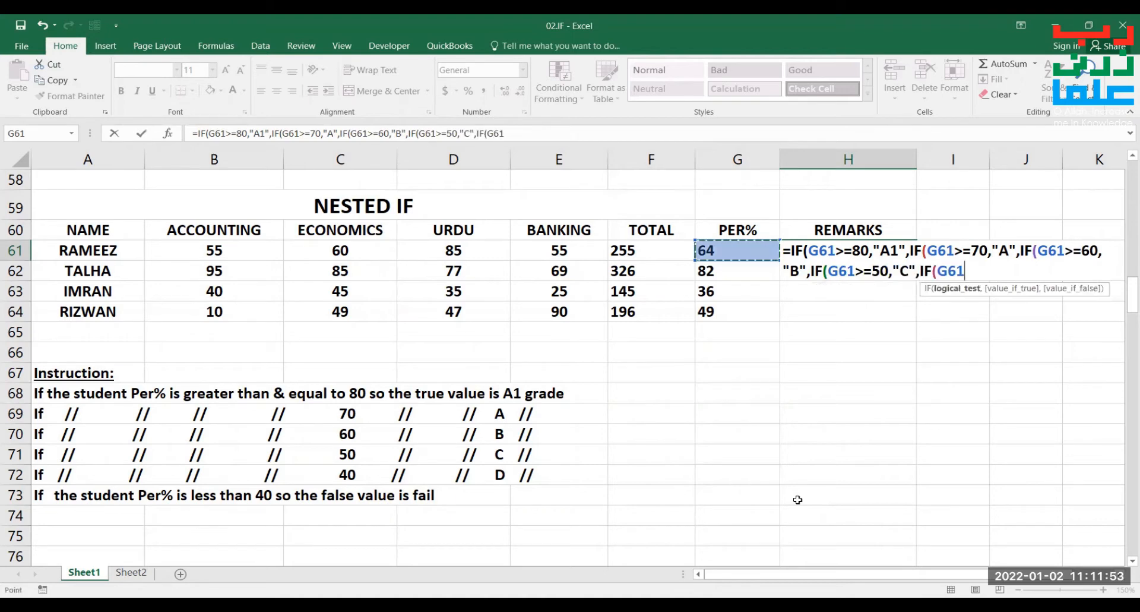
text(>=40)
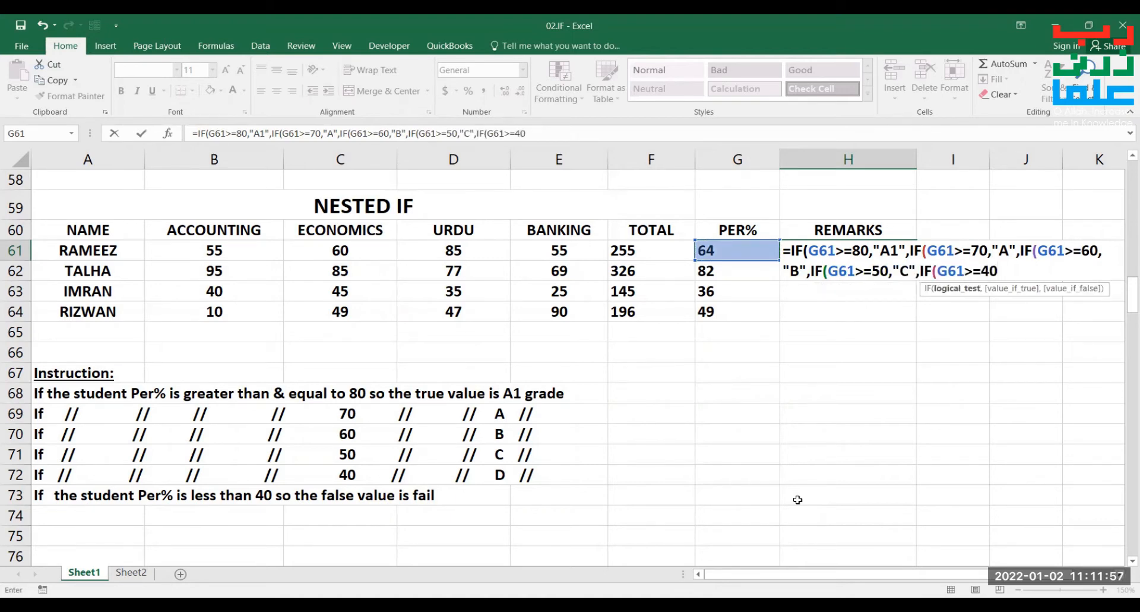
text(,"D)
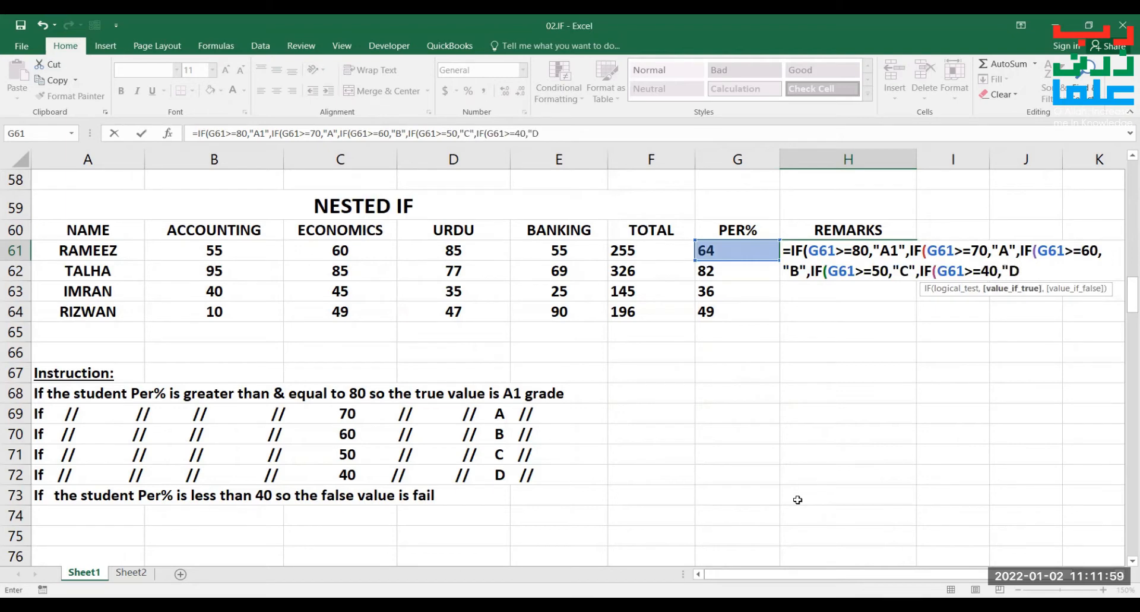
text(")
text(,"FAIL)
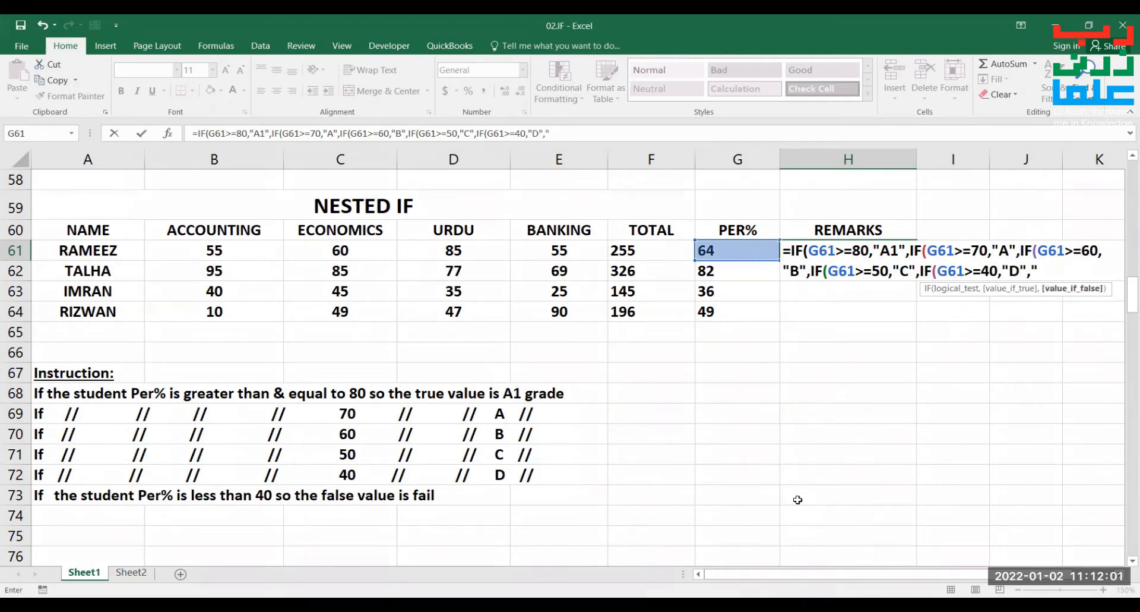
text("))))))
key(Return)
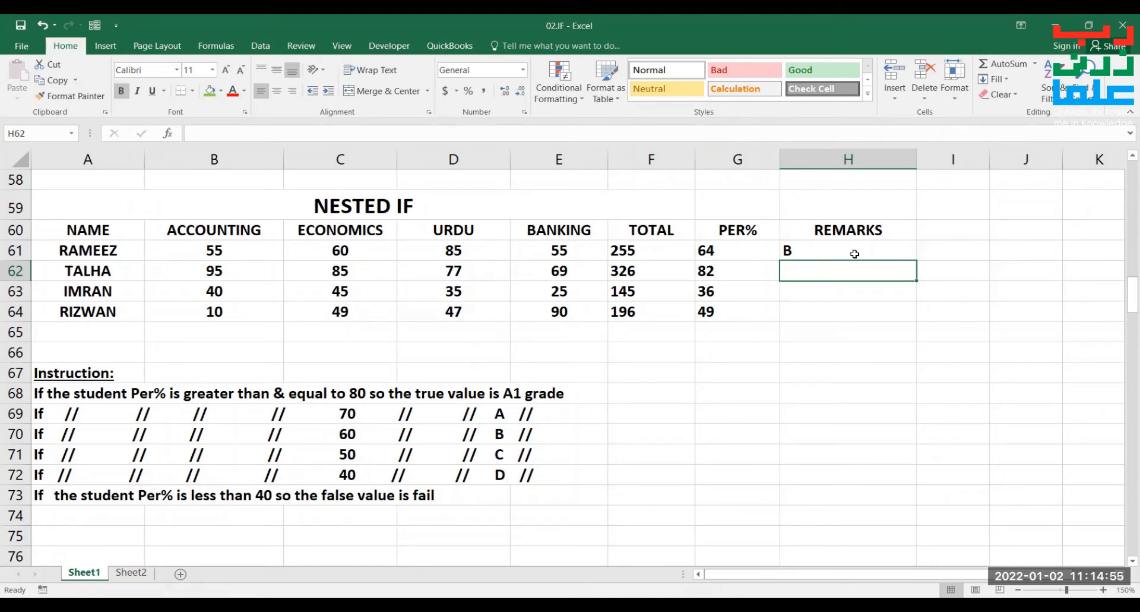
Open the nested IF formula in H61 and examine its first logical test and true value, leaving it unedited.
click(739, 351)
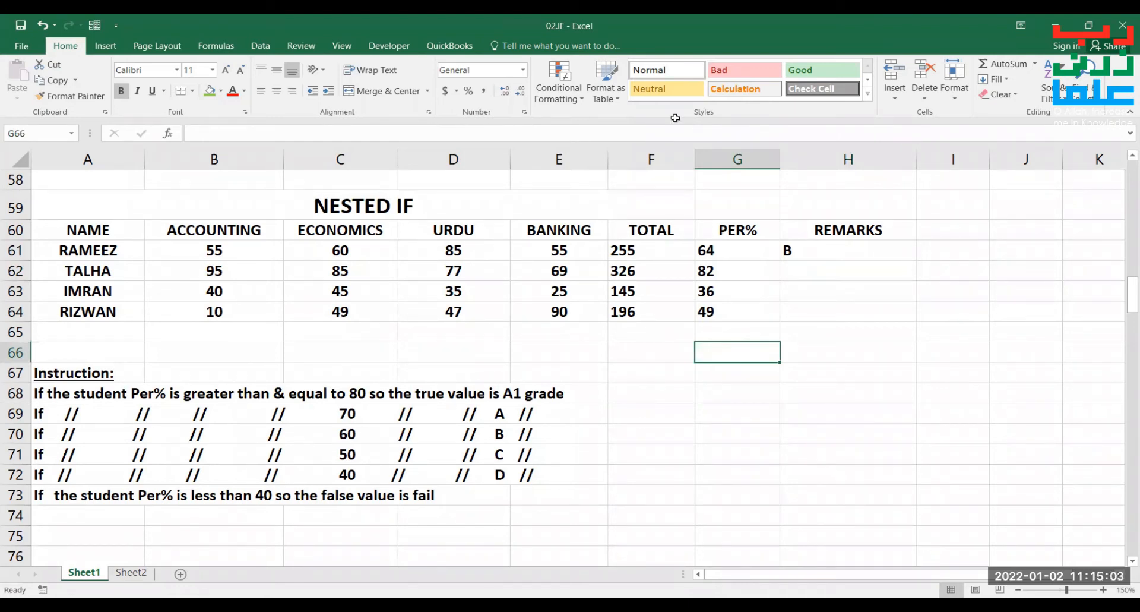
click(794, 285)
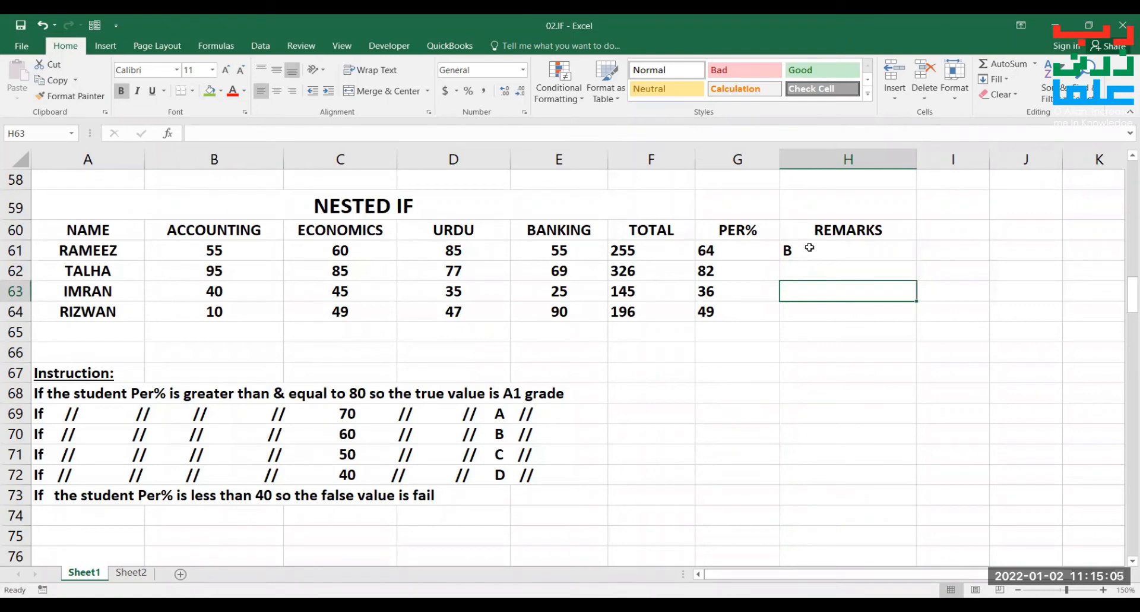
double_click(809, 247)
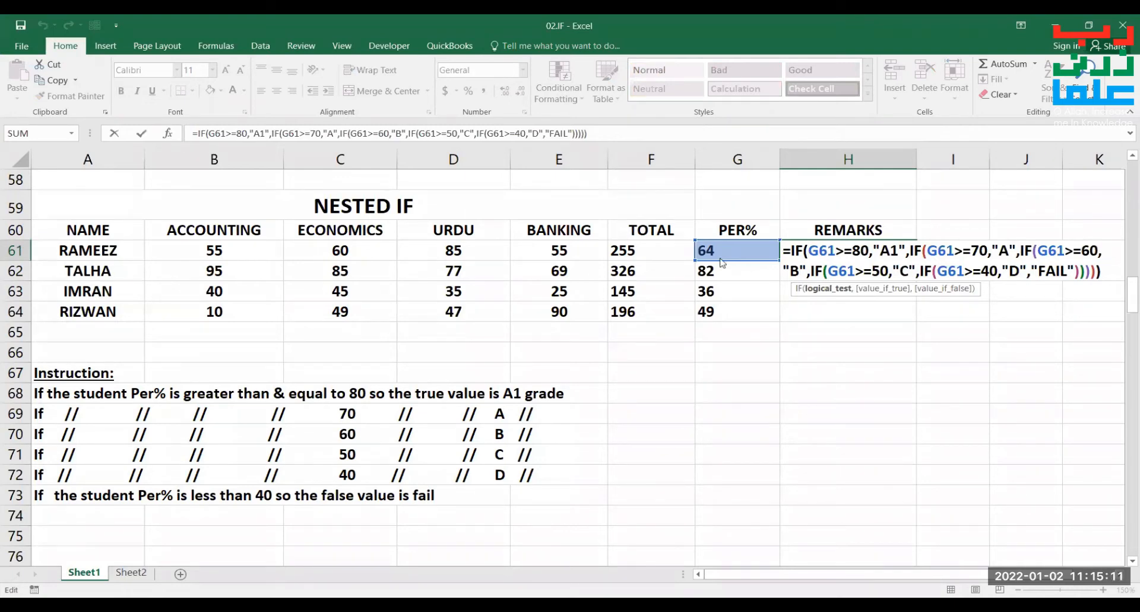
key(alt+Tab)
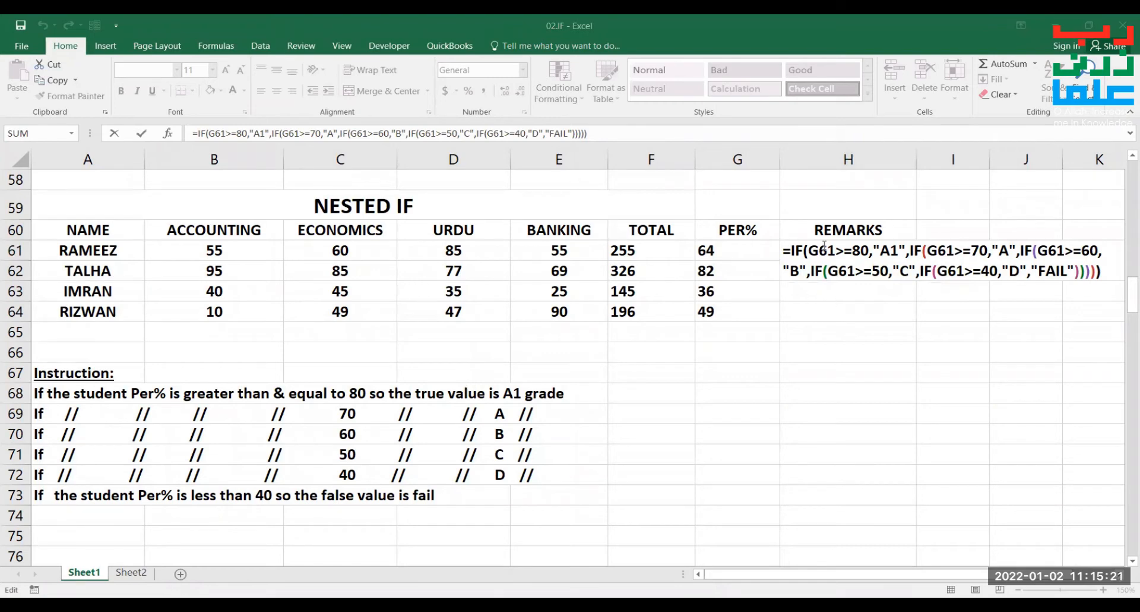
click(808, 250)
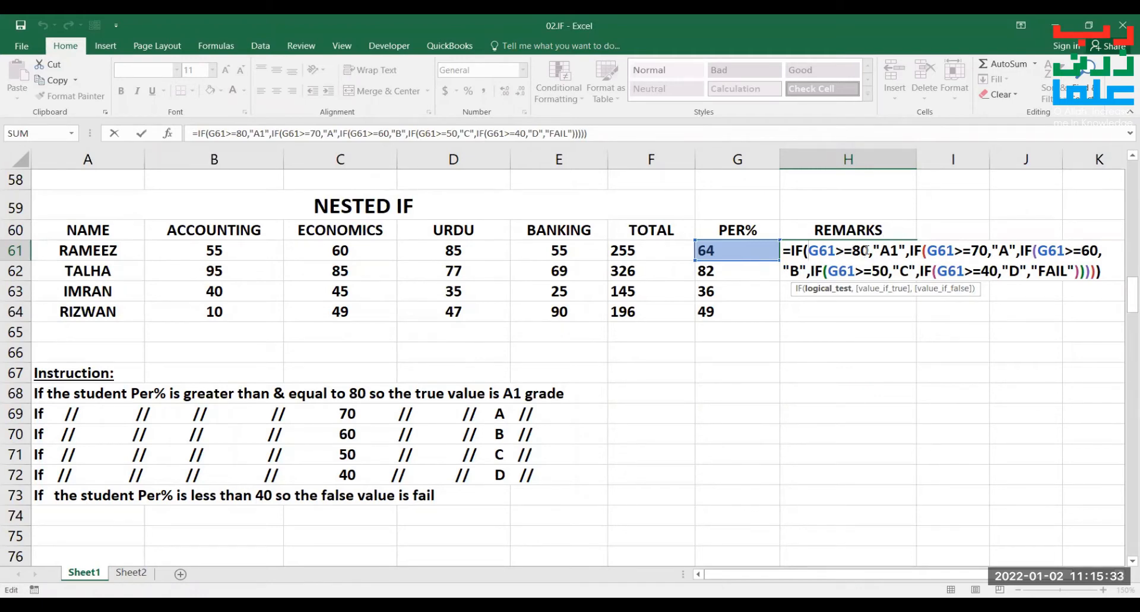
drag(809, 250, 871, 252)
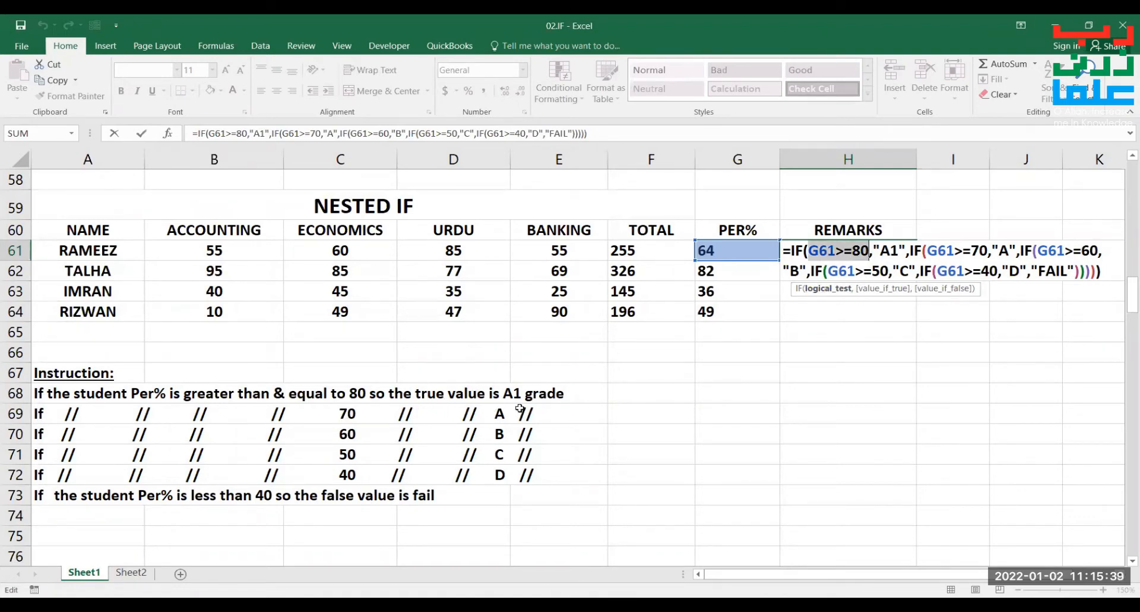
click(895, 250)
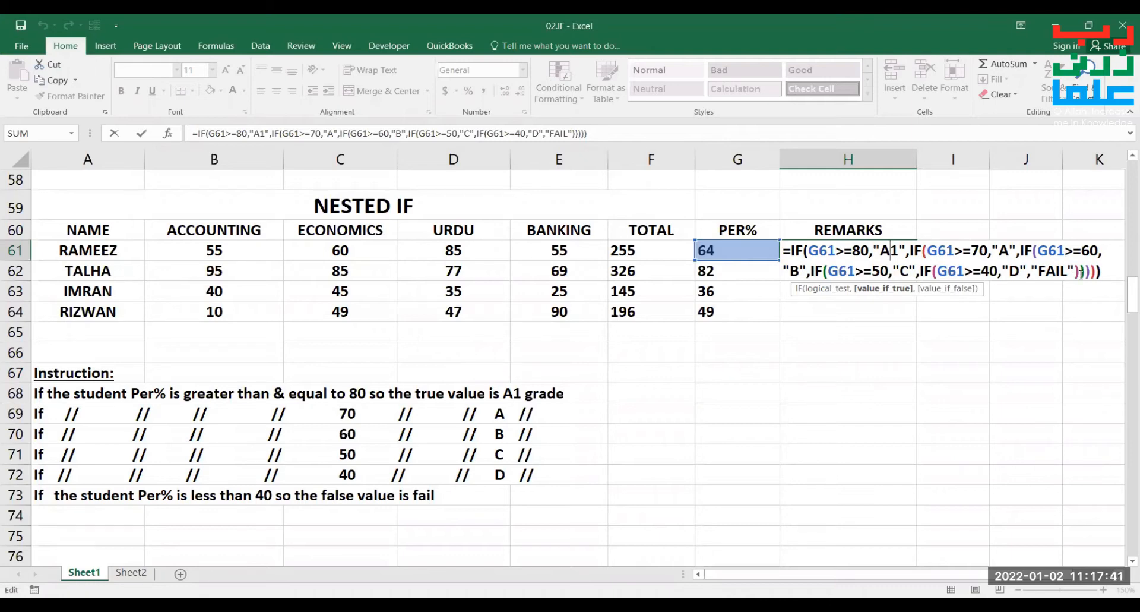
key(Return)
Copy the REMARKS formula from H61 down through H64 and check the formulas in H61 and H63.
click(905, 255)
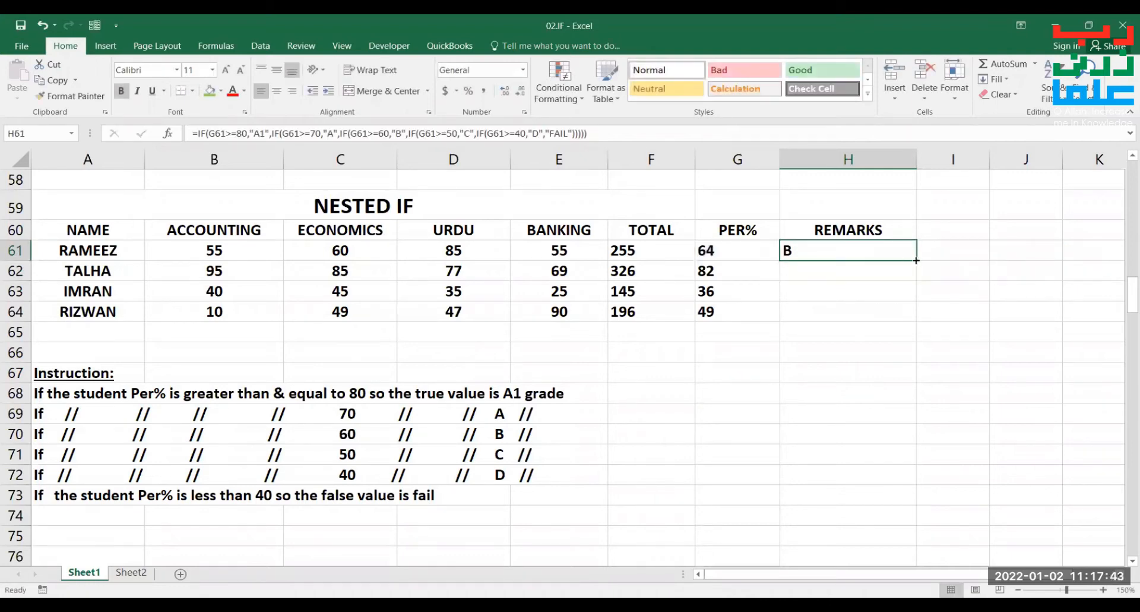
drag(912, 258, 916, 319)
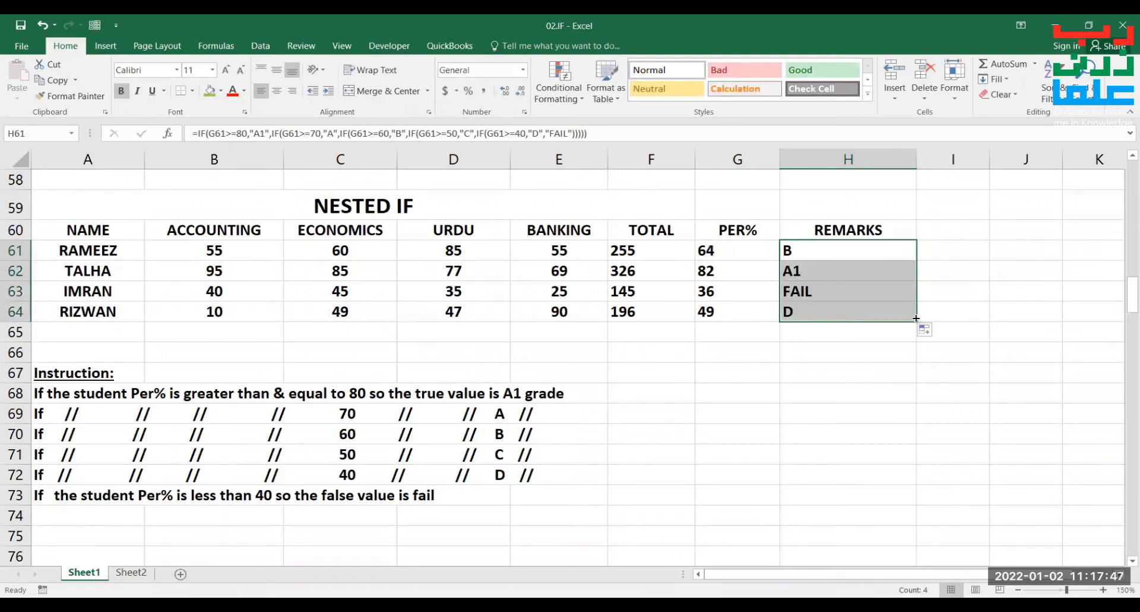
click(851, 248)
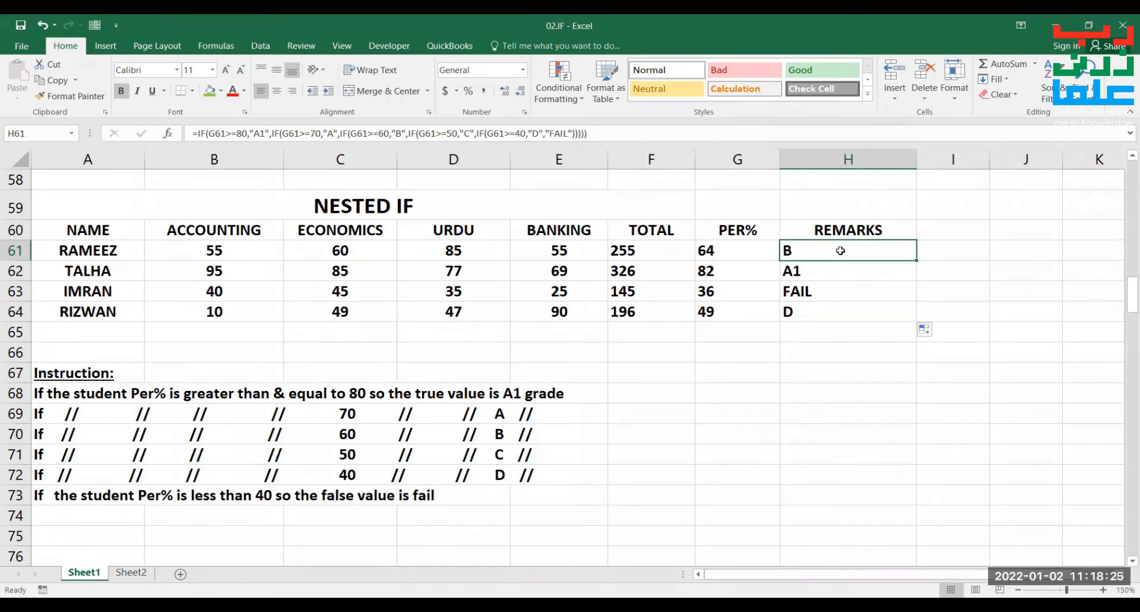
click(896, 287)
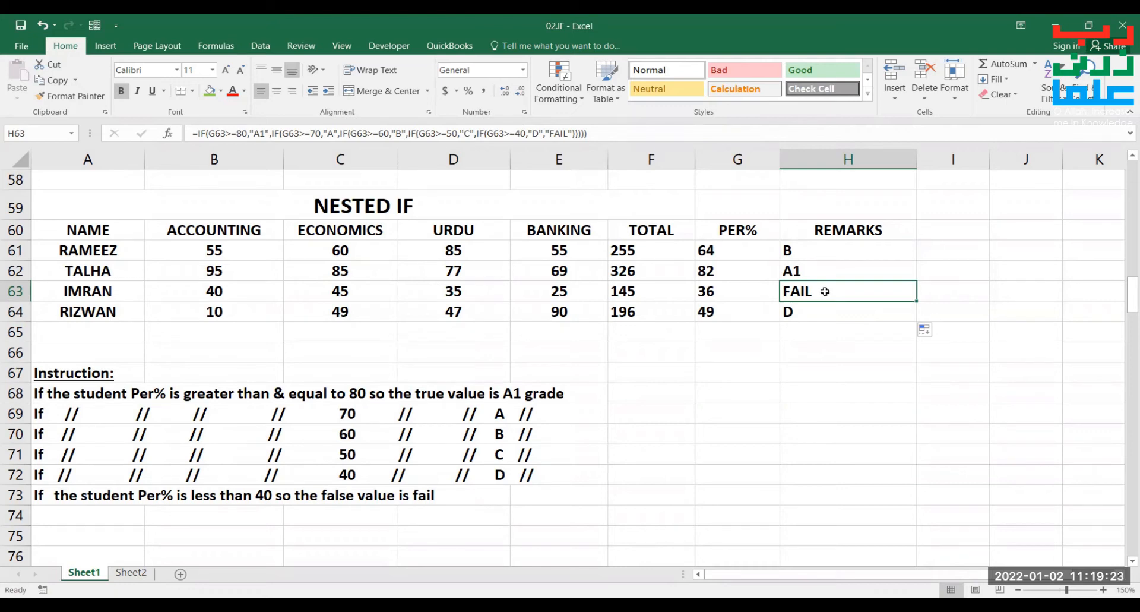
Clear the existing REMARKS entries in E94:E95 of the IF WITH AND table.
click(765, 377)
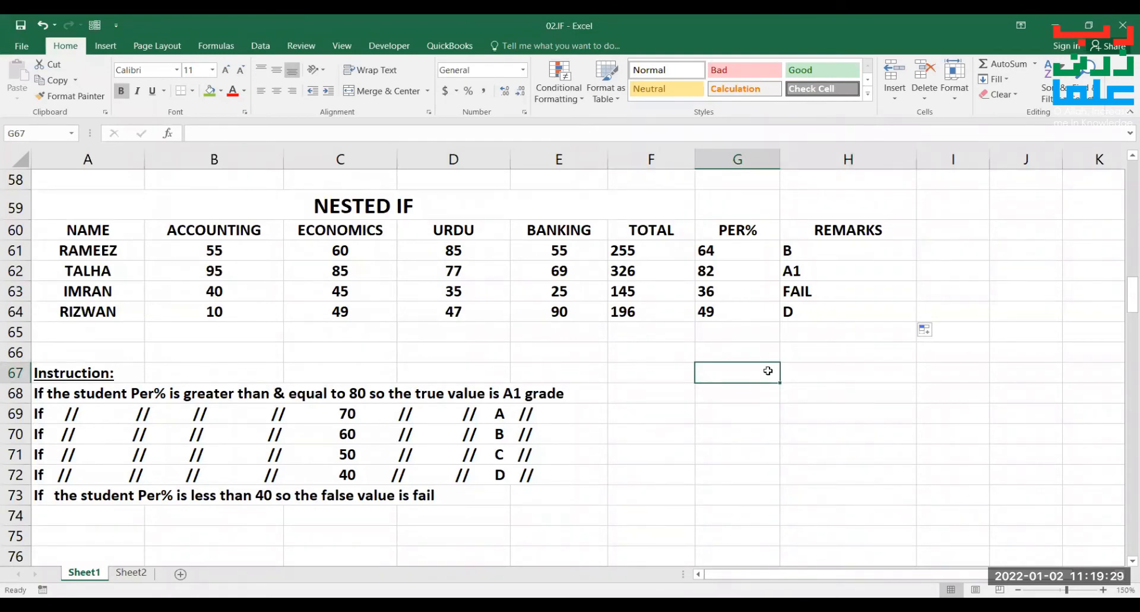
scroll(767, 370, down, 1)
scroll(769, 372, down, 1)
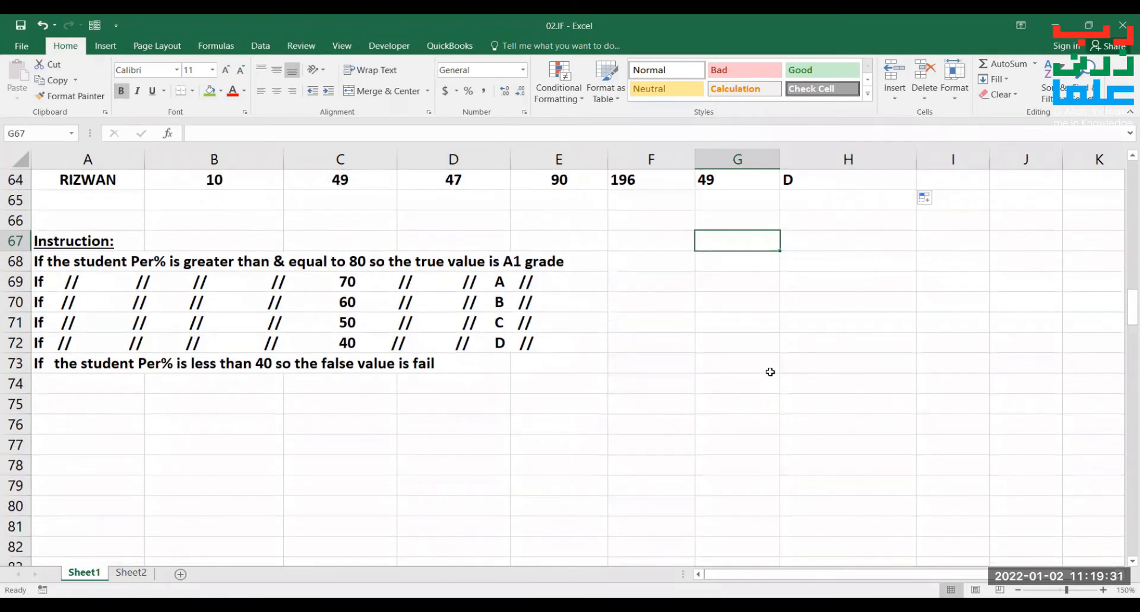
scroll(772, 374, down, 3)
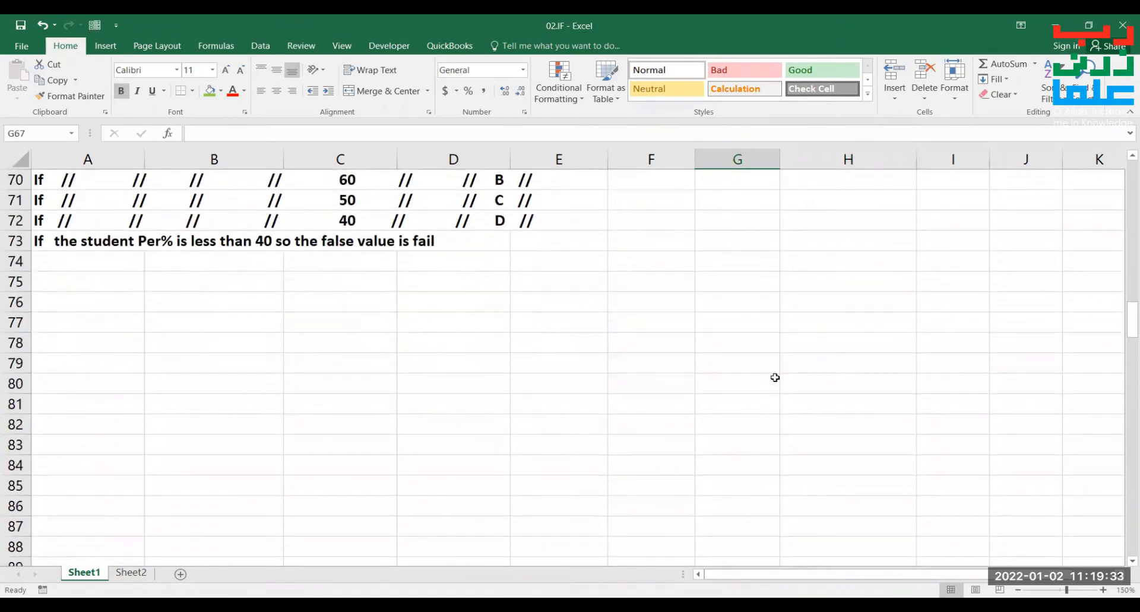
scroll(775, 377, down, 4)
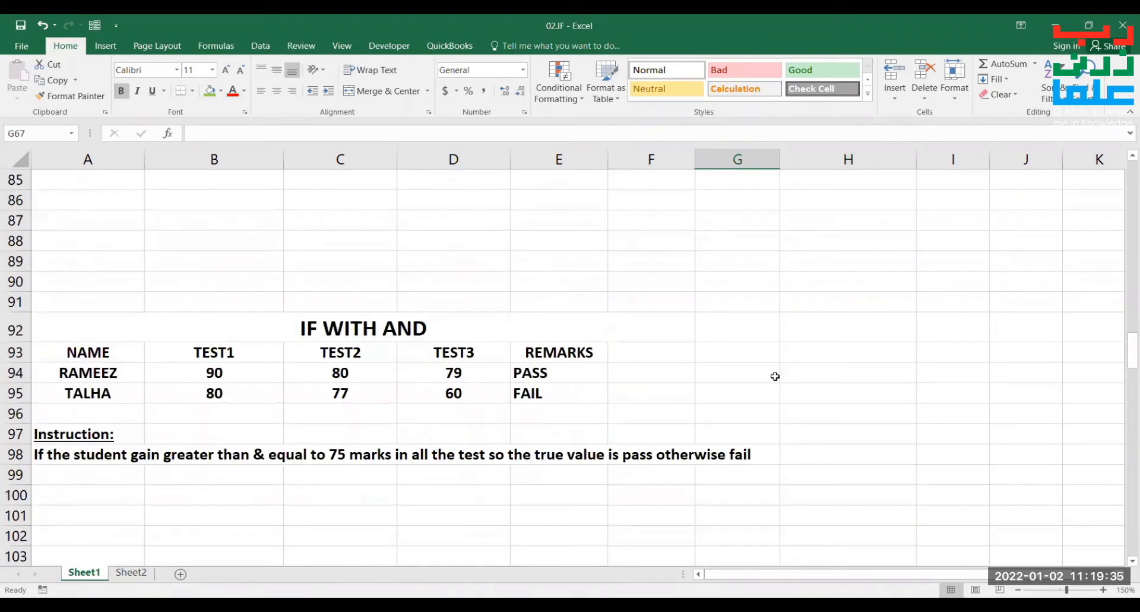
scroll(775, 376, down, 1)
drag(546, 314, 553, 331)
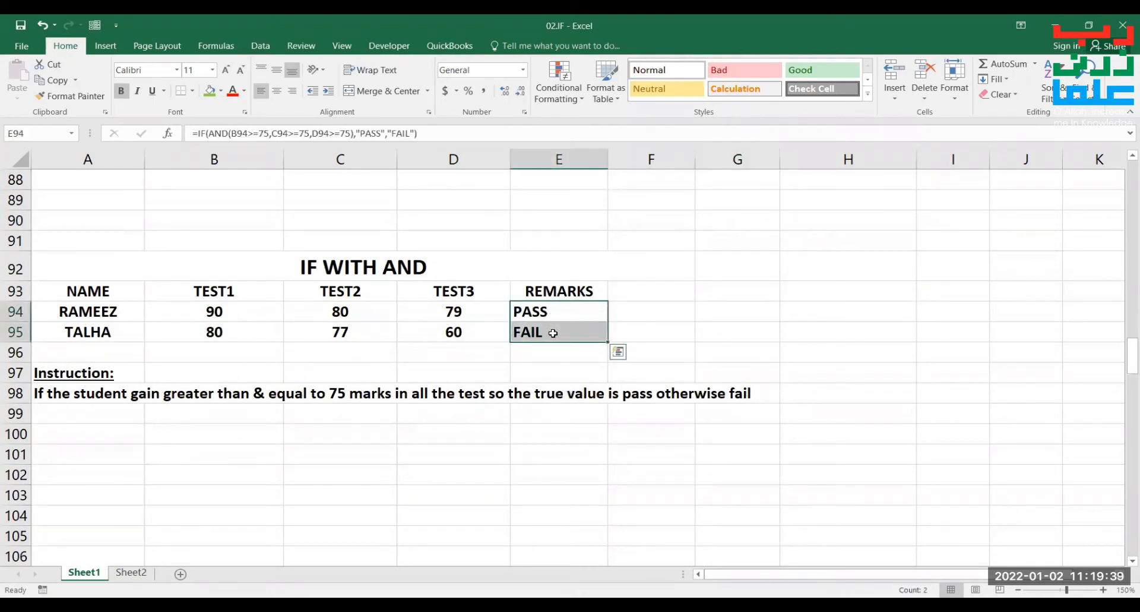
key(Delete)
click(575, 410)
Start an IF formula with a nested AND in E94, using B94>=75 as the first condition.
scroll(622, 451, down, 1)
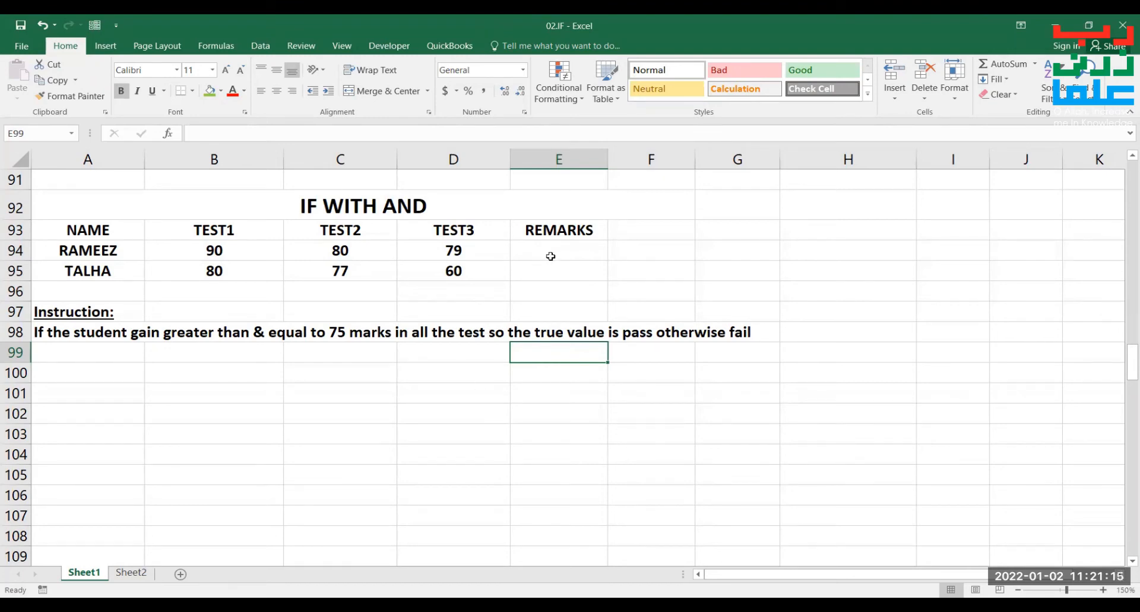
click(568, 249)
text(=)
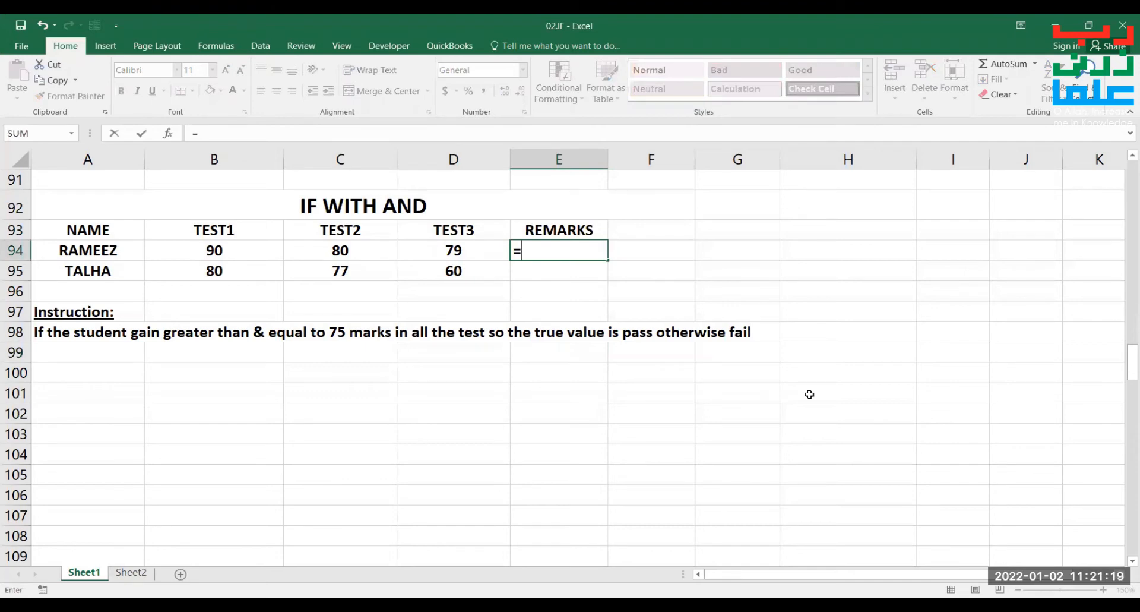
text(IF(AND()
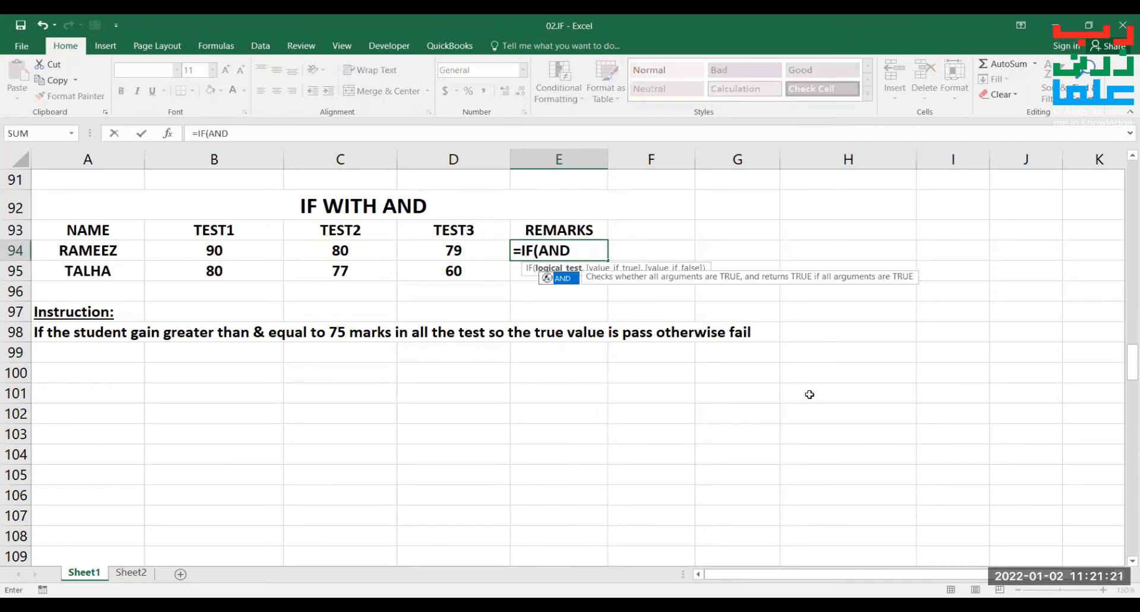
key(Left)
key(Left)
key(Left)
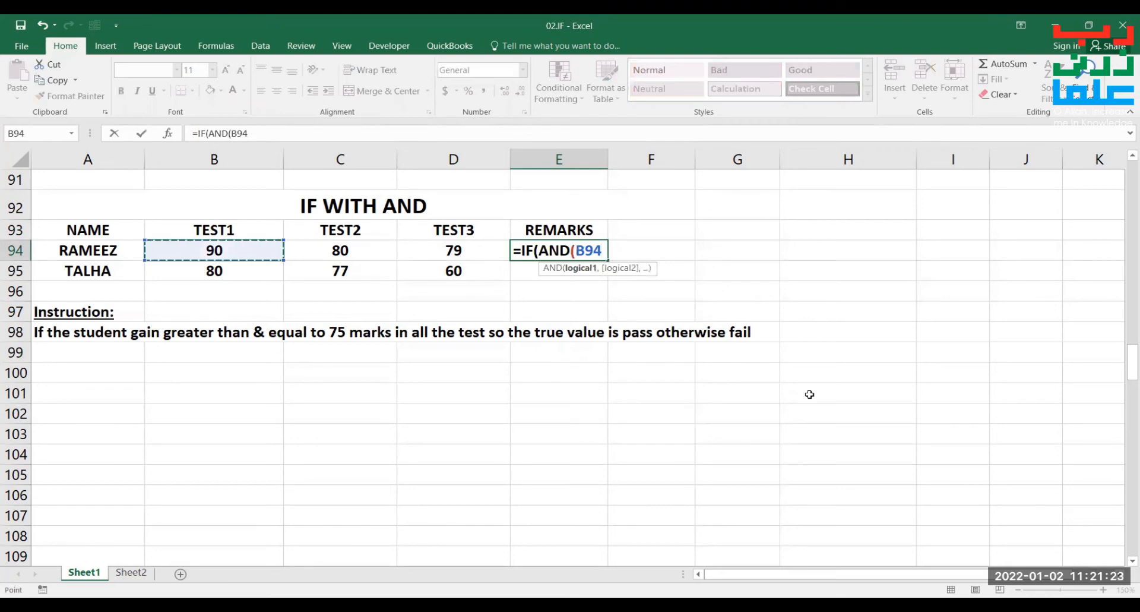
text(>=75)
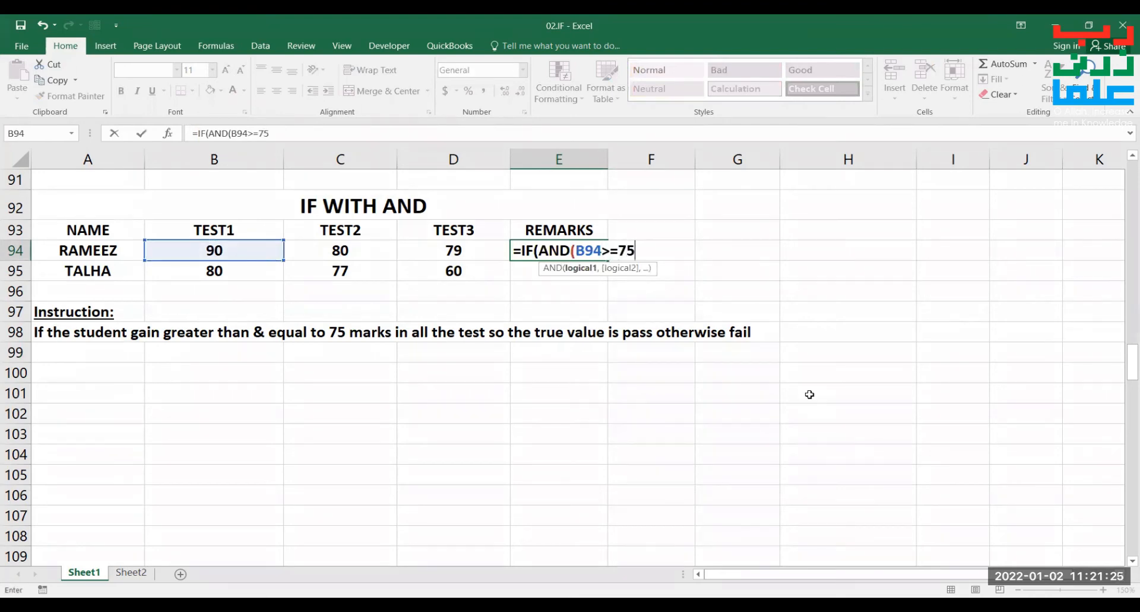
Add C94>=75 and D94>=75 as the second and third AND conditions in the E94 formula.
text(,)
key(Left)
key(Left)
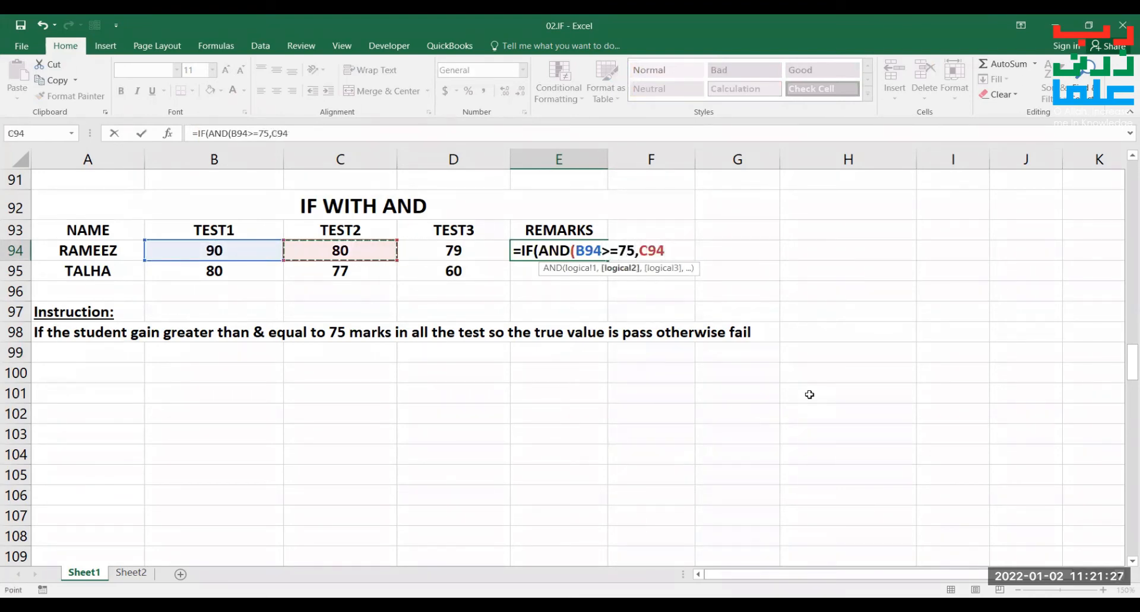
text(>=75)
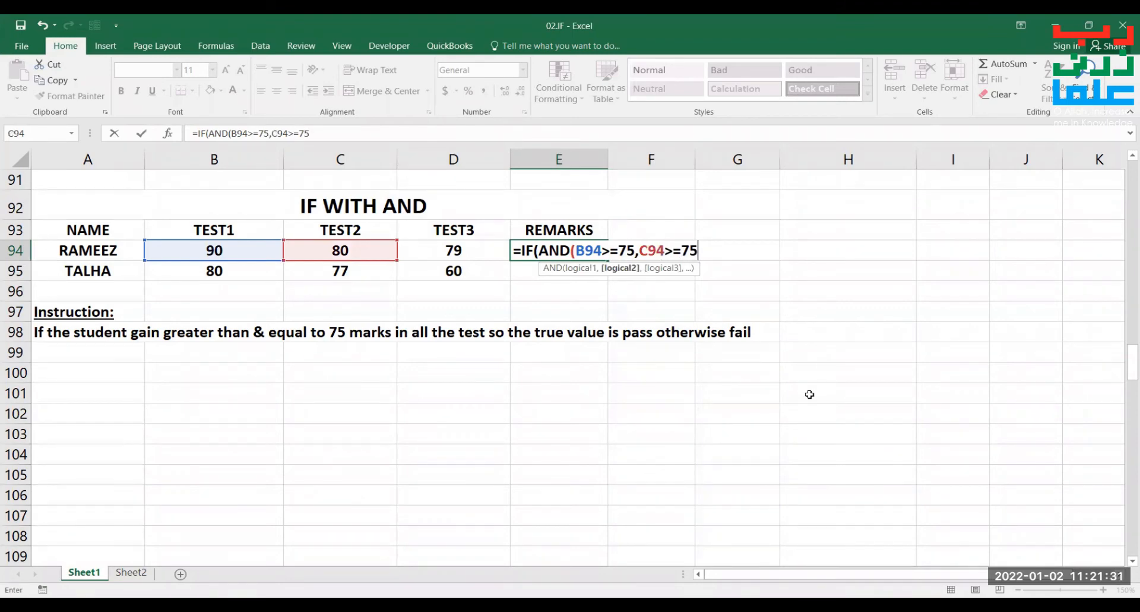
text(,)
key(Left)
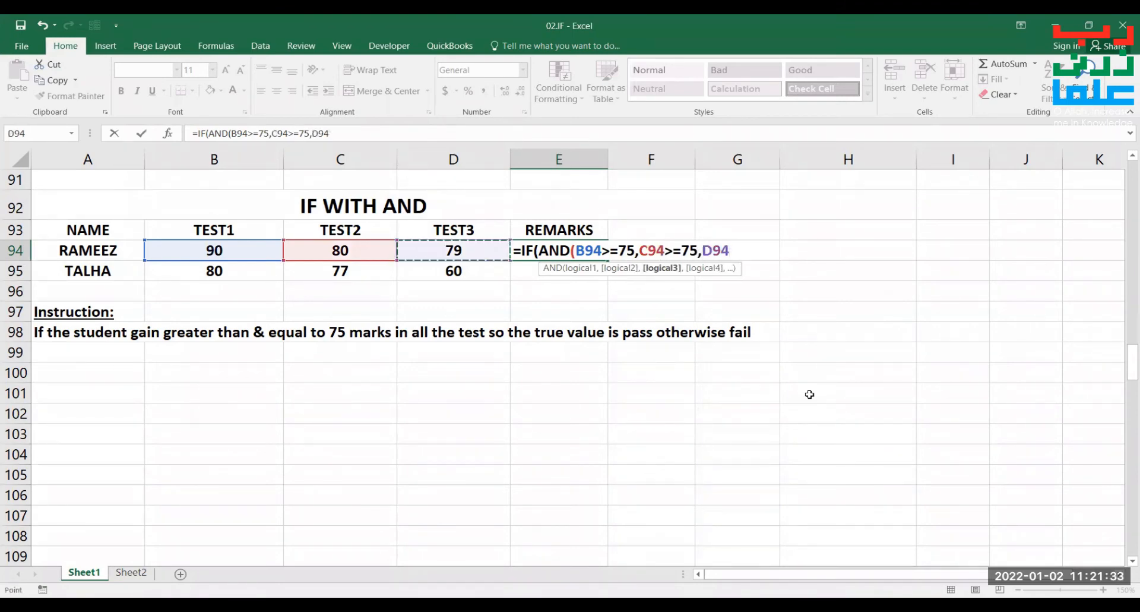
text(>=)
text(75)
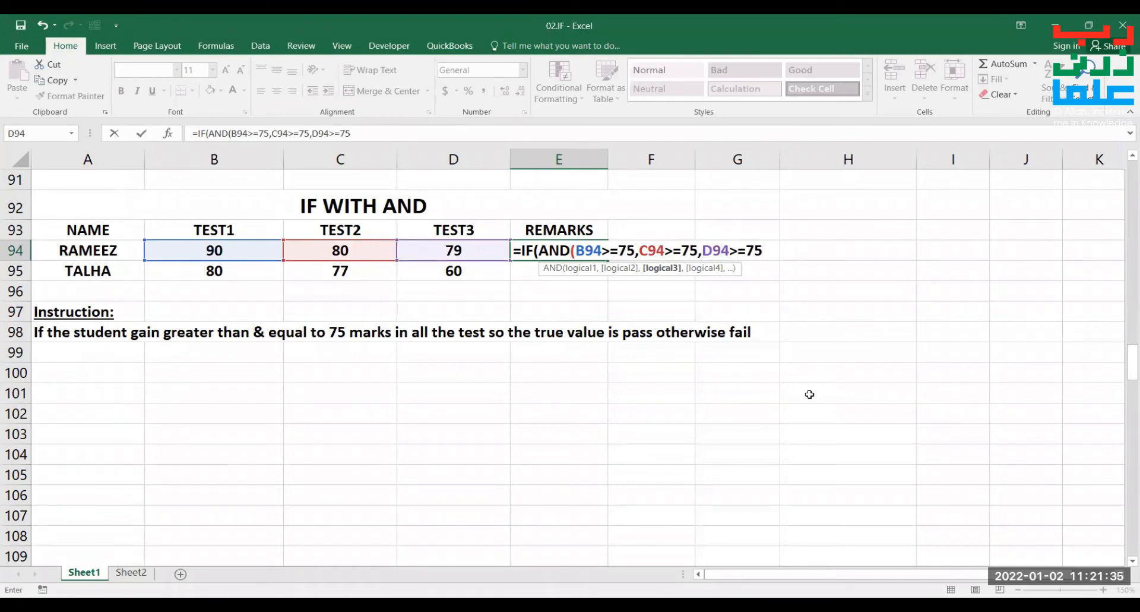
Complete the E94 formula by closing the AND and returning "PASS" if true and "FAIL" if false.
text(),"P)
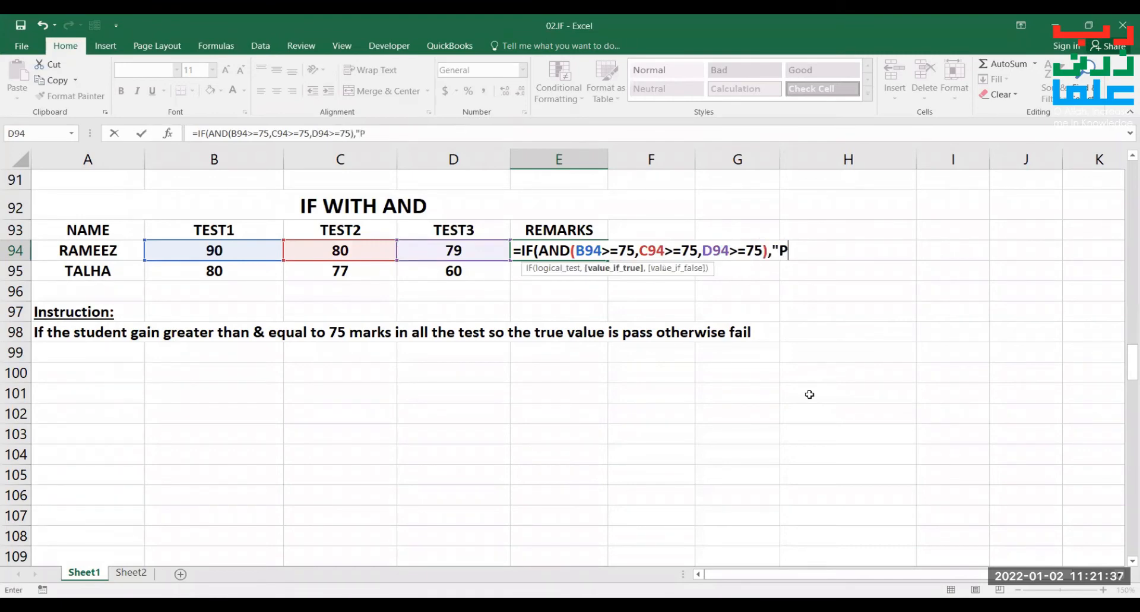
text(ASS","FAIL"))
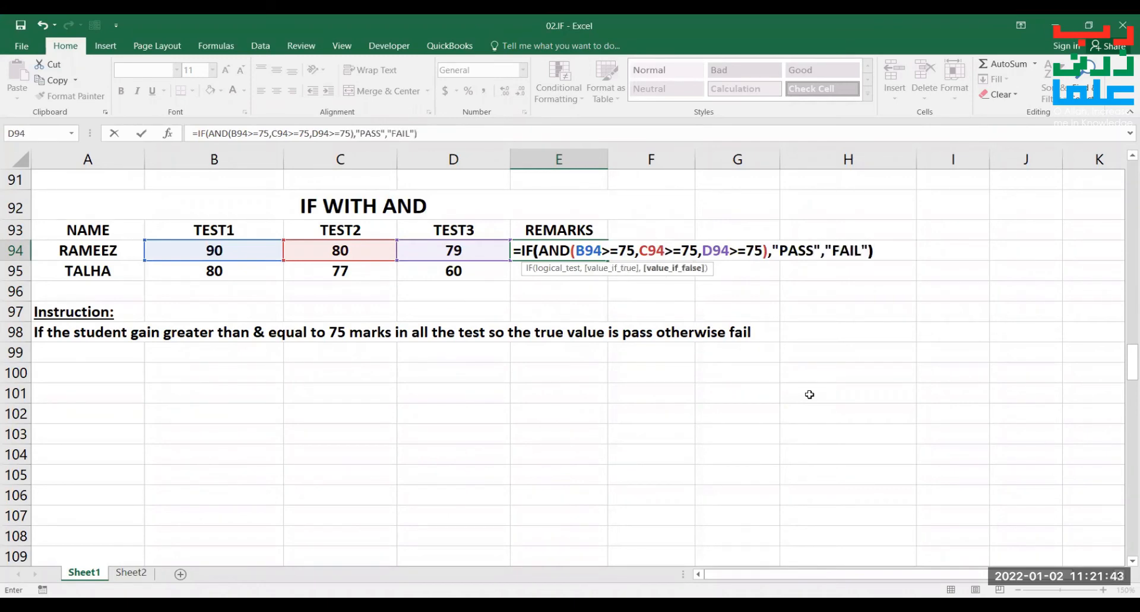
key(Return)
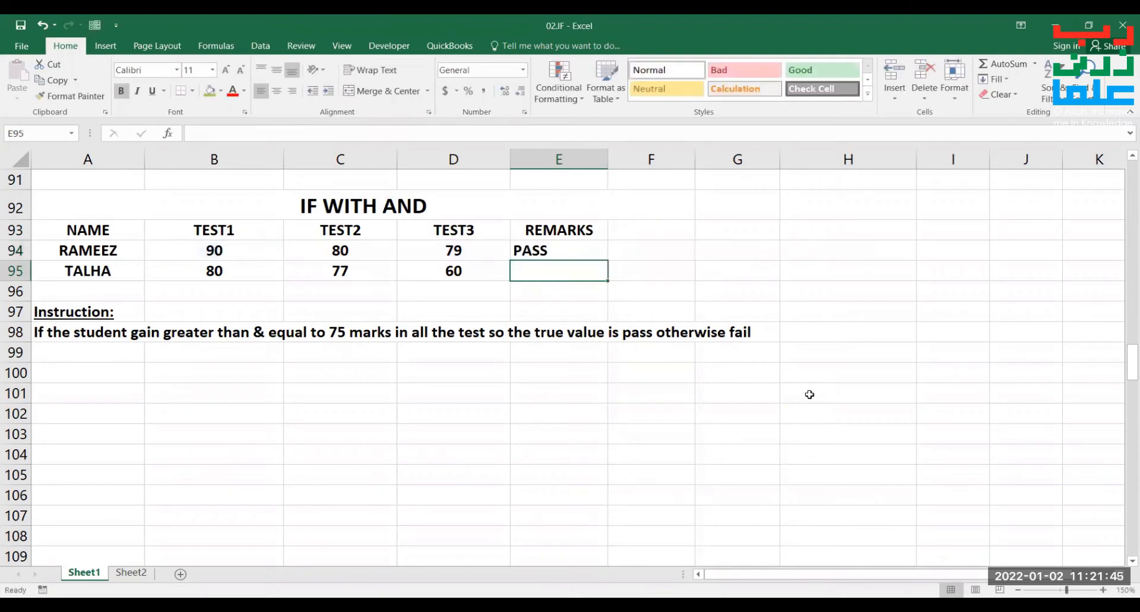
Check the REMARKS formula in E94 and copy it down to E95.
double_click(584, 253)
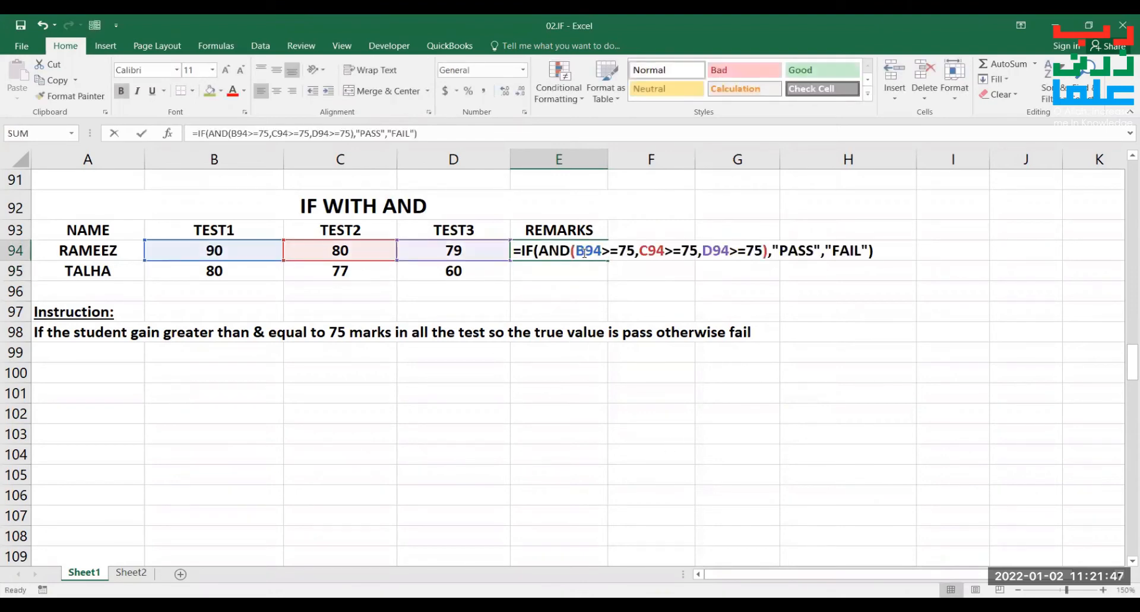
key(Return)
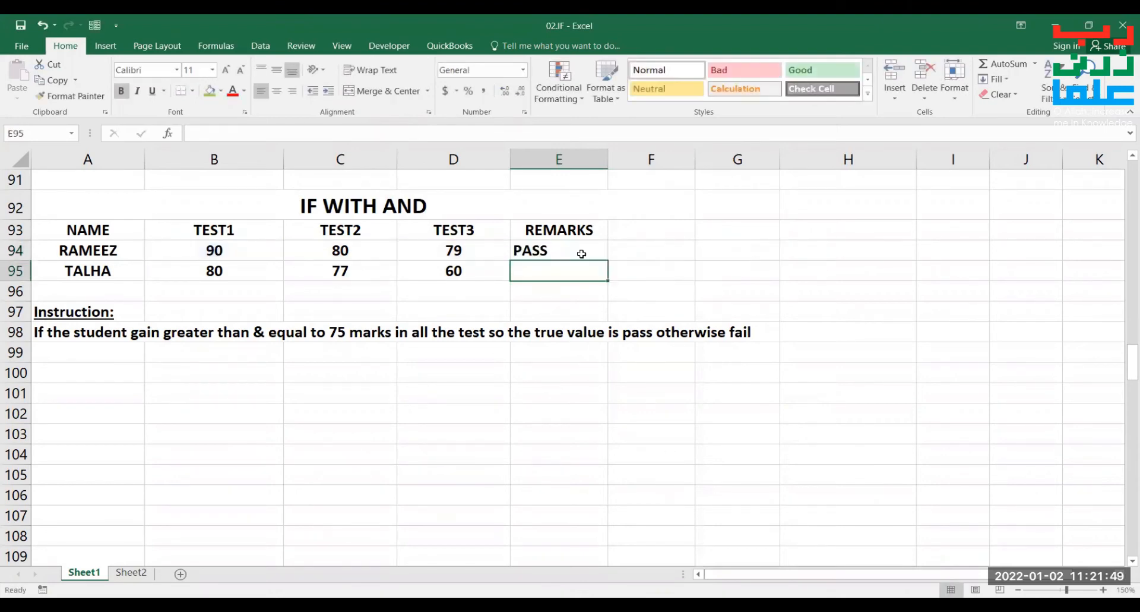
click(581, 253)
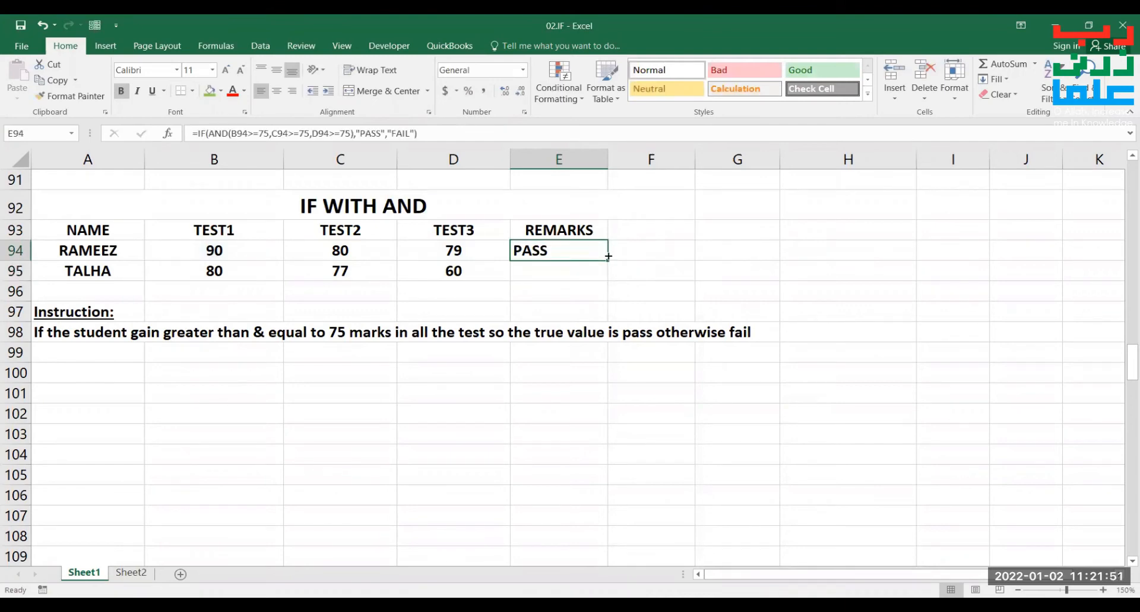
drag(607, 260, 609, 284)
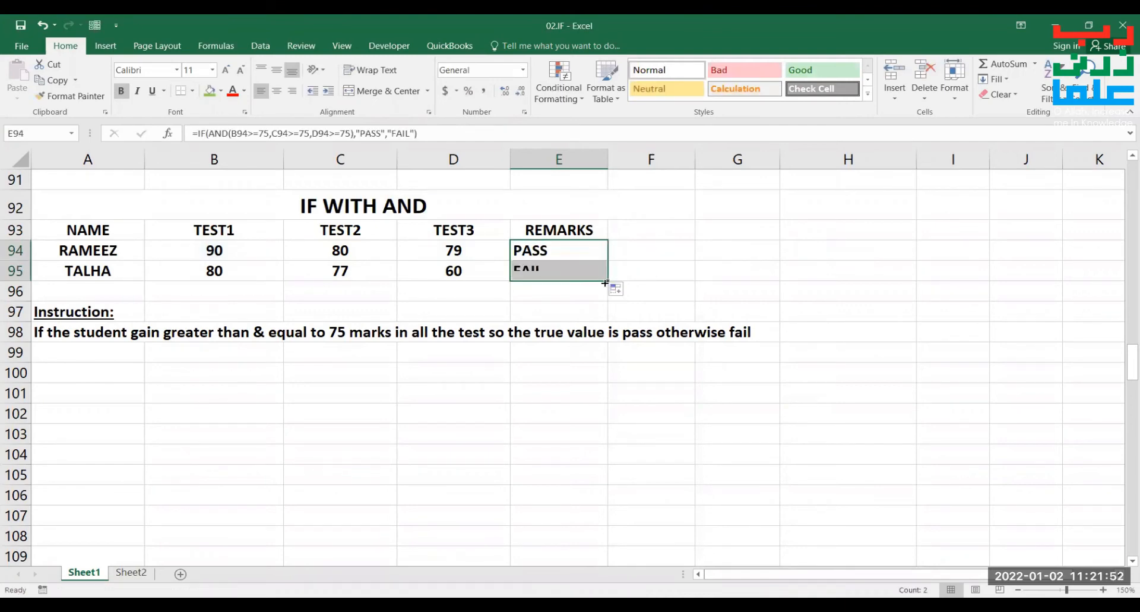
Examine the AND conditions and the true and false values in the E94 formula, leaving it unedited.
double_click(580, 252)
double_click(580, 252)
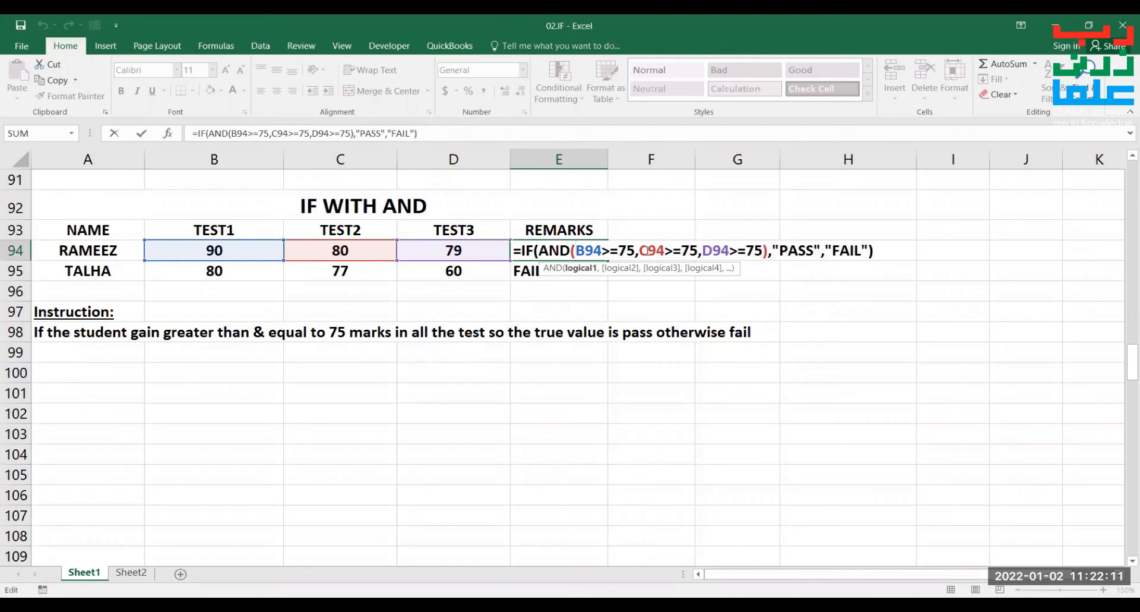
click(611, 251)
click(689, 252)
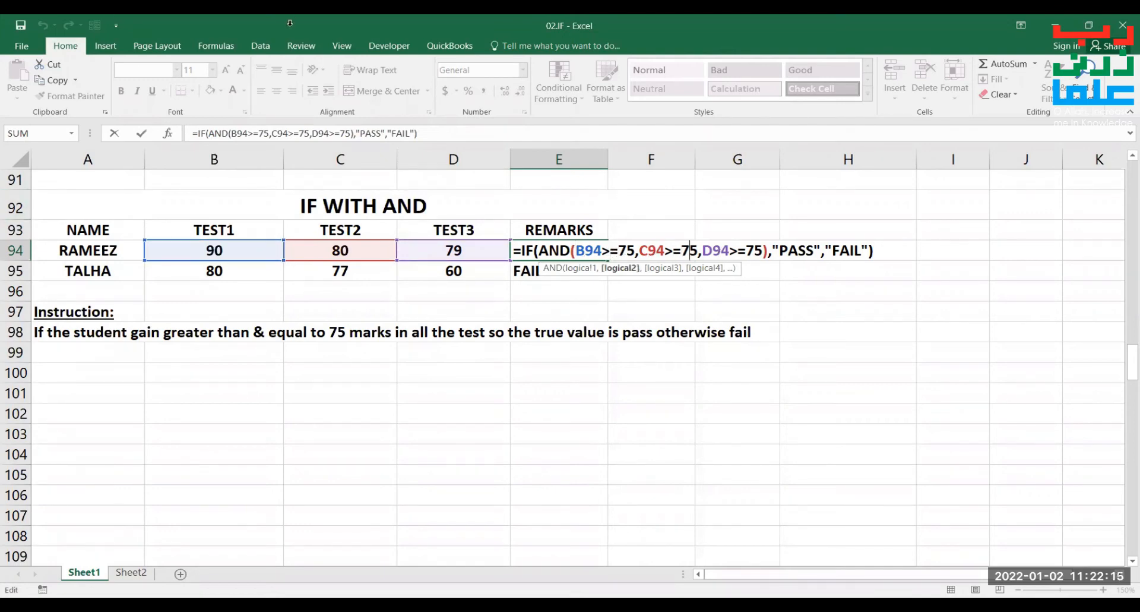
drag(592, 252, 753, 252)
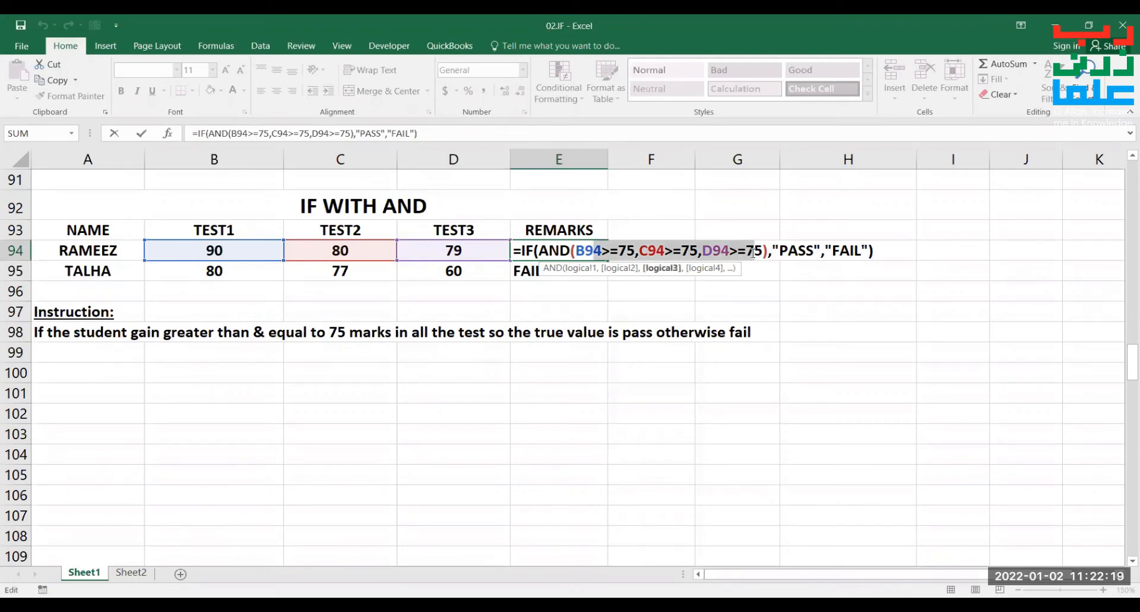
click(805, 252)
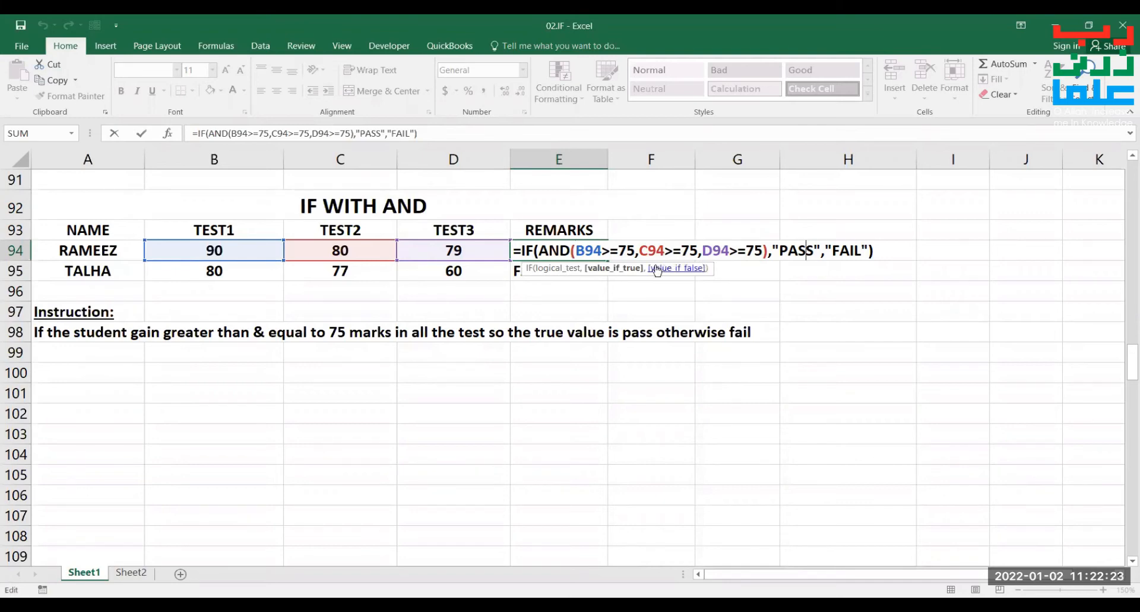
drag(585, 252, 737, 253)
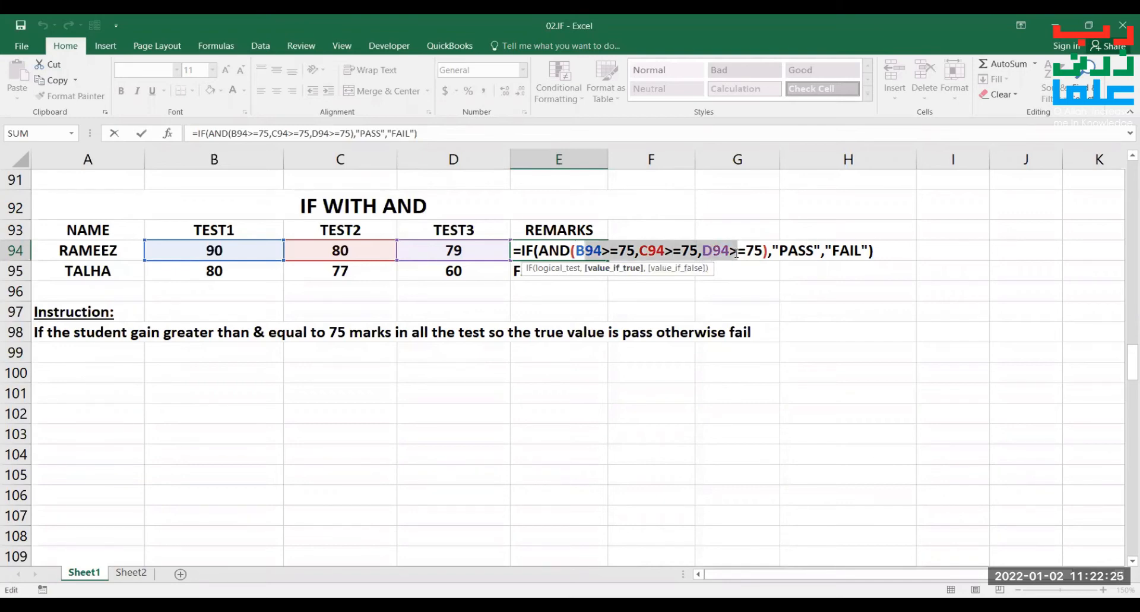
click(863, 254)
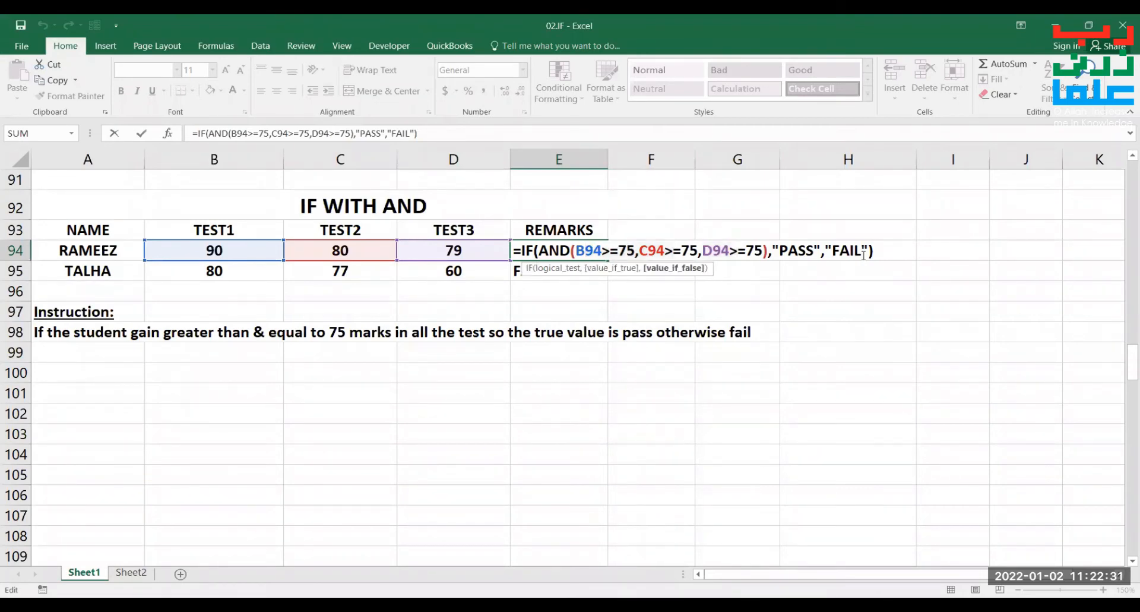
key(Return)
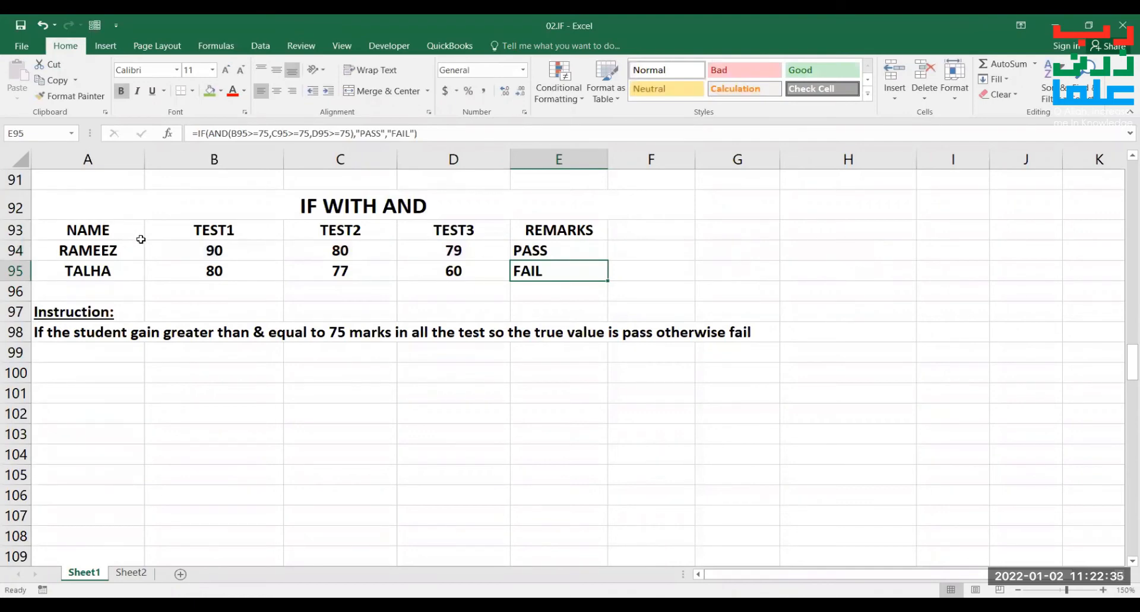
Compare the test marks in row 95 with the remark in E95 and review the formula in E94.
click(217, 271)
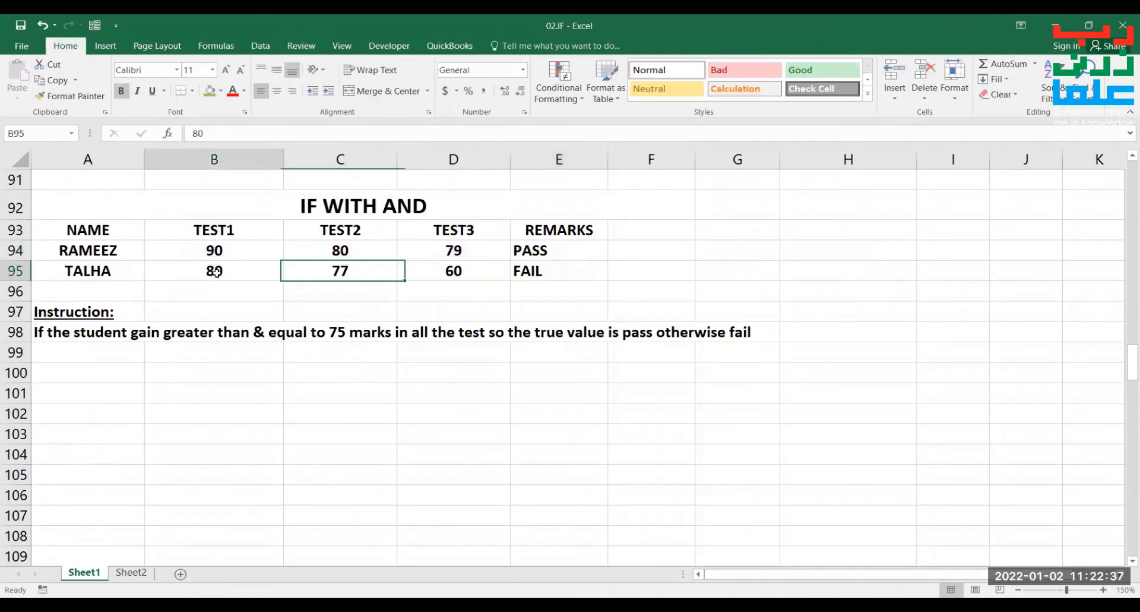
click(339, 266)
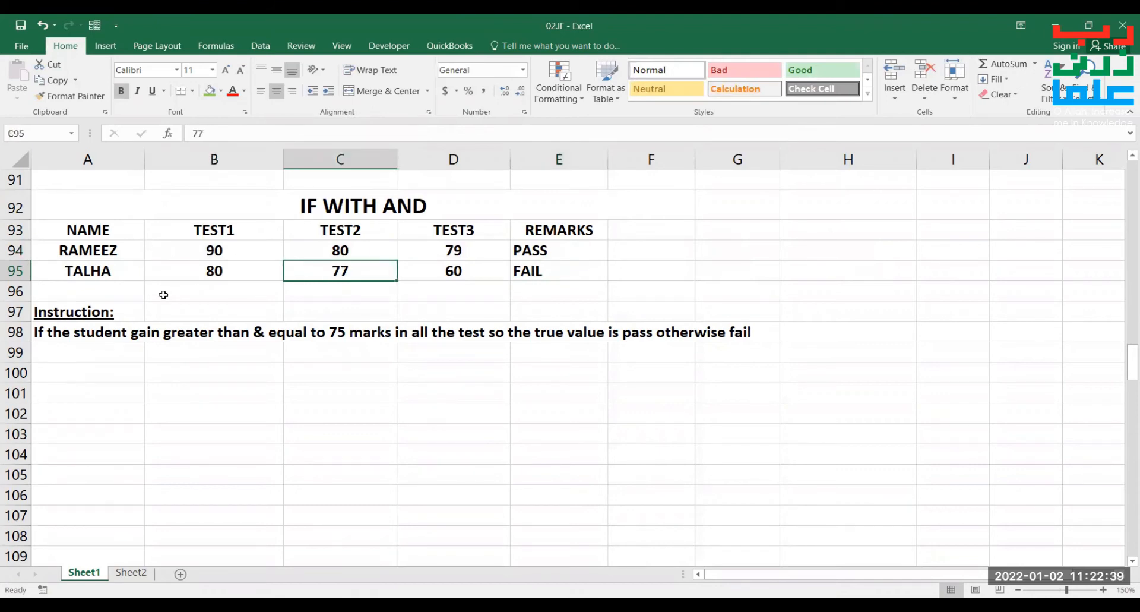
click(221, 271)
click(310, 268)
click(279, 274)
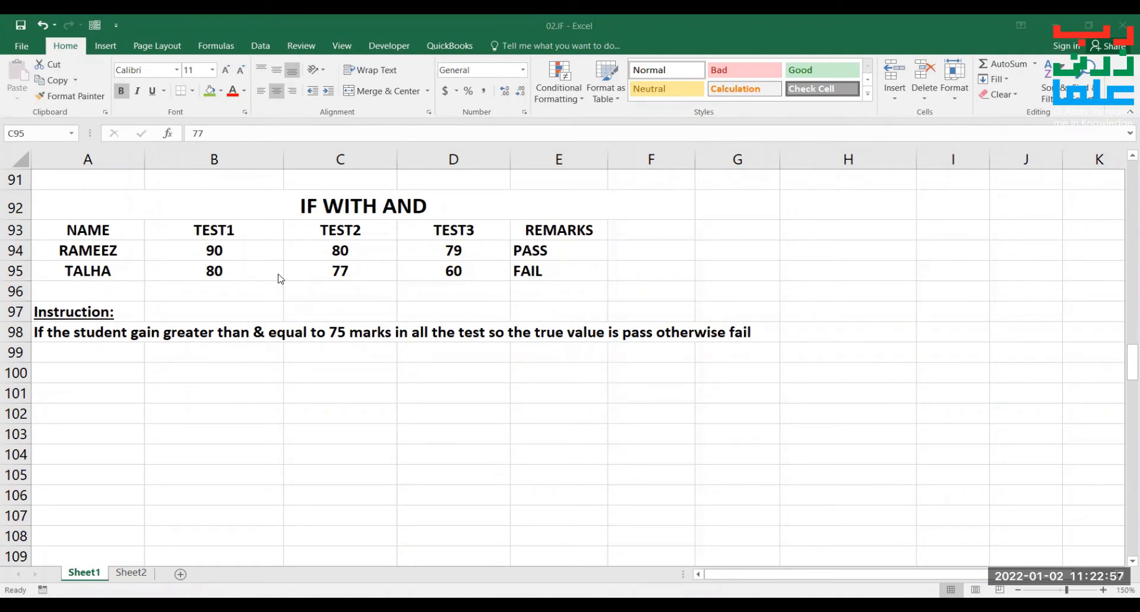
click(578, 270)
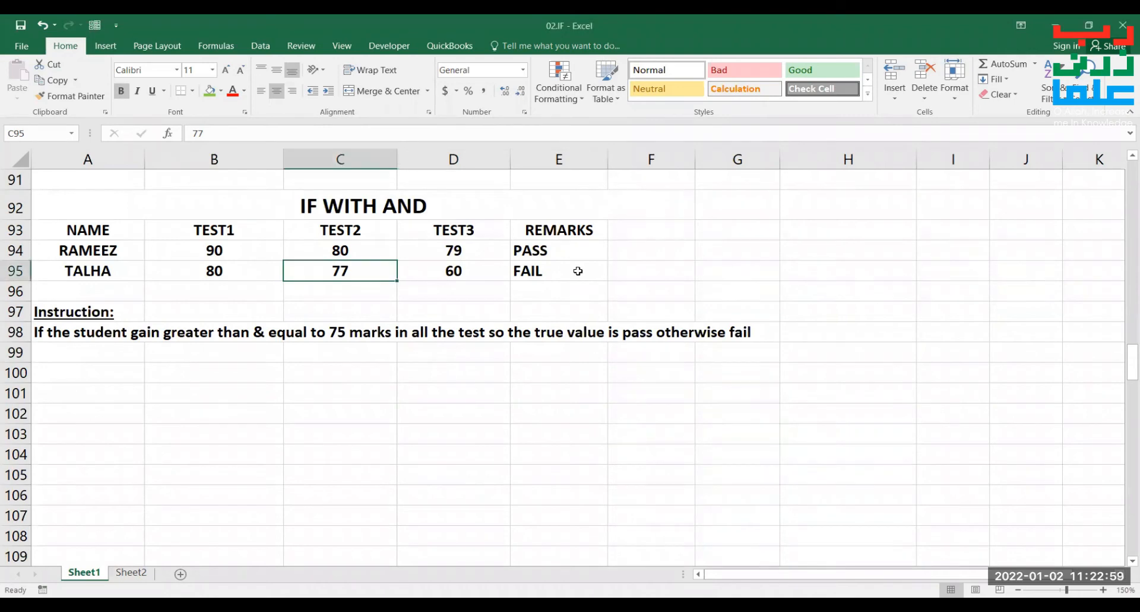
click(577, 271)
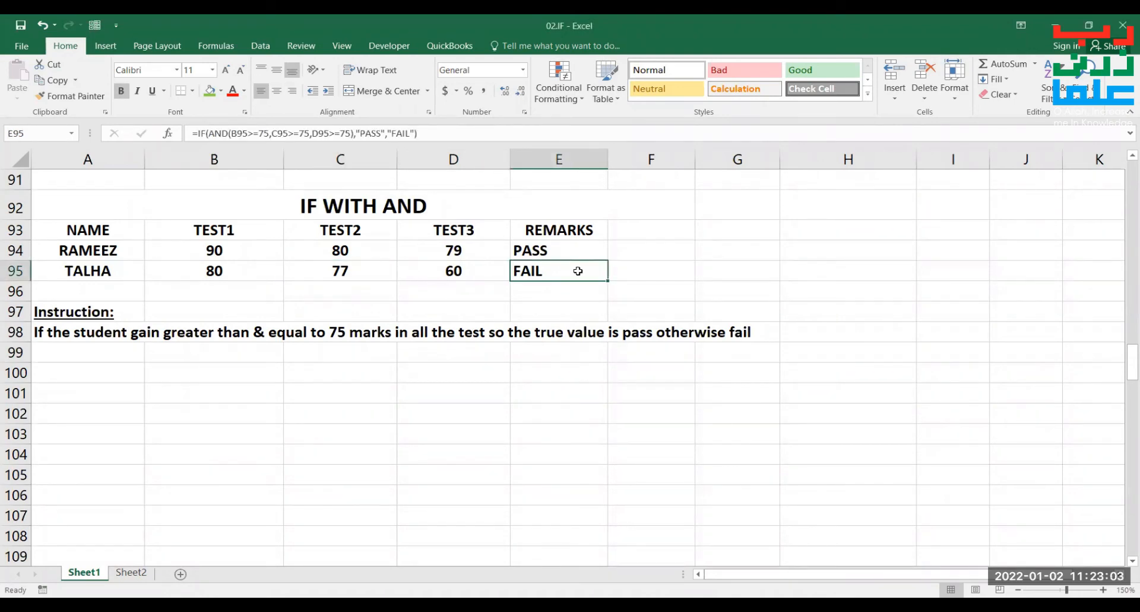
click(210, 272)
drag(209, 273, 322, 275)
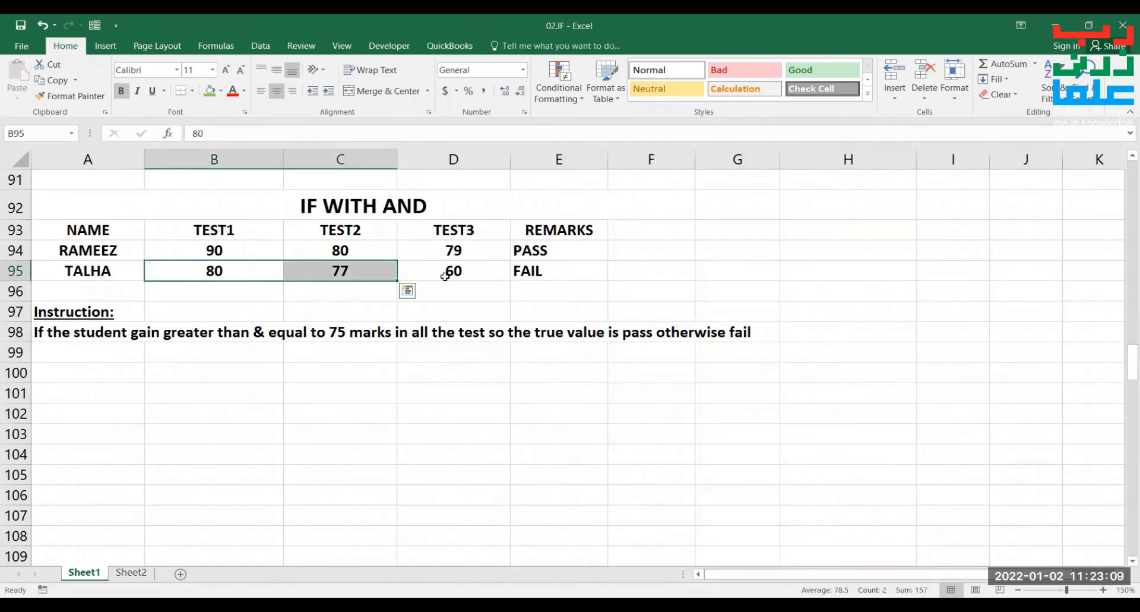
double_click(567, 249)
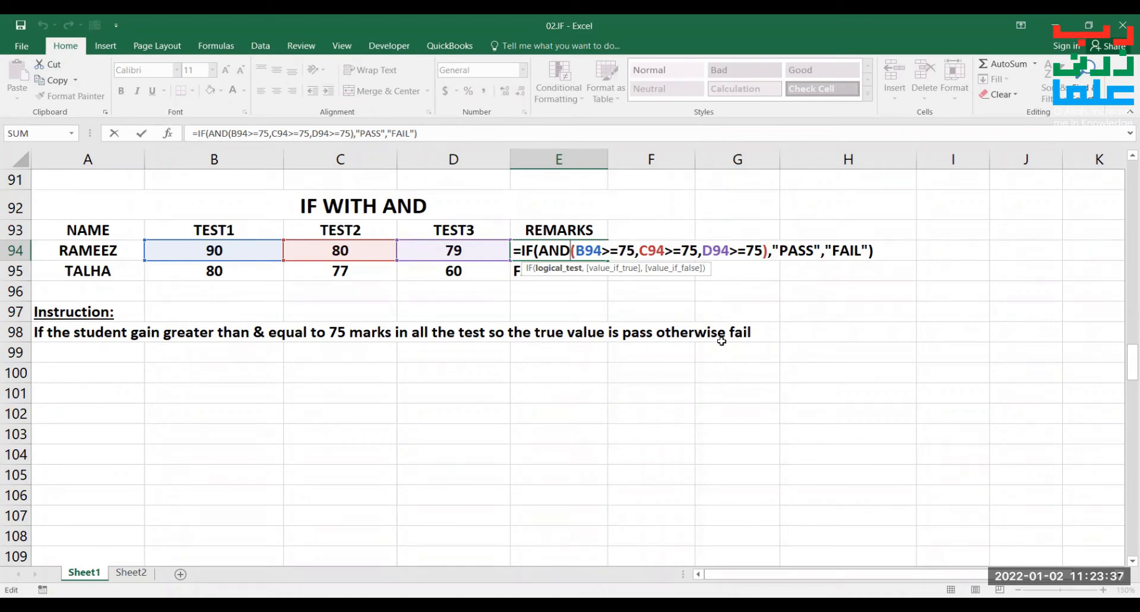
key(Return)
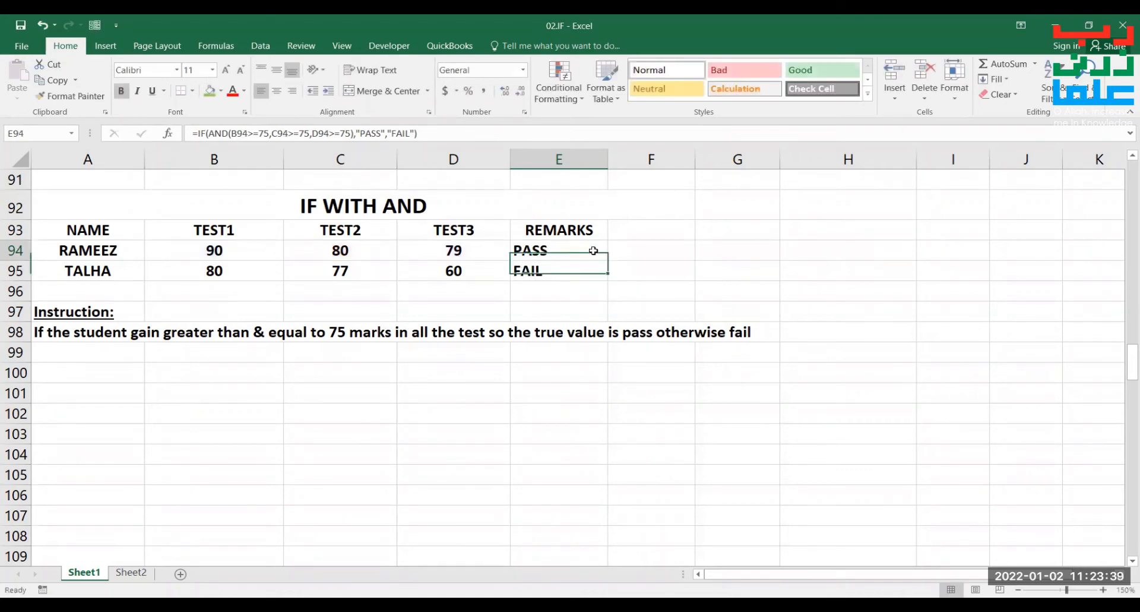
click(593, 250)
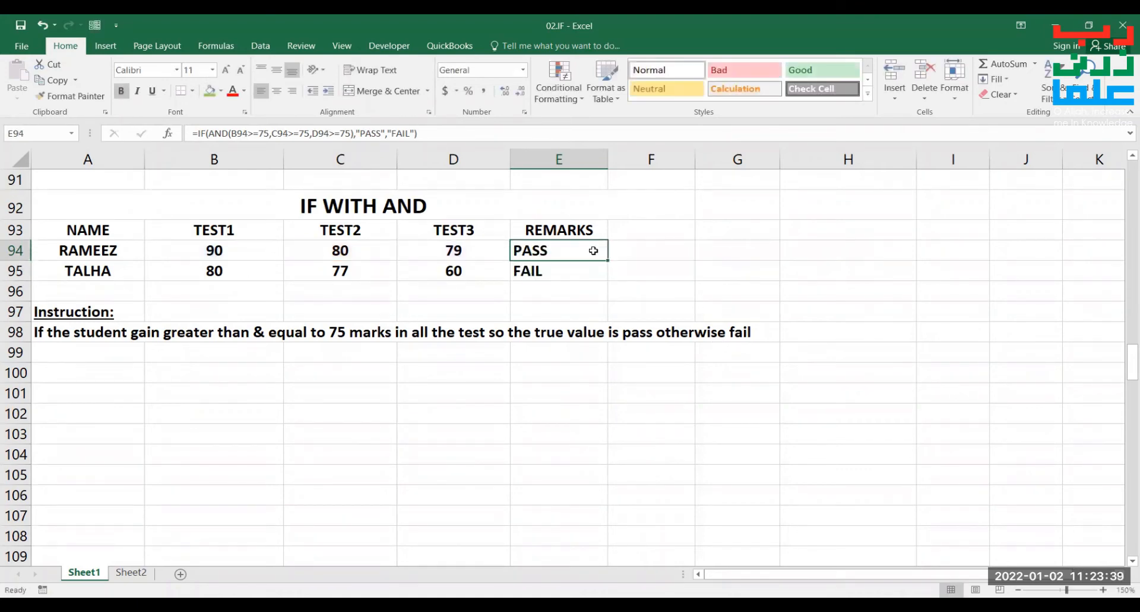
Change the TEST3 condition in the E94 formula to D94>=50 and reselect E94.
double_click(563, 258)
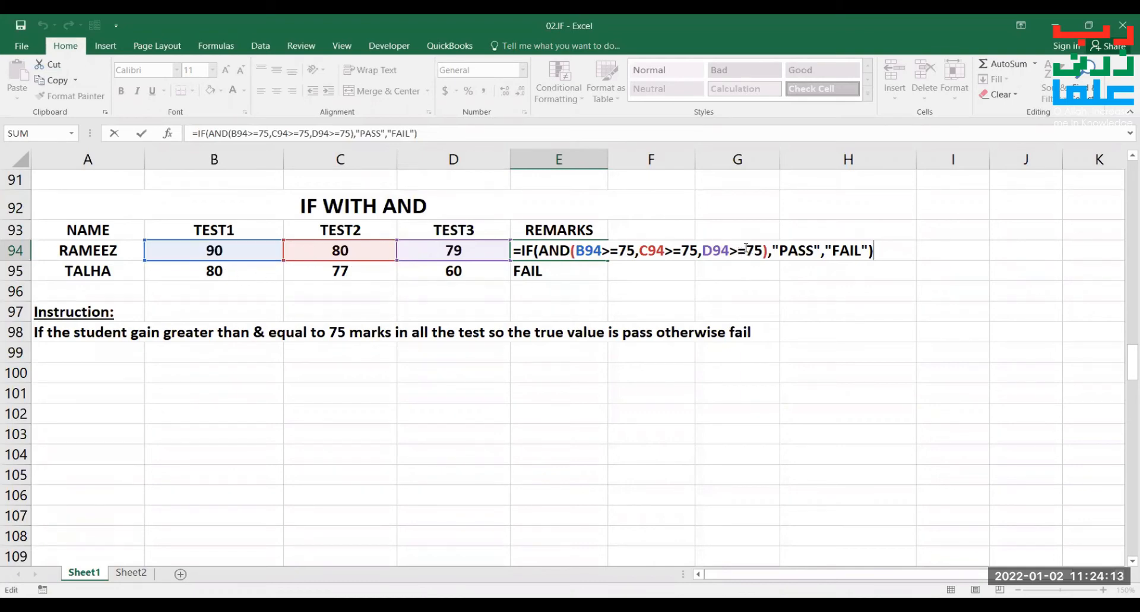
drag(747, 249, 764, 252)
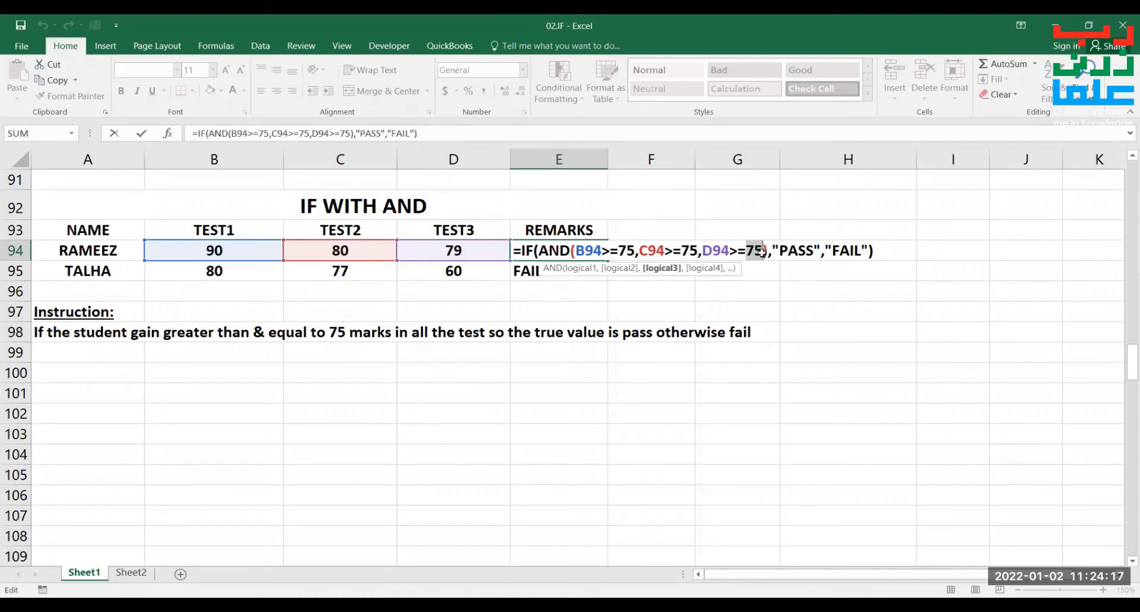
text(50)
key(Return)
click(604, 254)
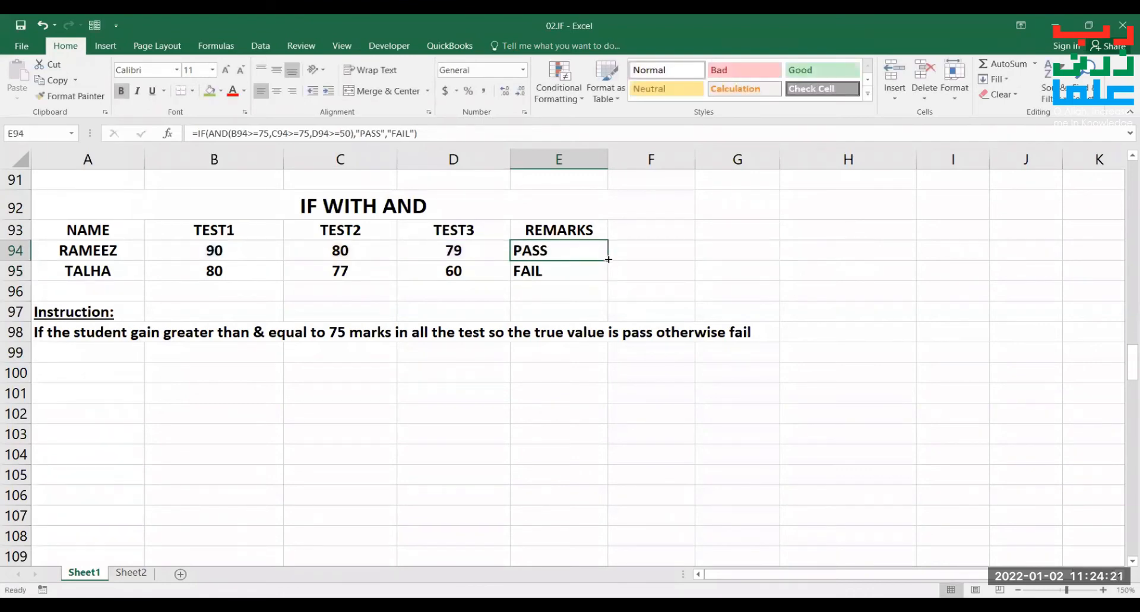
Copy the E94 REMARKS formula down to E95 and undo the fill after reviewing its AND conditions.
drag(607, 259, 609, 278)
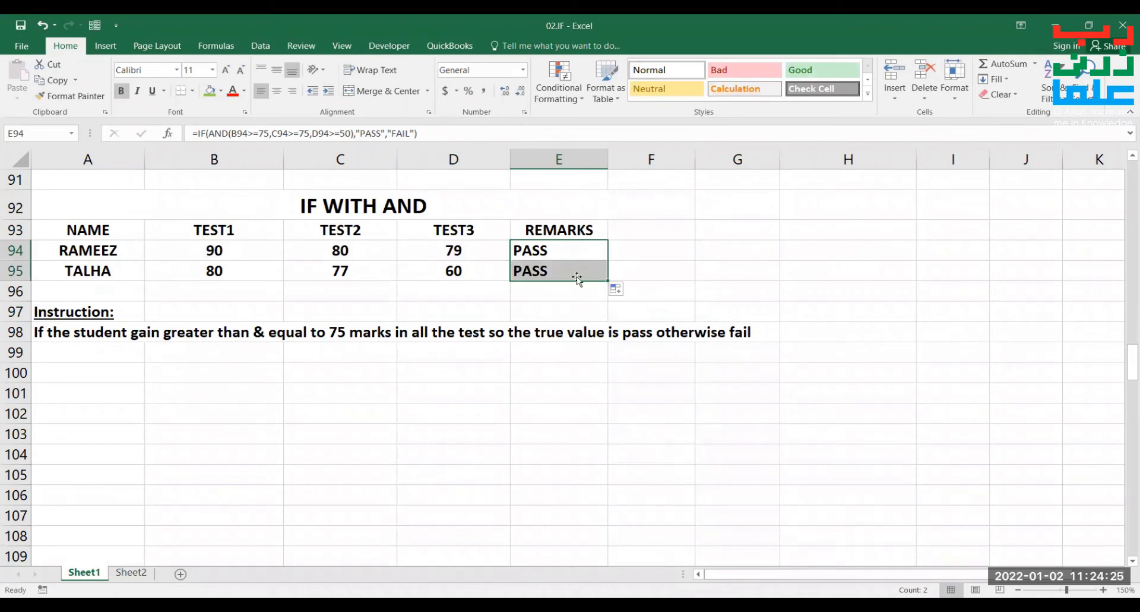
double_click(574, 252)
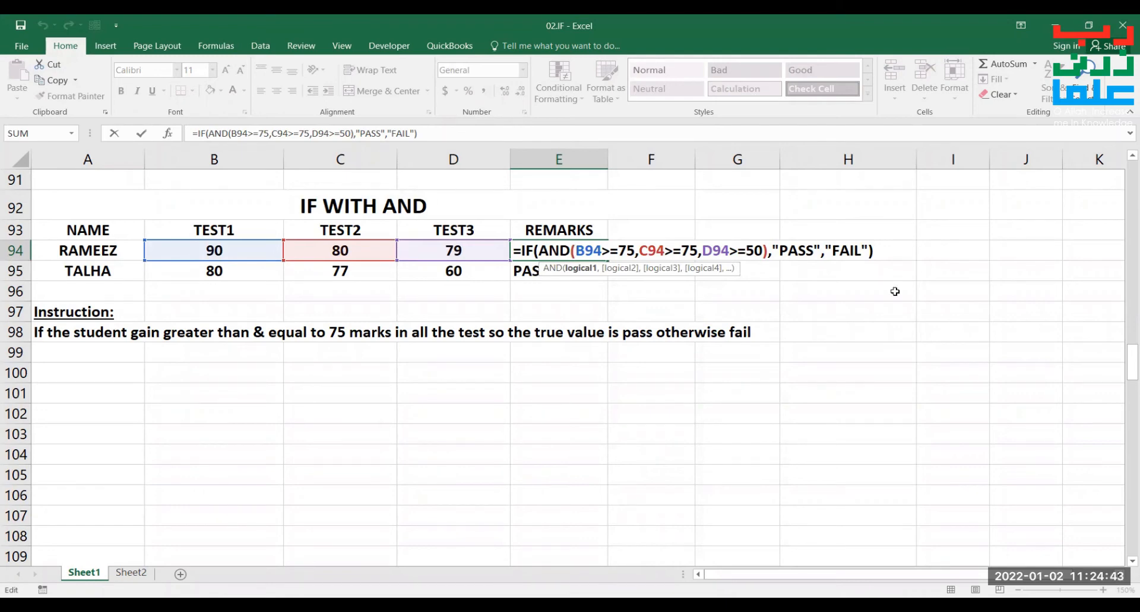
key(Return)
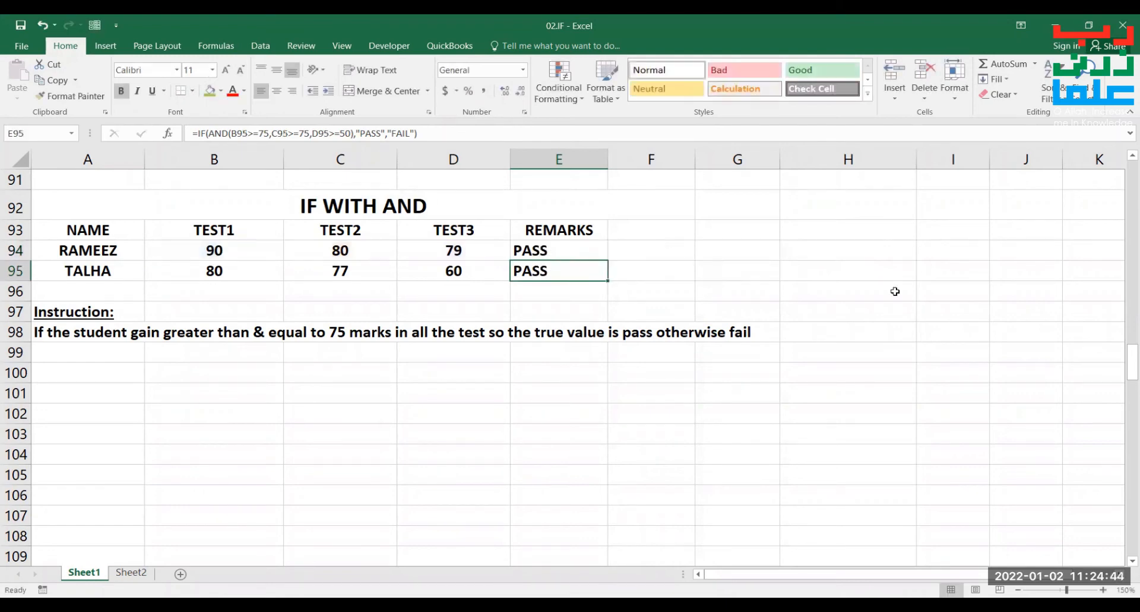
click(467, 276)
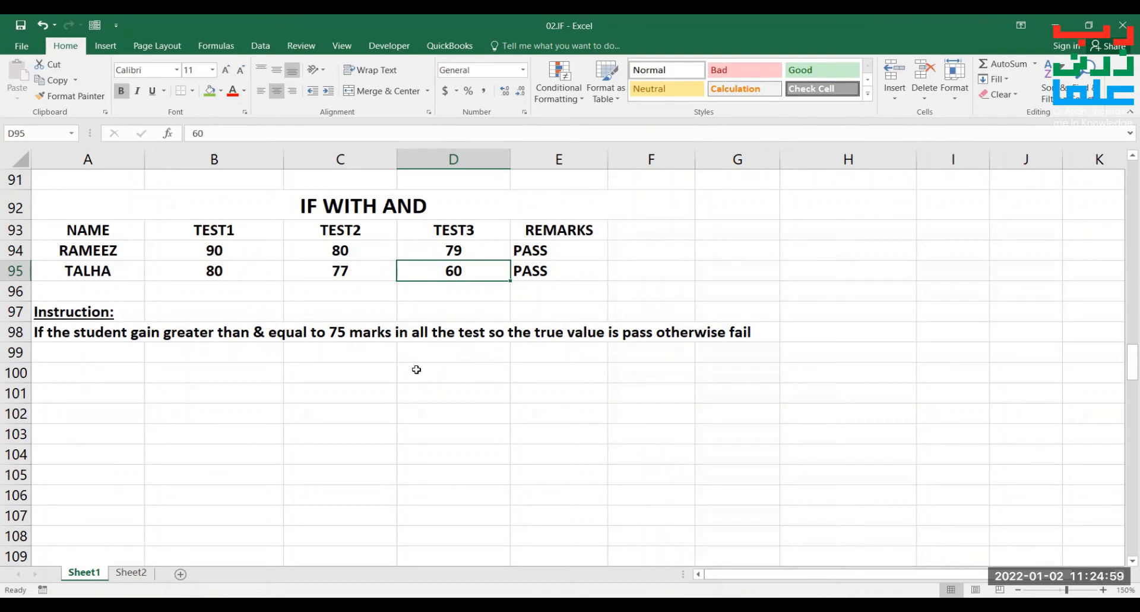
key(ctrl+z)
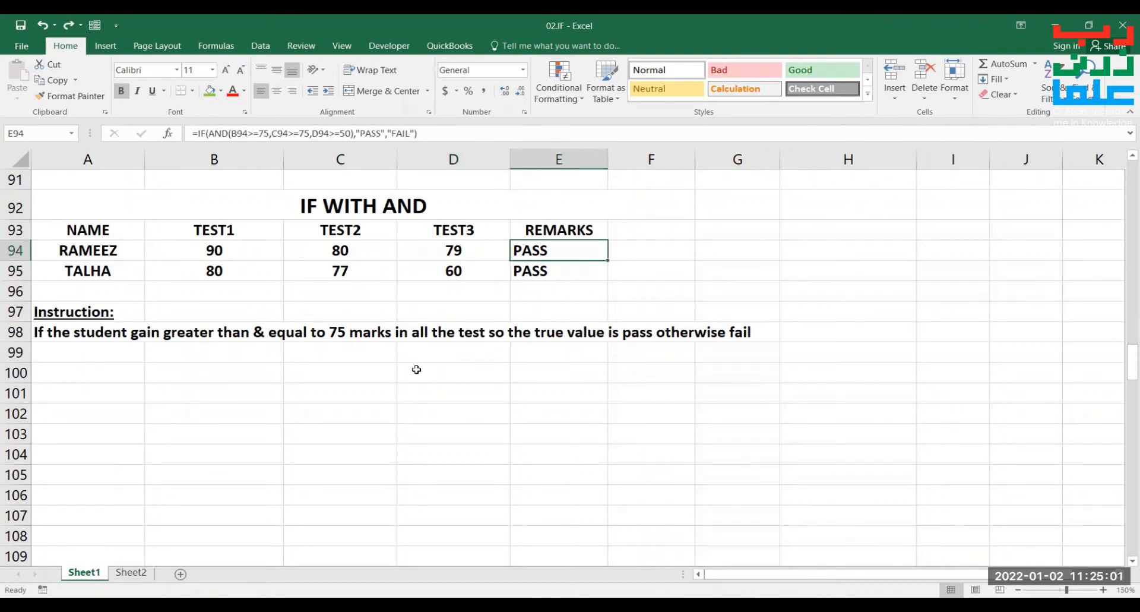
key(ctrl+z)
Compare the test marks in B95:D95 with the remark and formula in E95.
click(250, 269)
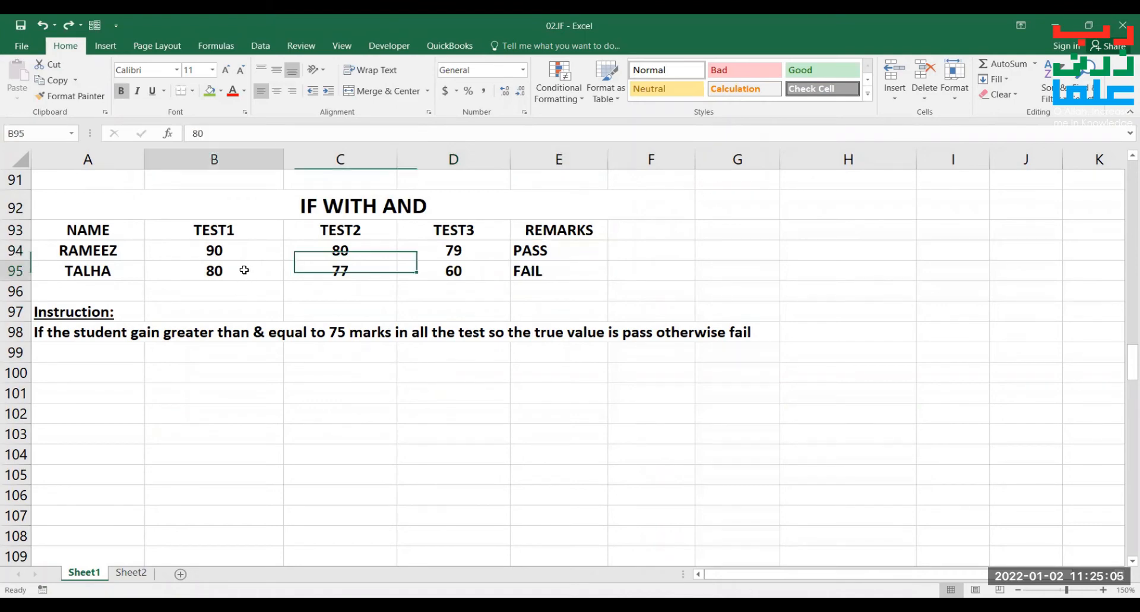
drag(341, 271, 356, 272)
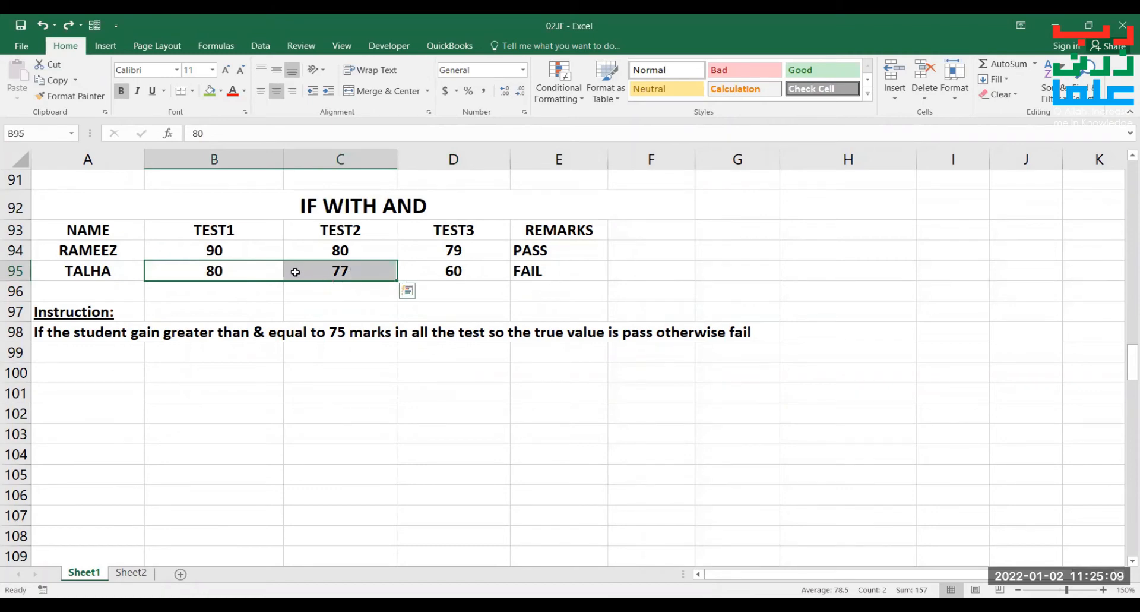
drag(264, 270, 317, 272)
click(448, 275)
click(551, 273)
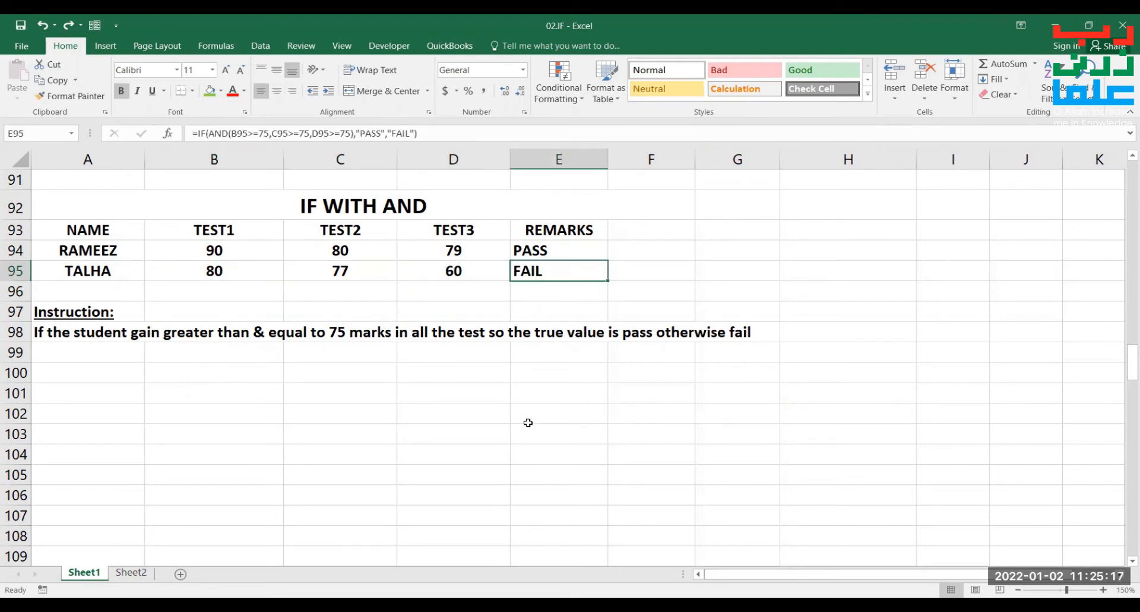
Clear the existing remarks from E119:E121 in the IF WITH OR table.
scroll(526, 419, down, 1)
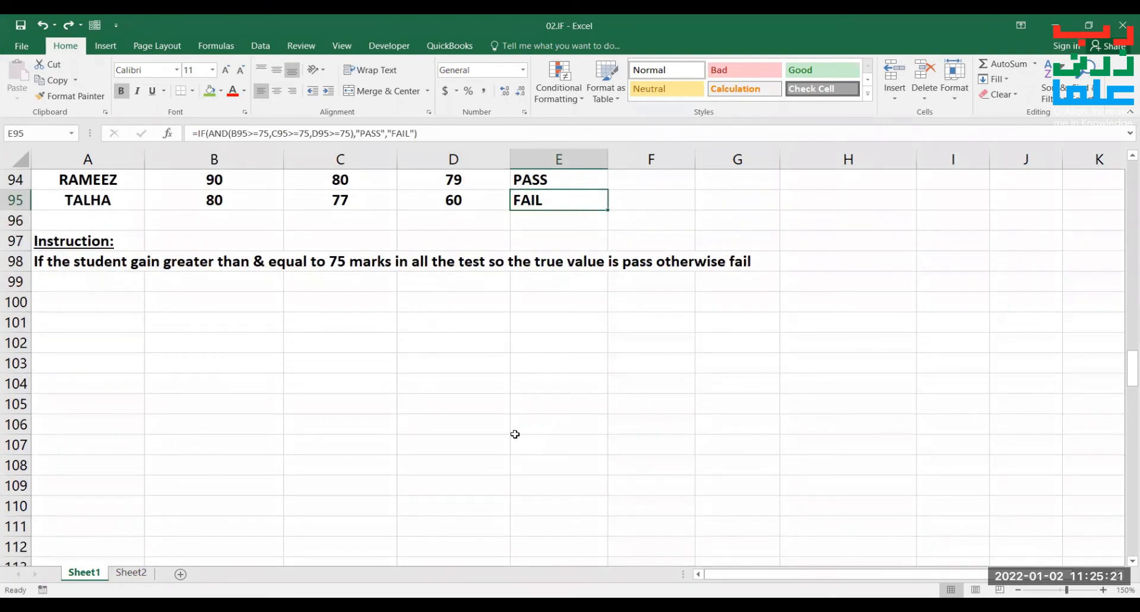
scroll(512, 434, down, 1)
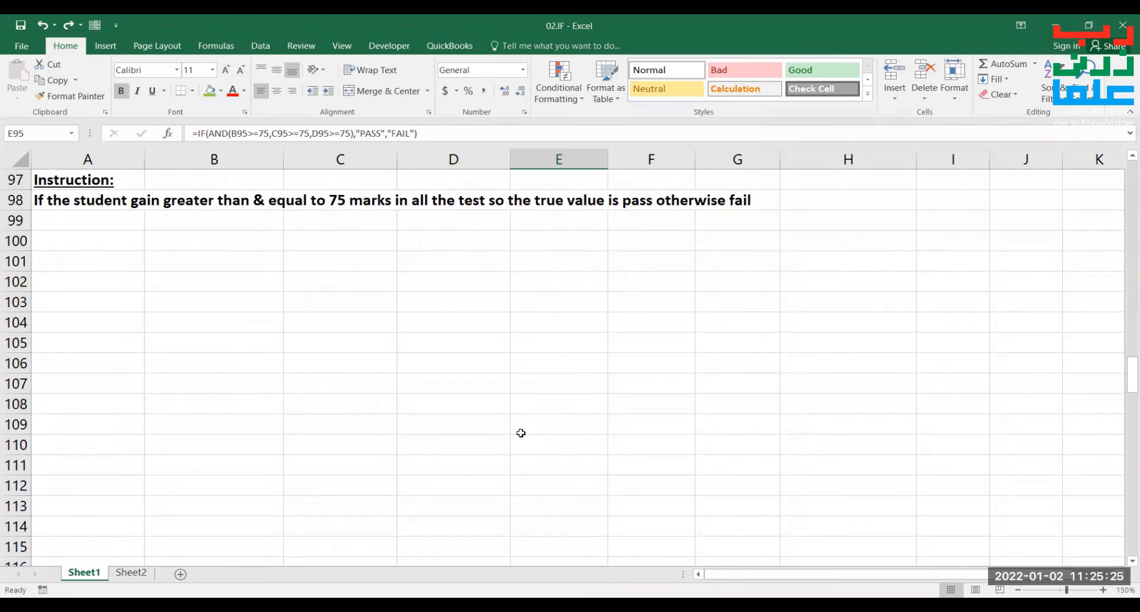
scroll(522, 432, down, 5)
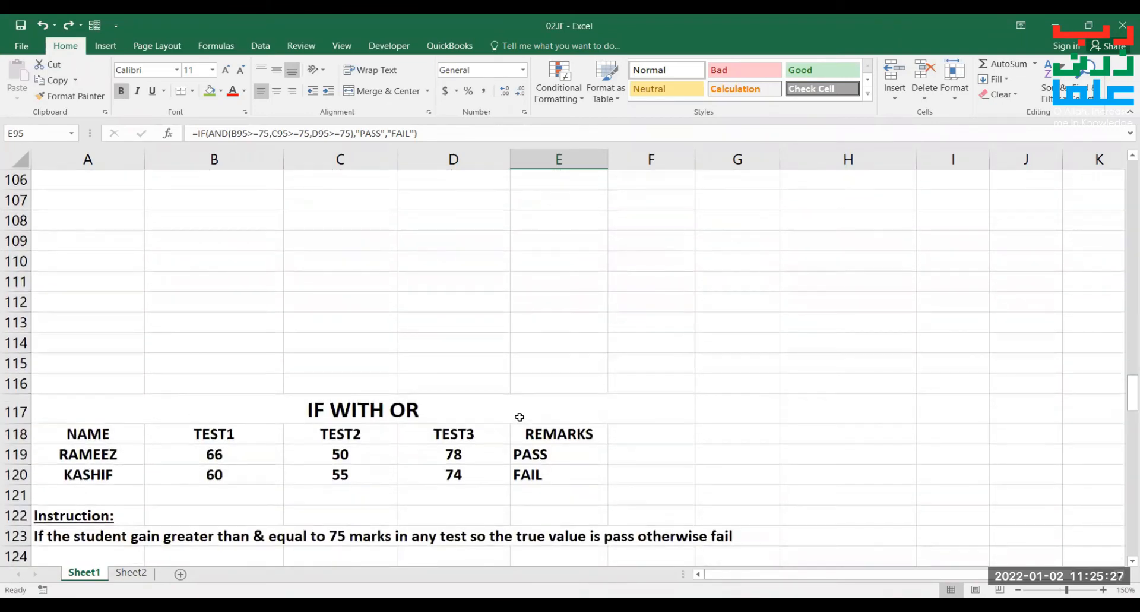
scroll(519, 415, down, 1)
drag(563, 274, 567, 302)
key(Delete)
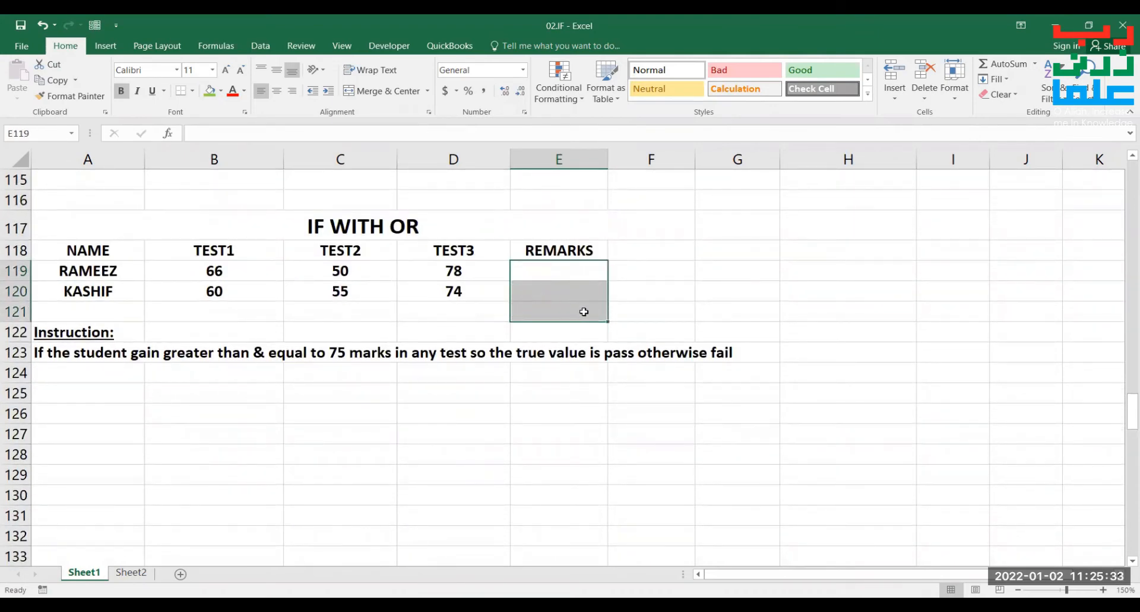
click(509, 413)
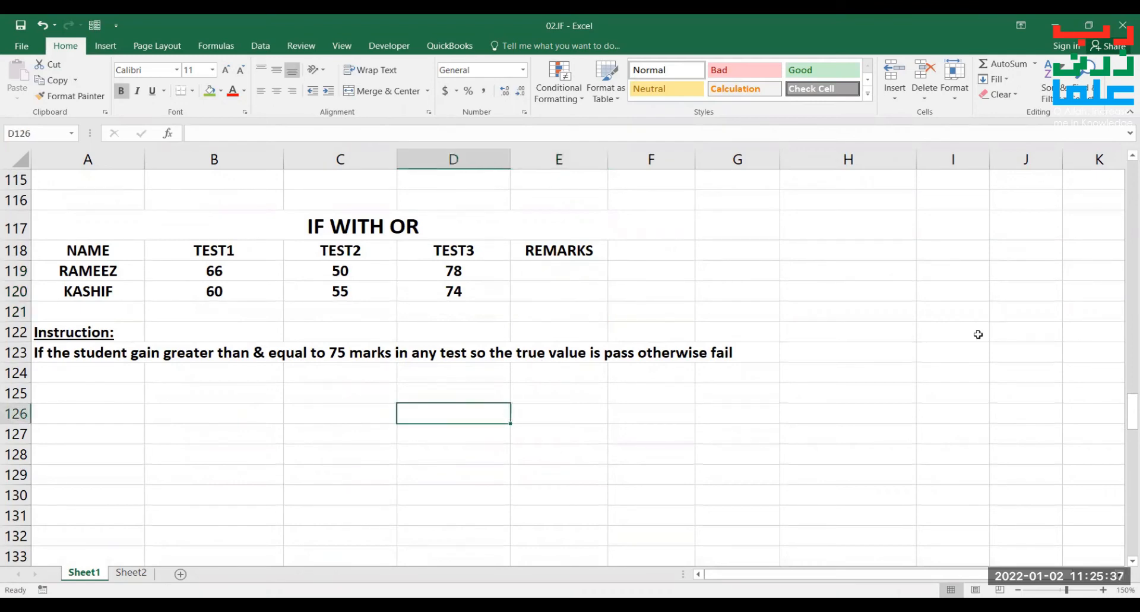
click(741, 300)
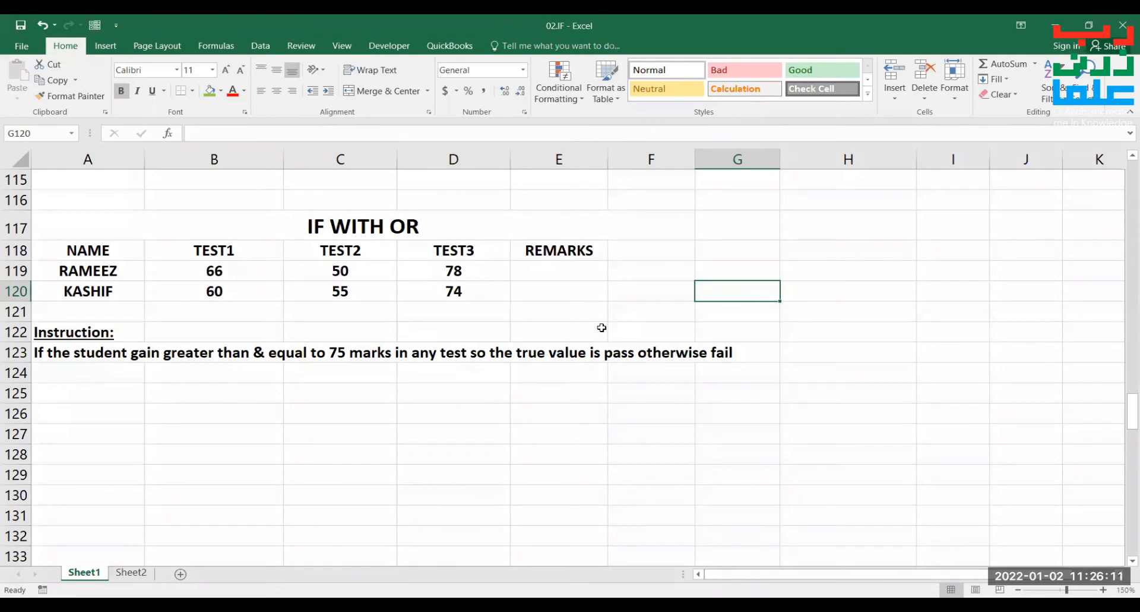
Begin an IF formula in E119 with a nested OR whose first condition is B119>=75.
click(571, 283)
click(571, 275)
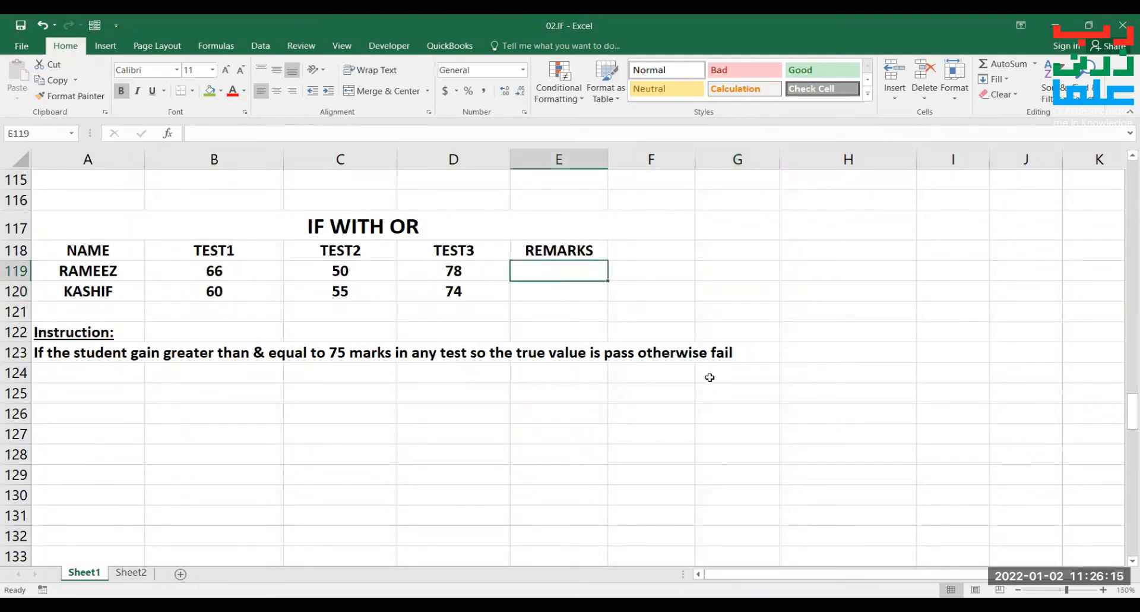
text(=IF()
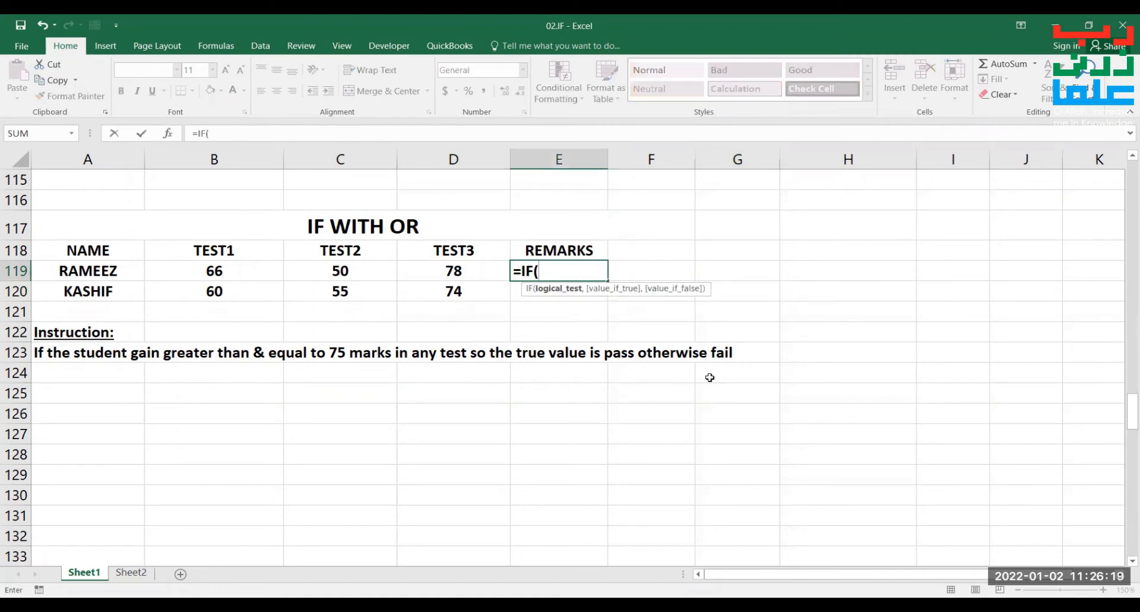
text(OR()
key(Left)
key(Left)
key(Left)
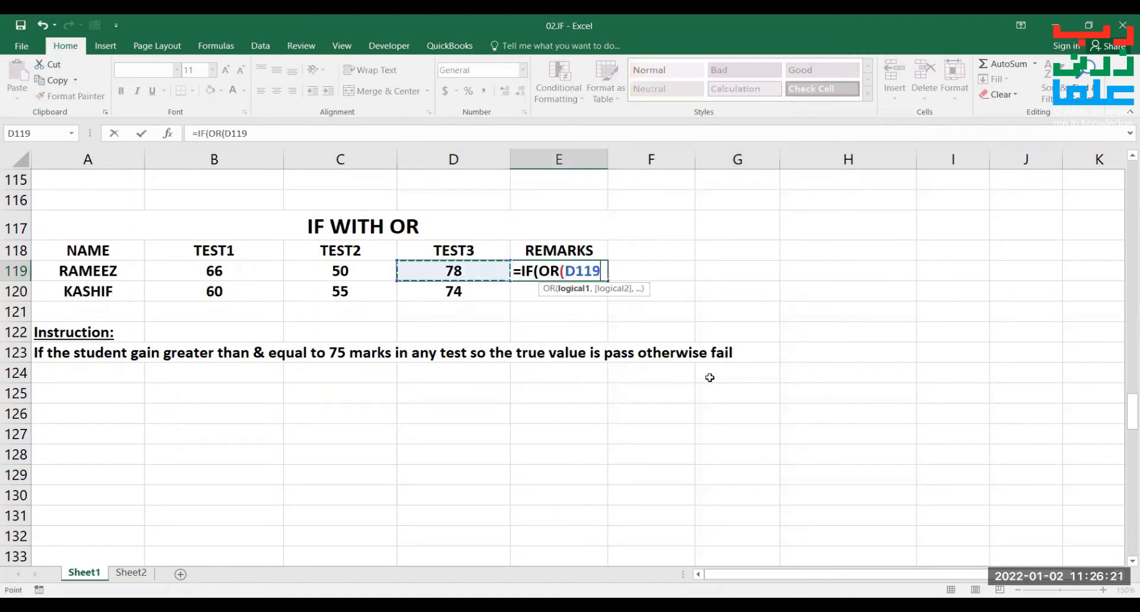
text(>=)
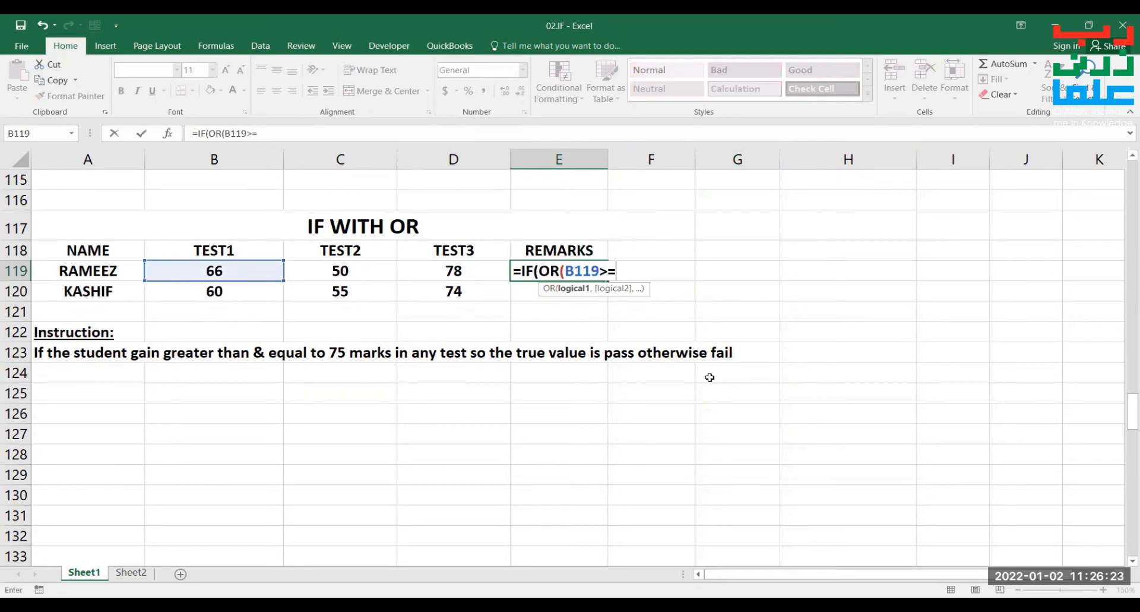
text(75,)
Add the conditions C119>=75 and D119>=75 to the OR test and close its parenthesis.
key(Left)
key(Left)
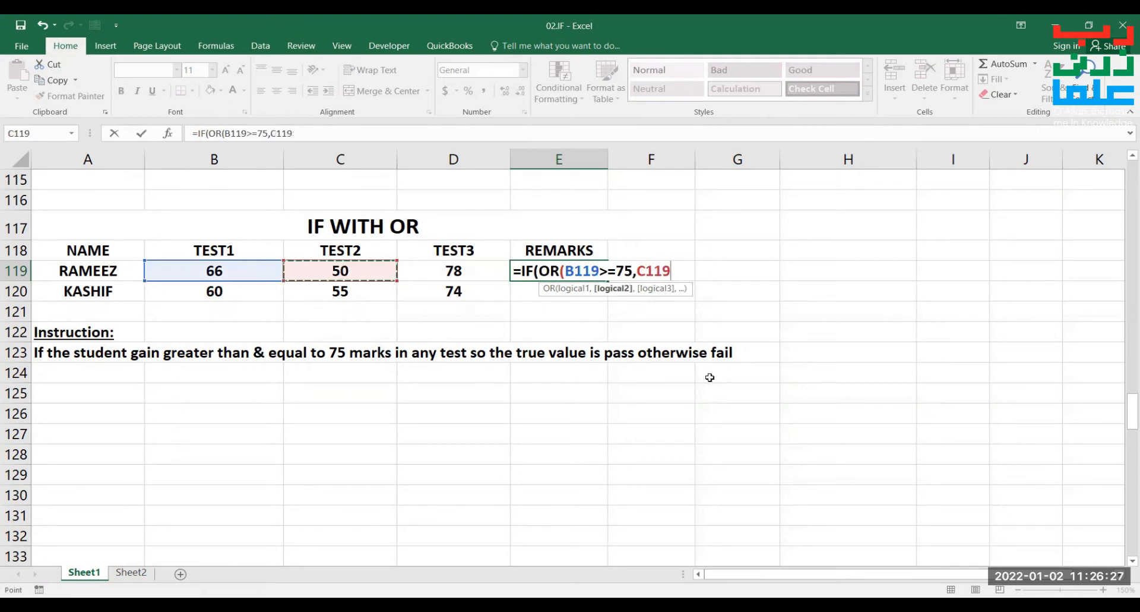
text(>=75)
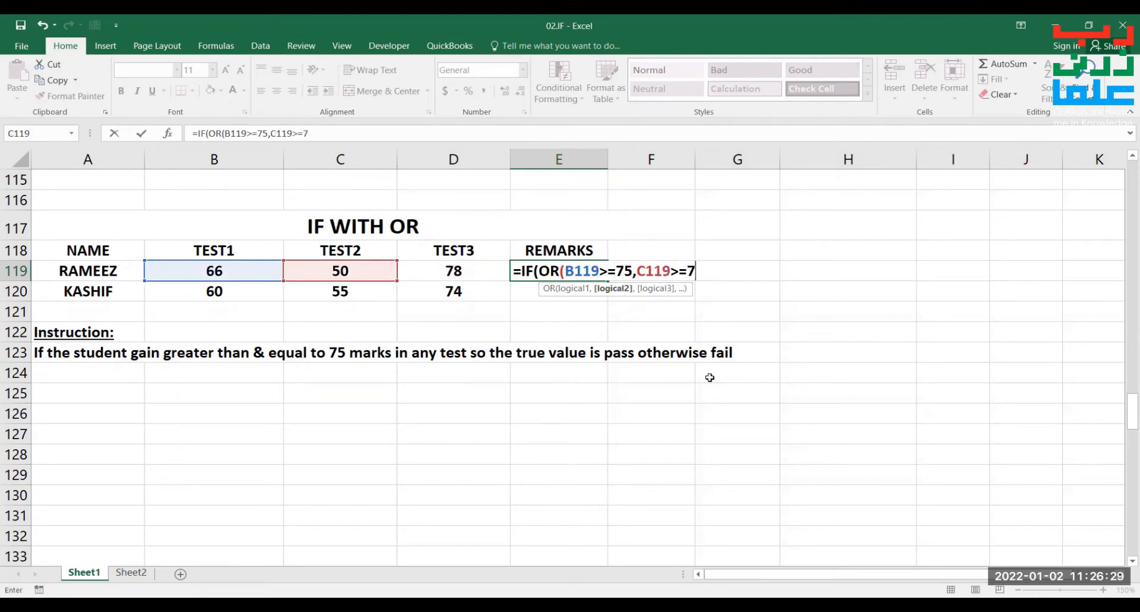
text(,)
key(Left)
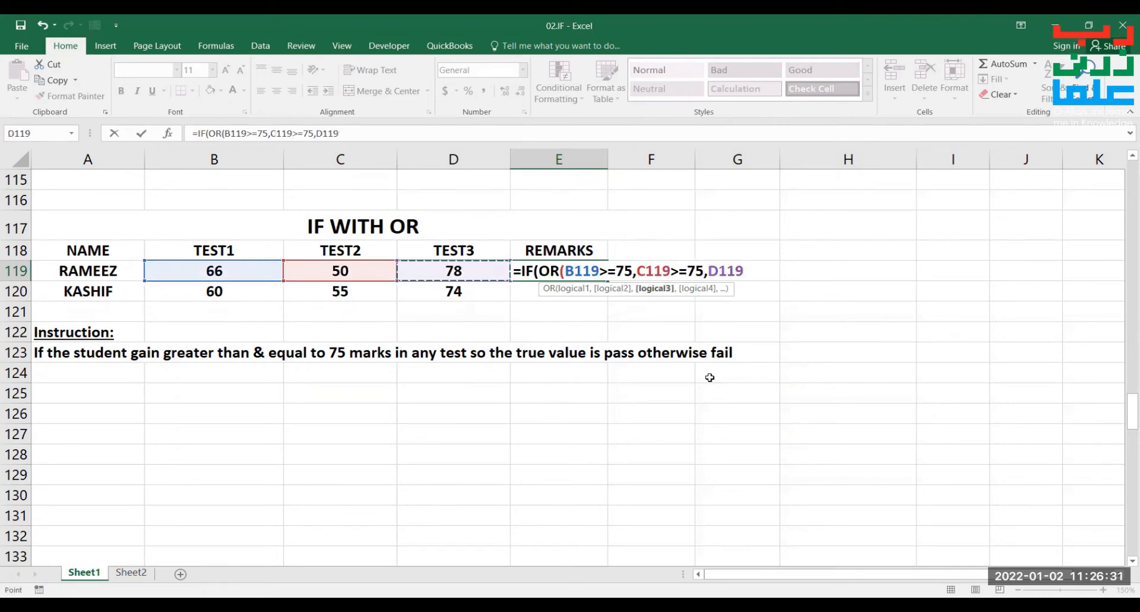
text(>=75))
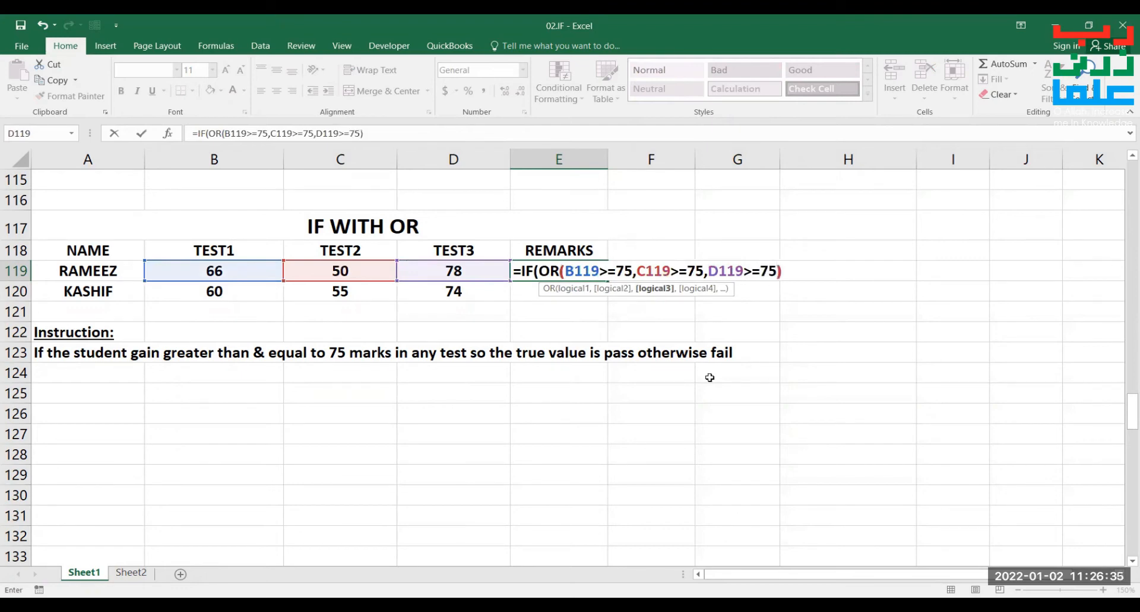
Complete the E119 formula with "PASS" as the true value and "FAIL" as the false value.
text(,"PASS")
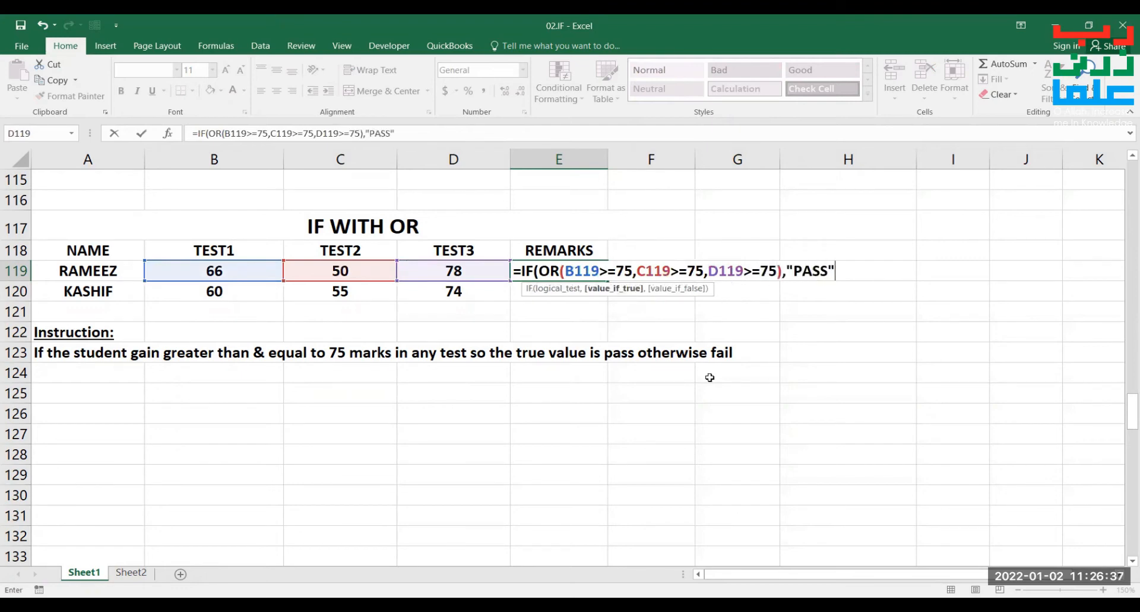
text(,")
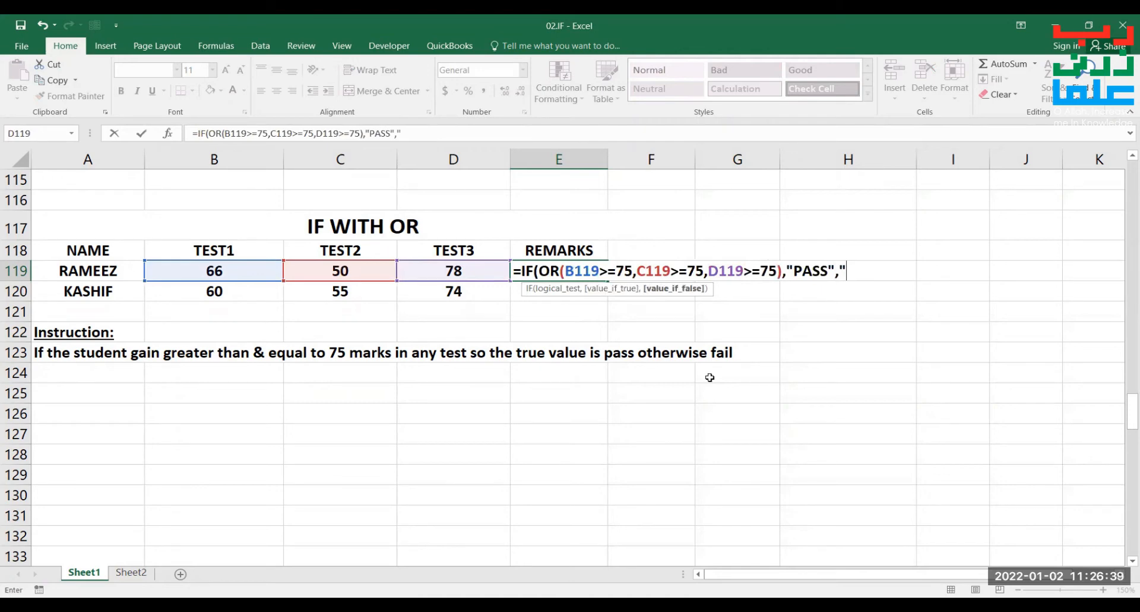
text(FAIL"))
key(Return)
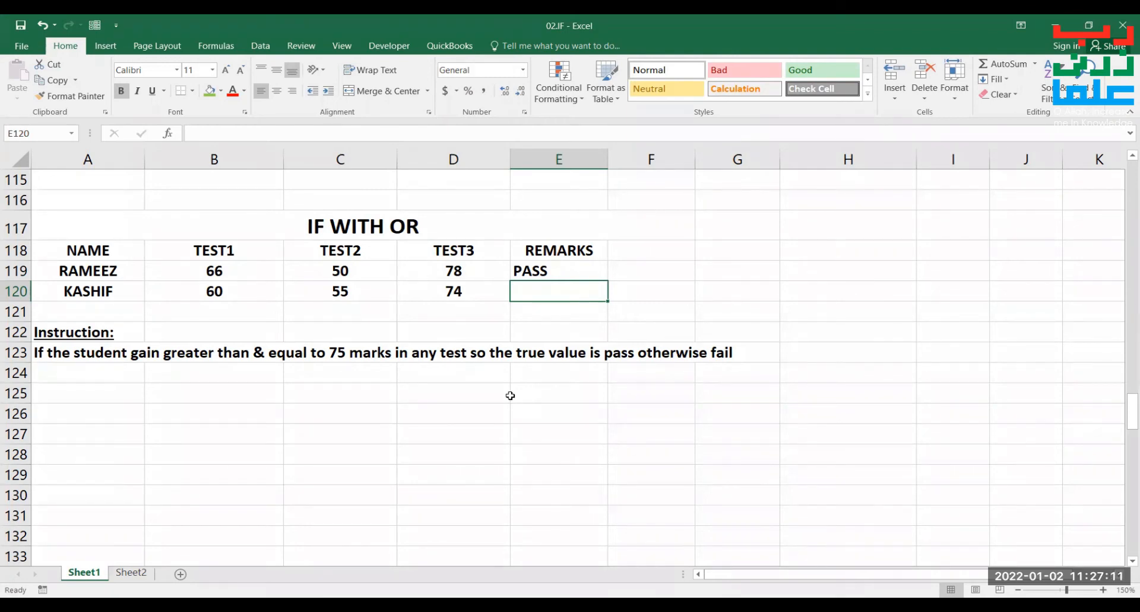
Review the OR conditions in the E119 formula and copy it down to E120.
double_click(528, 275)
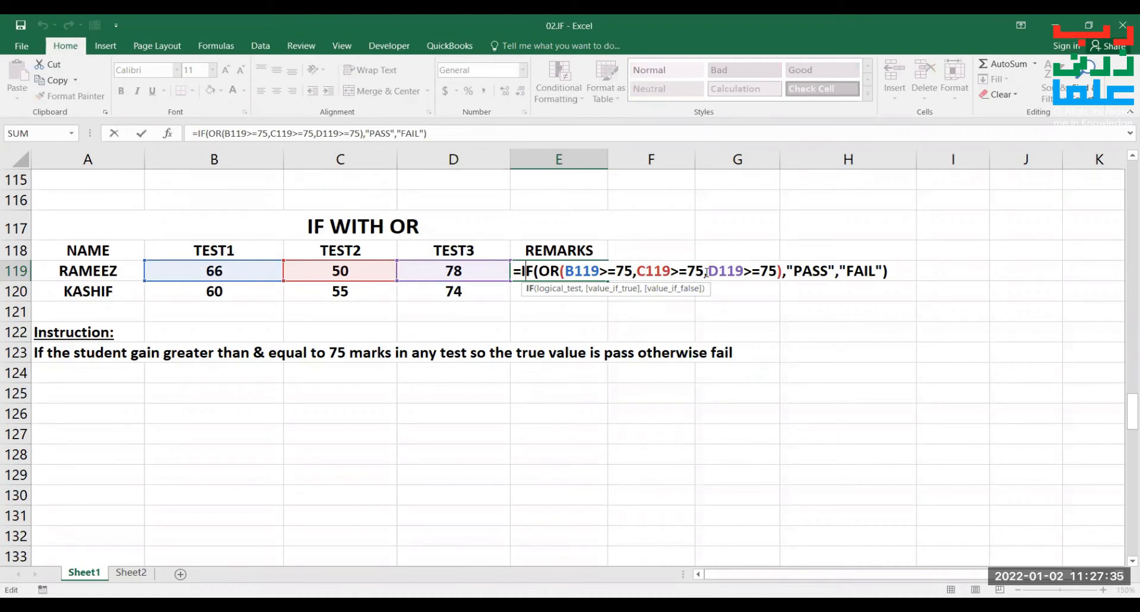
click(647, 271)
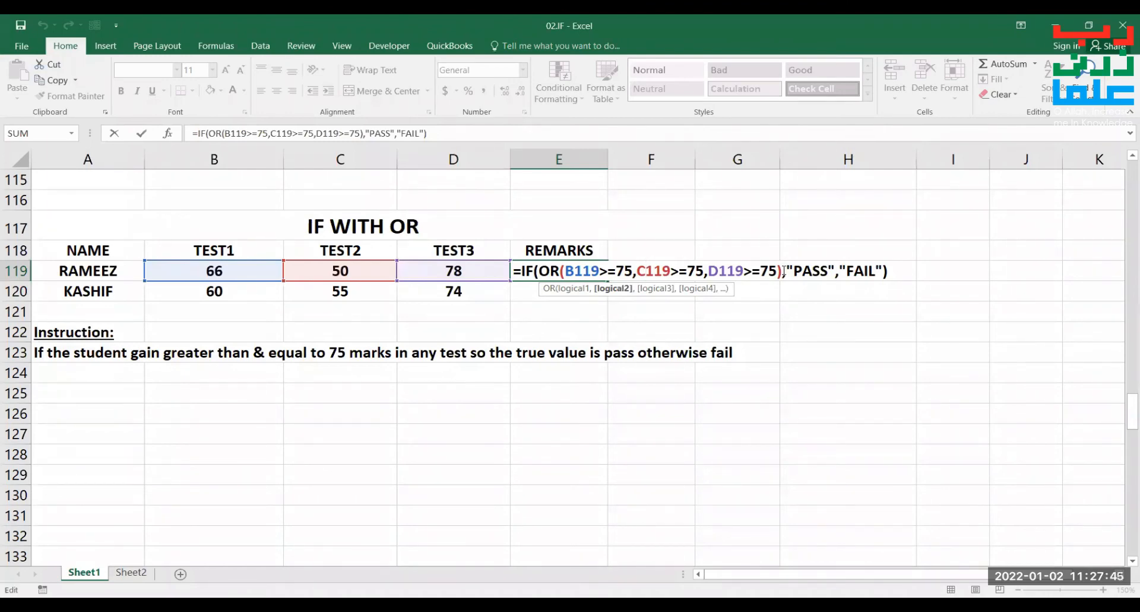
key(Return)
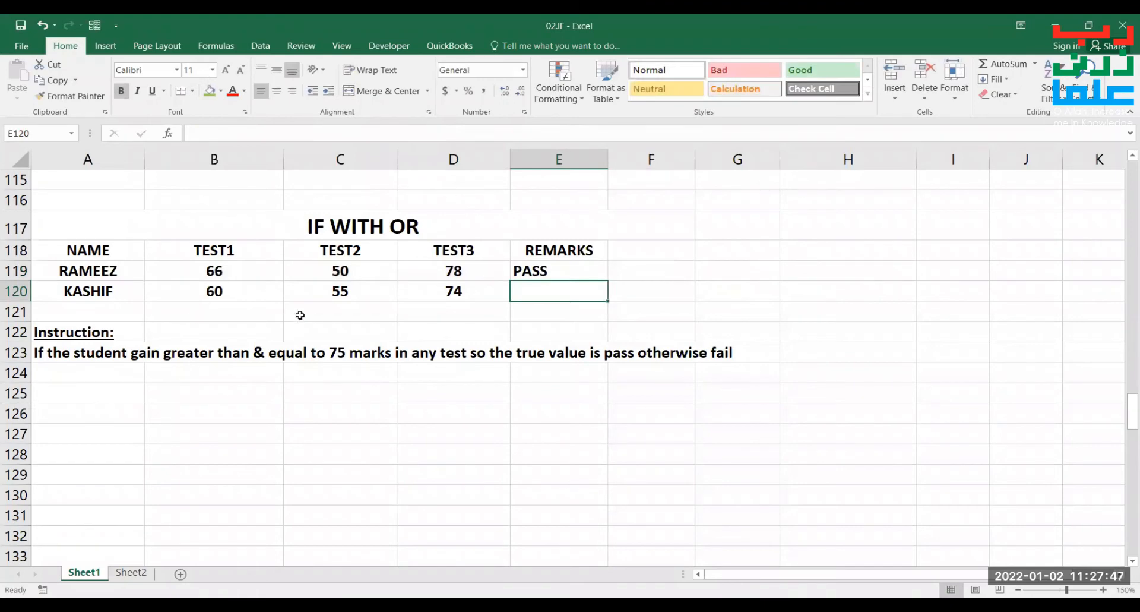
click(593, 278)
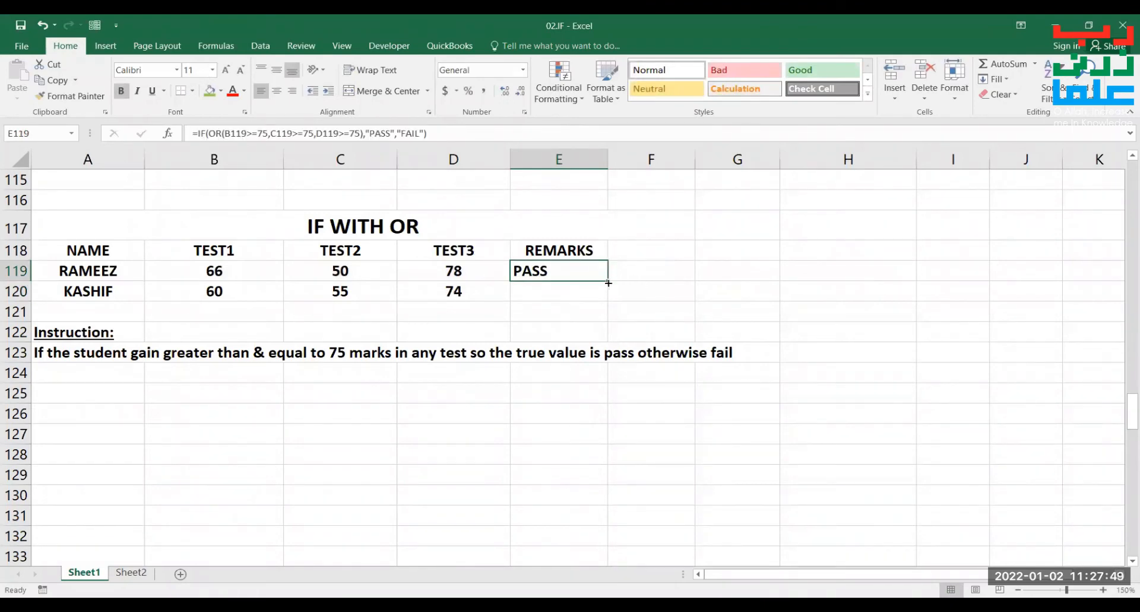
drag(608, 281, 606, 298)
click(544, 324)
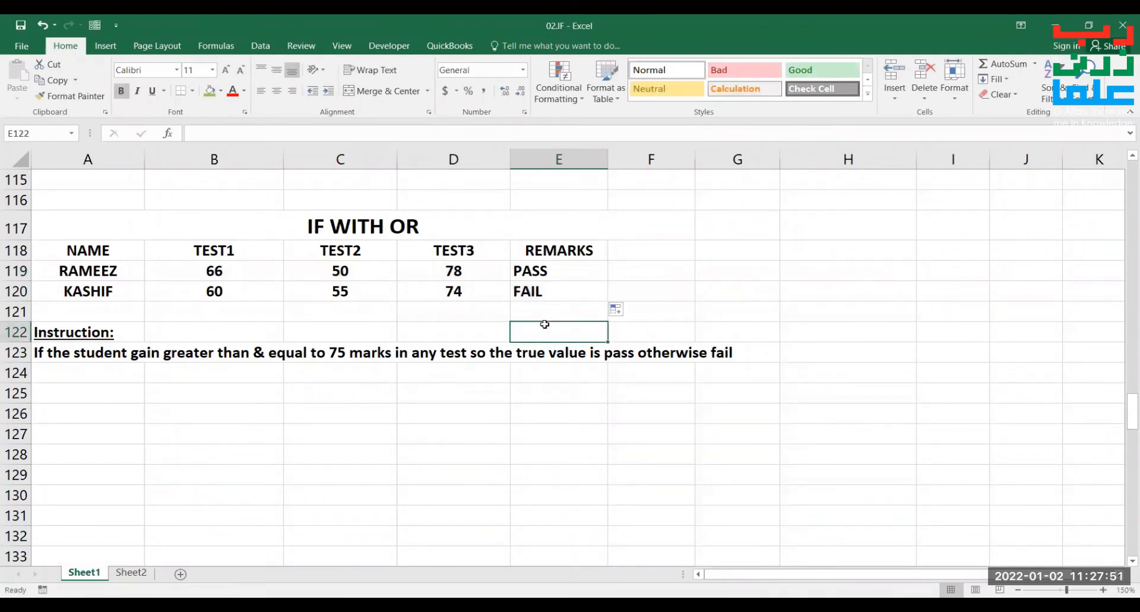
Compare the three test marks in B119:D119 with the remark in E119 and its OR formula.
click(274, 265)
click(287, 264)
click(279, 263)
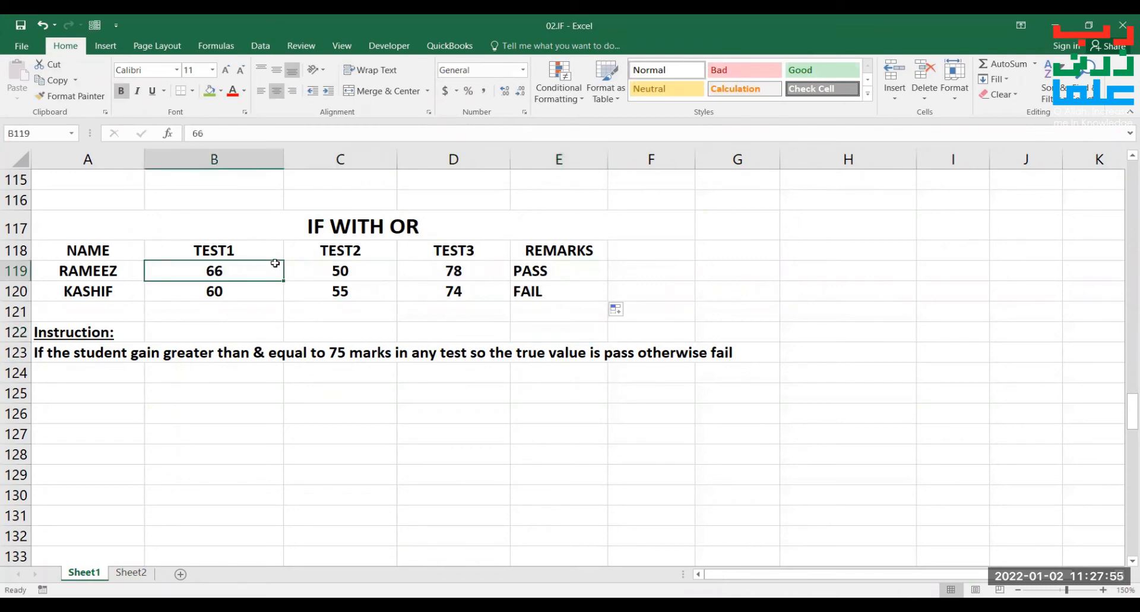
click(287, 266)
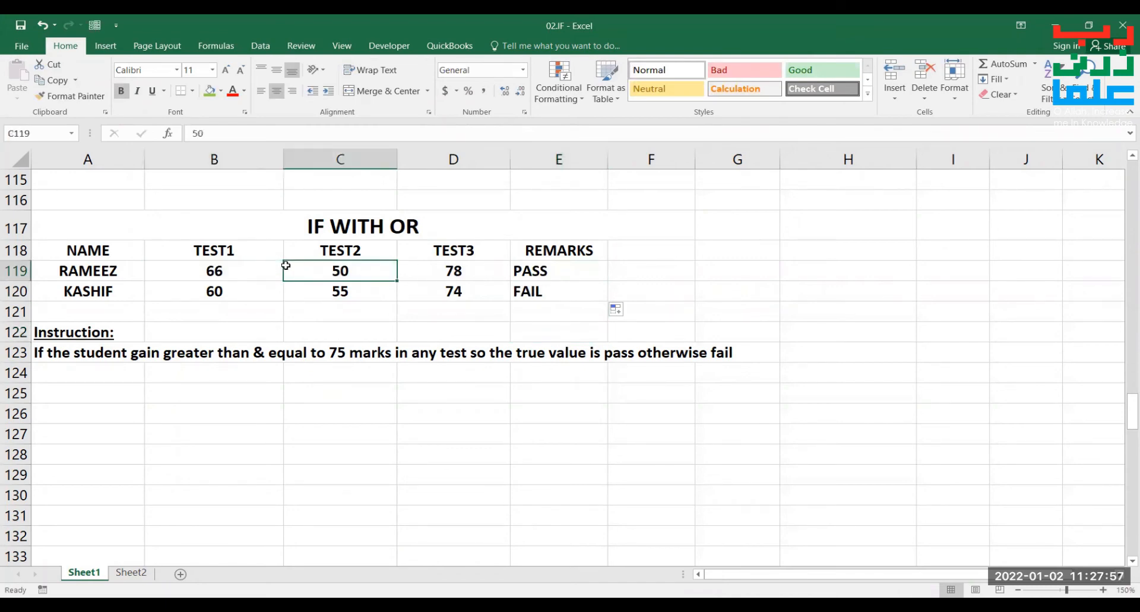
click(240, 405)
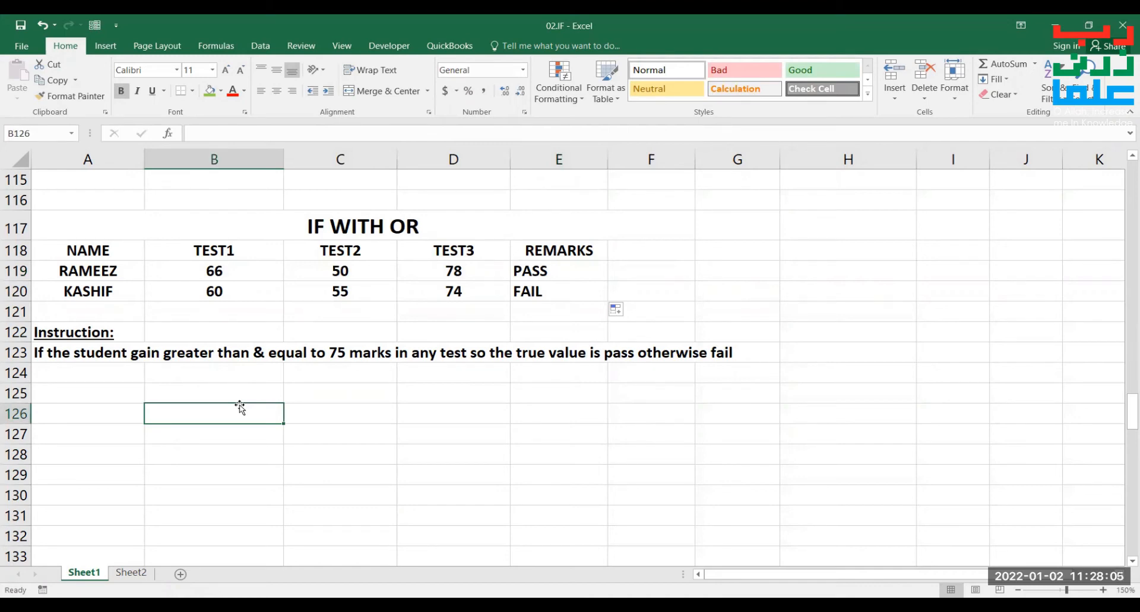
click(418, 269)
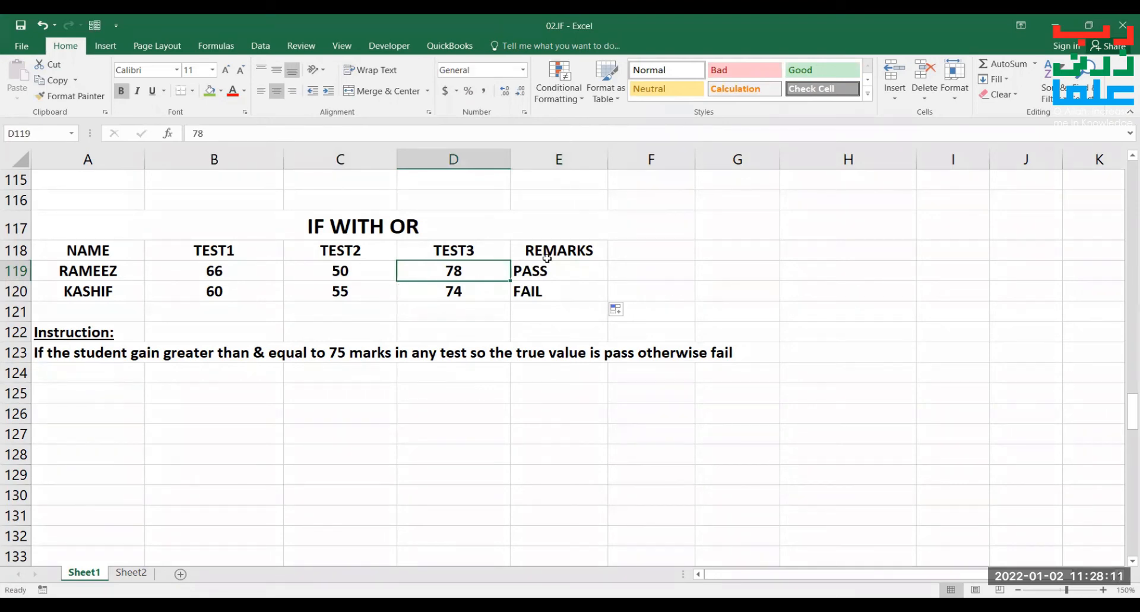
click(569, 267)
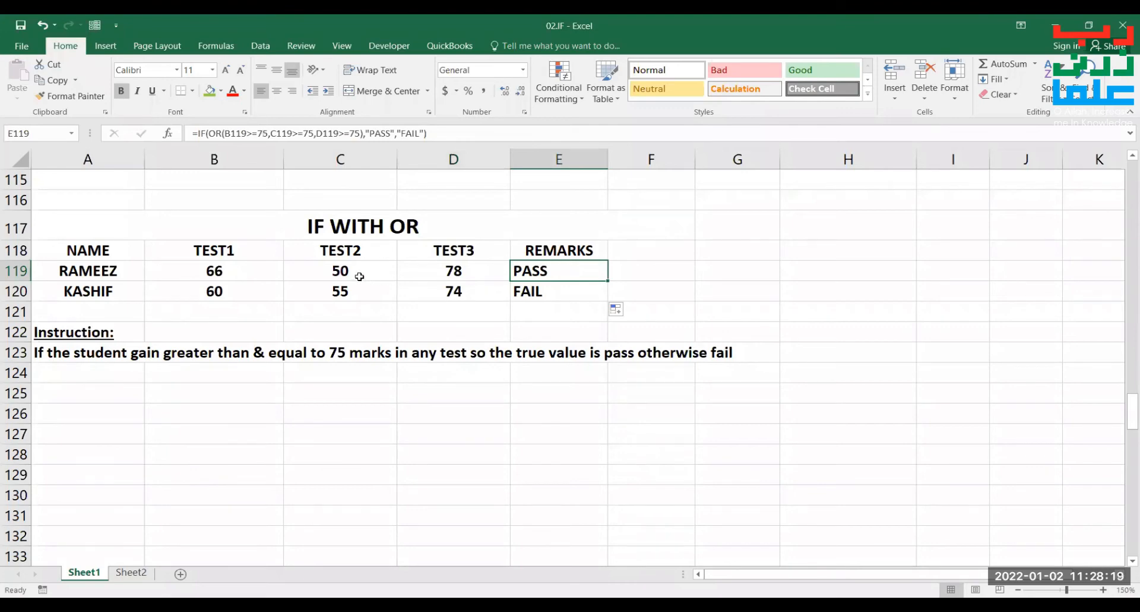
Compare the test marks in rows 119 and 120 with their pass or fail remarks in column E.
drag(269, 278, 342, 277)
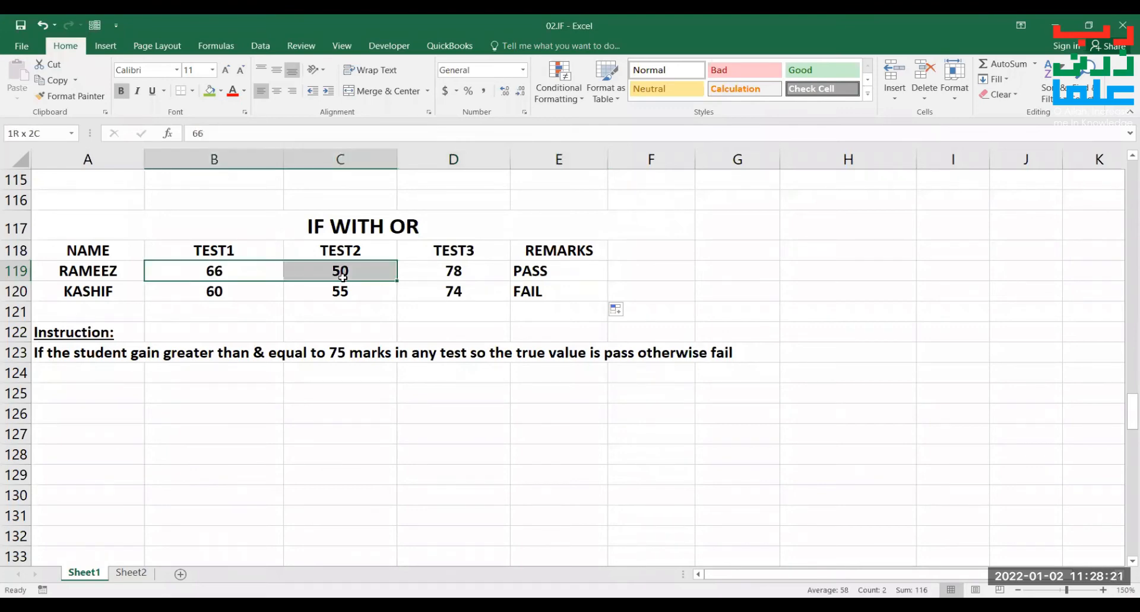
click(411, 272)
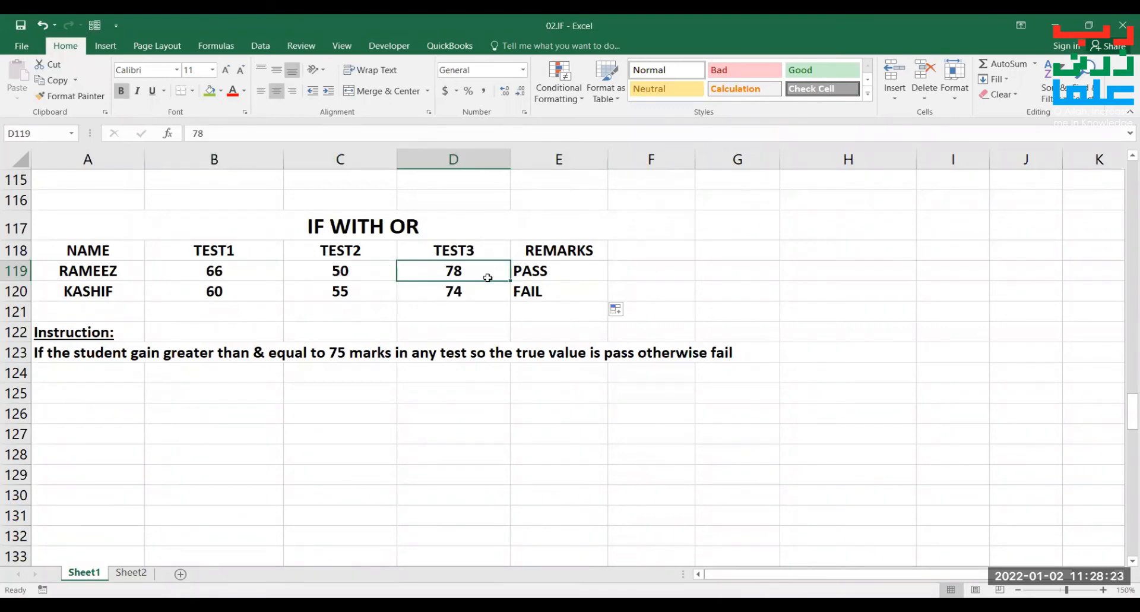
click(552, 270)
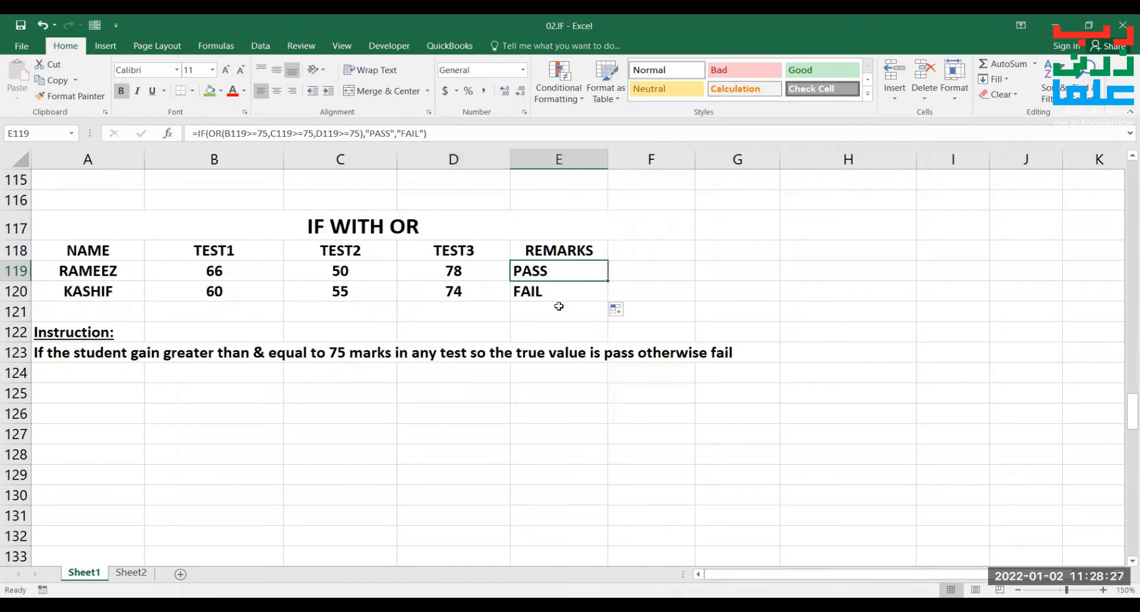
click(237, 293)
drag(340, 293, 416, 294)
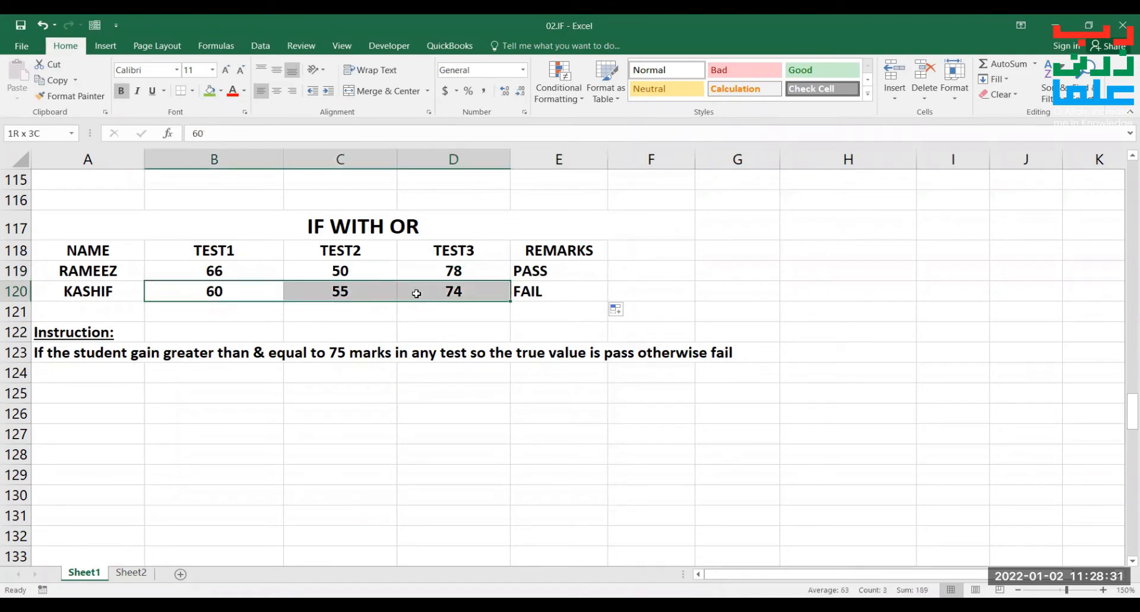
drag(416, 293, 416, 293)
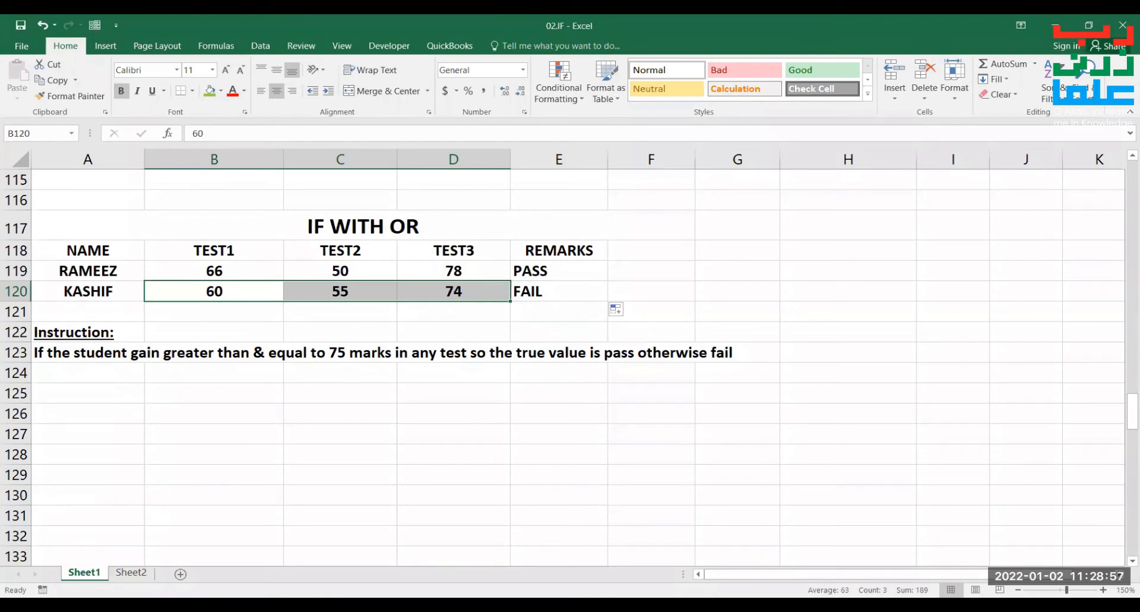
Clear the existing totals in B158:D160 below the SUMIF ADVANCED table.
click(724, 463)
scroll(718, 457, down, 8)
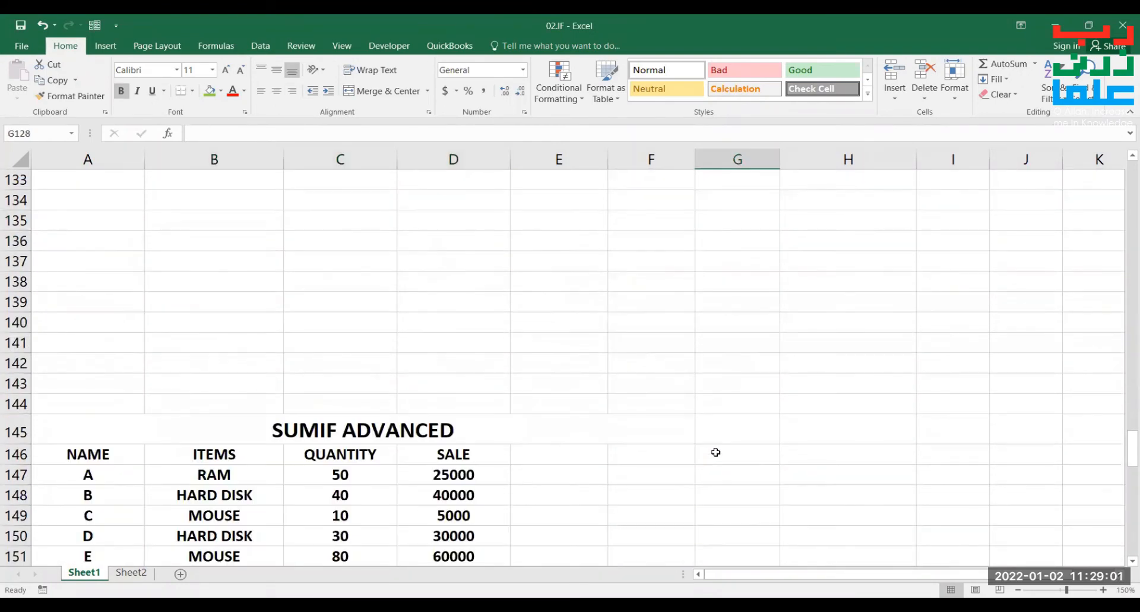
scroll(715, 452, down, 2)
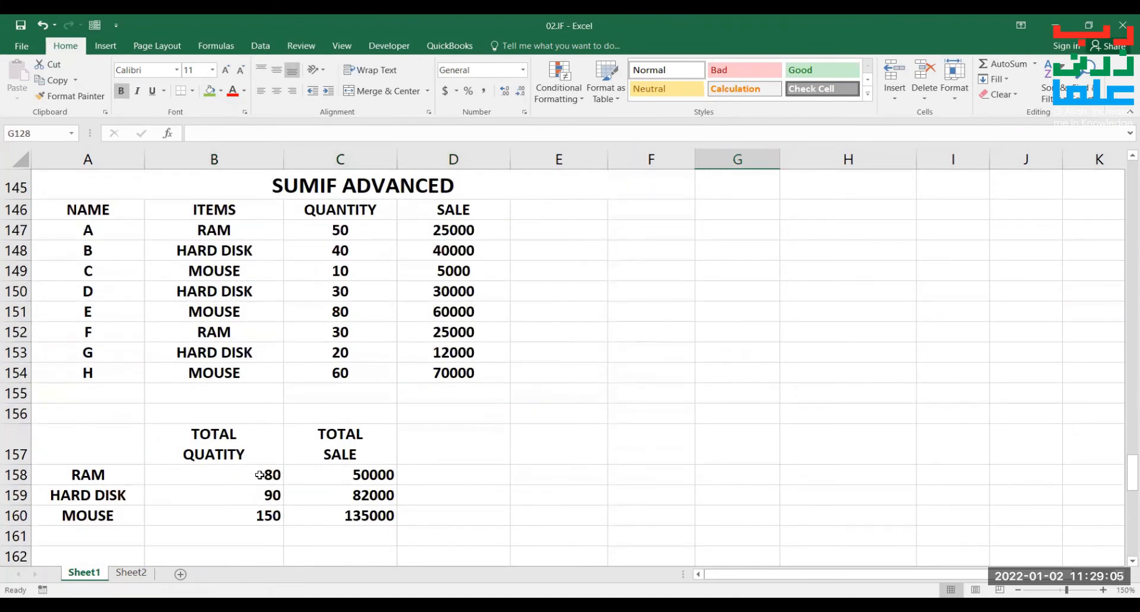
drag(251, 473, 447, 515)
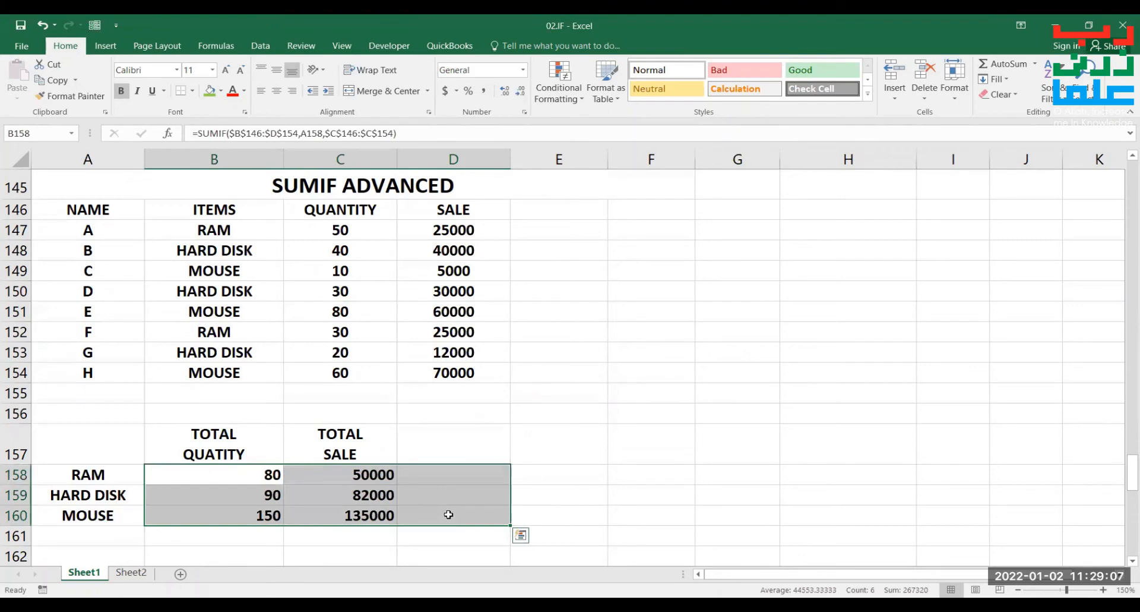
key(Delete)
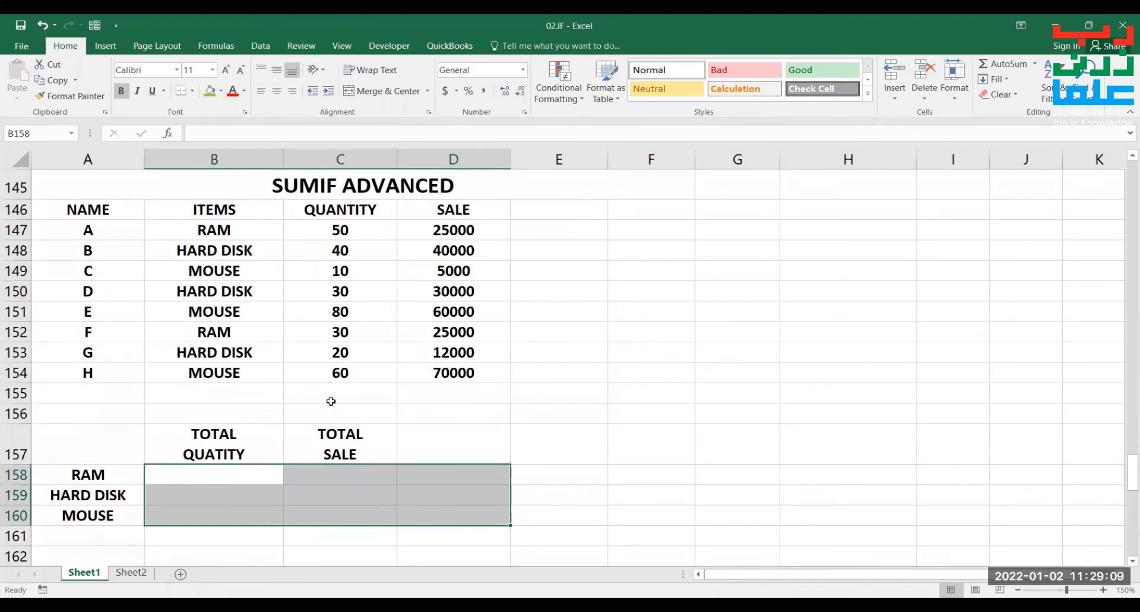
click(301, 390)
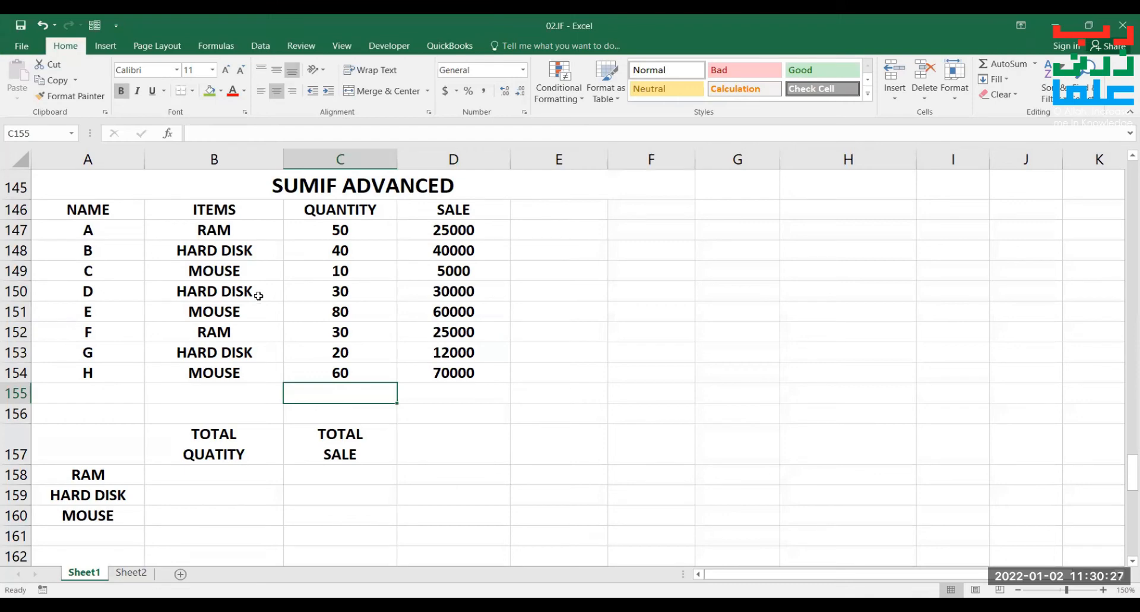
Start a SUMIF formula in B158 with the absolute range $B$146:$D$154.
click(210, 475)
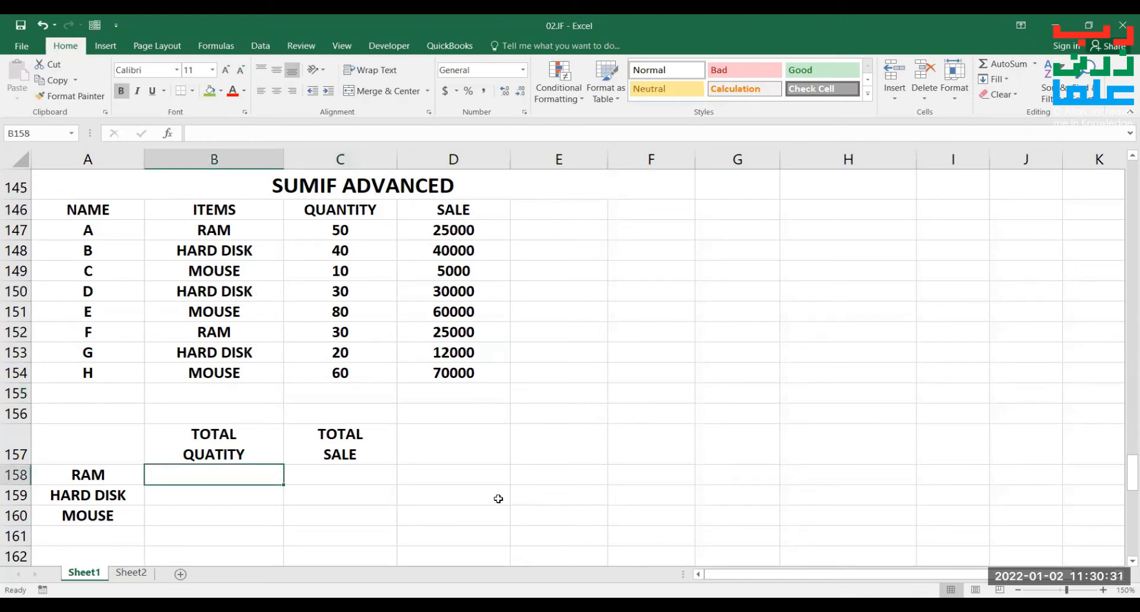
text(=)
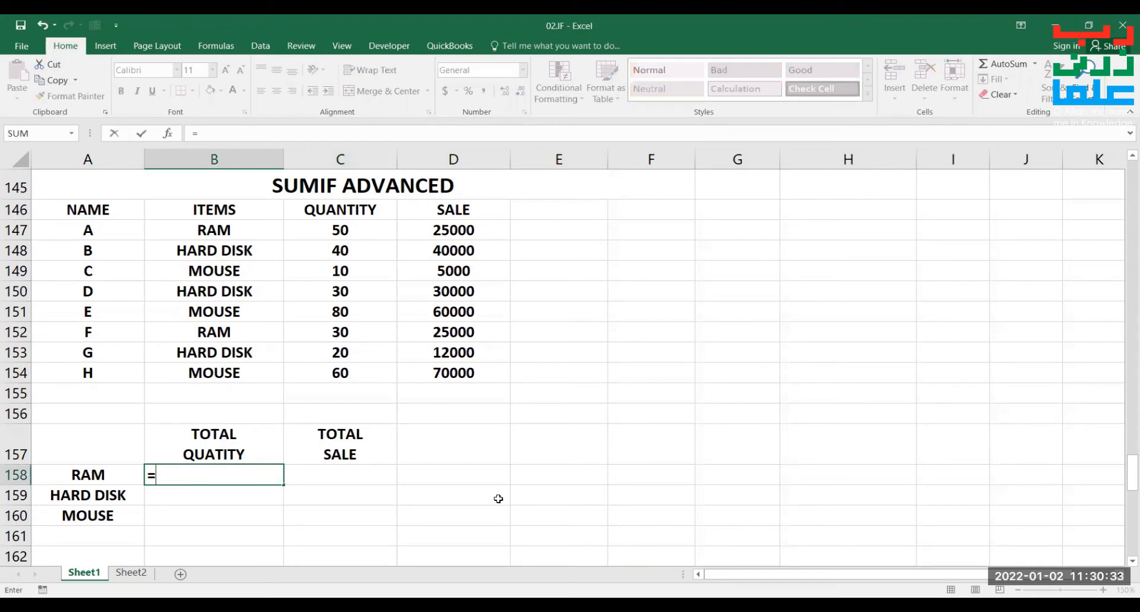
text(SUMIF)
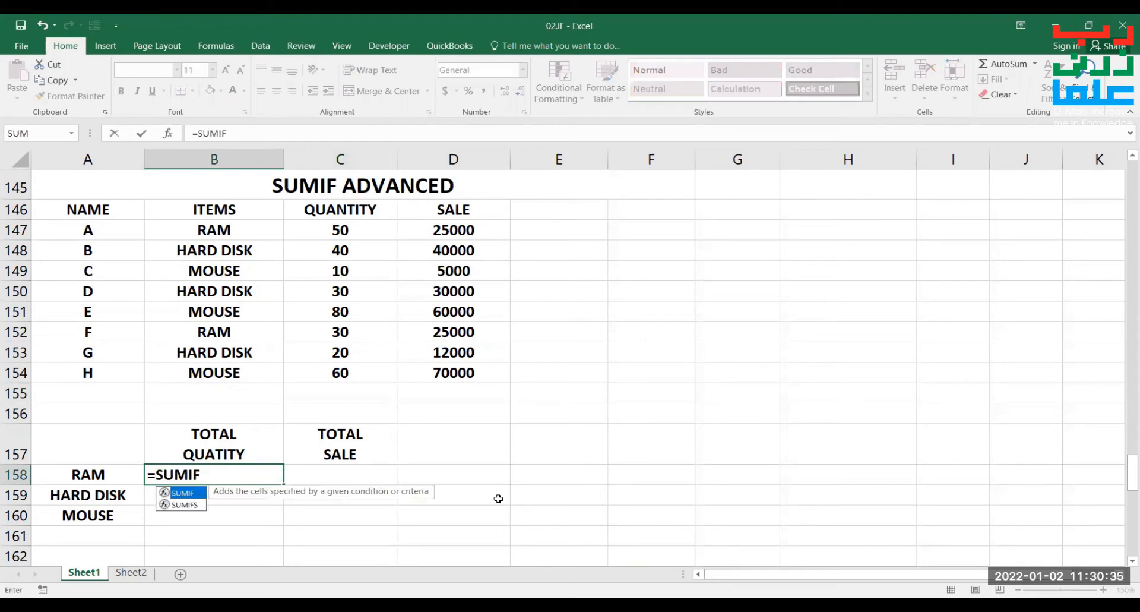
text(()
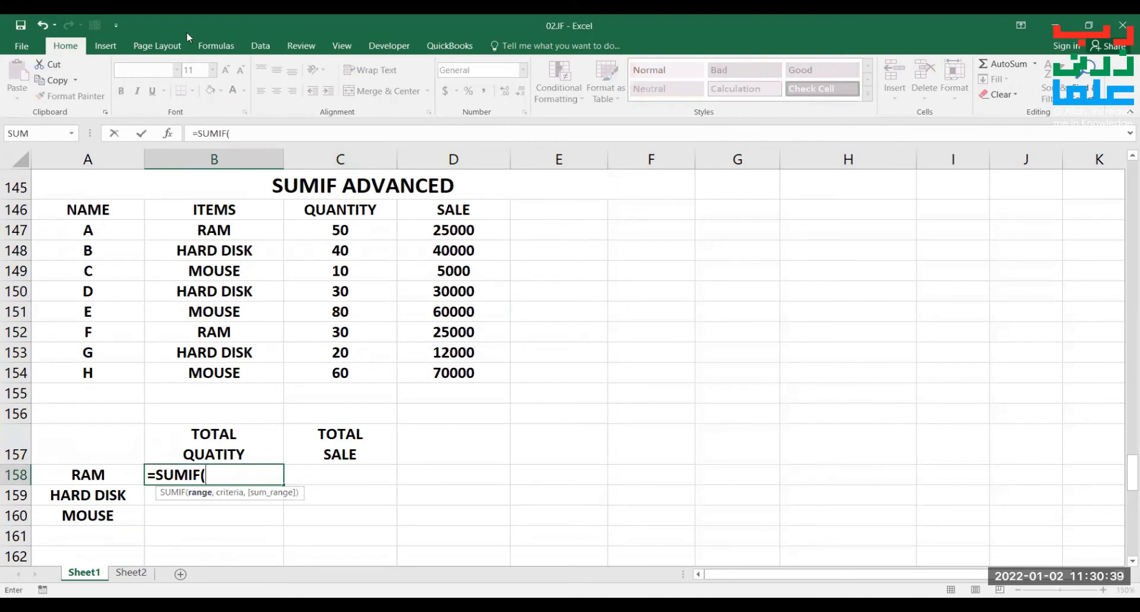
click(214, 207)
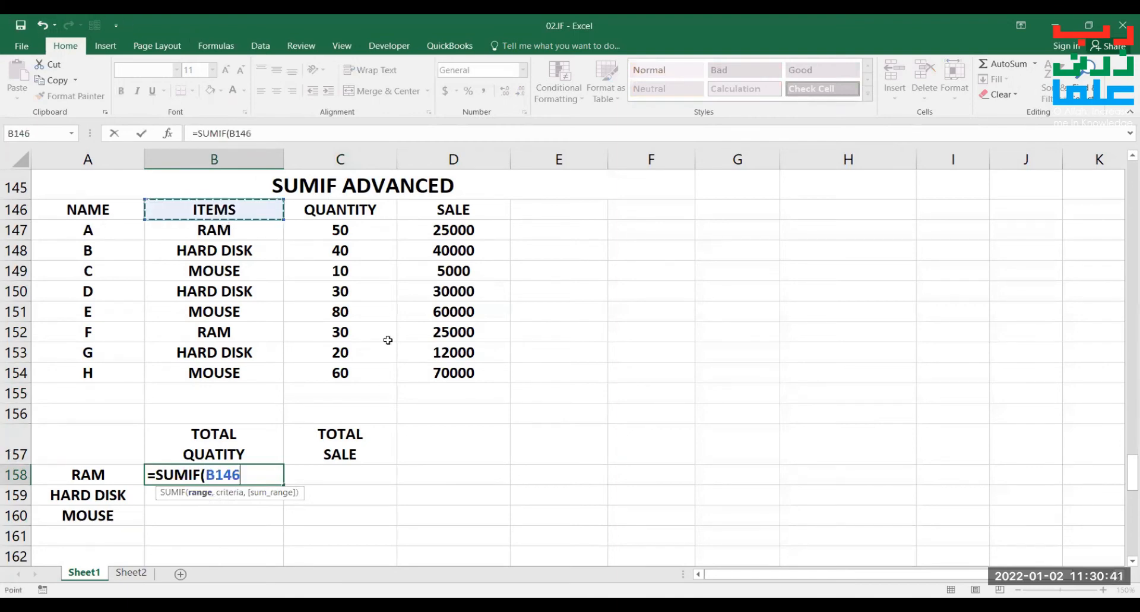
drag(427, 363, 175, 208)
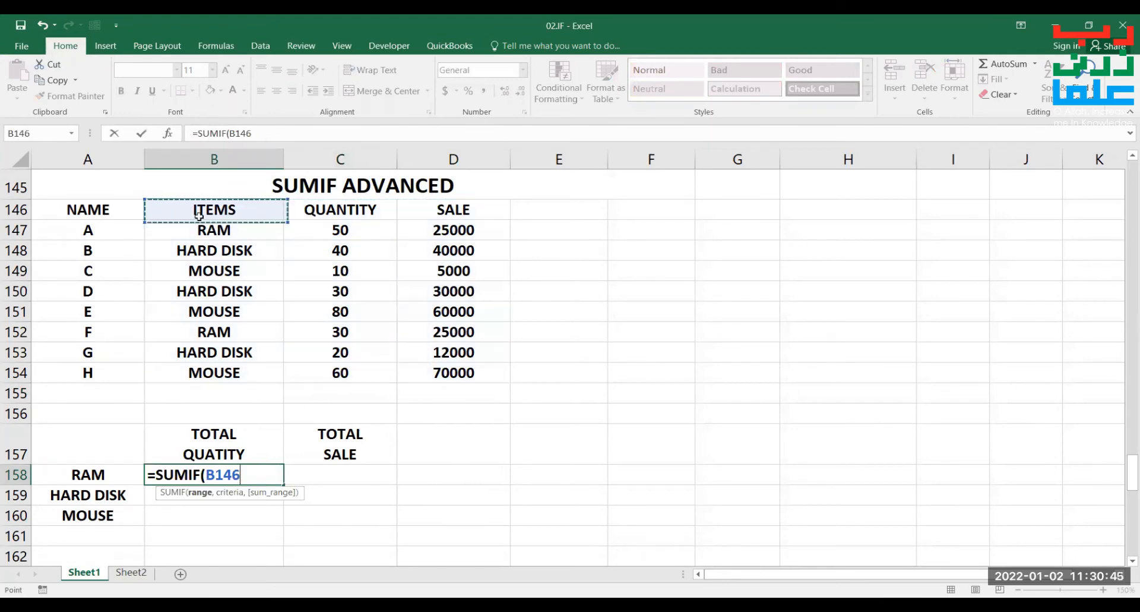
drag(424, 355, 279, 364)
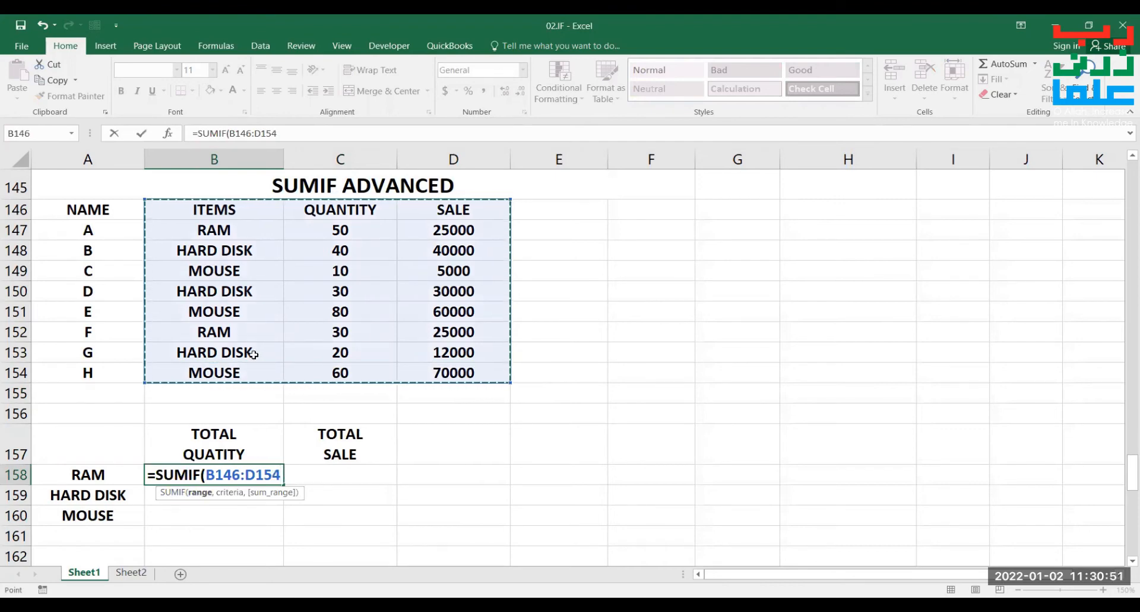
key(F4)
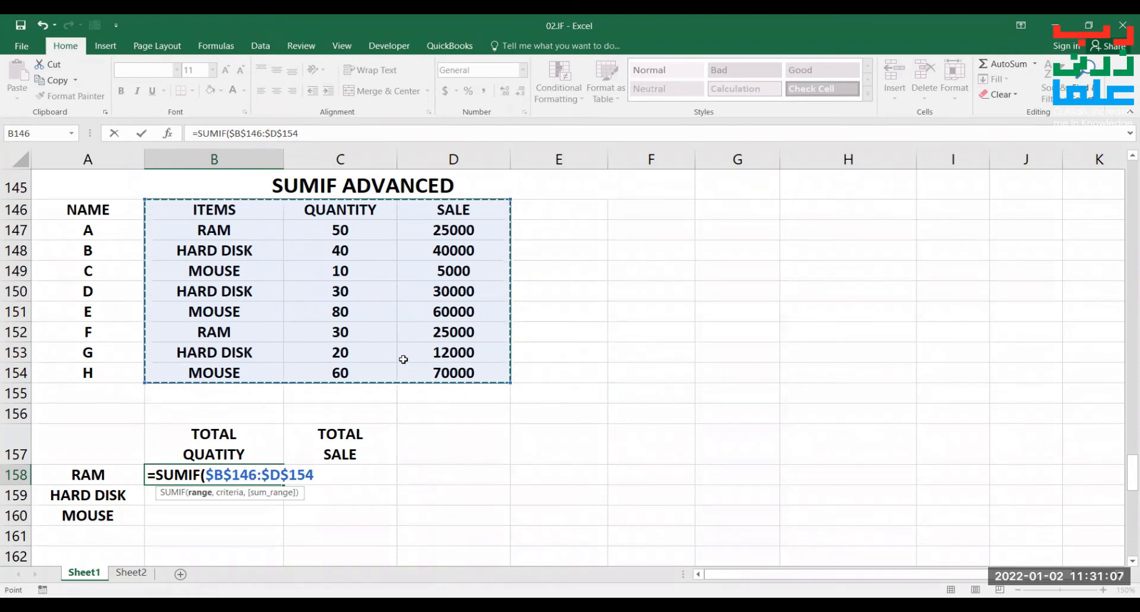
Complete the B158 formula with criterion A158 and sum range $C$146:$C$154, and copy it down to B160.
text(,)
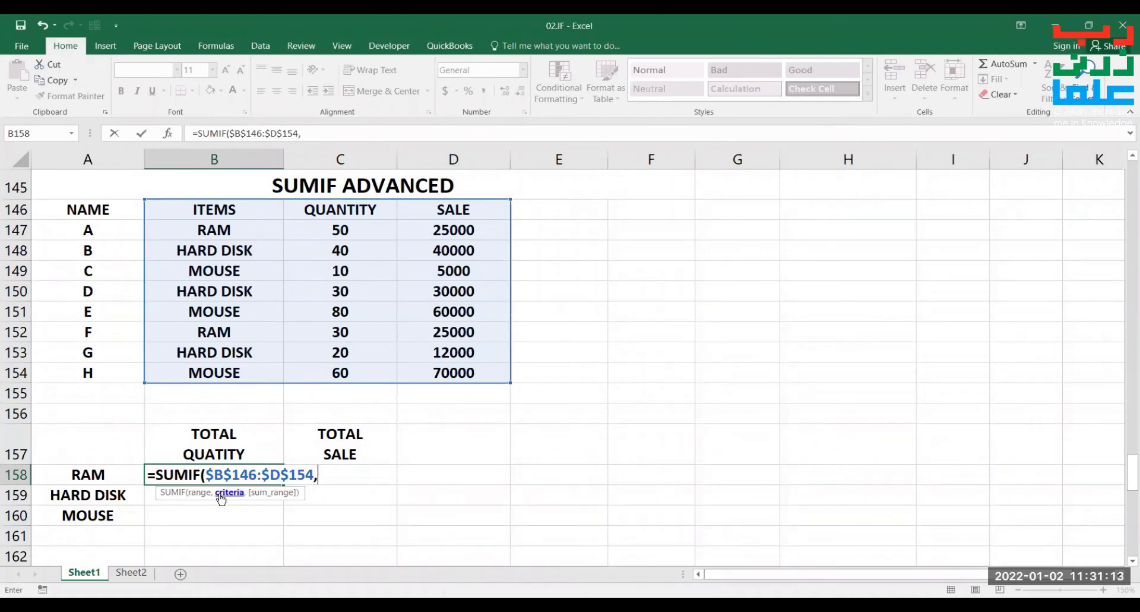
click(105, 471)
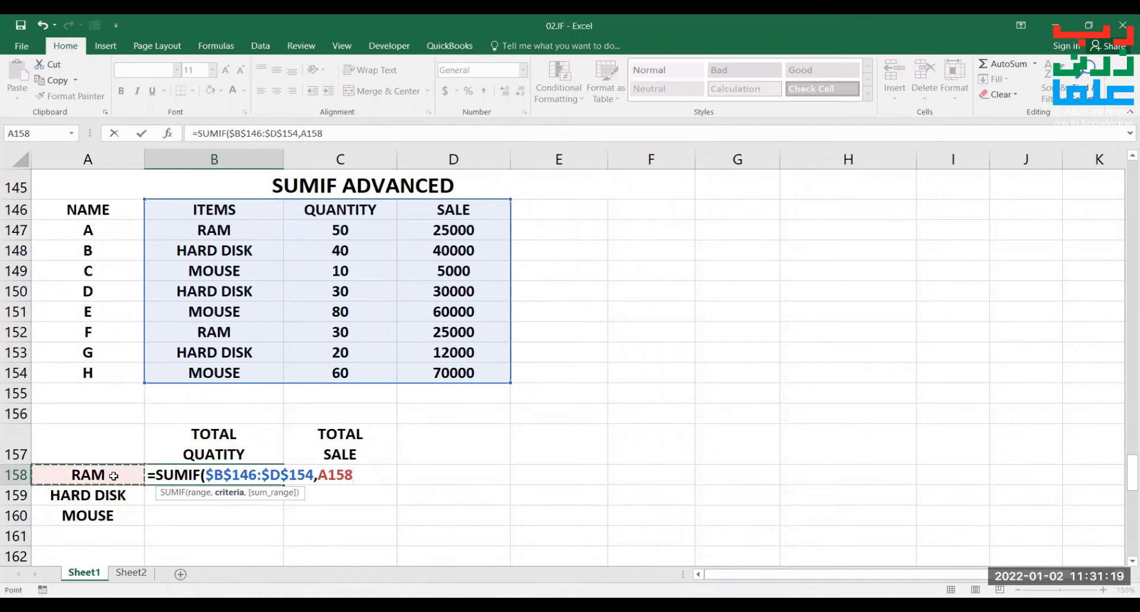
text(,)
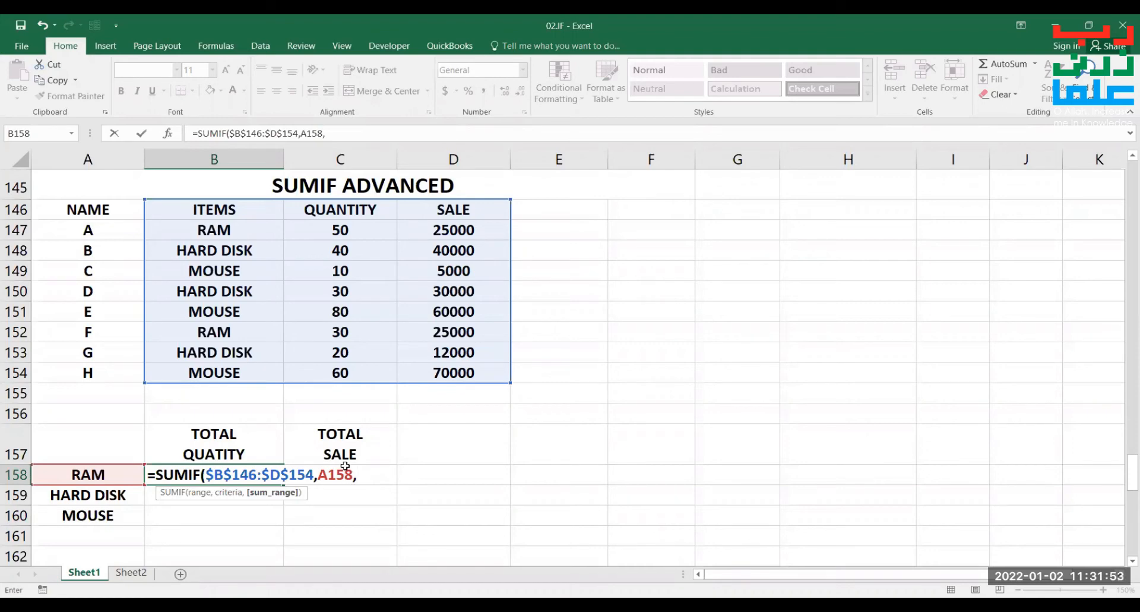
click(361, 212)
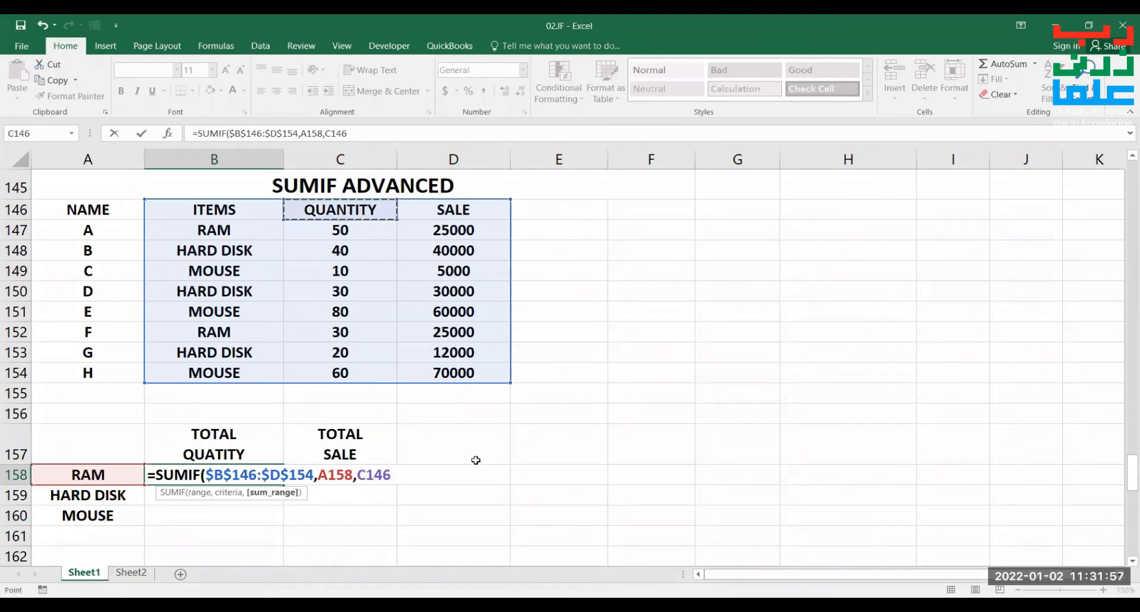
key(ctrl+shift+Down)
key(F4)
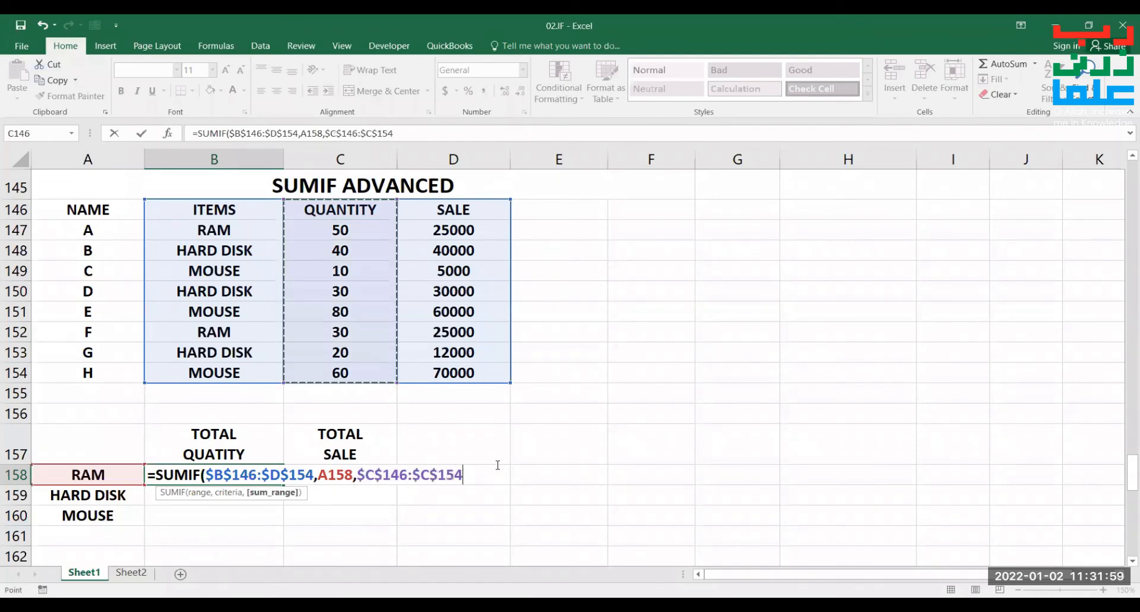
text())
key(Return)
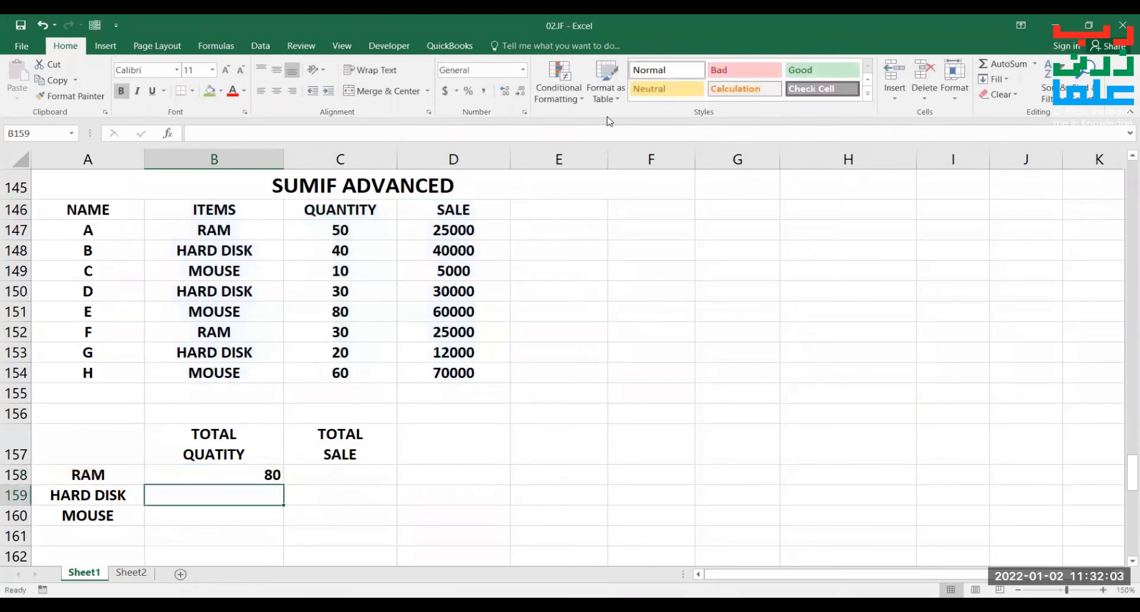
click(280, 478)
drag(284, 485, 283, 524)
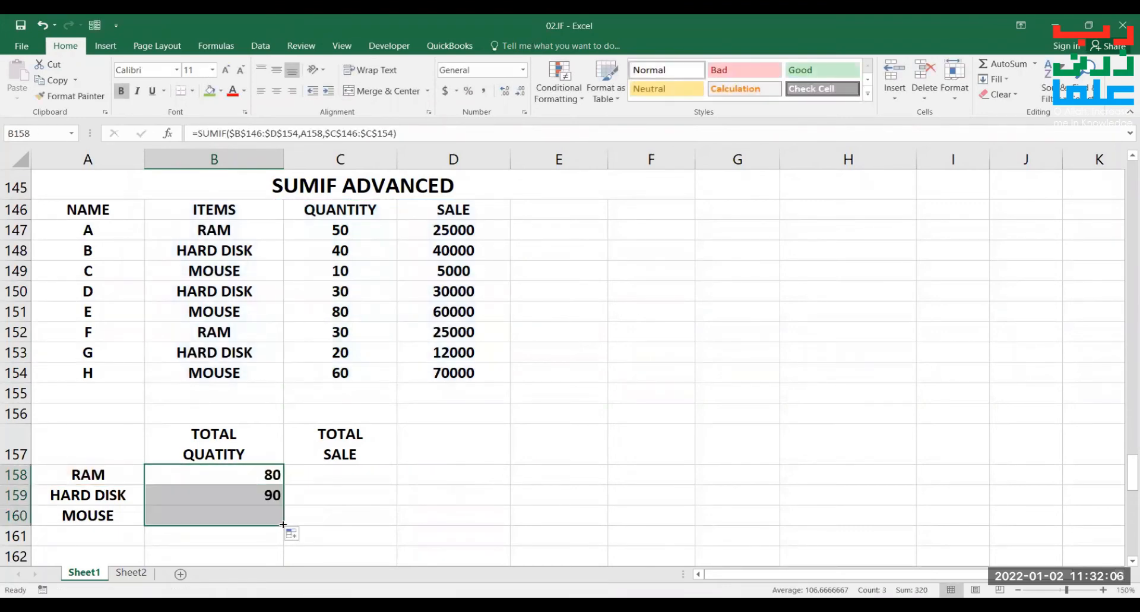
Check the RAM and HARD DISK quantity totals against the matching quantities in column C of the table.
click(255, 475)
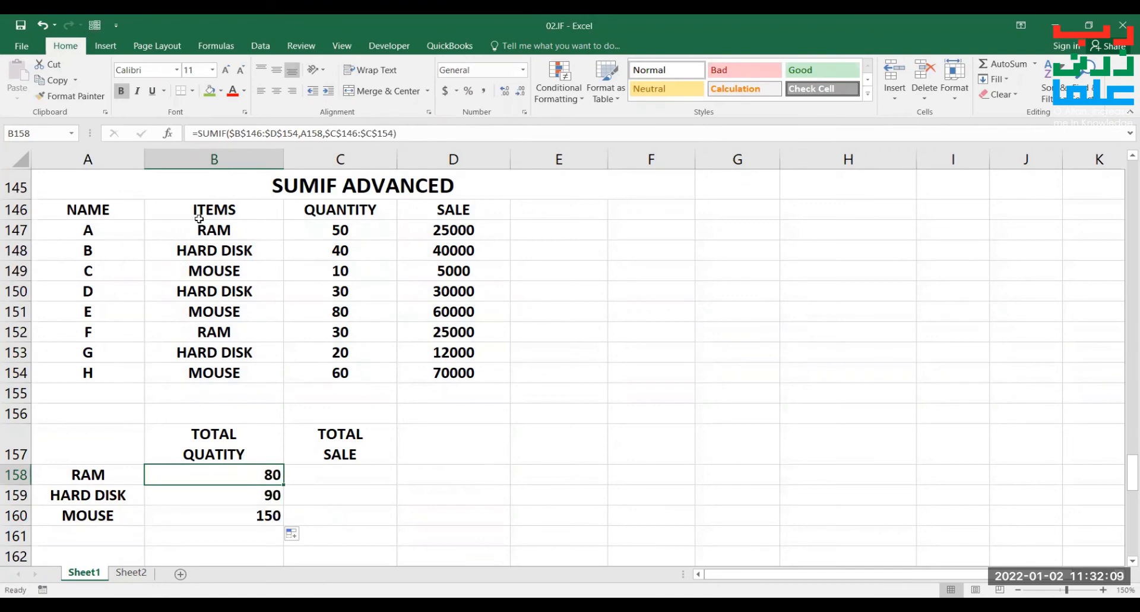
click(302, 228)
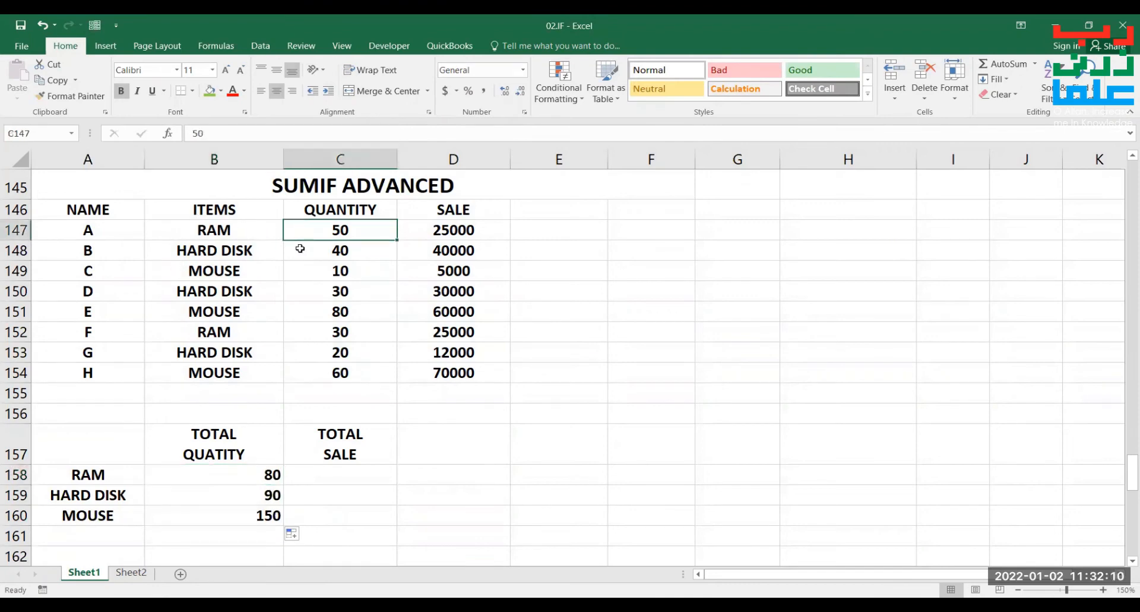
click(309, 332)
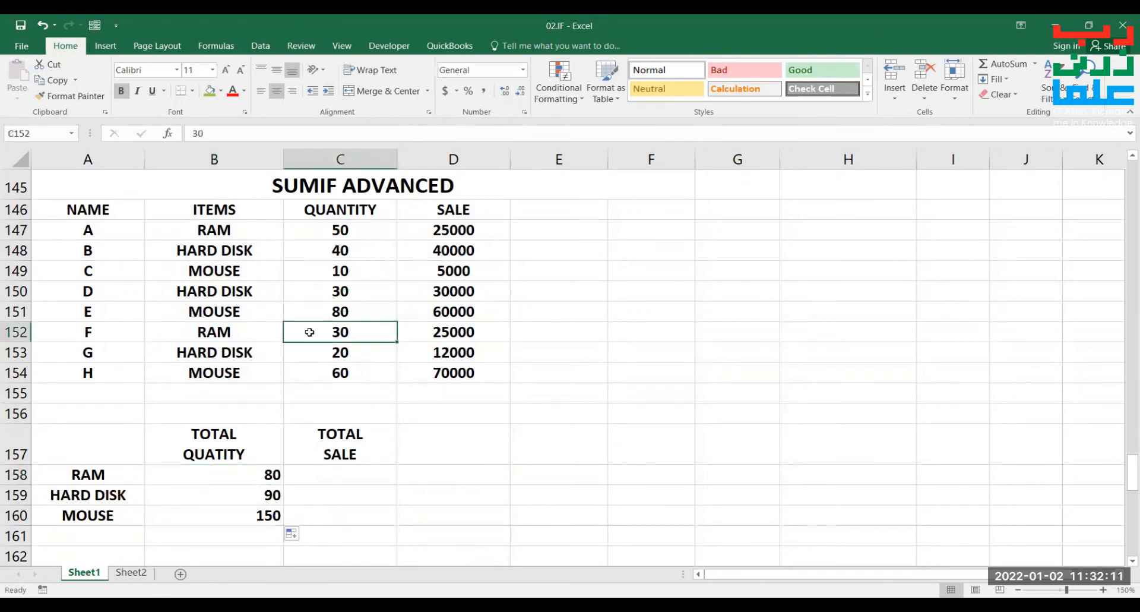
click(250, 500)
click(340, 253)
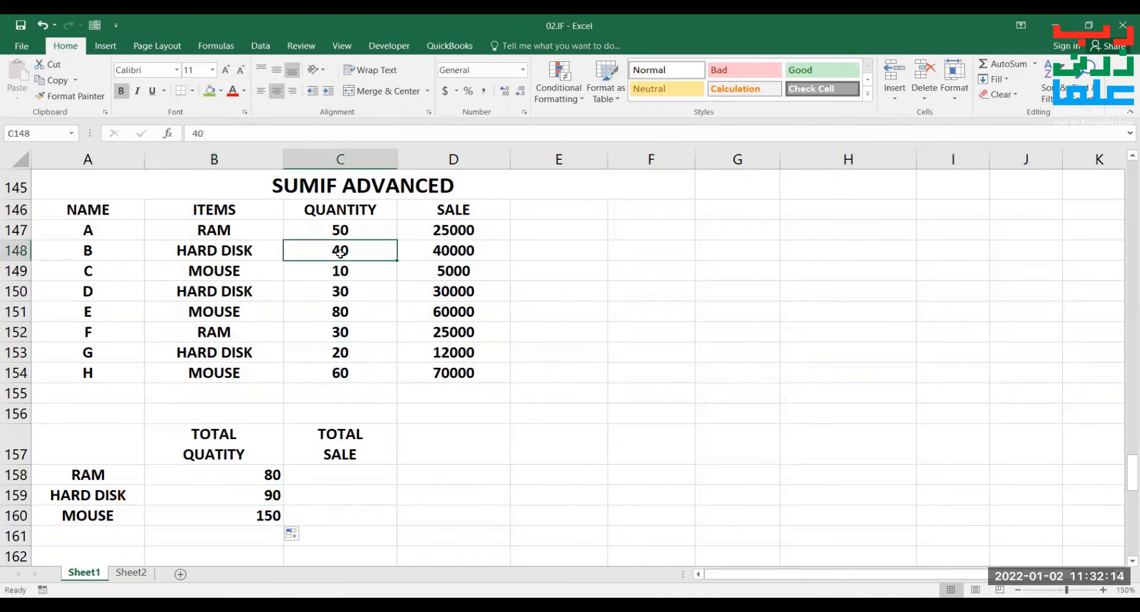
click(336, 294)
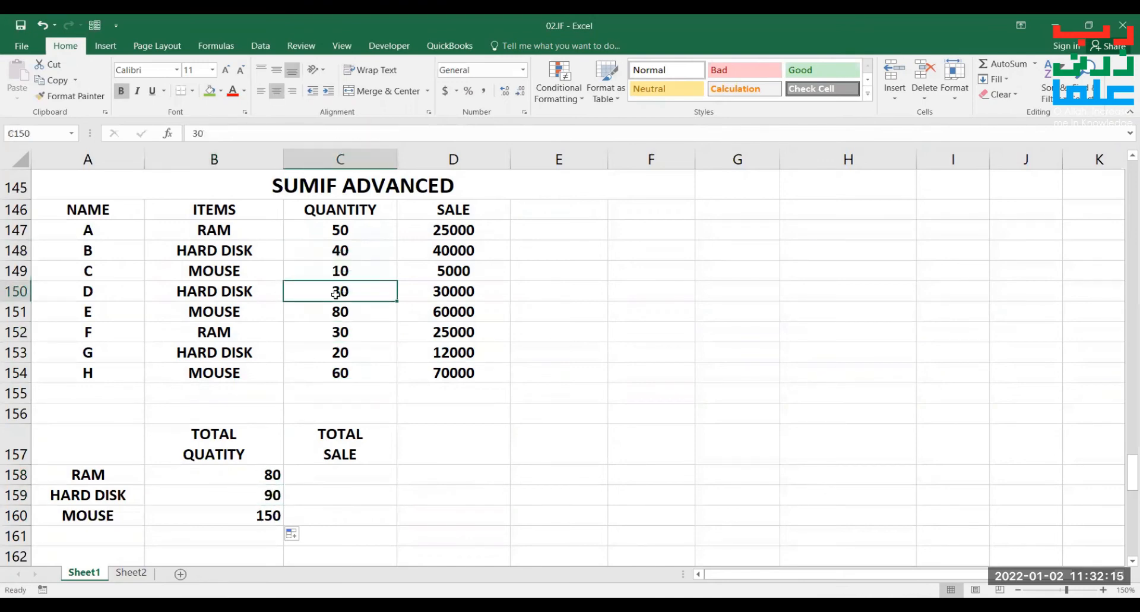
click(333, 351)
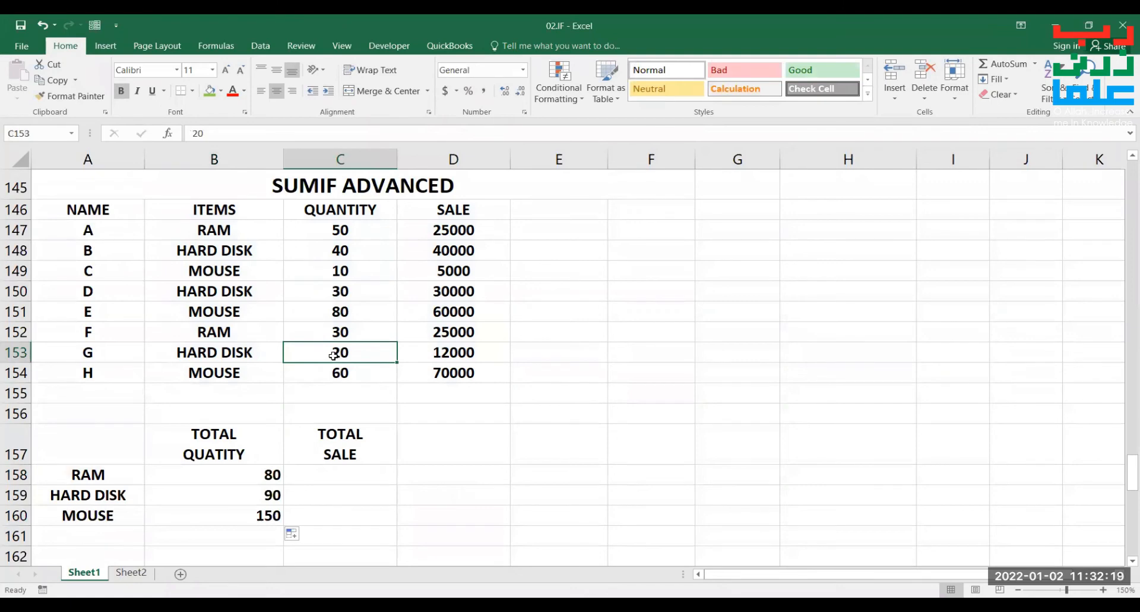
Start a SUMIF formula in C158 with the absolute range $B$146:$D$154.
click(368, 476)
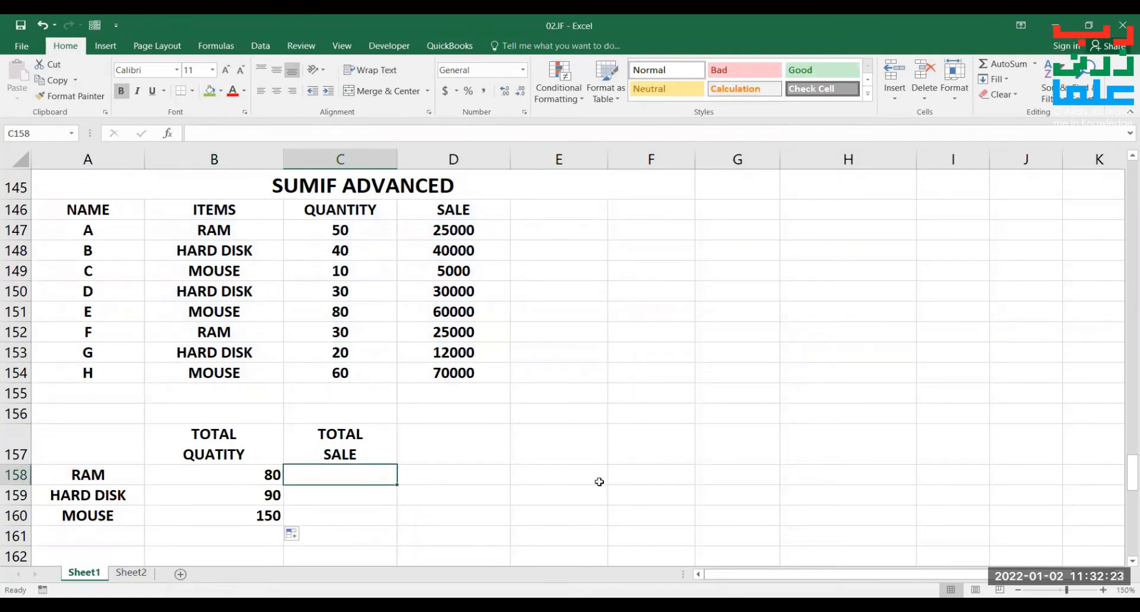
text(=)
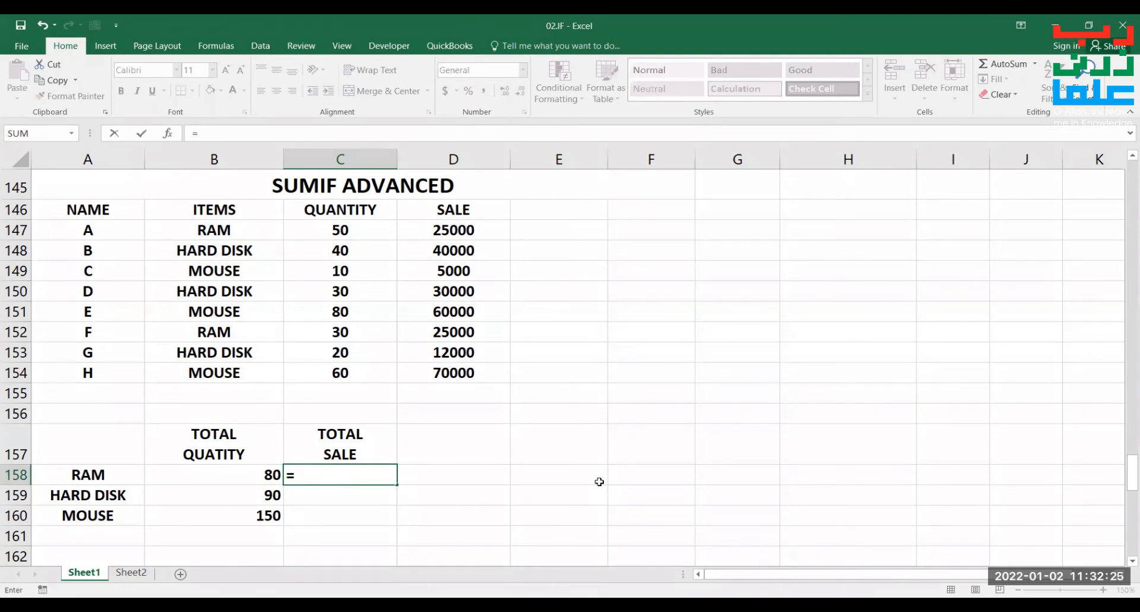
text(SUM)
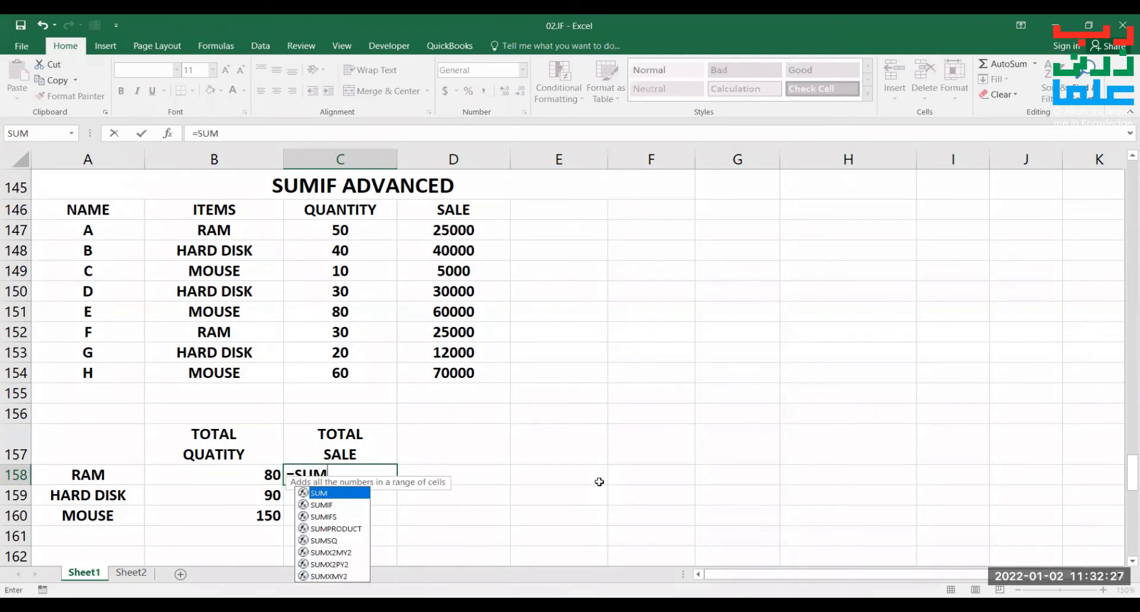
text(IF)
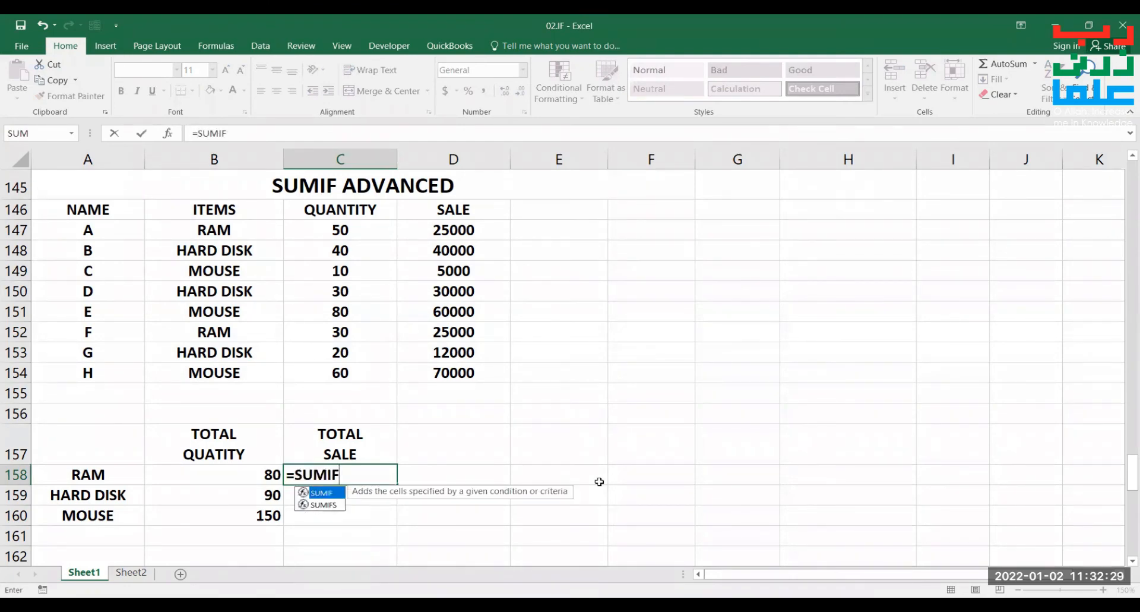
text(()
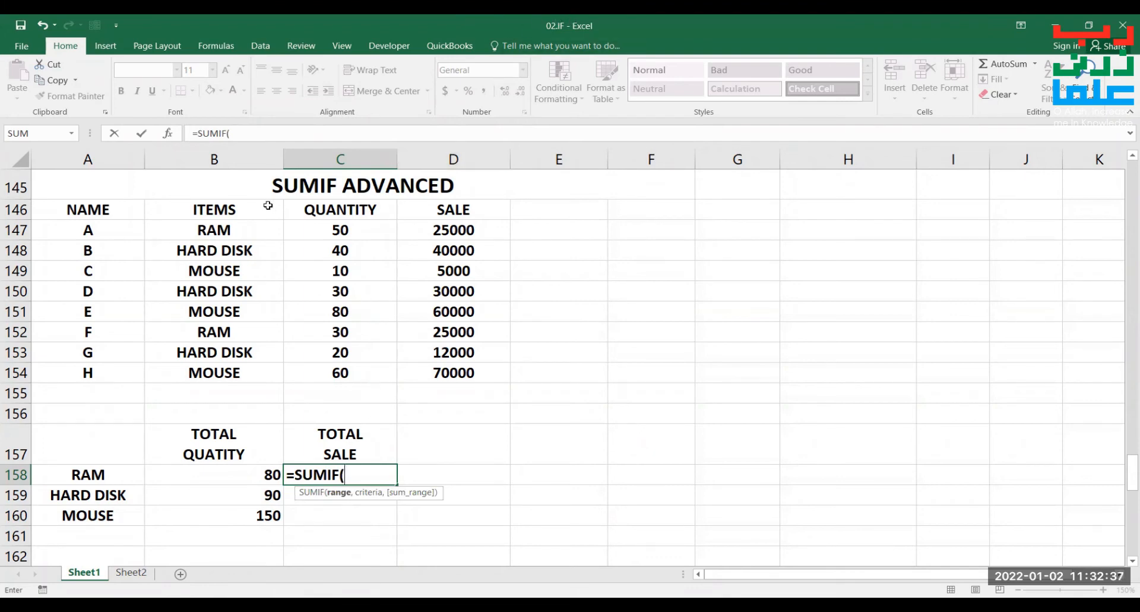
drag(248, 207, 457, 371)
key(F4)
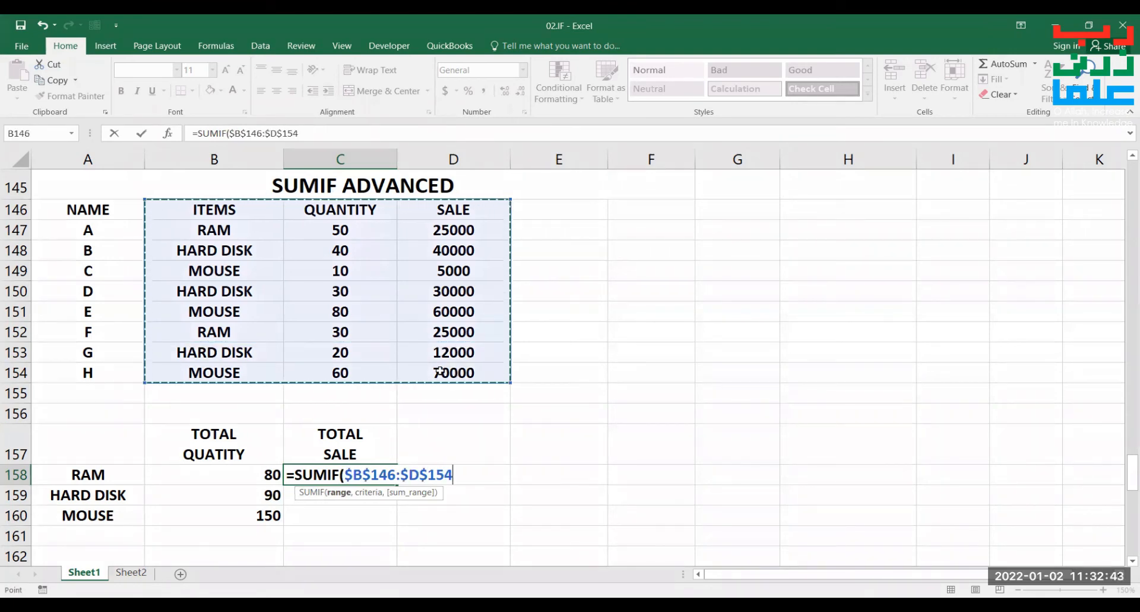
Complete the C158 formula with criterion A158 and sum range $D$146:$D$154, and copy it down to C160.
text(,)
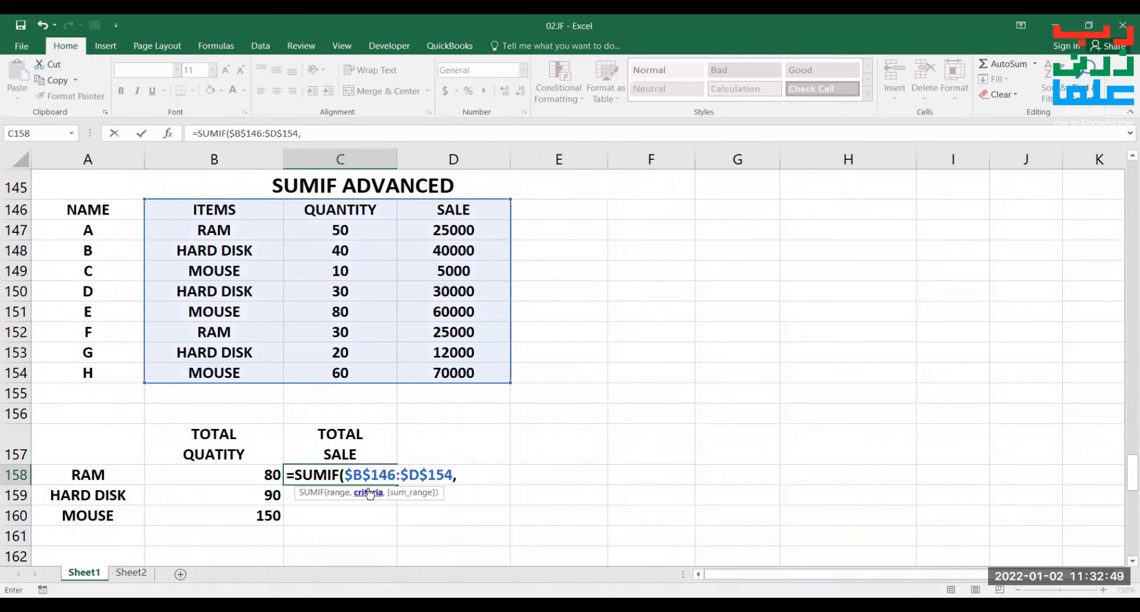
click(137, 474)
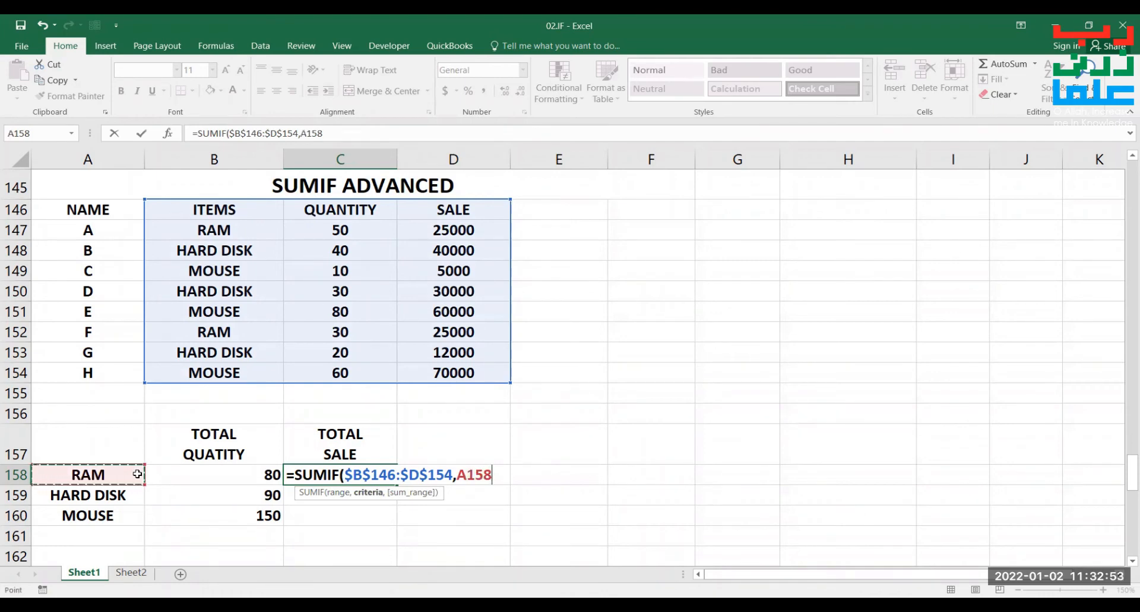
text(,)
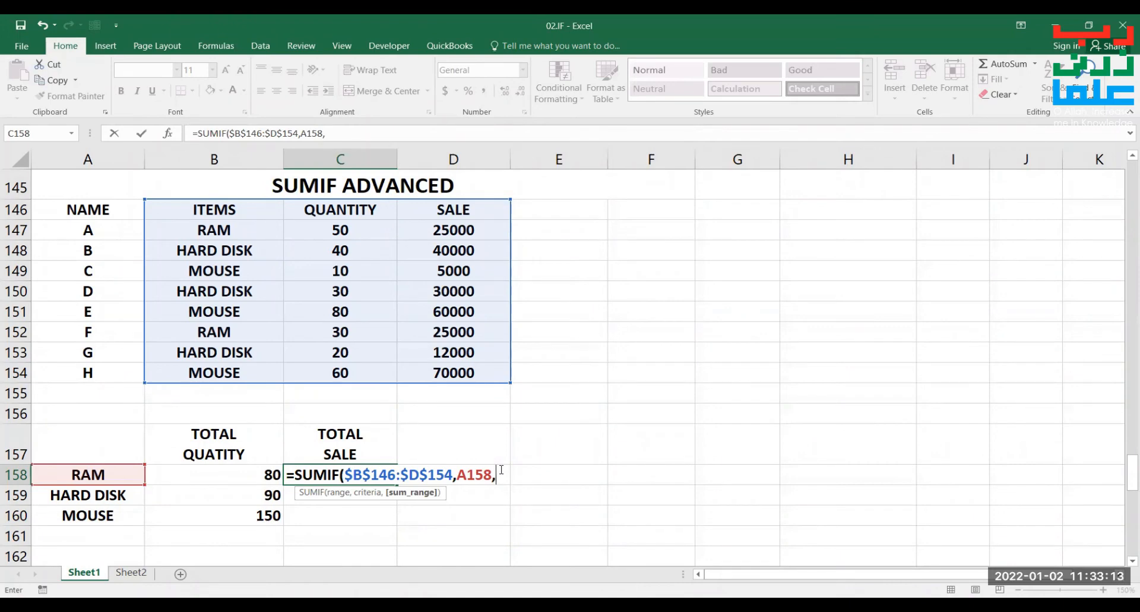
click(480, 209)
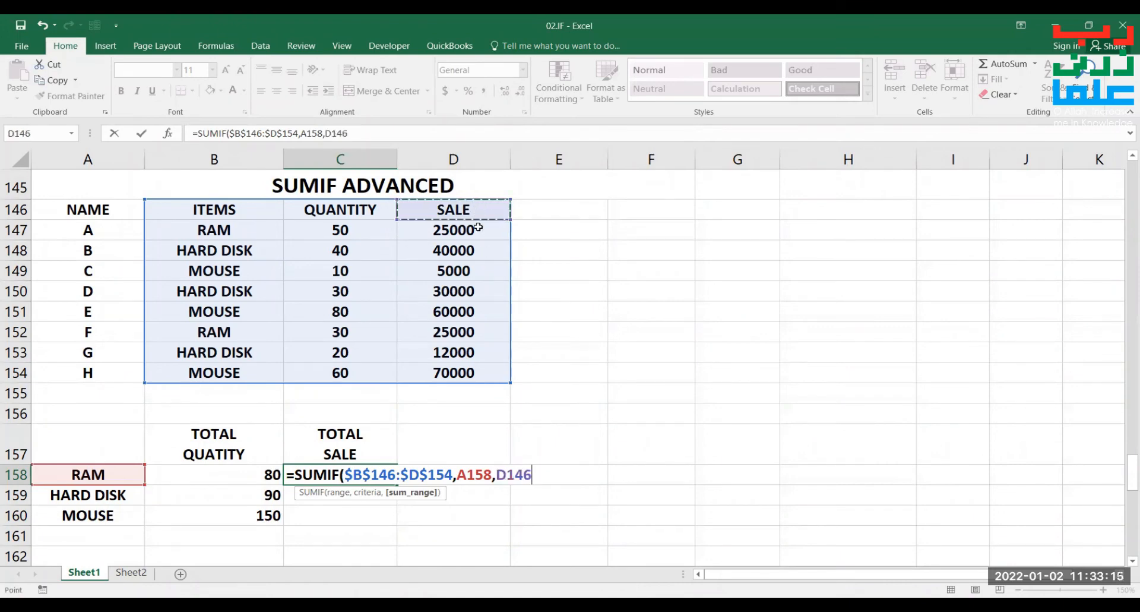
shift+click(477, 372)
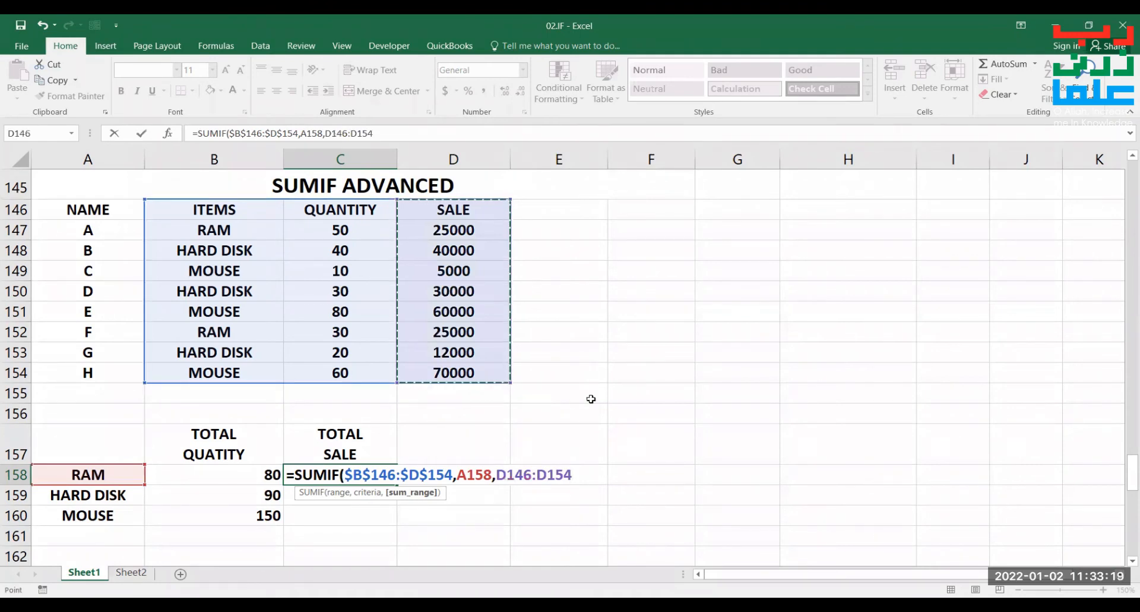
key(F4)
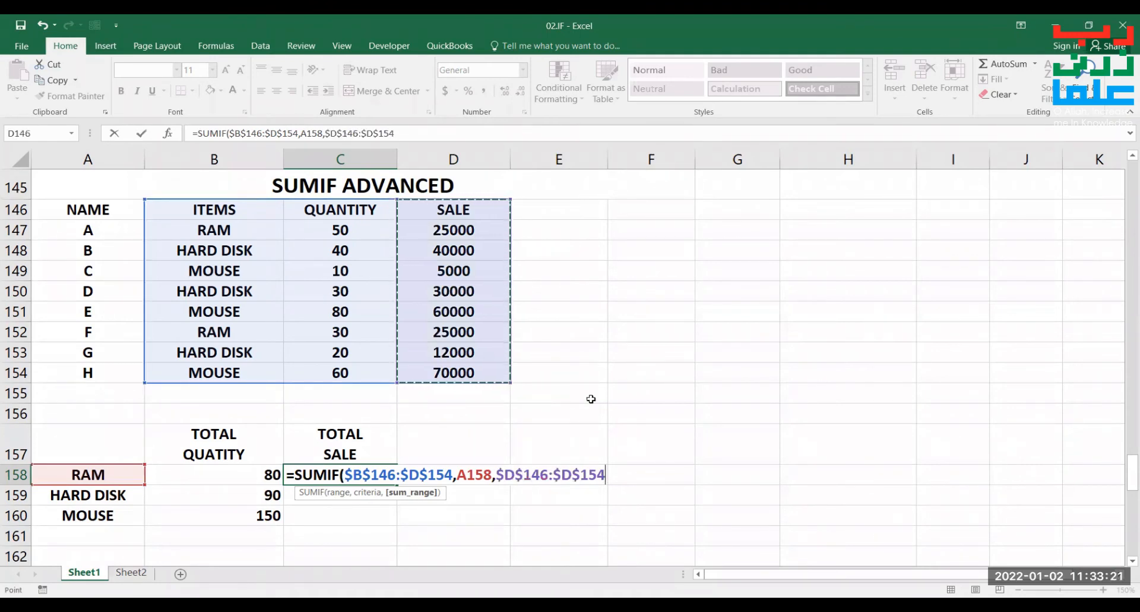
text())
key(Return)
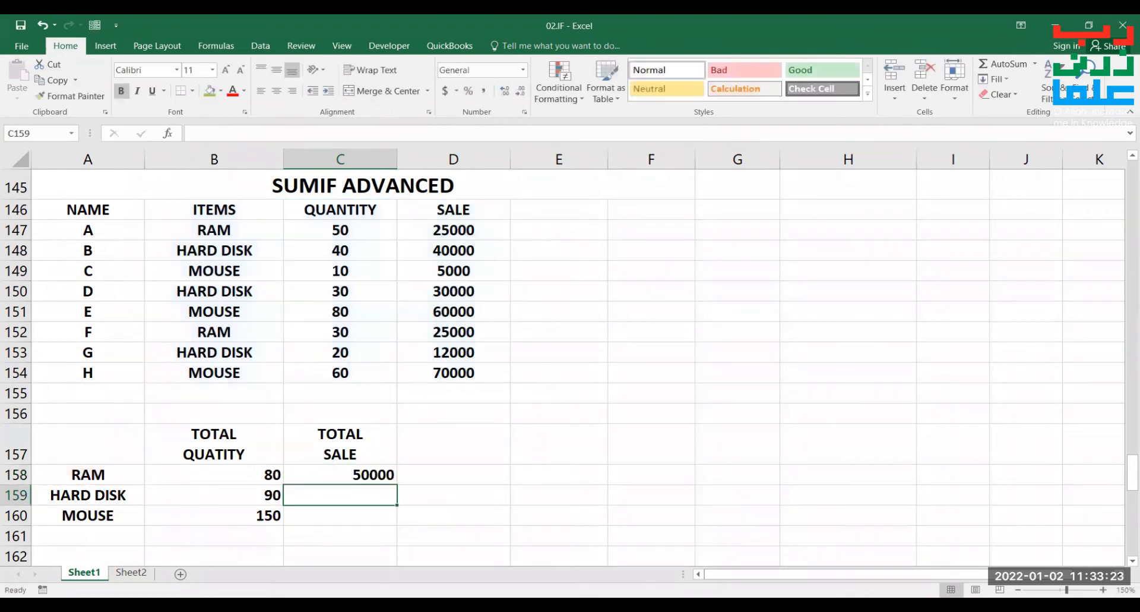
click(381, 475)
drag(400, 485, 395, 522)
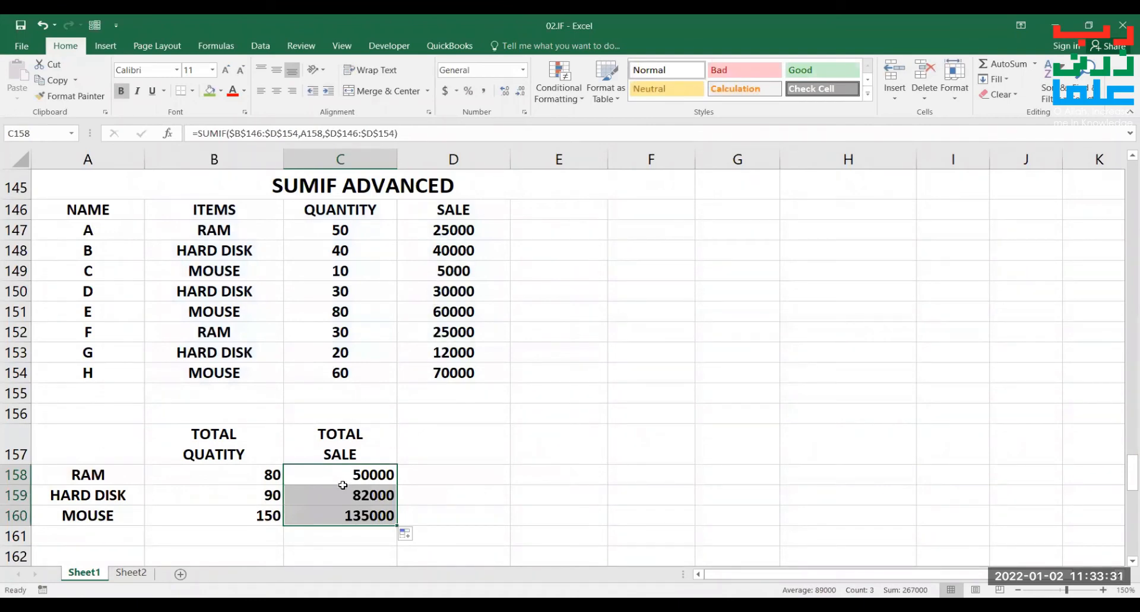
Check the RAM and HARD DISK sale totals against the matching sales in column D of the table.
click(349, 473)
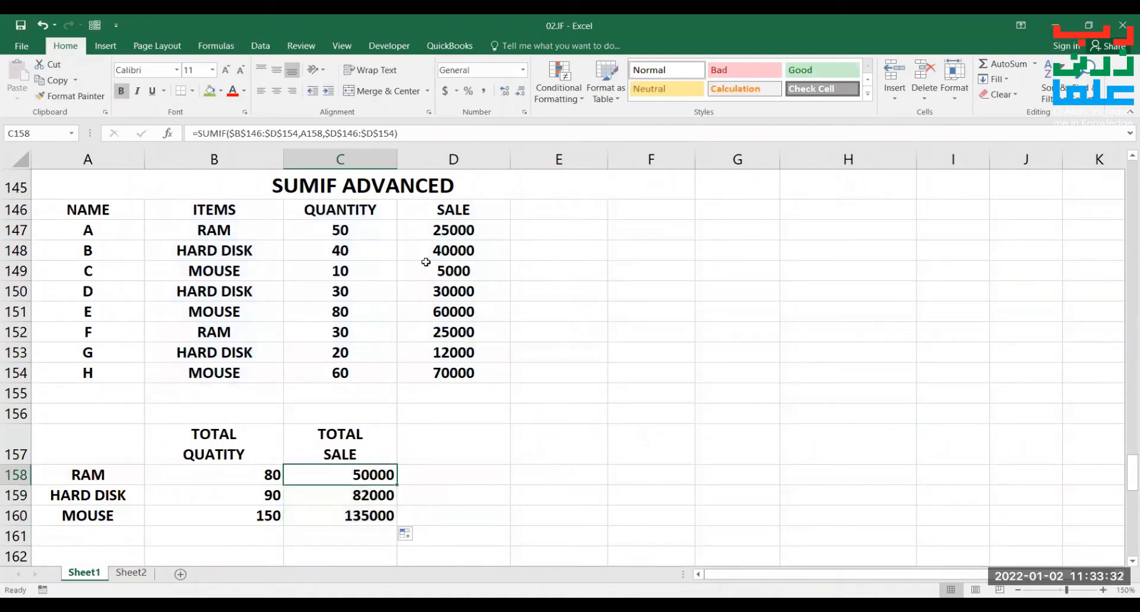
click(378, 495)
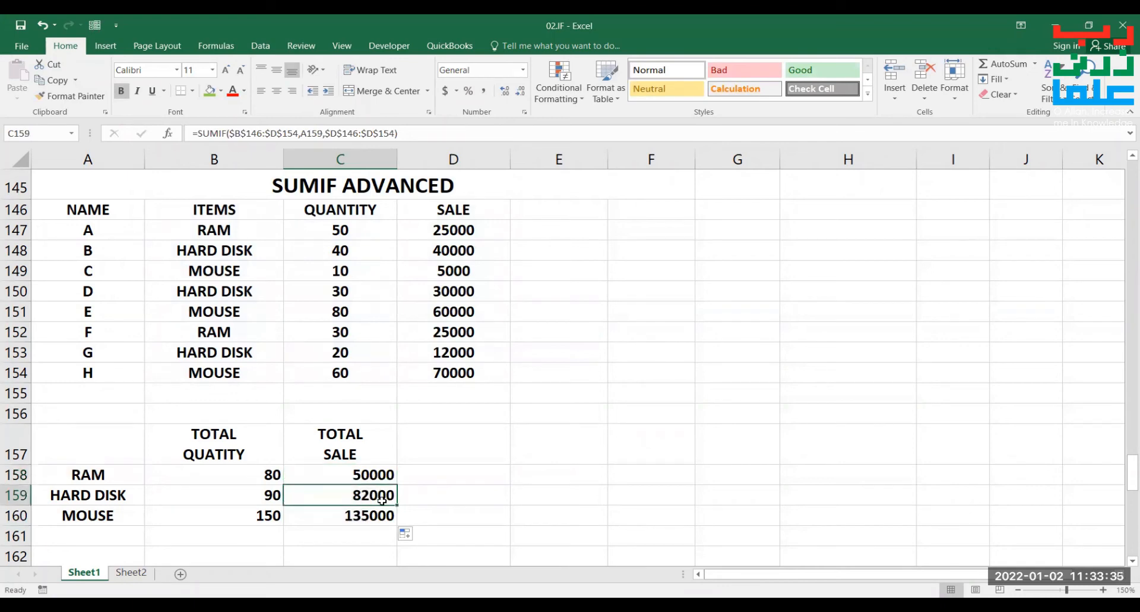
click(488, 252)
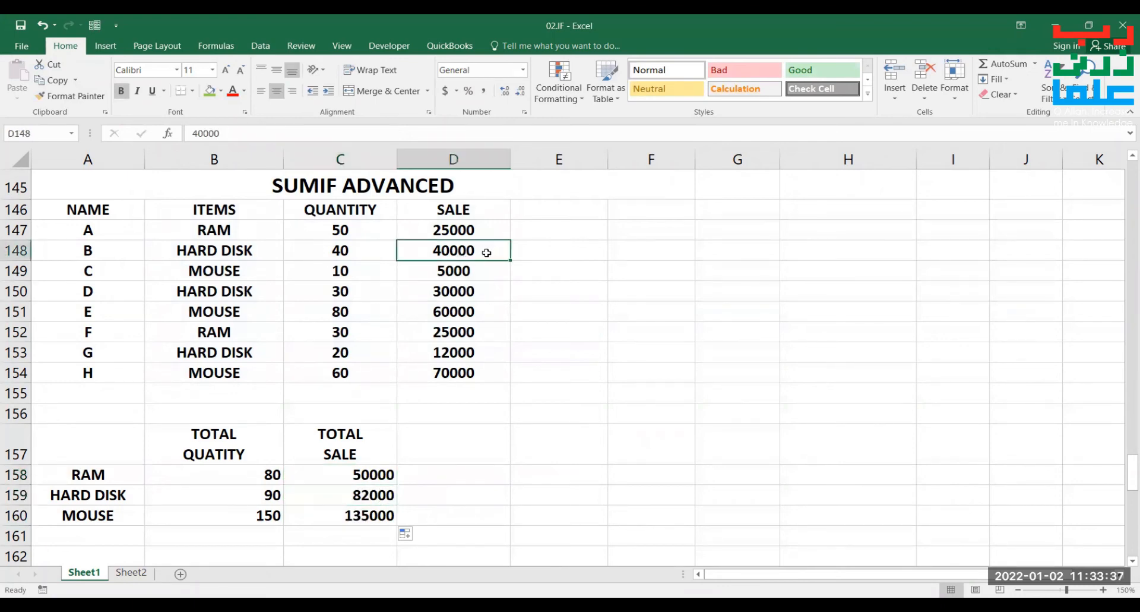
key(Down)
key(Down)
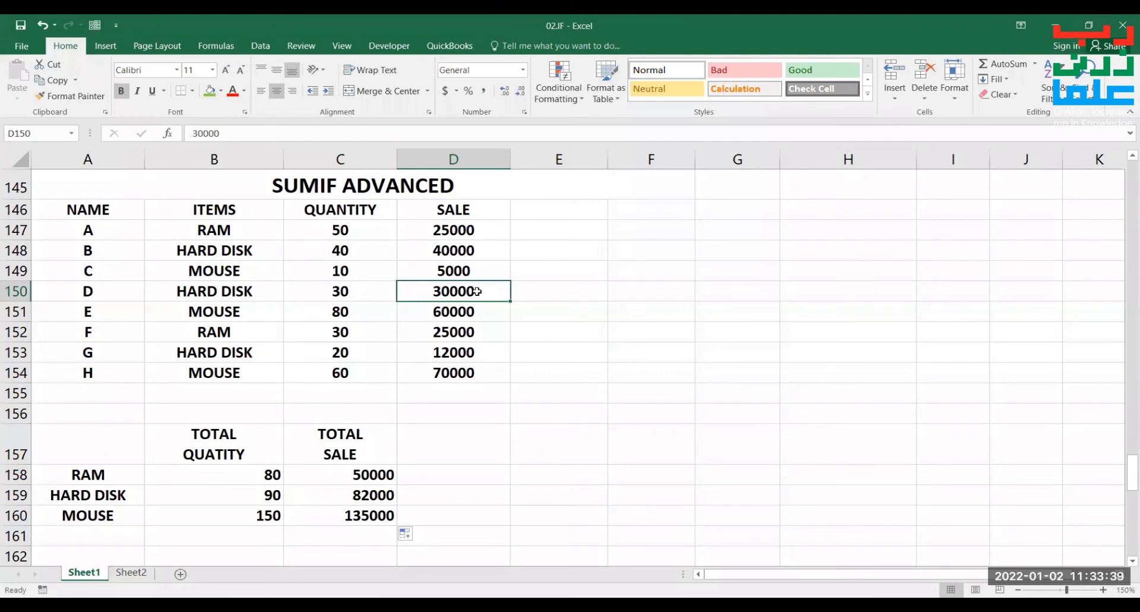
click(484, 350)
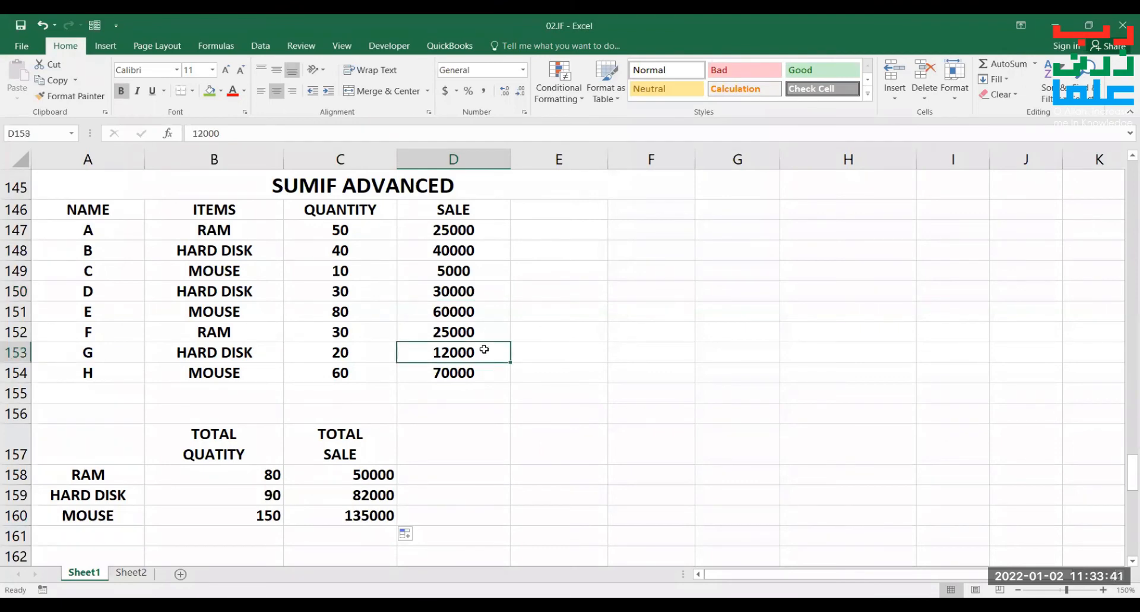
click(386, 499)
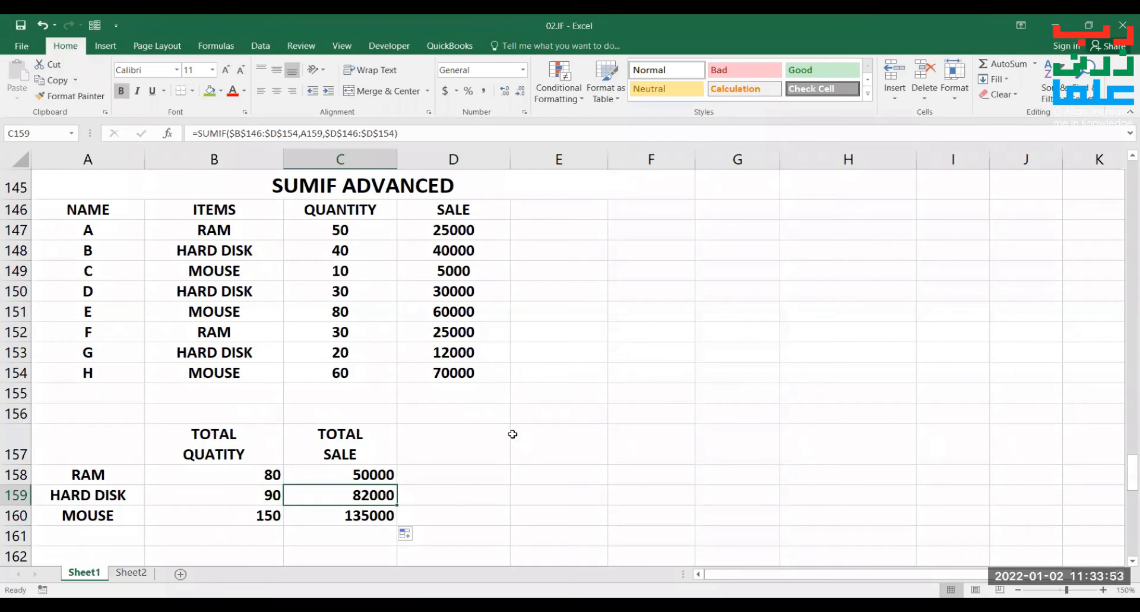
Clear the existing total transactions in B192:B196 below the COUNTIF ADVANCED table.
scroll(515, 436, down, 10)
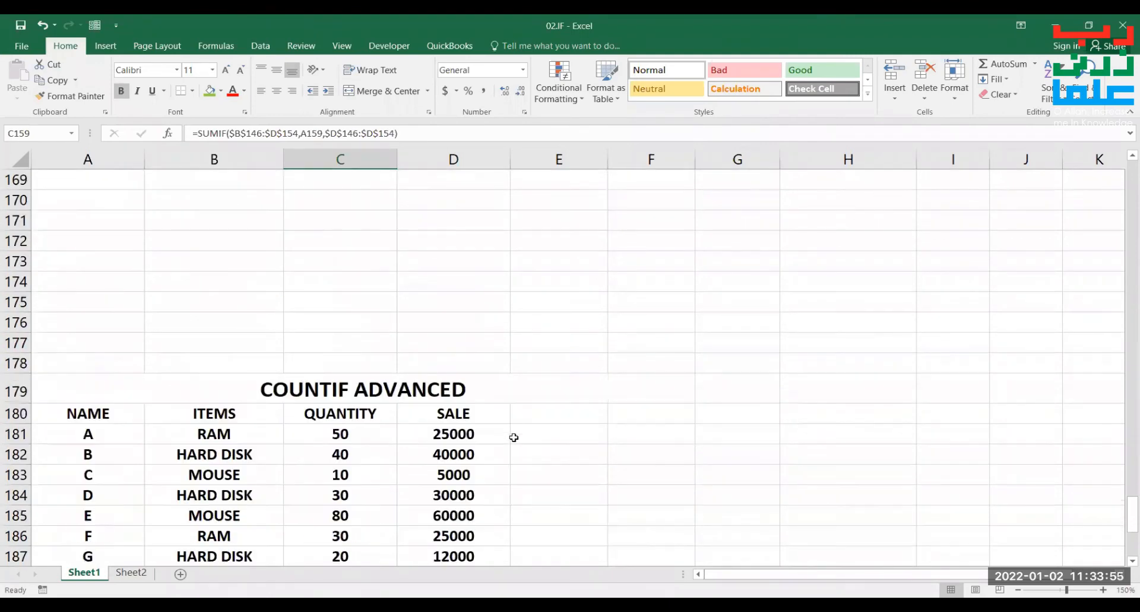
scroll(514, 427, down, 1)
scroll(364, 438, down, 1)
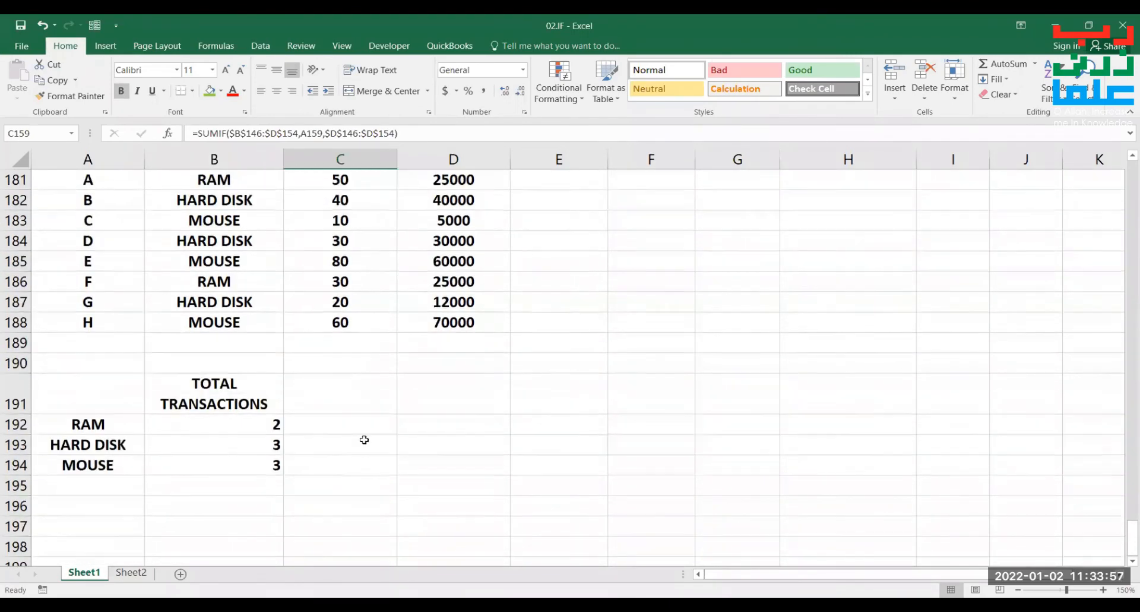
click(1132, 155)
drag(257, 442, 240, 516)
key(Delete)
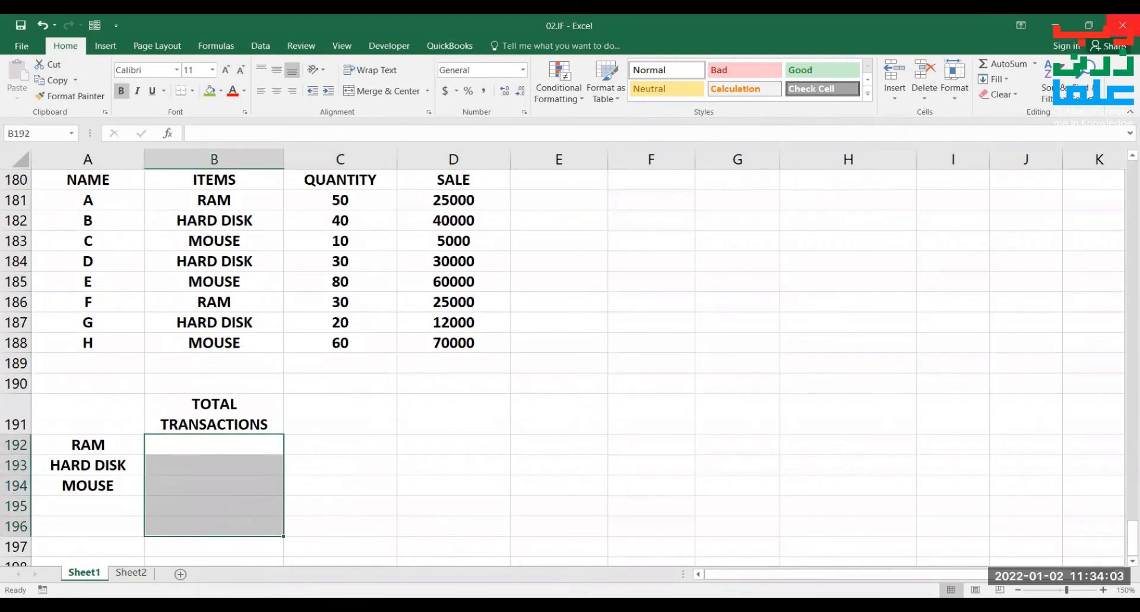
click(1132, 155)
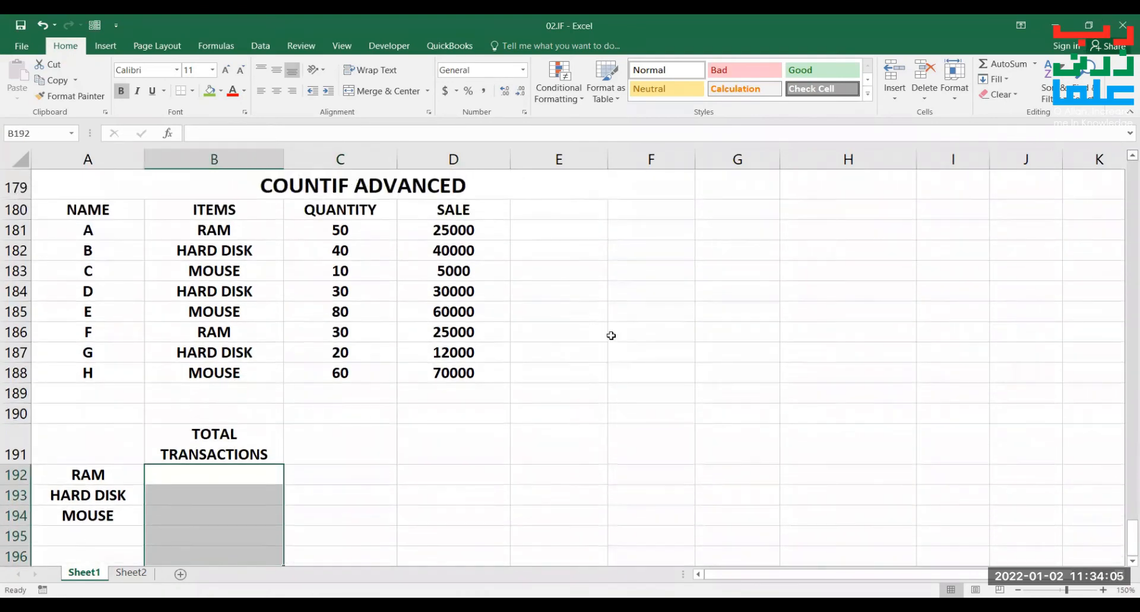
click(336, 399)
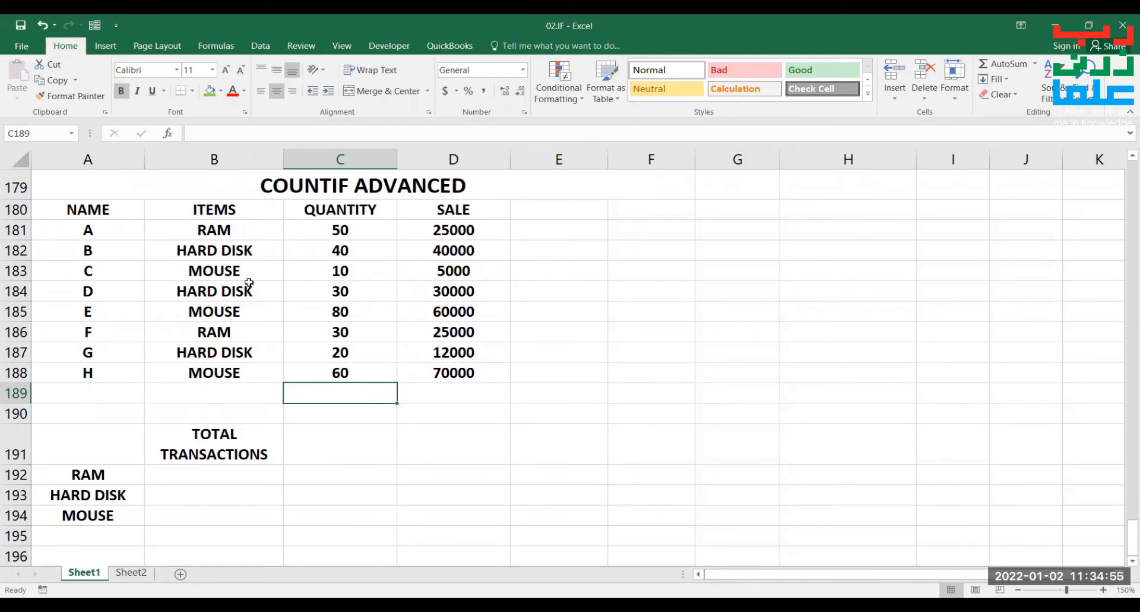
Review the SUMIF quantity formulas in B158 and B159 and the ranges they reference.
scroll(245, 321, up, 10)
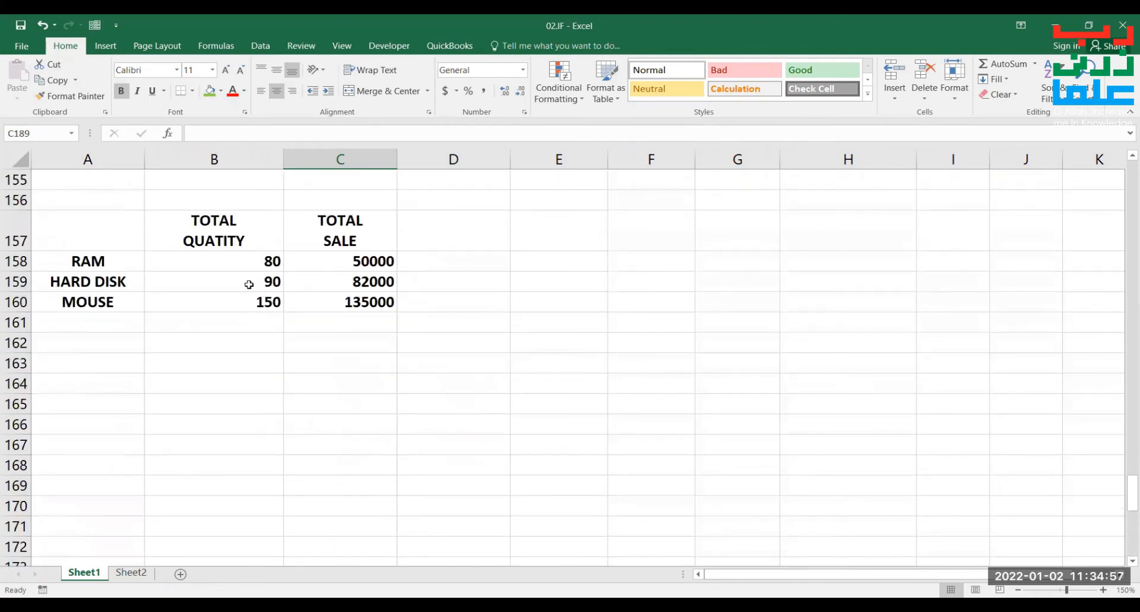
scroll(247, 284, up, 1)
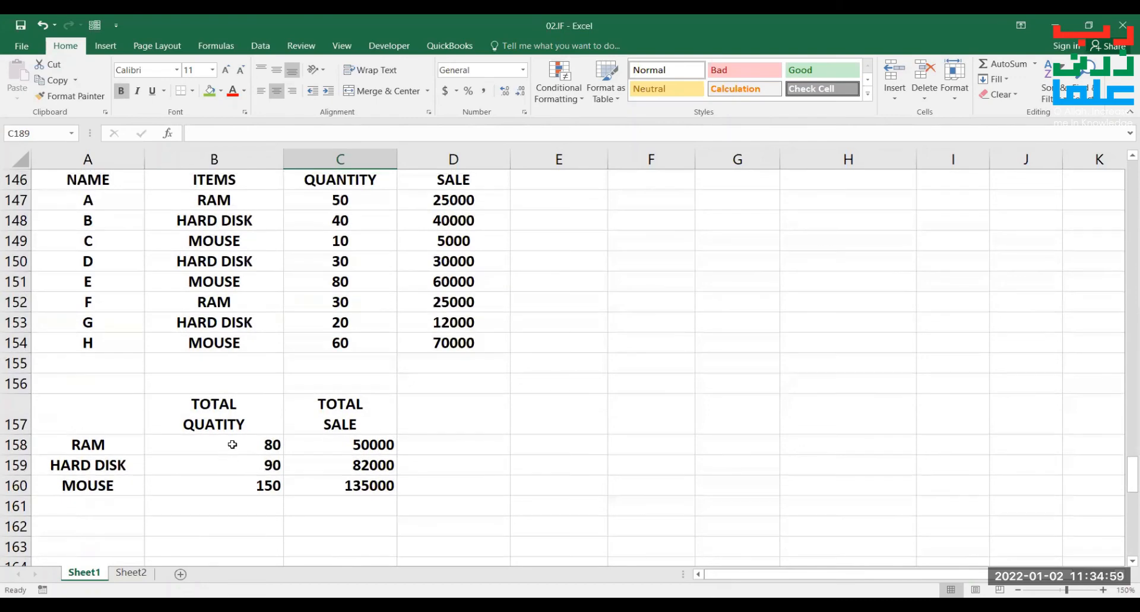
double_click(233, 443)
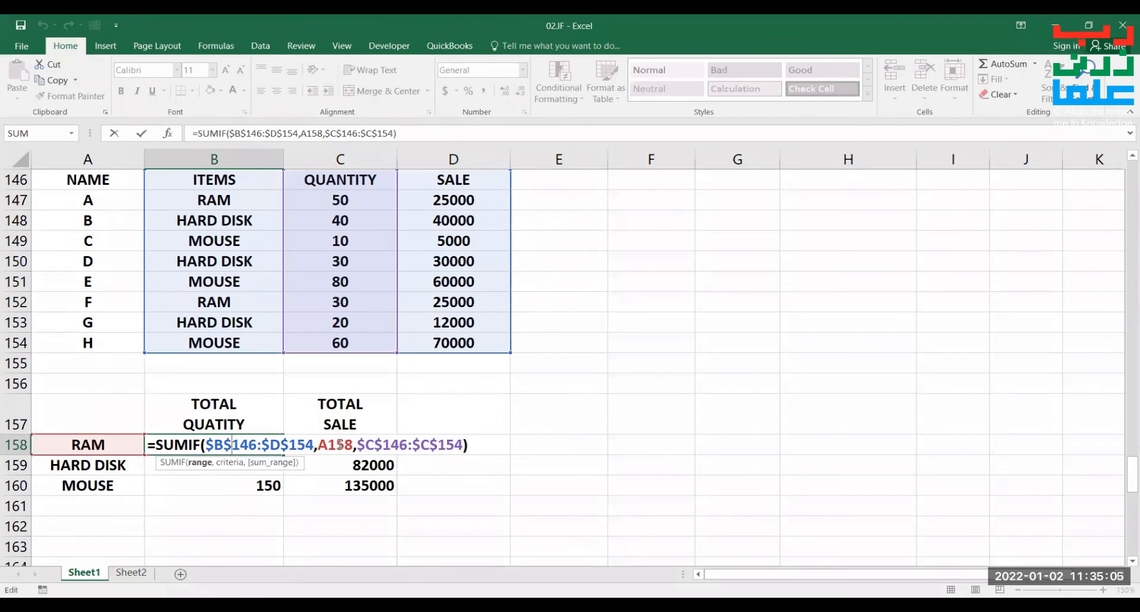
key(Return)
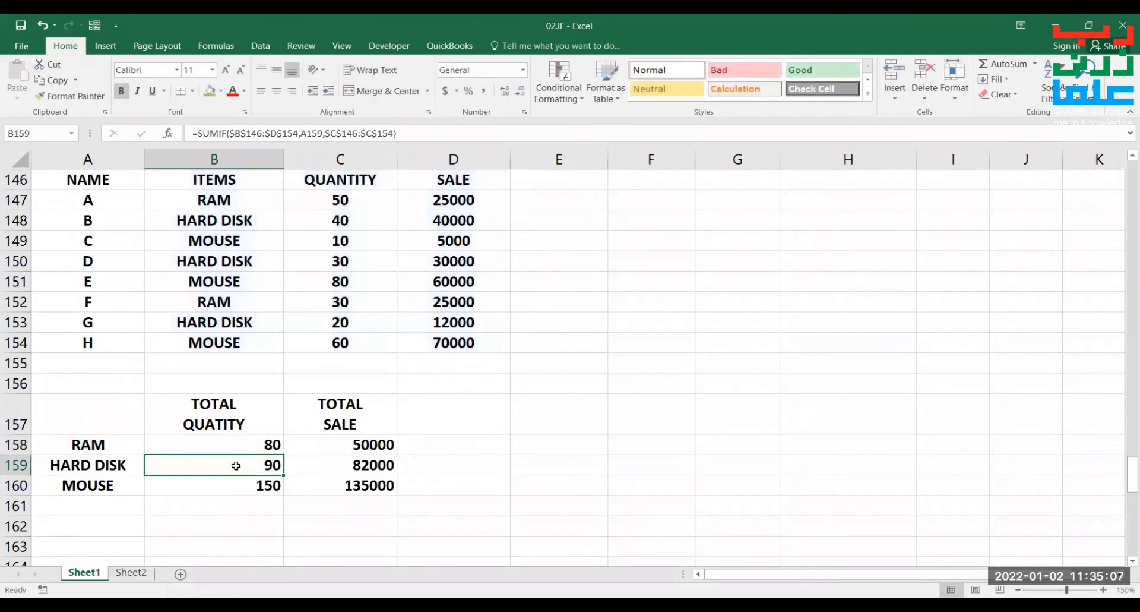
double_click(241, 466)
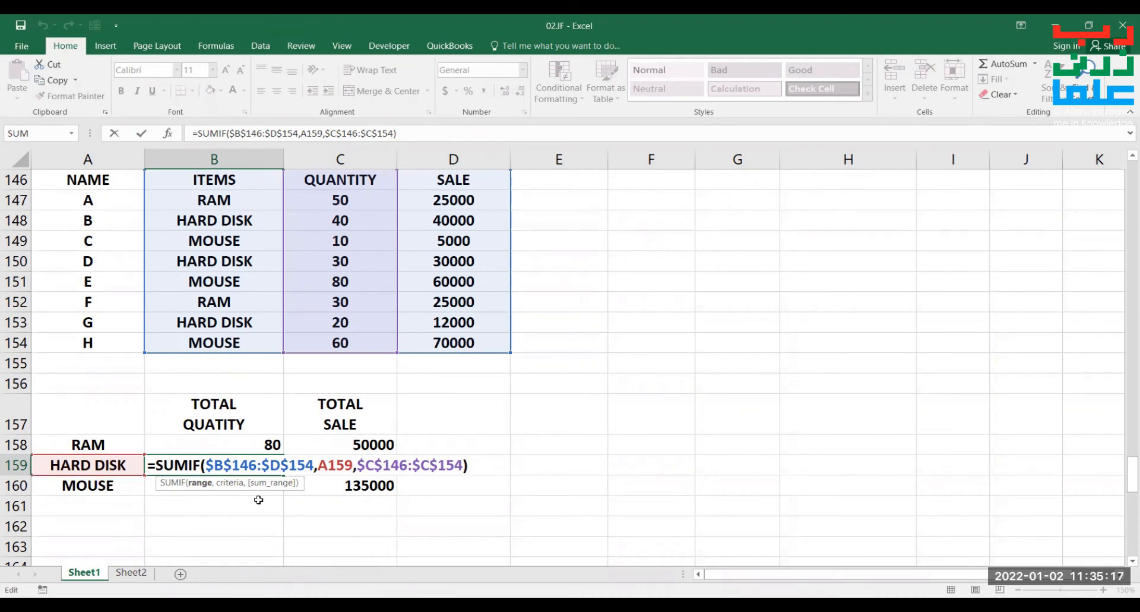
key(Return)
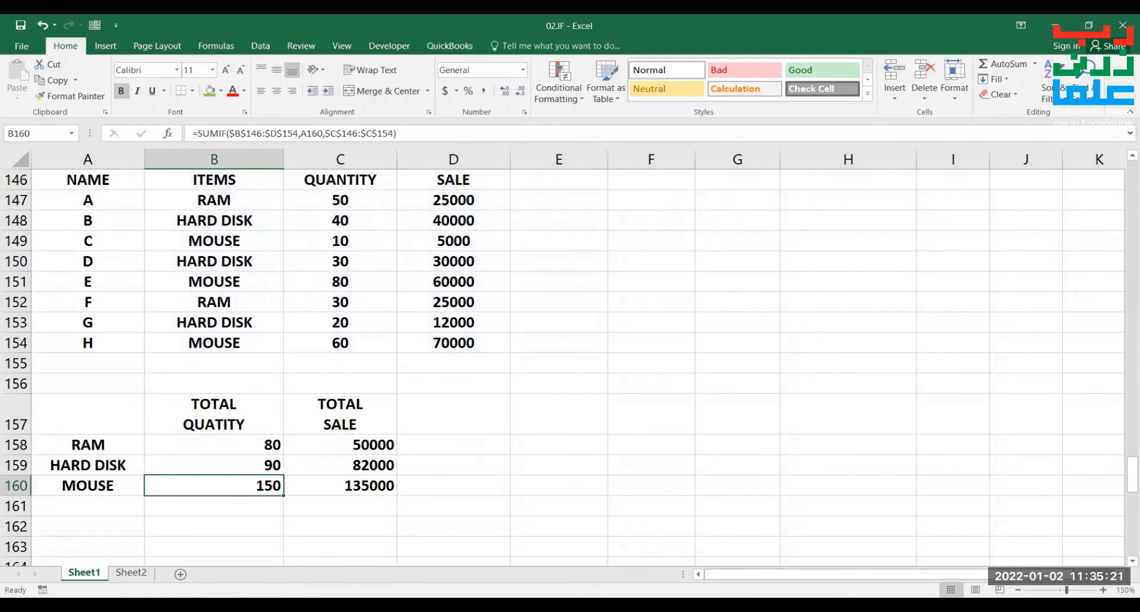
Begin a COUNTIF formula in B192 for the RAM total transactions below the COUNTIF ADVANCED table.
scroll(570, 356, down, 2)
scroll(570, 356, down, 8)
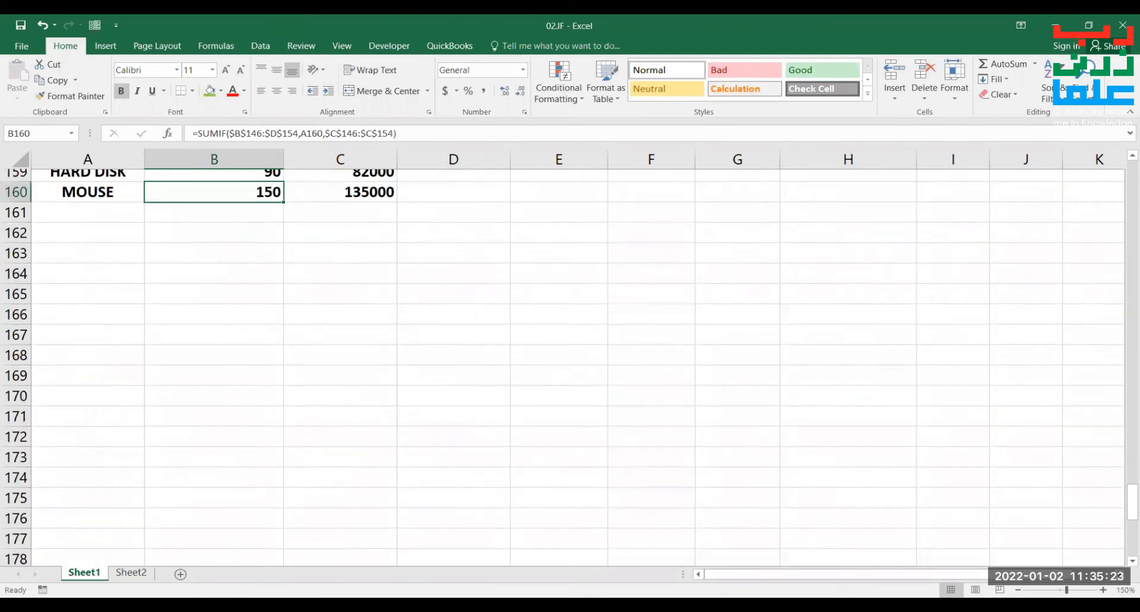
scroll(124, 527, down, 2)
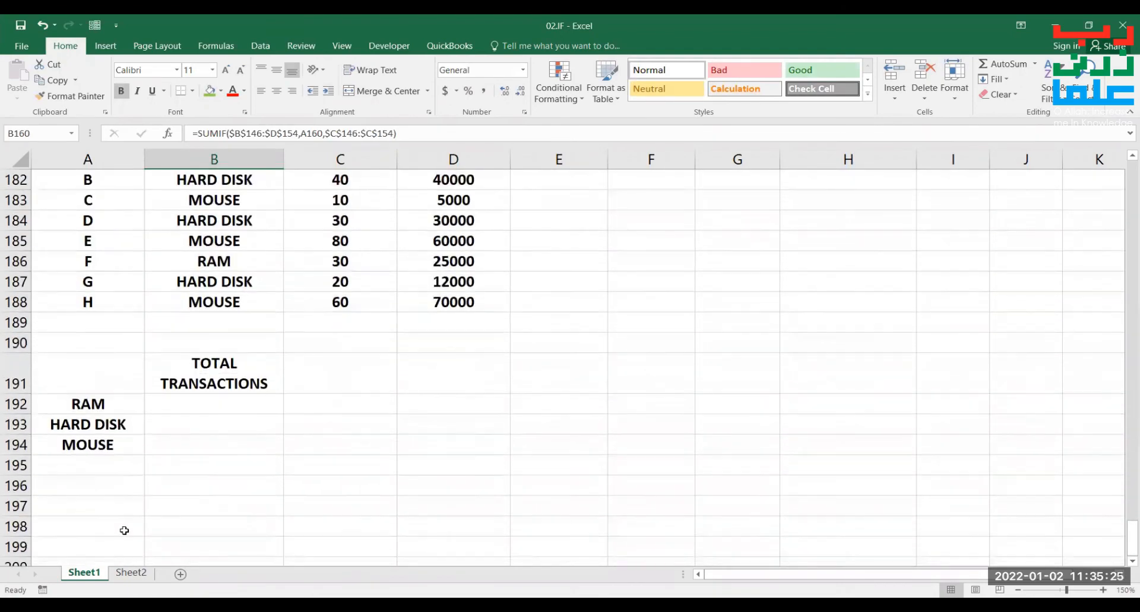
scroll(237, 440, up, 1)
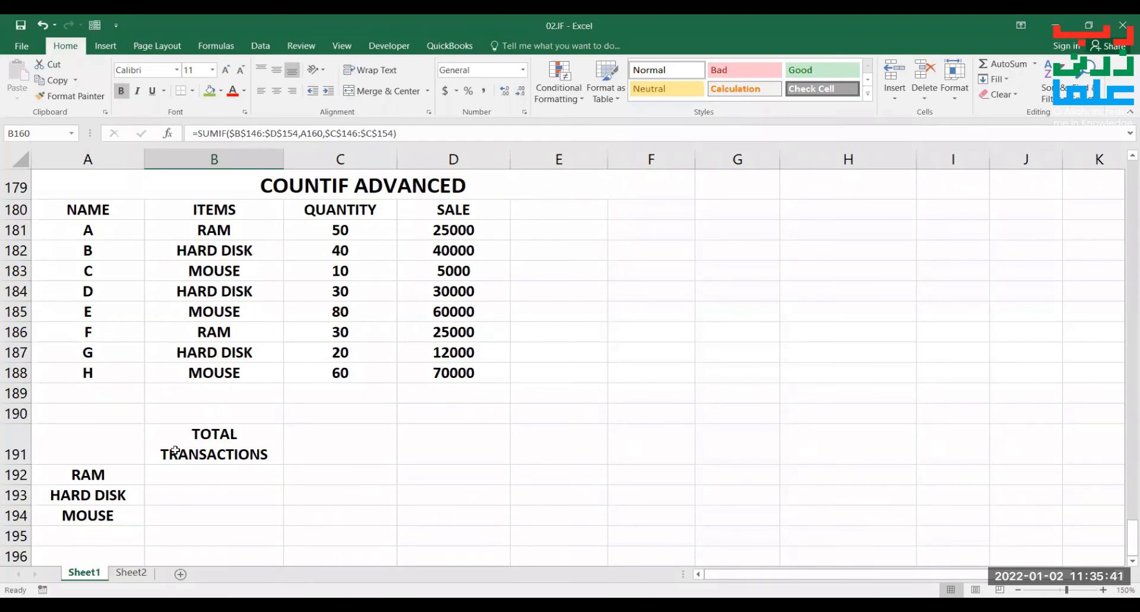
click(247, 470)
click(248, 475)
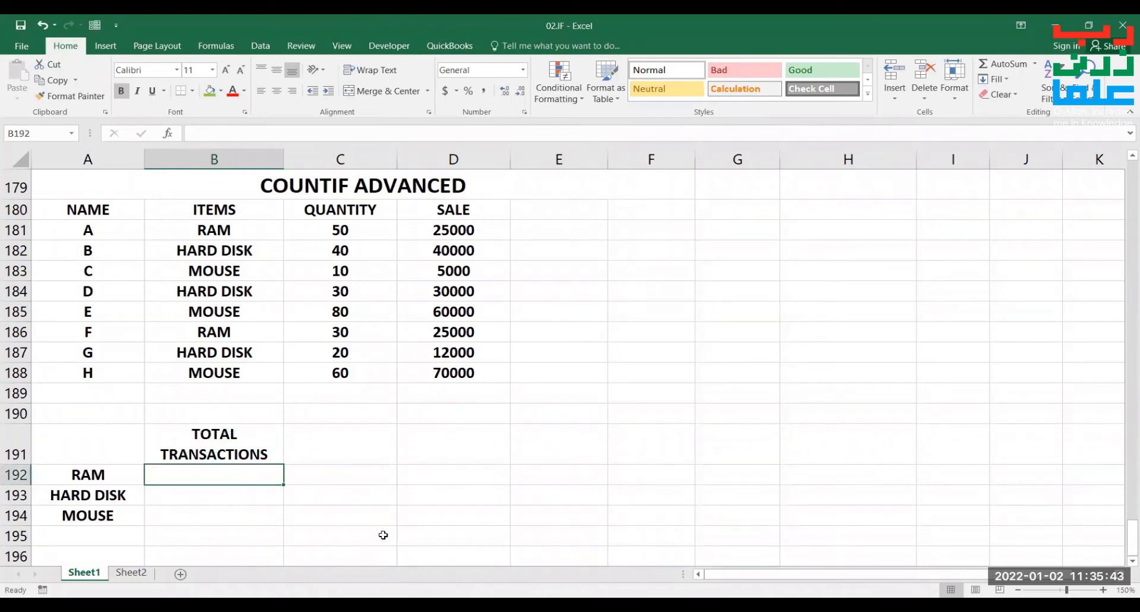
text(=)
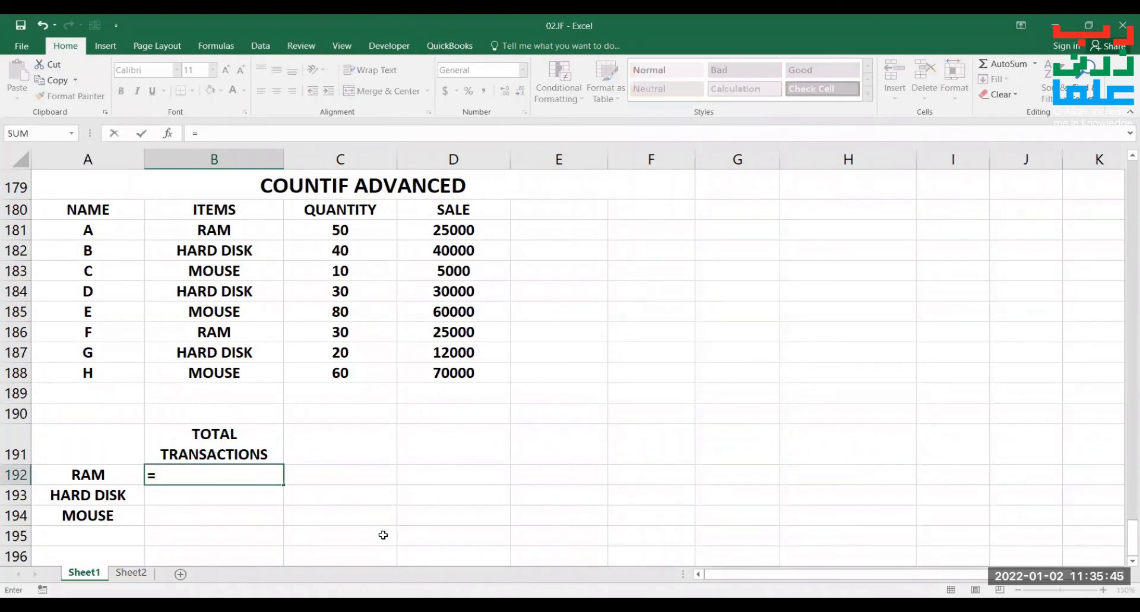
text(COUNTIF)
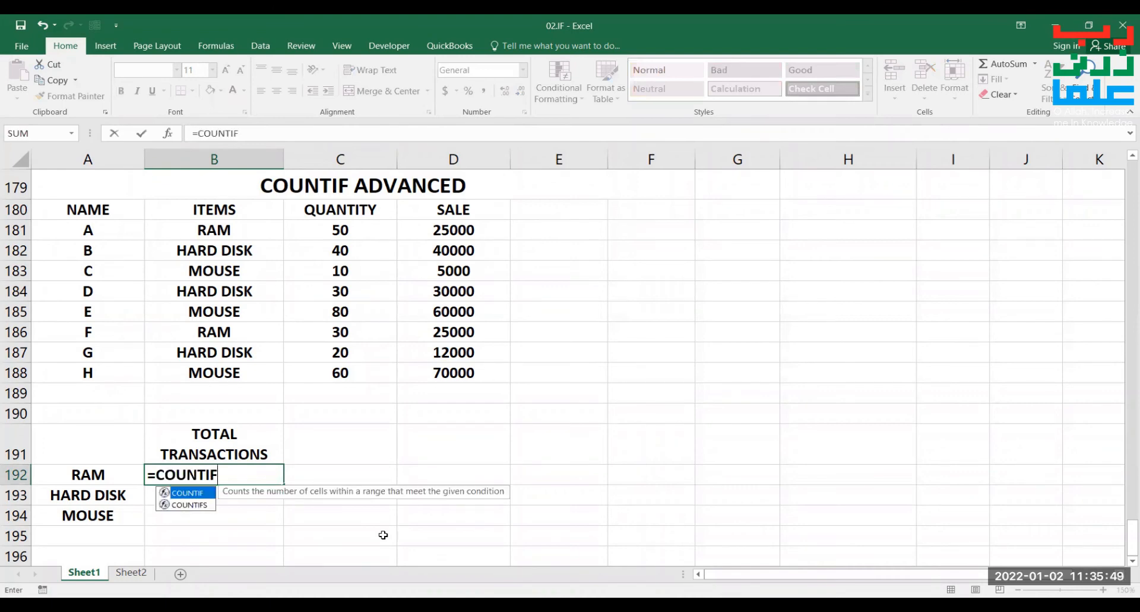
text(()
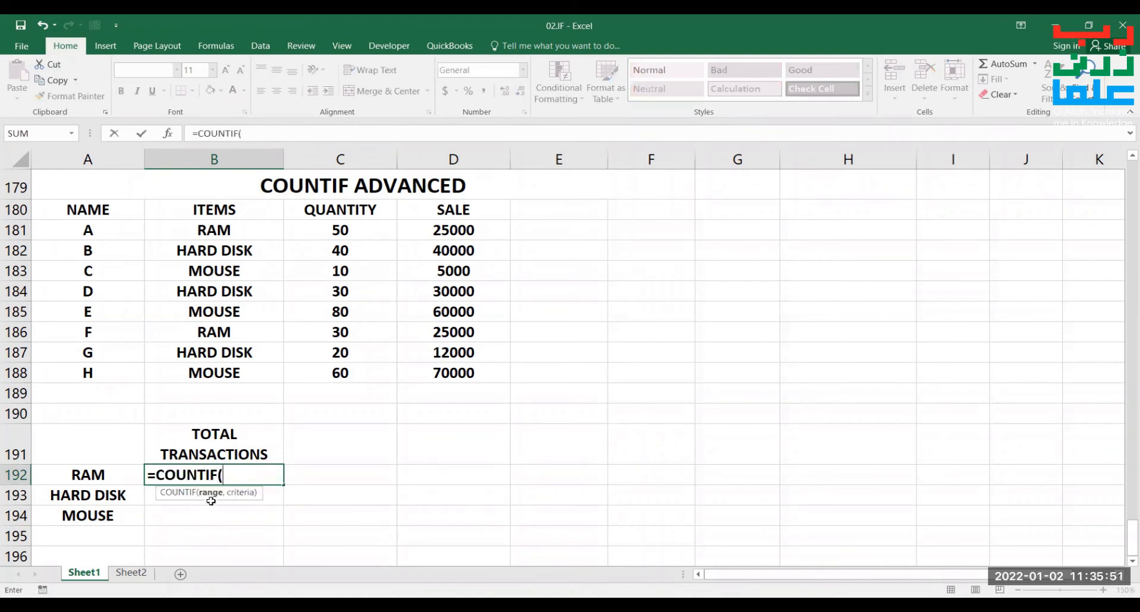
Set the COUNTIF range in B192 to the ITEMS column as the absolute reference $B$180:$B$188.
click(215, 206)
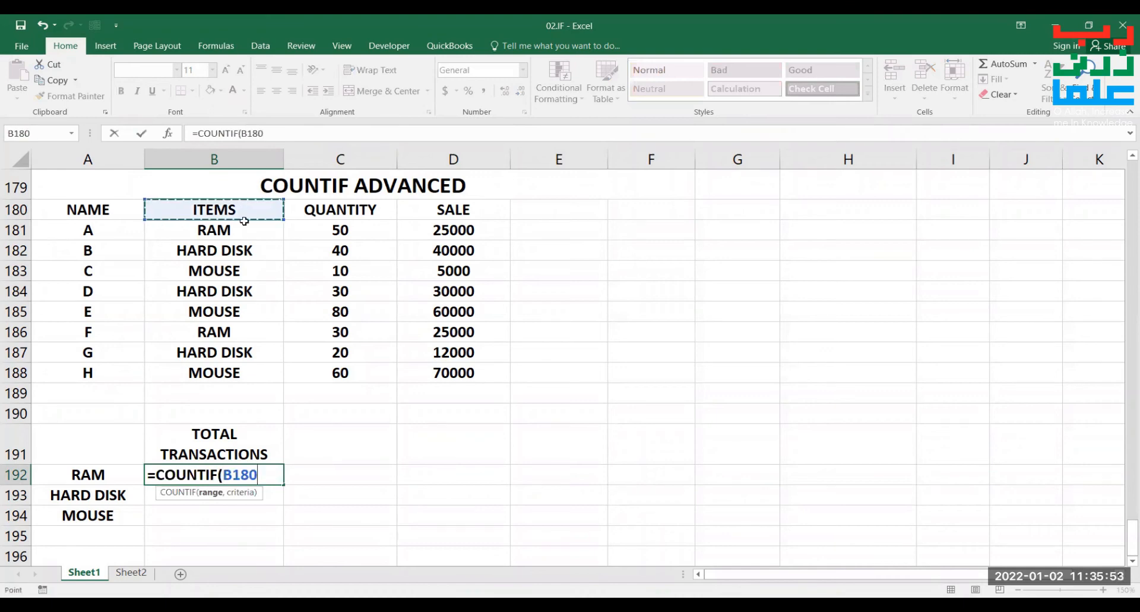
shift+click(461, 373)
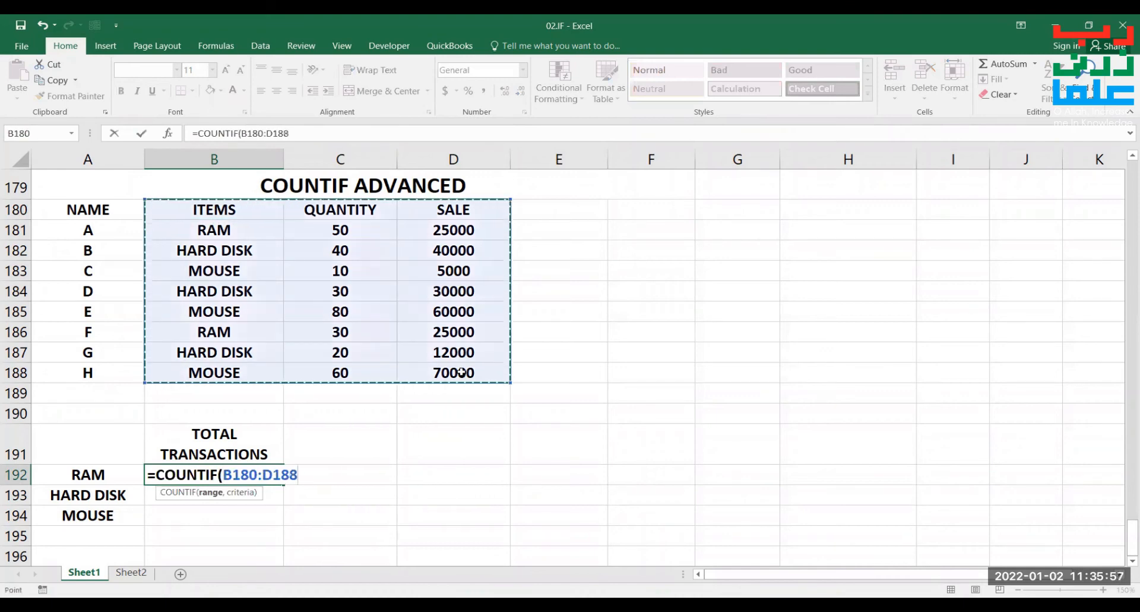
click(254, 215)
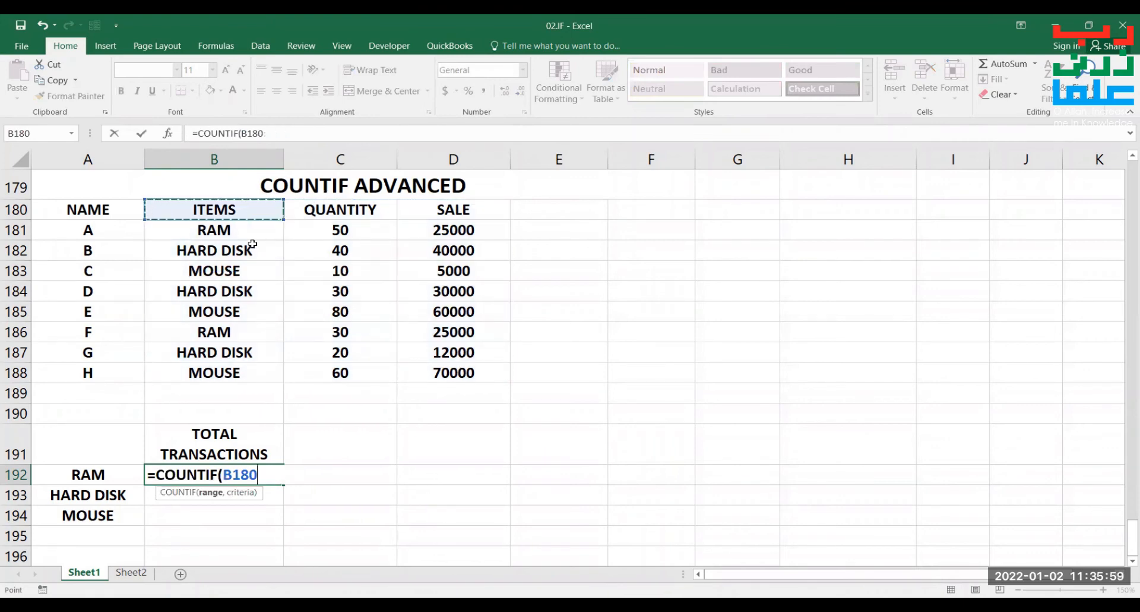
key(ctrl+shift+Down)
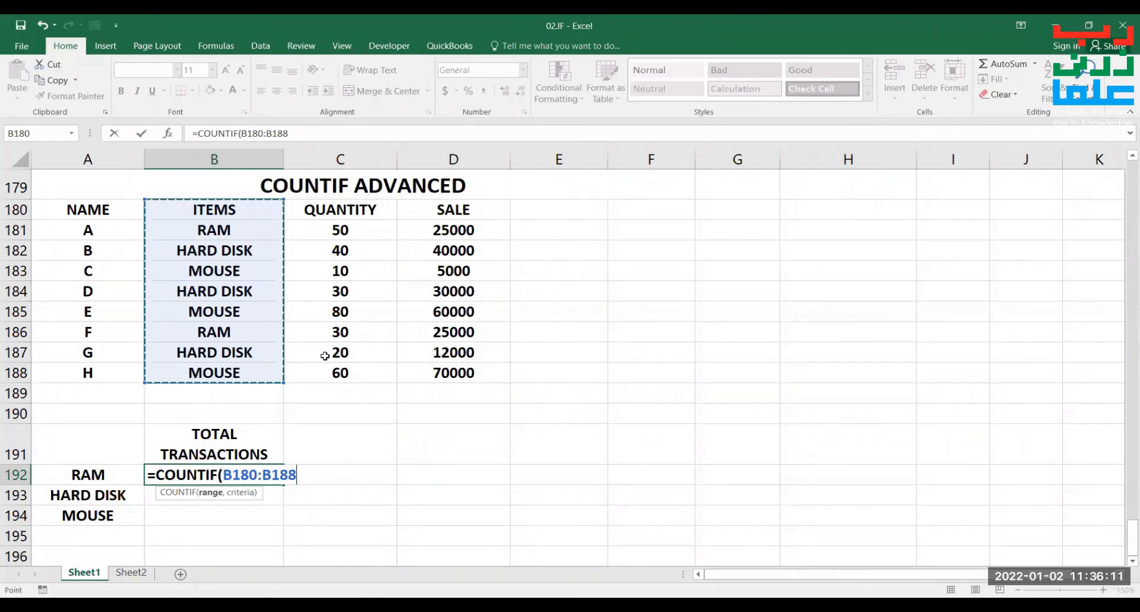
key(F4)
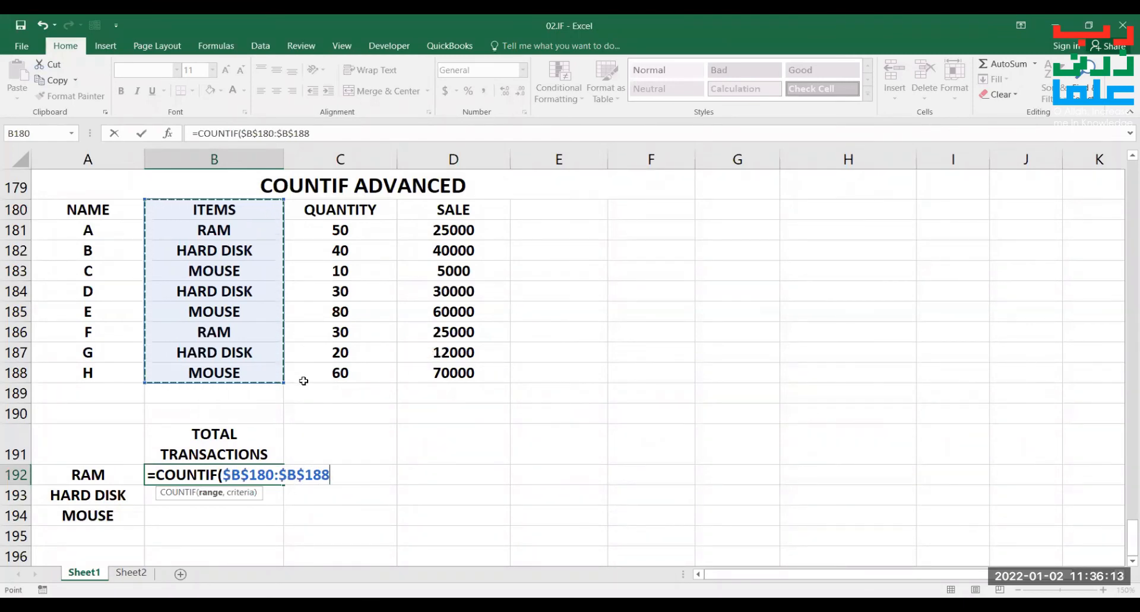
Complete the B192 COUNTIF formula with criterion A192 and copy it down to B194.
text(,)
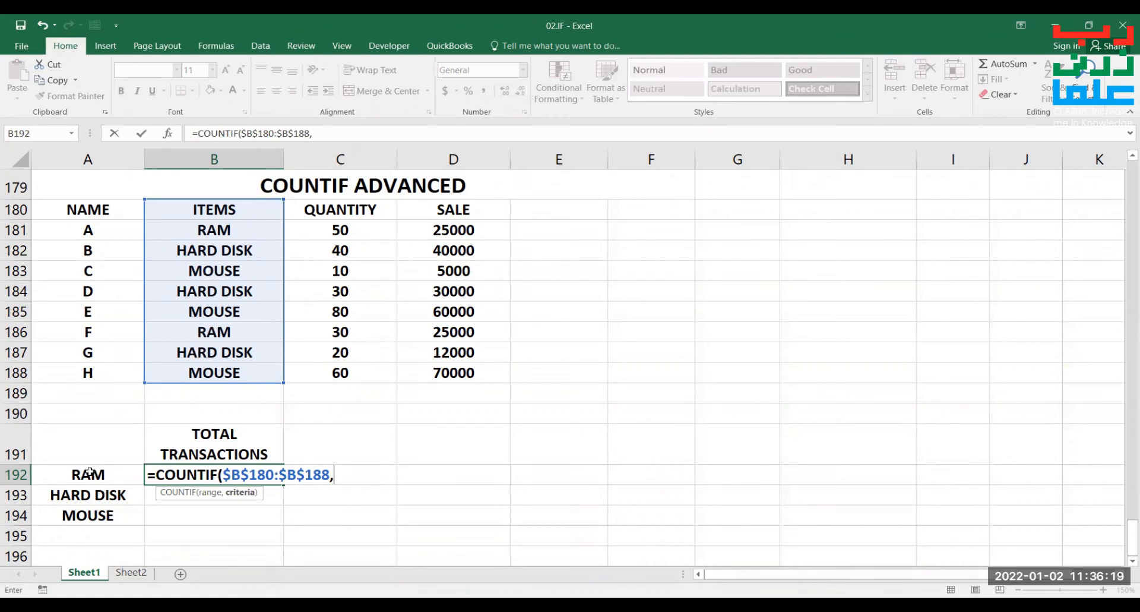
click(118, 474)
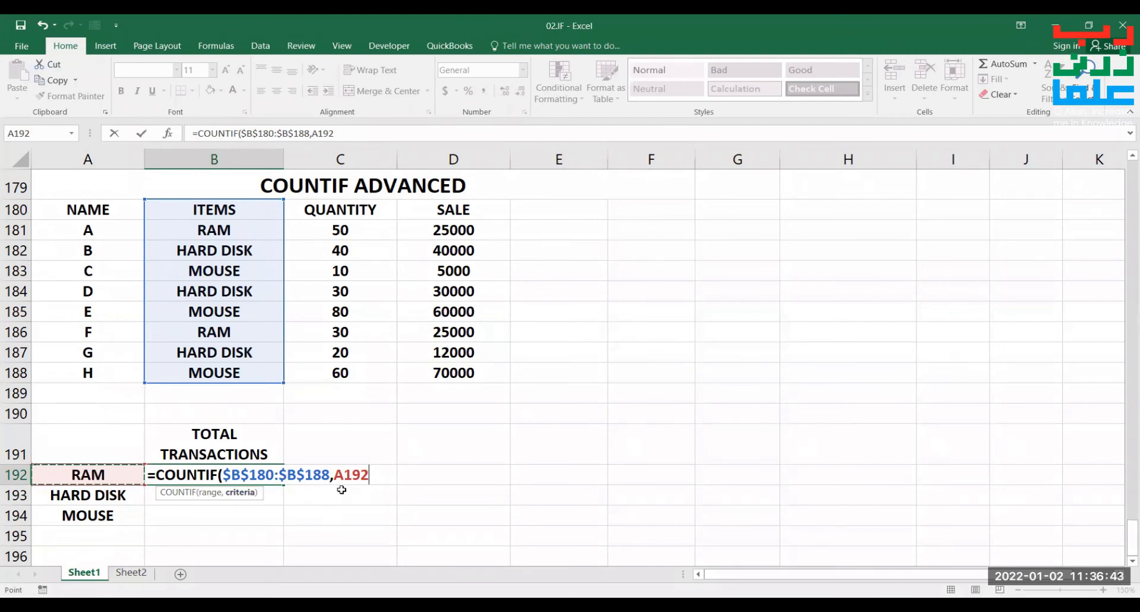
text())
key(Return)
click(275, 474)
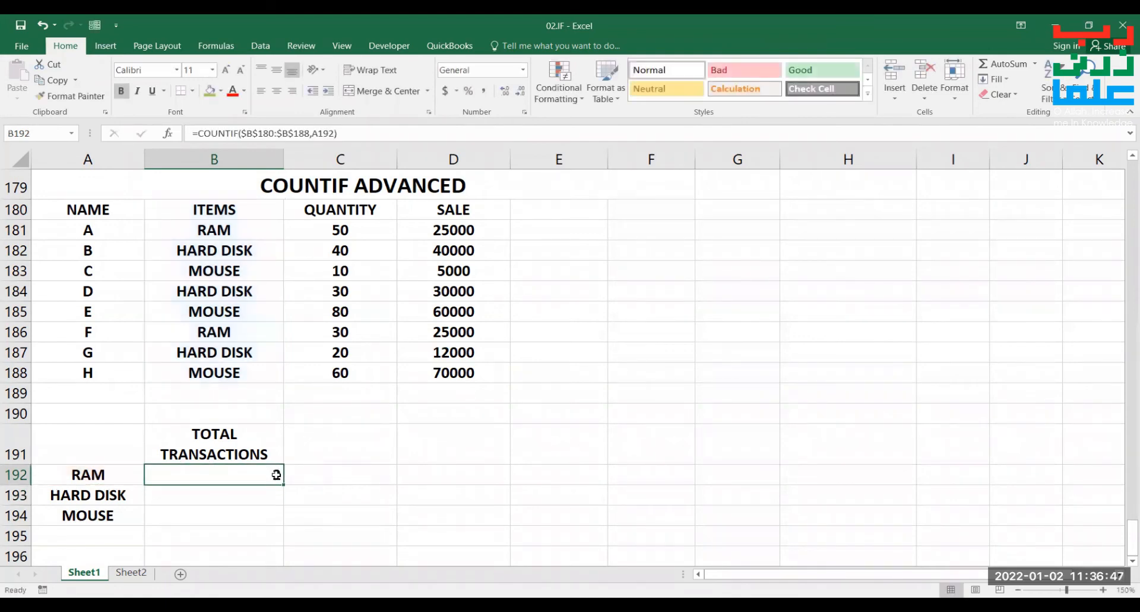
drag(279, 484, 290, 537)
Check the RAM transaction count against the RAM entries in column B, and review the range and criterion of the B192 formula.
click(241, 270)
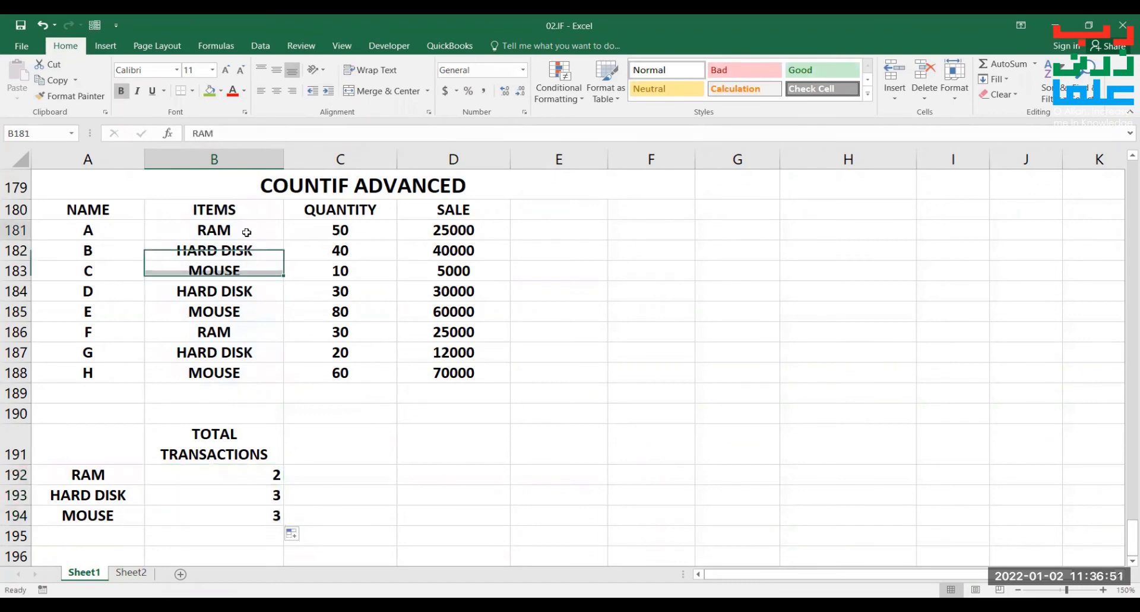
click(244, 230)
click(232, 333)
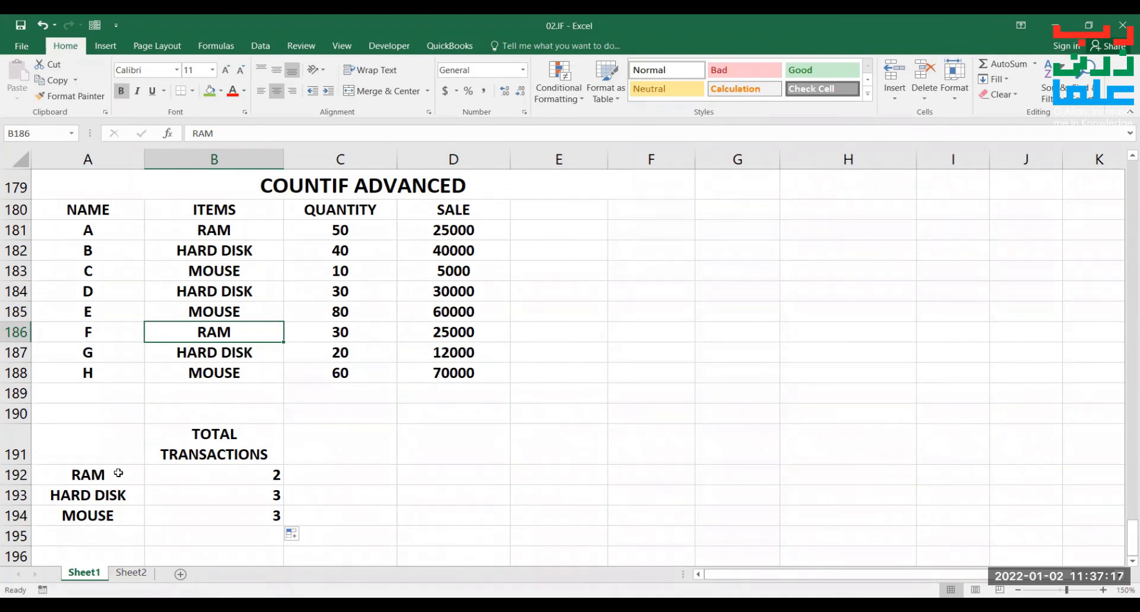
double_click(266, 478)
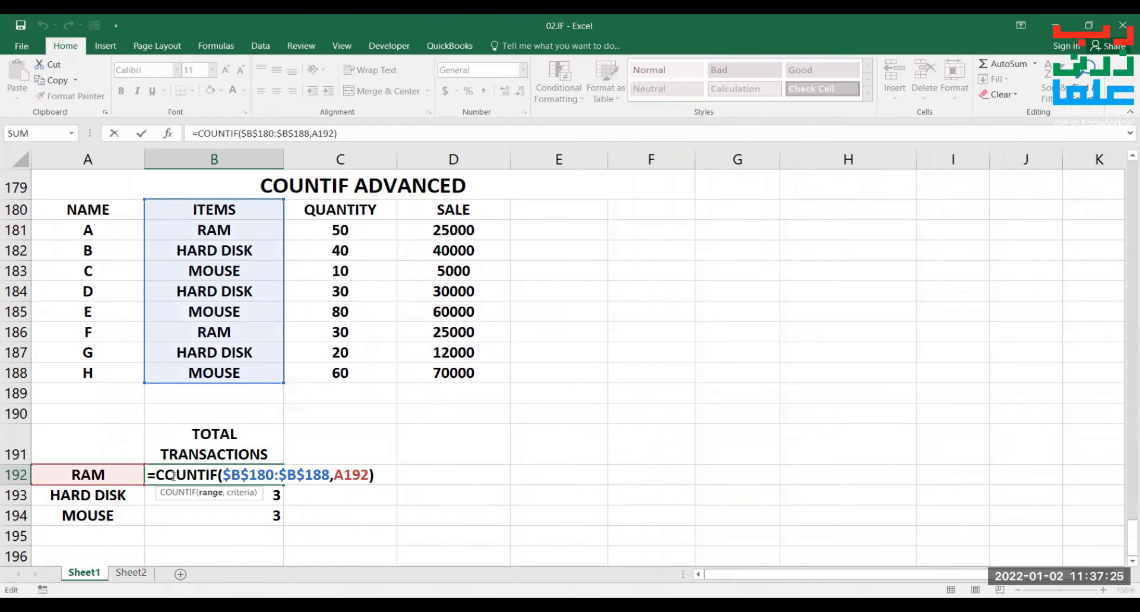
key(ctrl+Return)
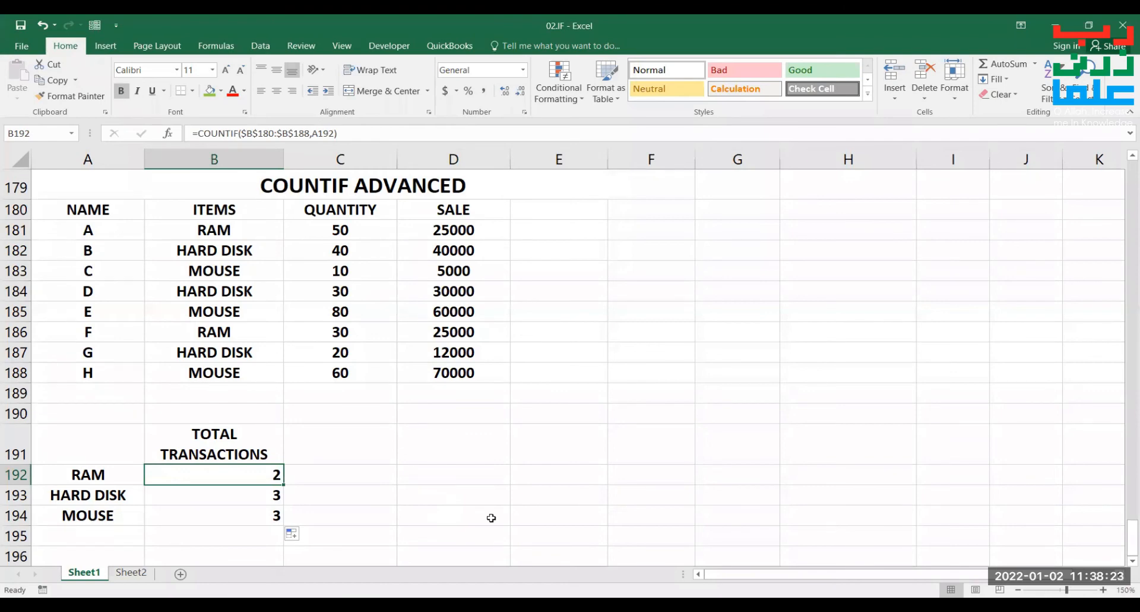
Switch to the 03.VL workbook and clear the existing commissions in C3:C10 of VLOOKUP EXAMPLE-1.
key(alt+Tab)
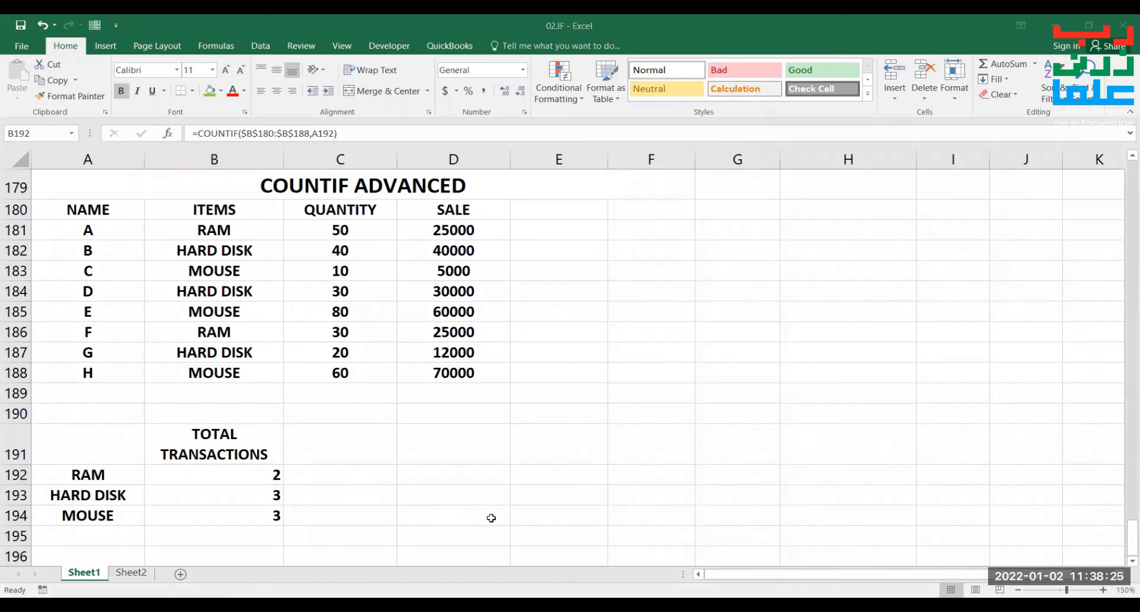
click(871, 497)
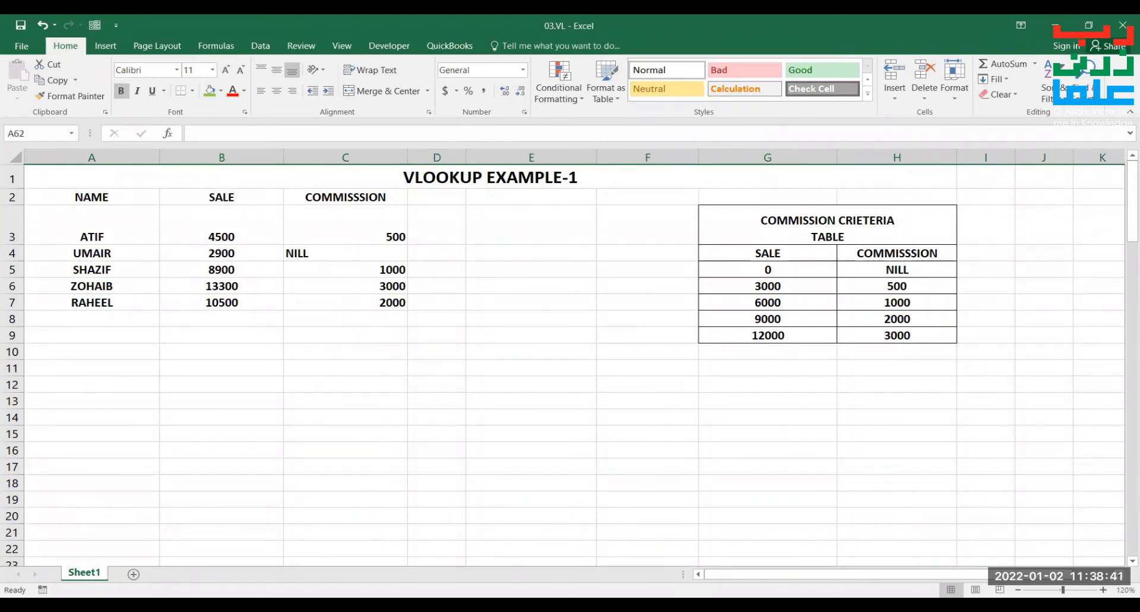
click(641, 356)
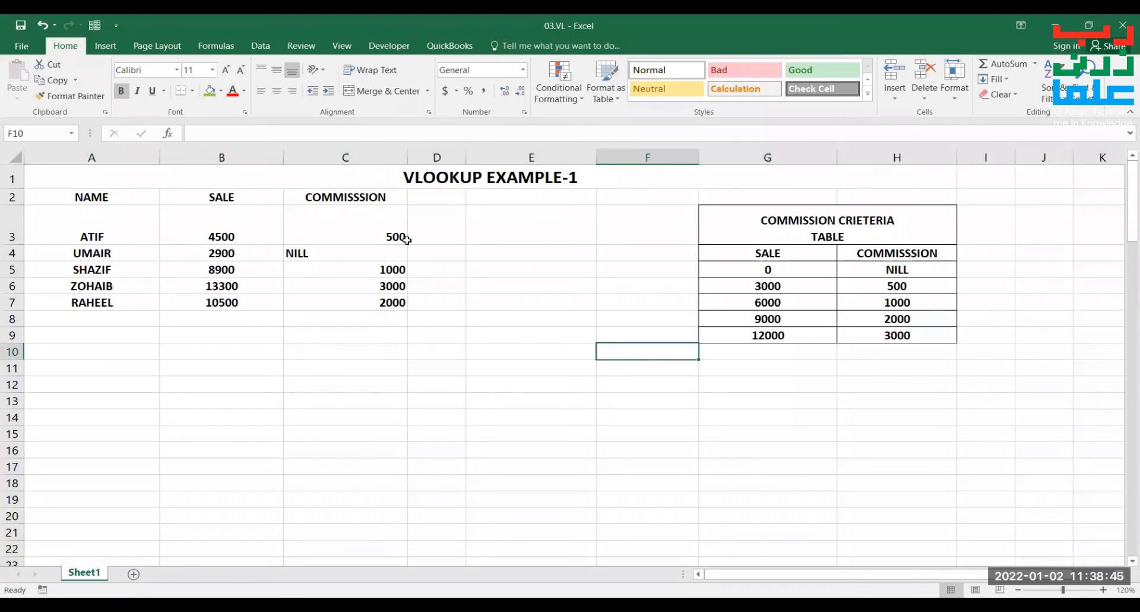
drag(406, 239, 374, 352)
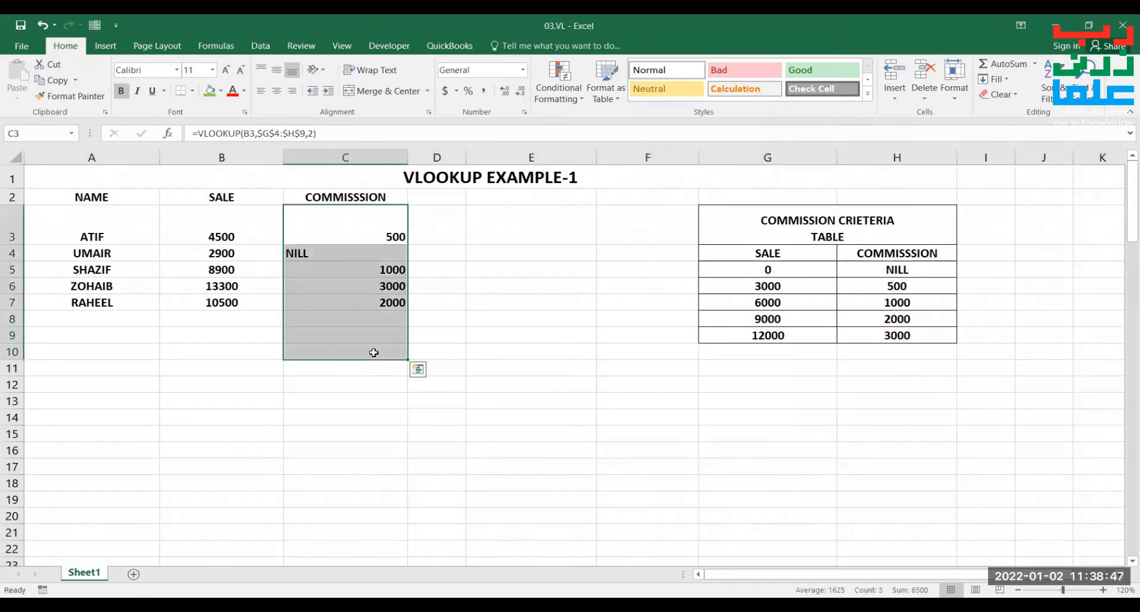
key(Delete)
click(457, 402)
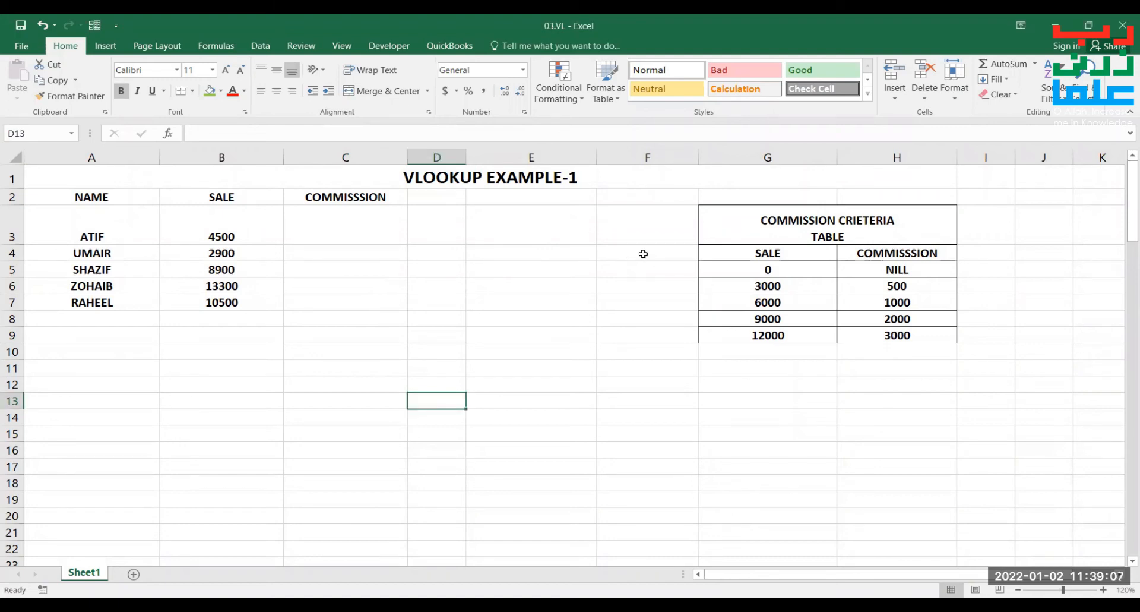
Clear the commission criteria table in G3:H10 and undo the deletion.
drag(774, 228, 880, 354)
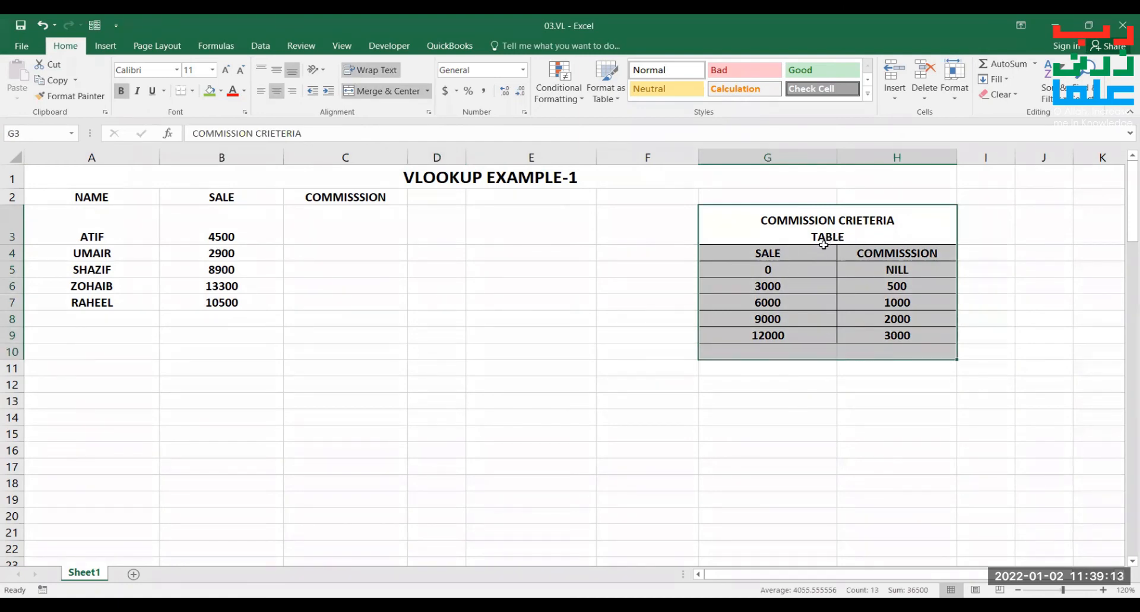
key(Delete)
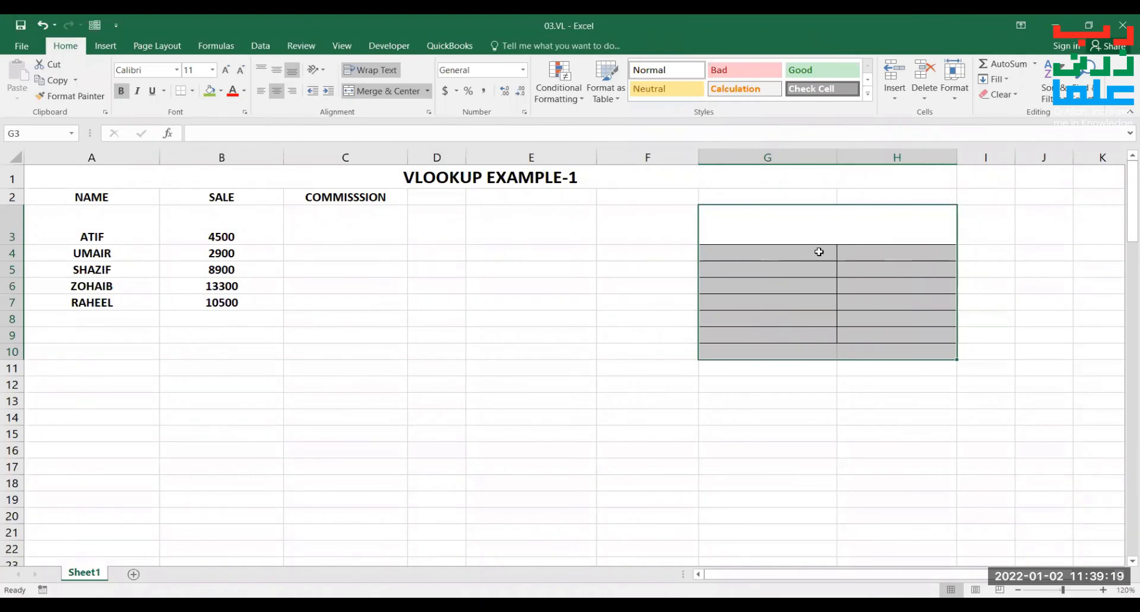
key(ctrl+z)
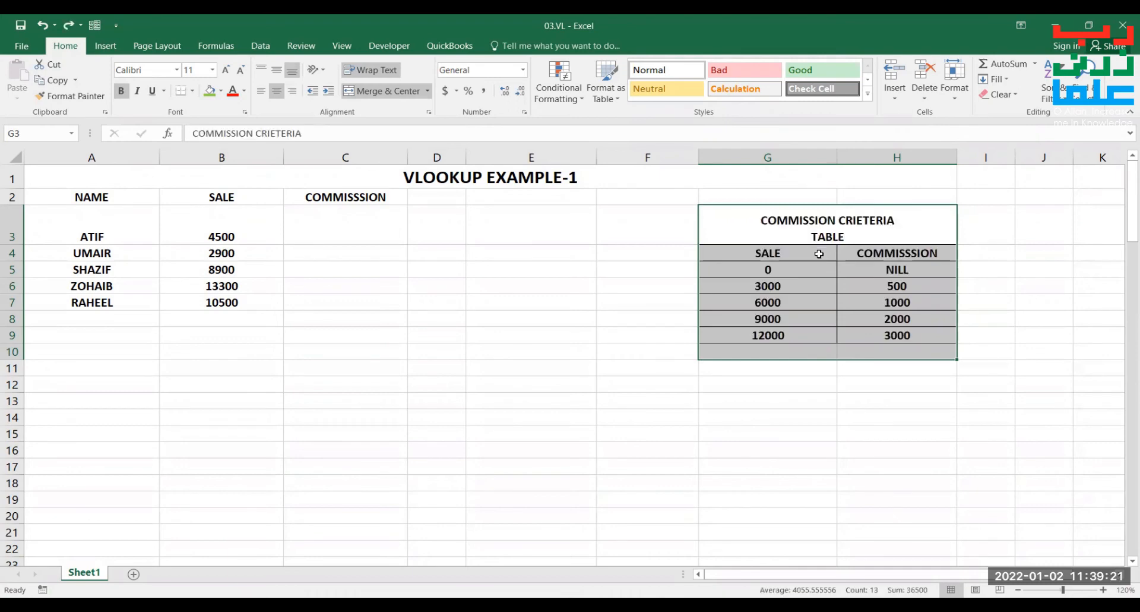
Delete the contents of G3:H13, including the commission criteria table, and restore them.
click(363, 234)
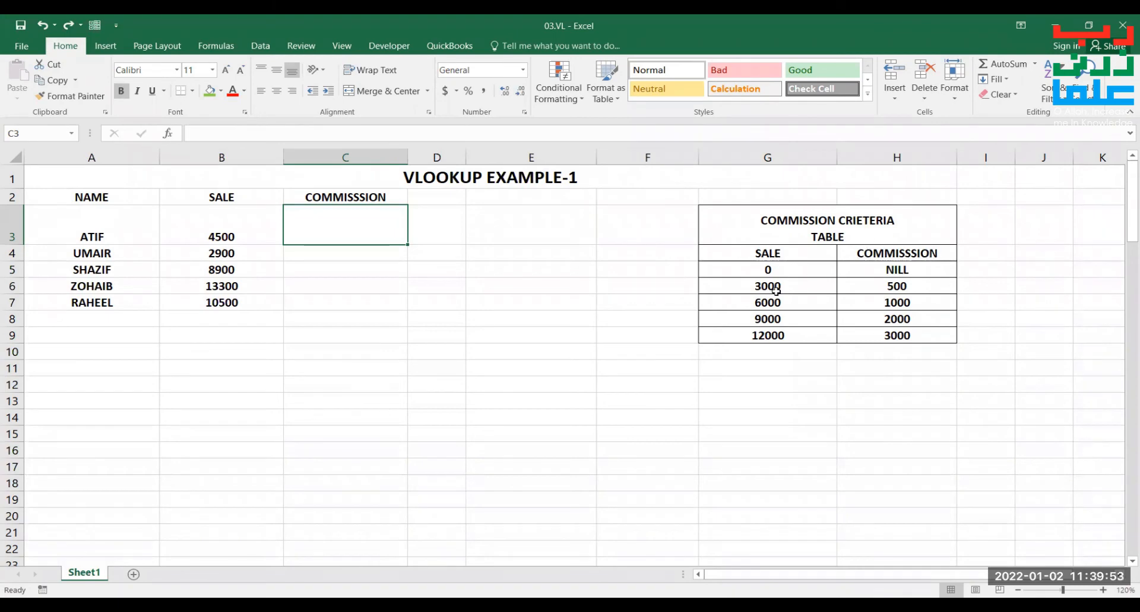
click(798, 241)
drag(838, 271, 914, 398)
click(828, 227)
drag(862, 305, 875, 400)
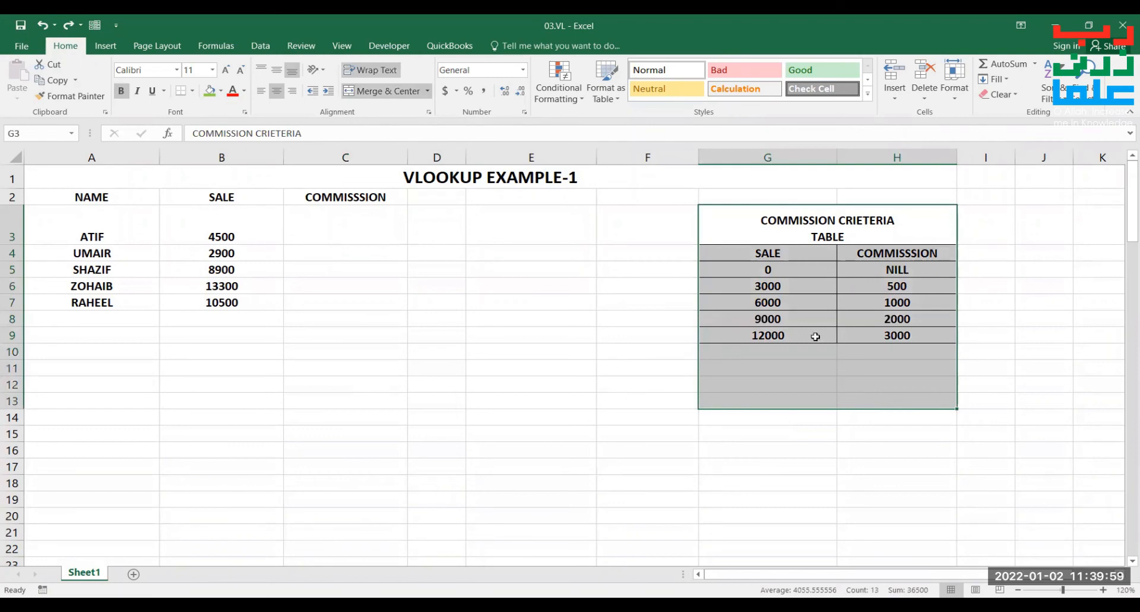
key(Delete)
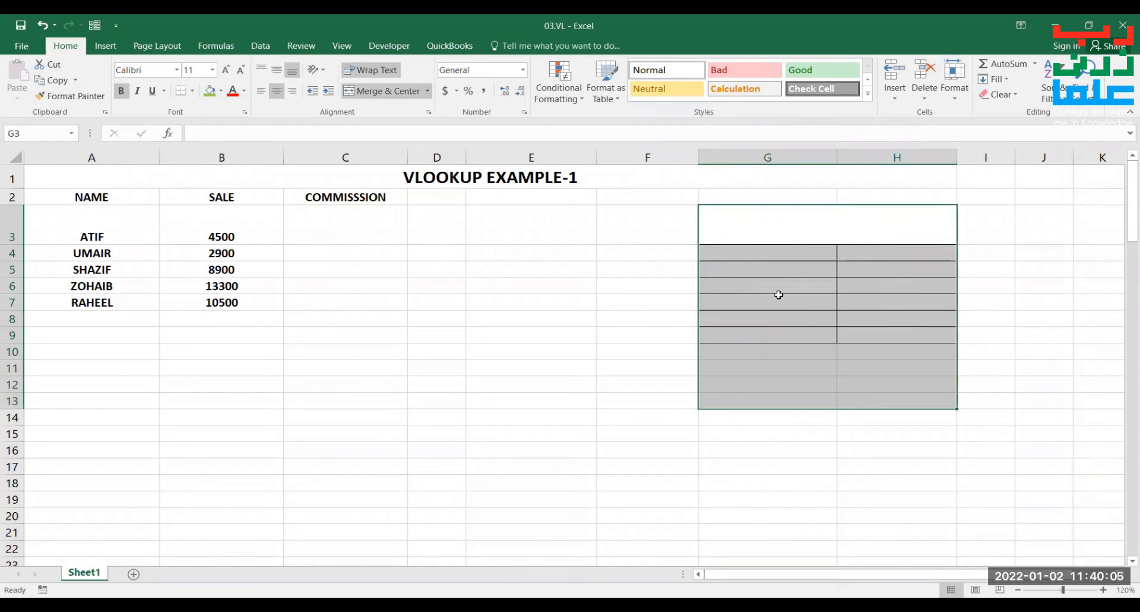
key(ctrl+z)
click(740, 380)
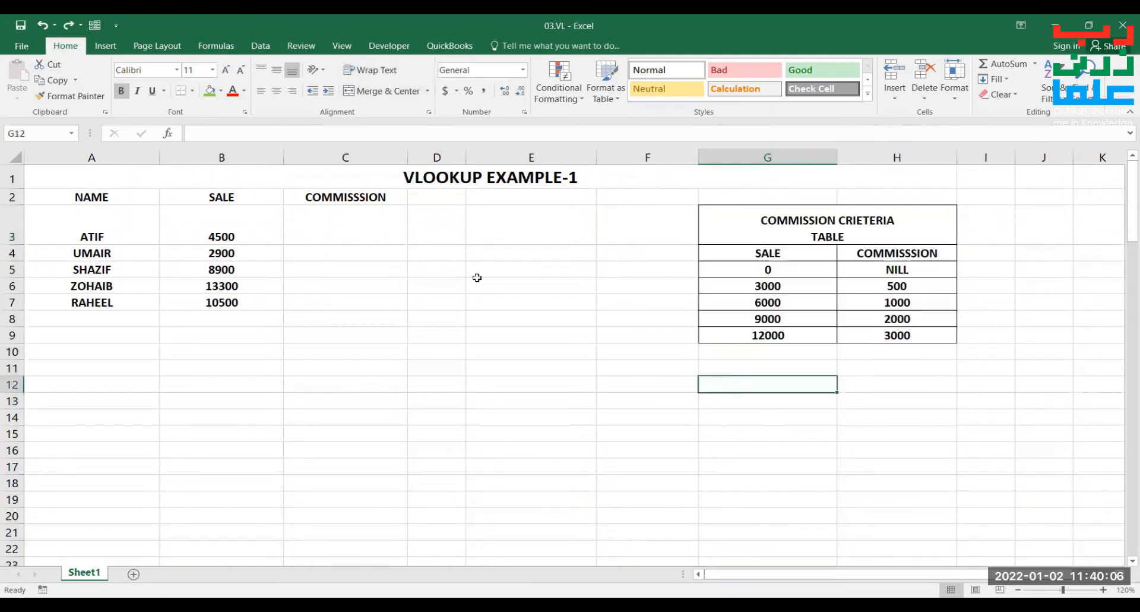
Enter =VLOOKUP(B3,$G$4:$H$9,2) in cell C3 to look up the first commission from the criteria table.
click(377, 221)
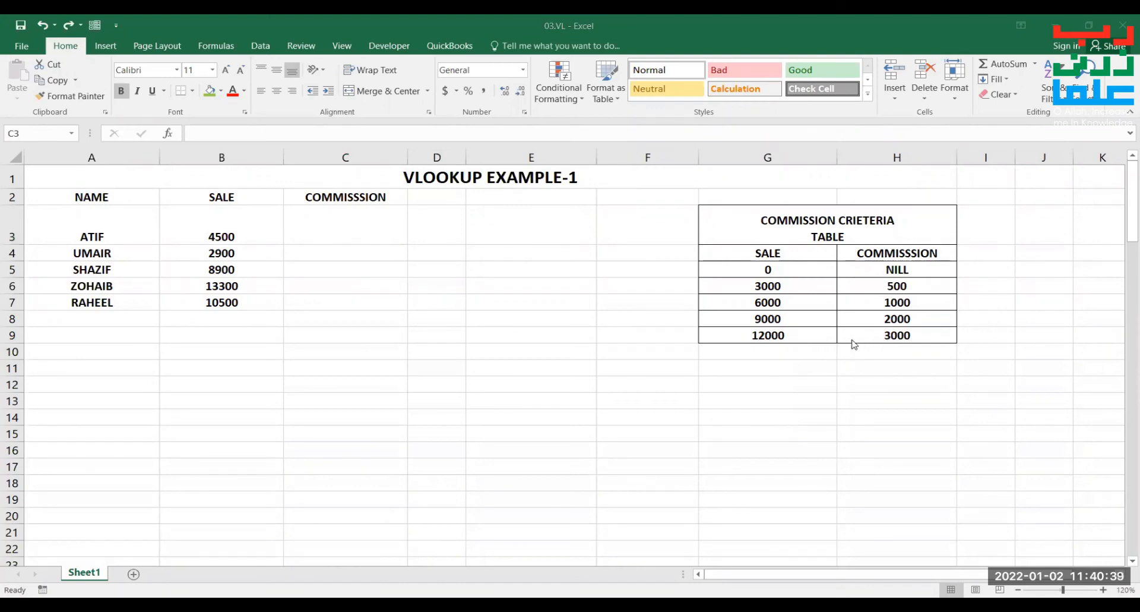
click(347, 236)
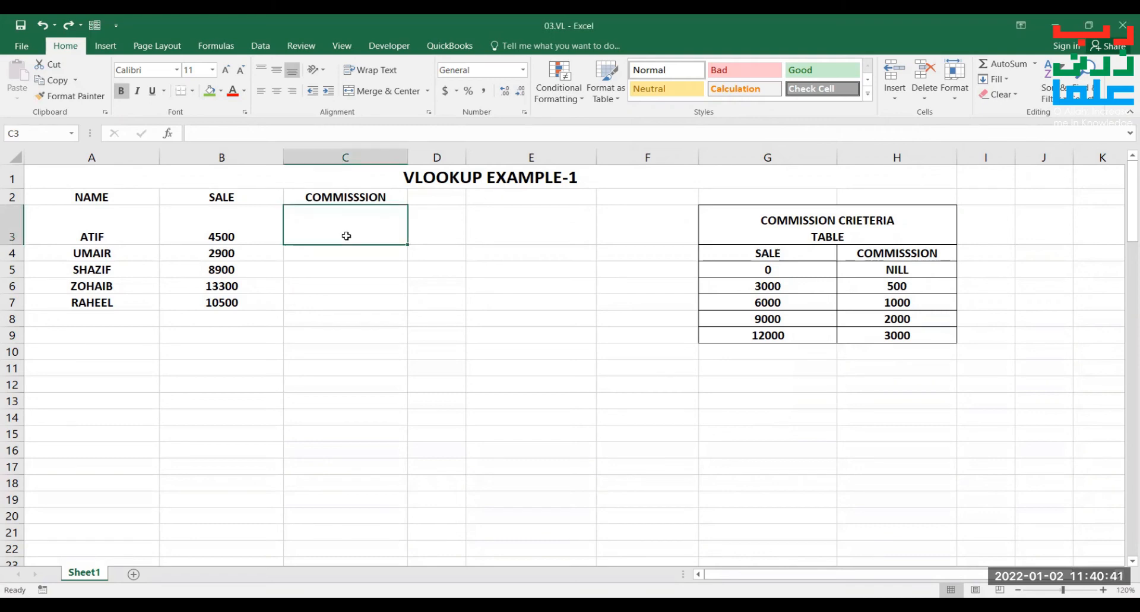
text(=)
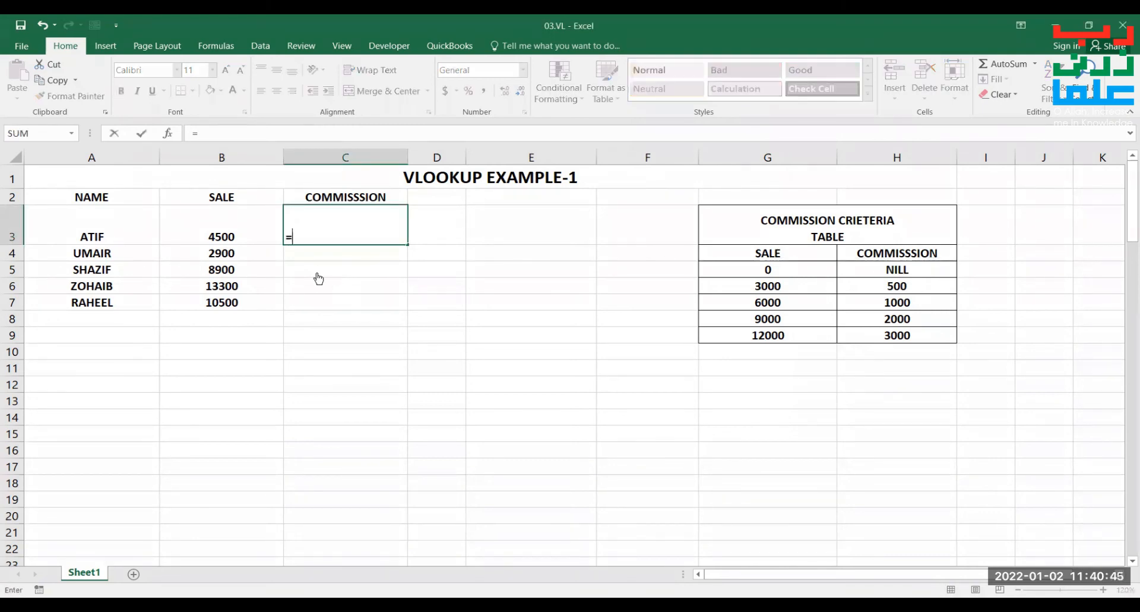
text(VLOOKUP()
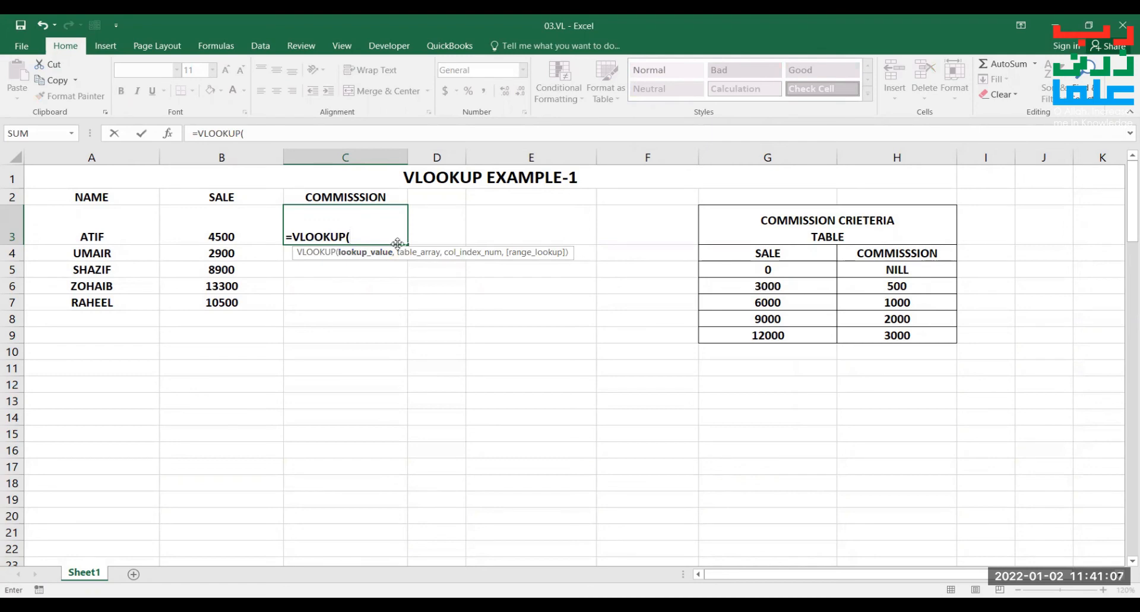
click(231, 233)
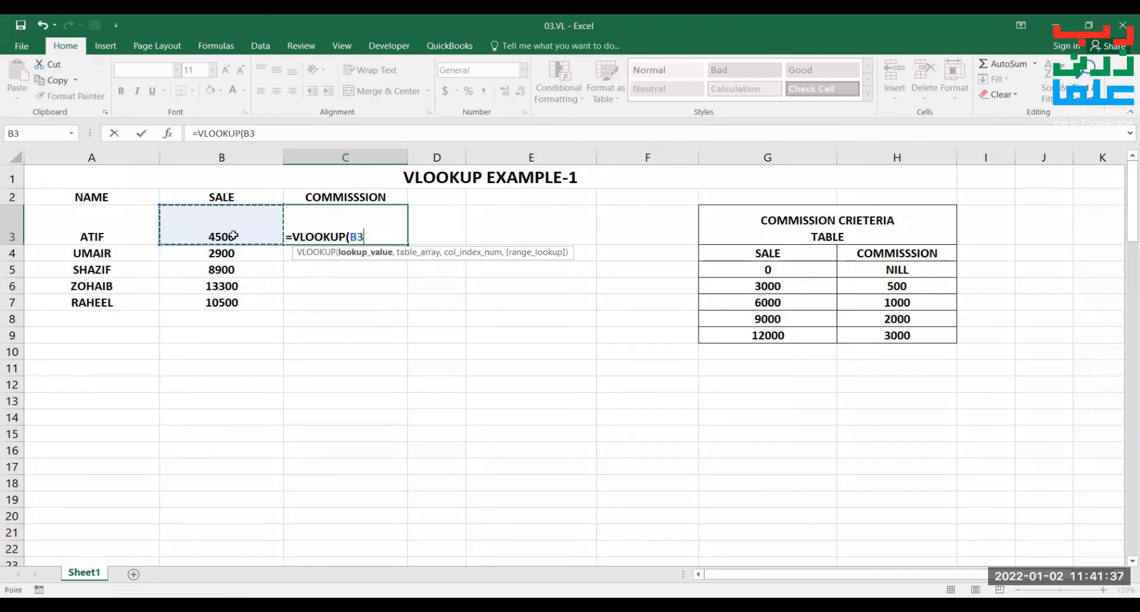
text(,)
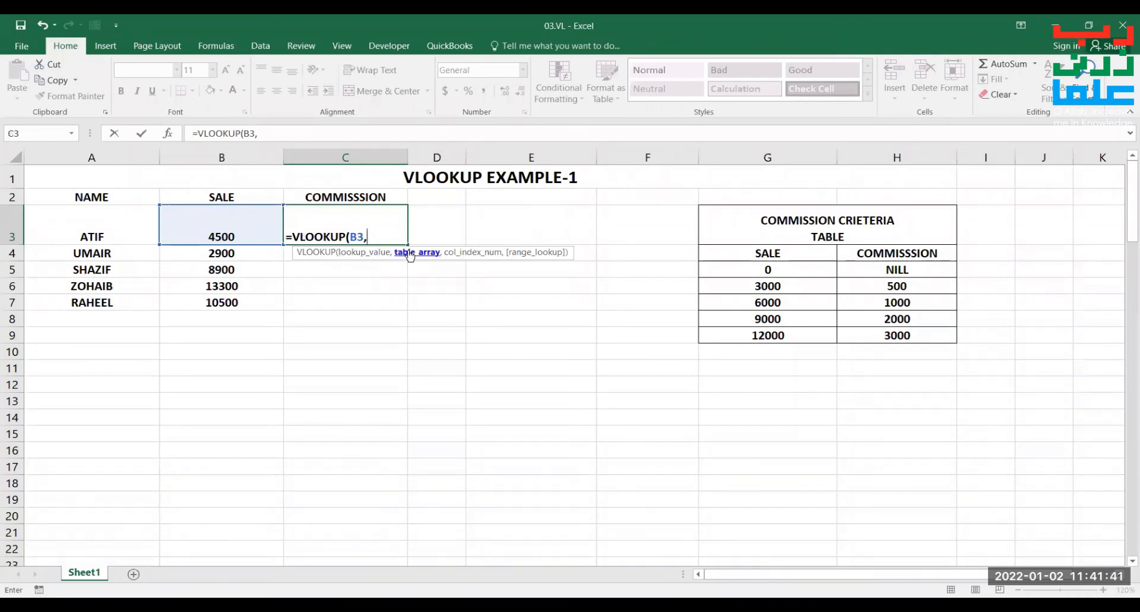
click(742, 250)
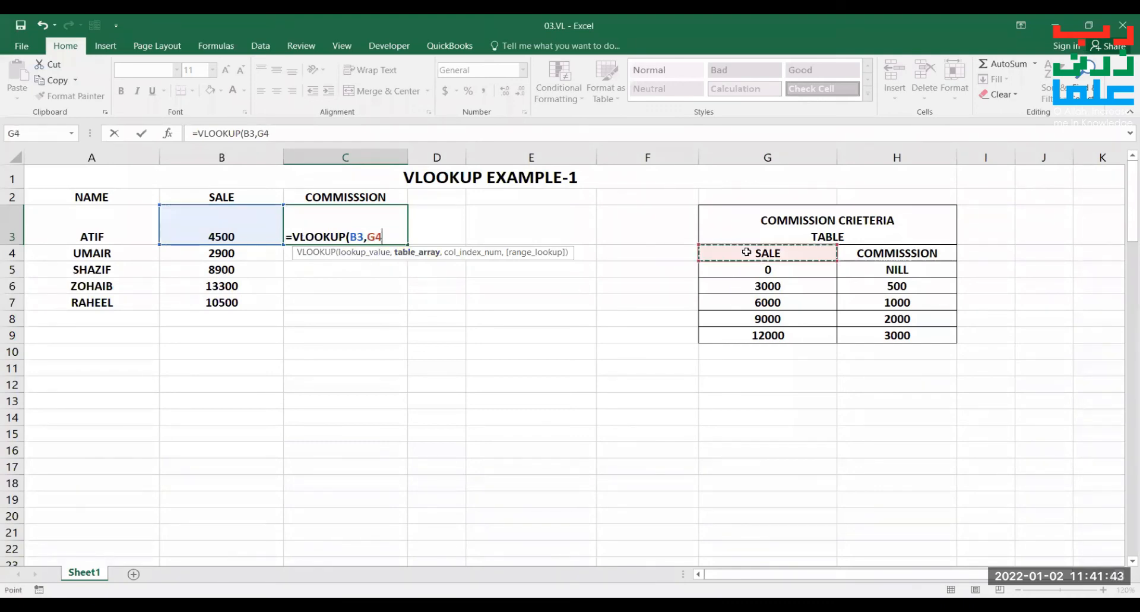
shift+click(928, 340)
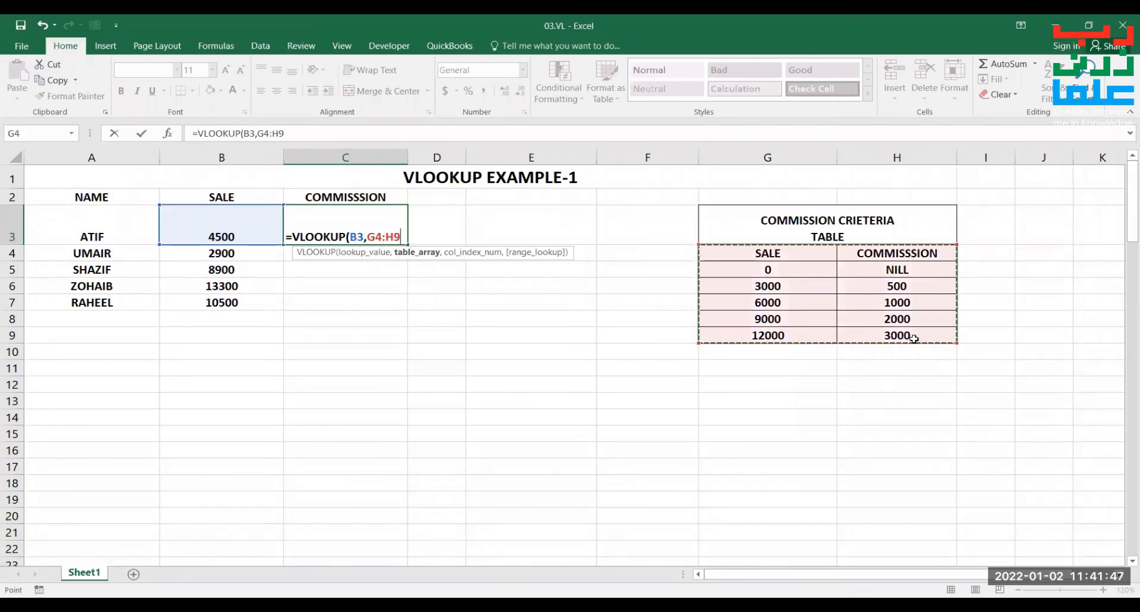
key(F4)
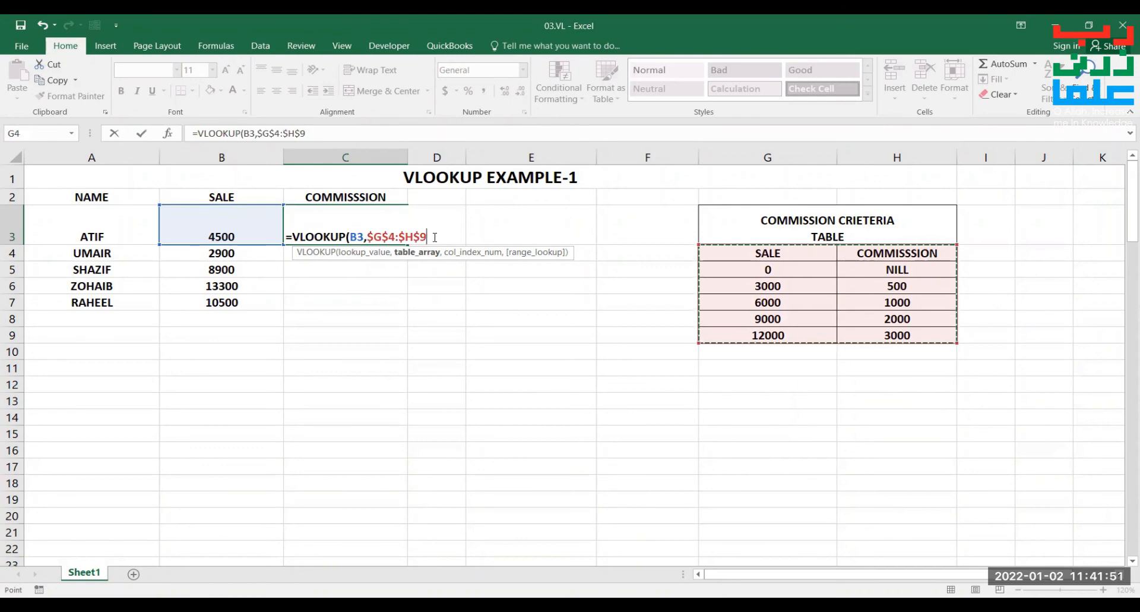
text(,)
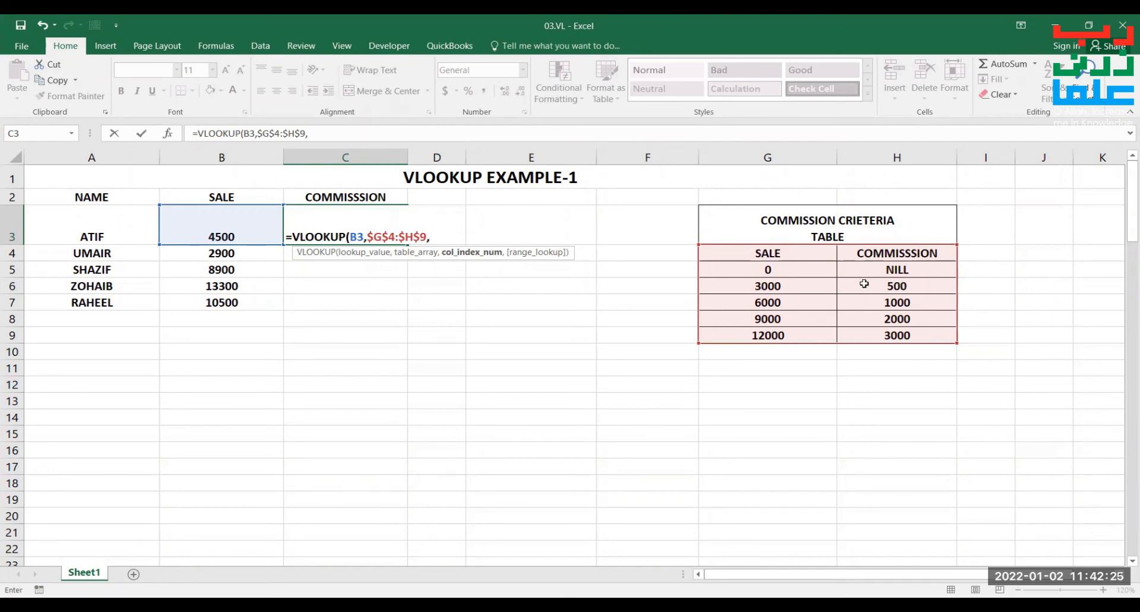
click(435, 234)
key(Return)
Copy the VLOOKUP formula from C3 down through C7 for the remaining sales.
click(391, 238)
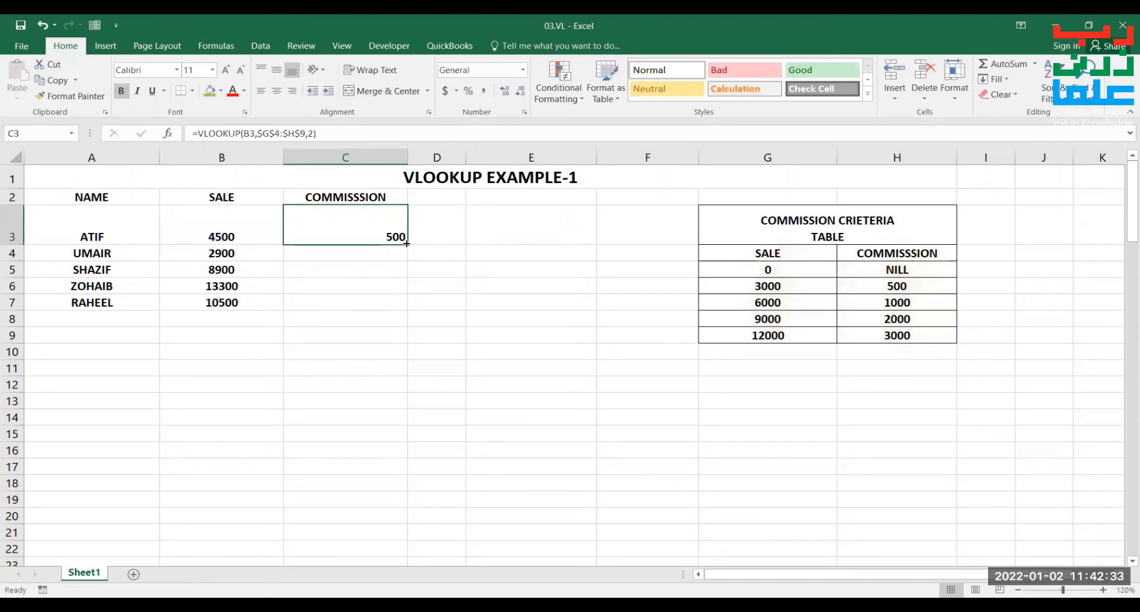
drag(406, 243, 392, 301)
drag(391, 307, 392, 307)
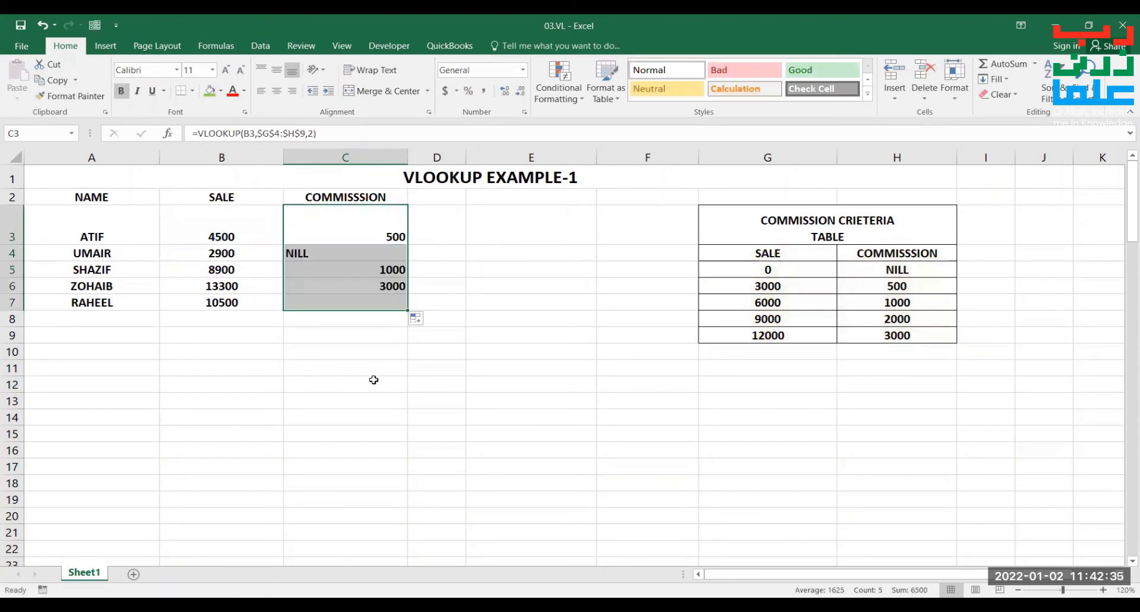
click(364, 369)
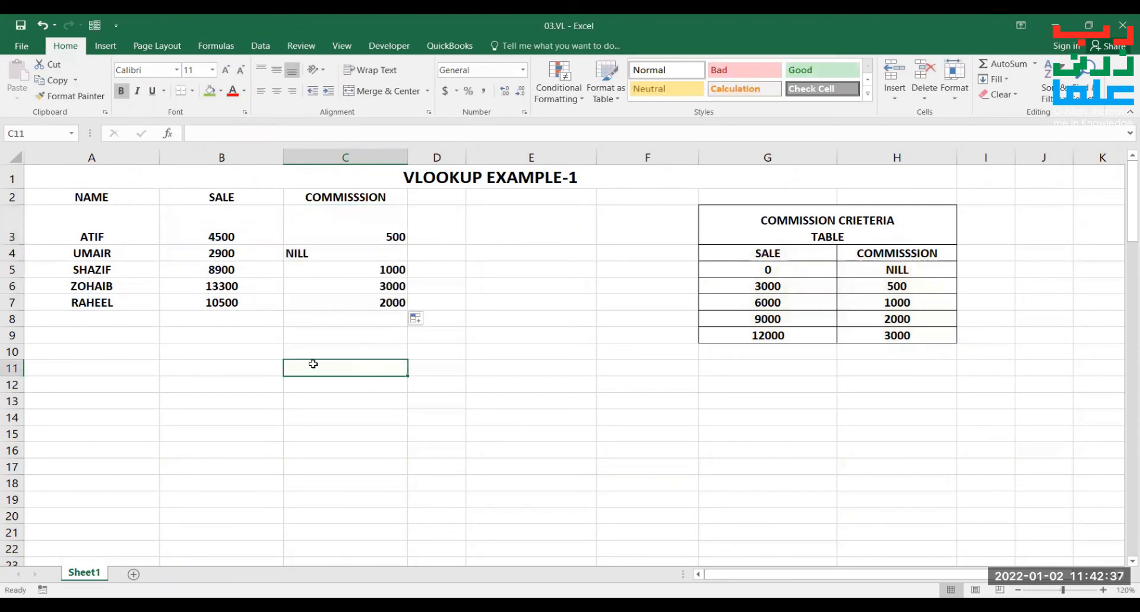
Check the commission formulas in C7 and C4, comparing the sale in B4 with the threshold in G6.
click(310, 306)
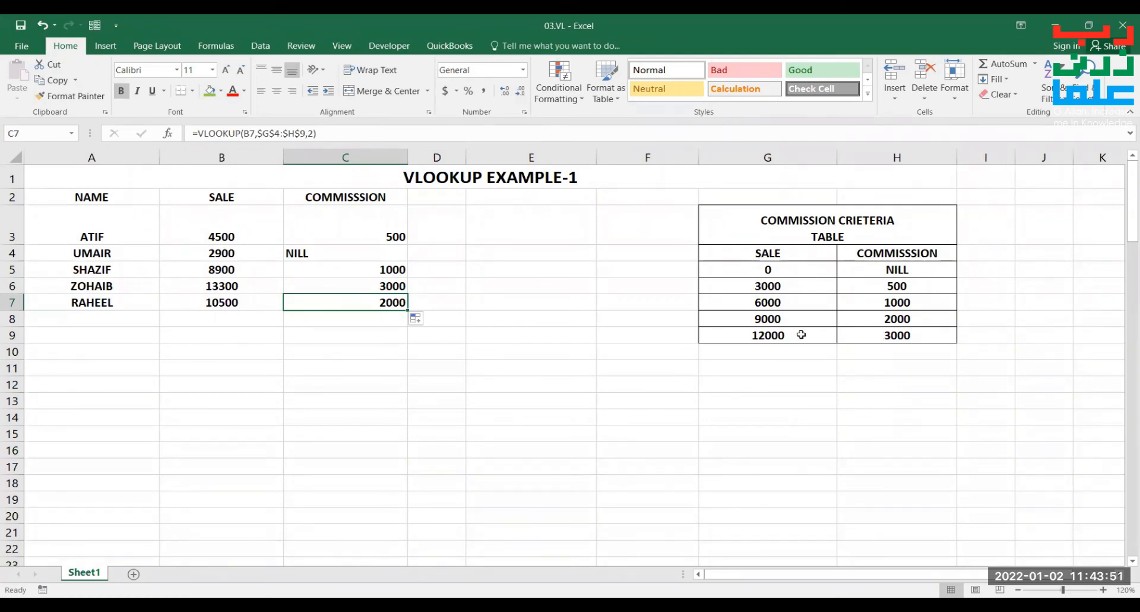
click(349, 253)
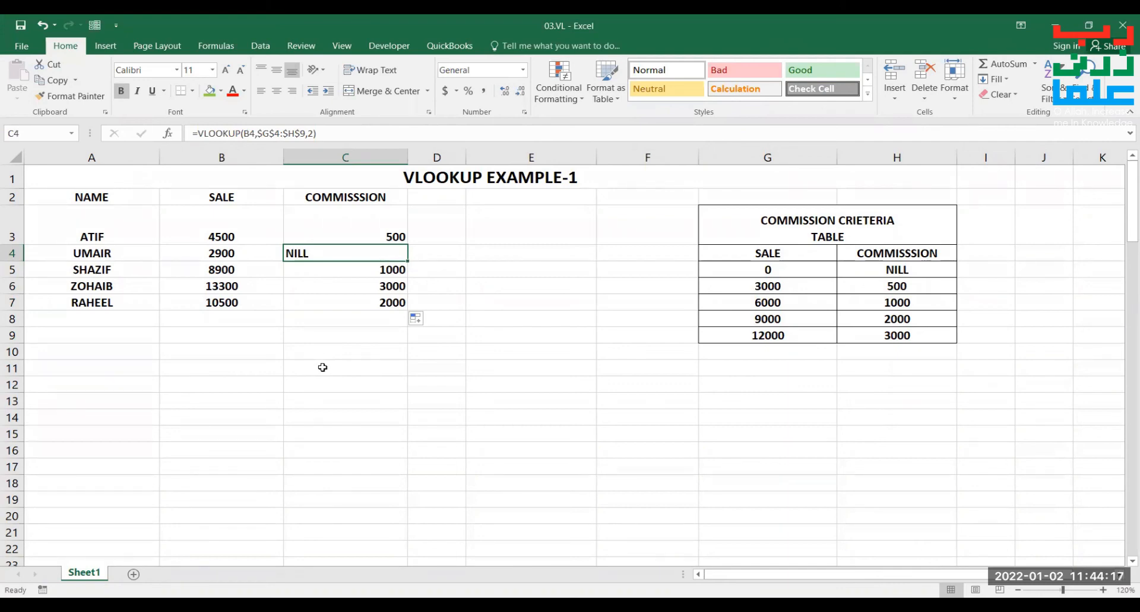
click(827, 284)
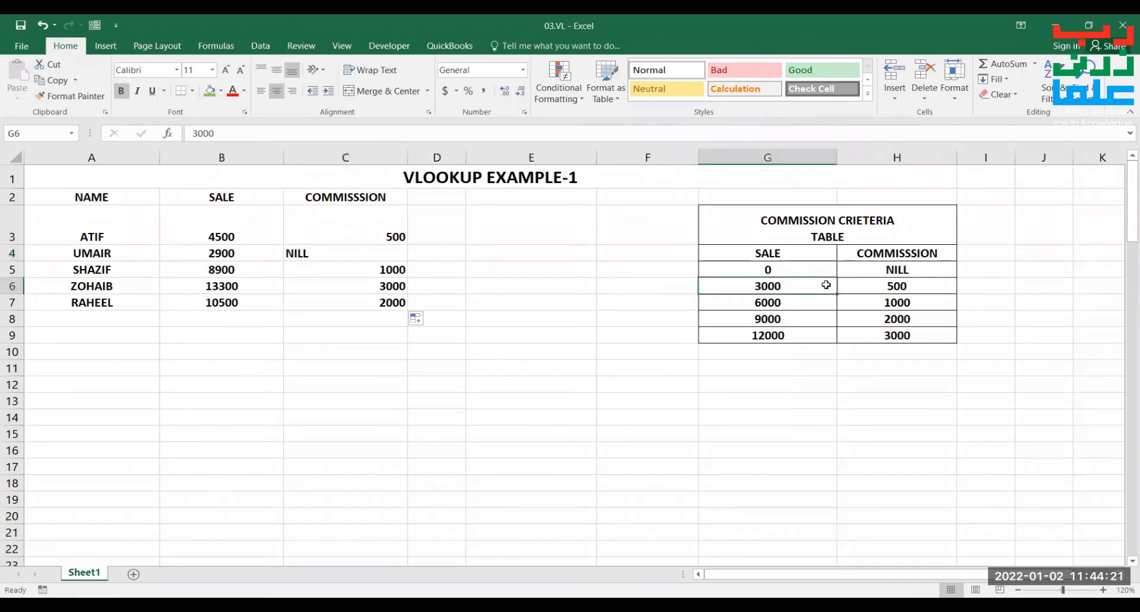
click(261, 251)
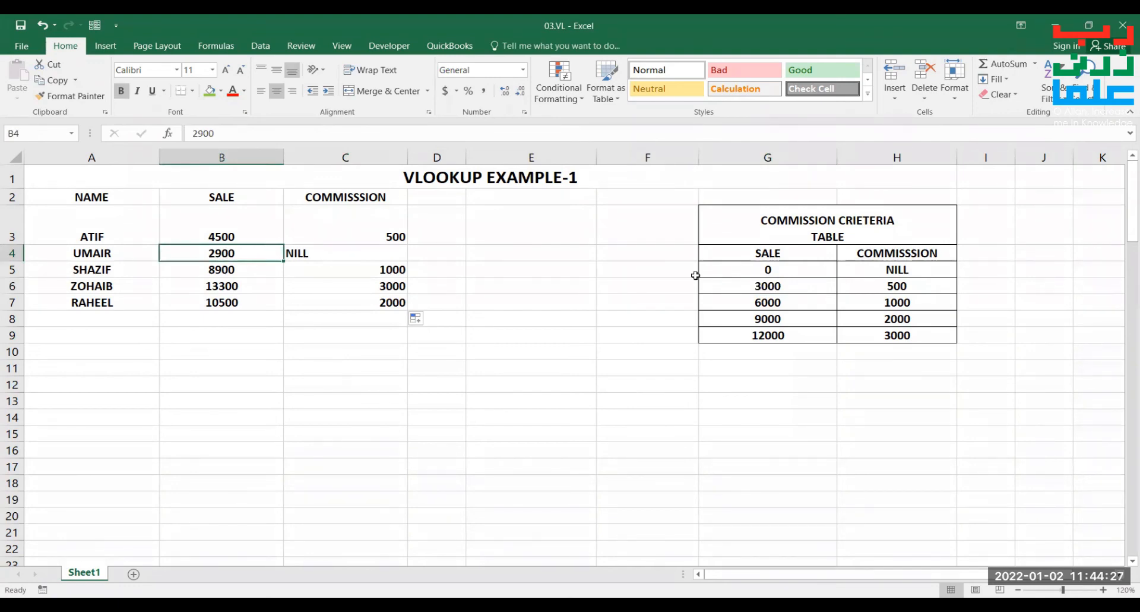
Clear the commission formulas from C3:C8 and return to cell C3.
drag(364, 241, 367, 321)
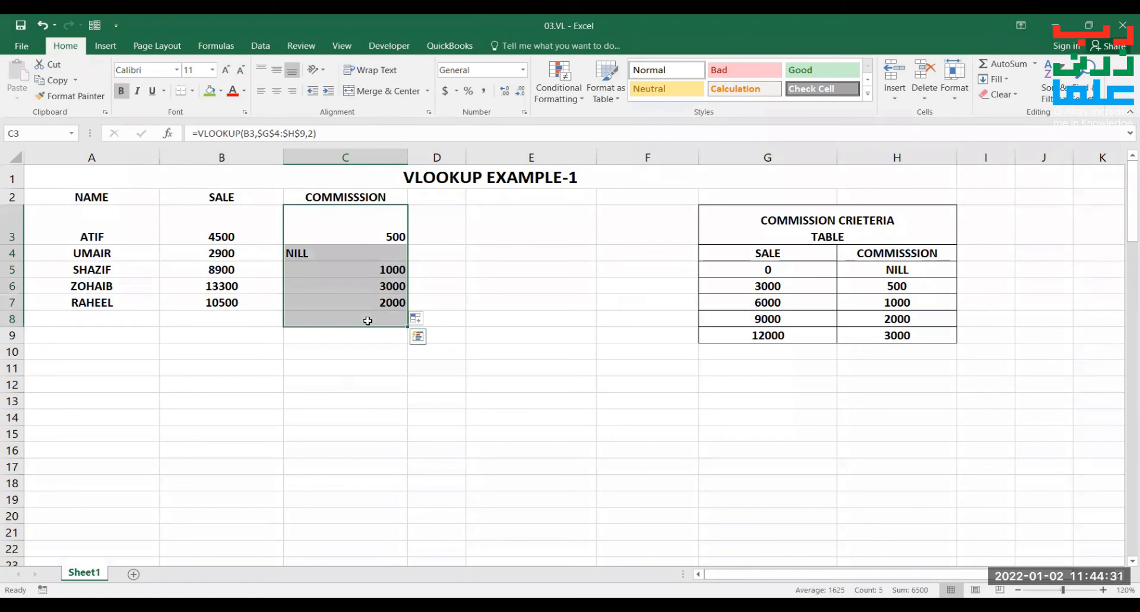
key(Delete)
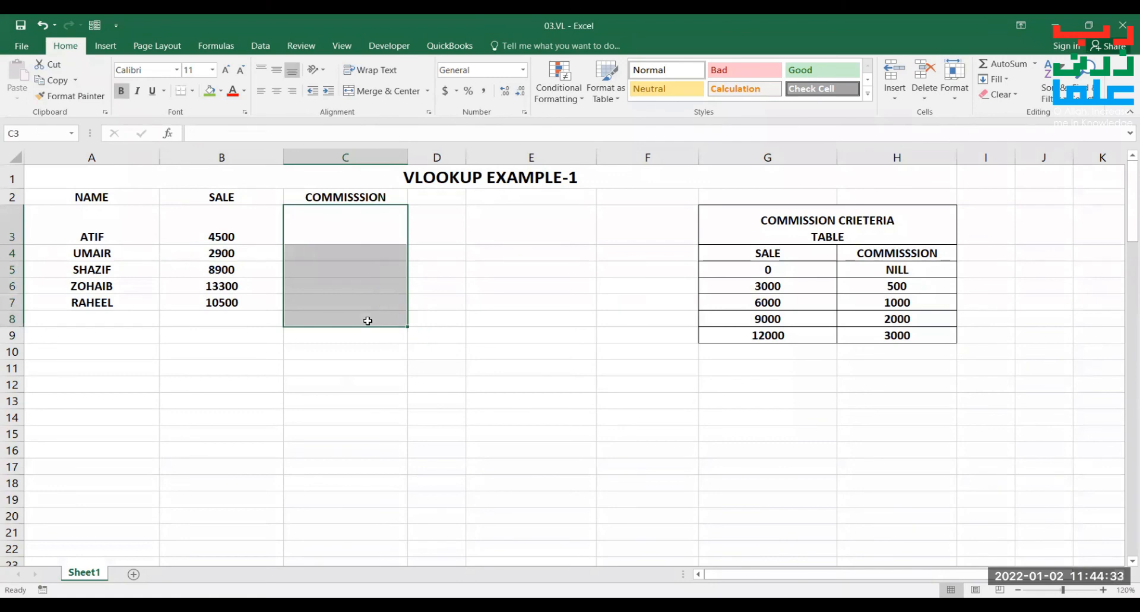
key(Down)
key(Up)
Enter =VLOOKUP(B3,$G$4:$H$9,2) in C3 again and copy it down through C7.
text(=)
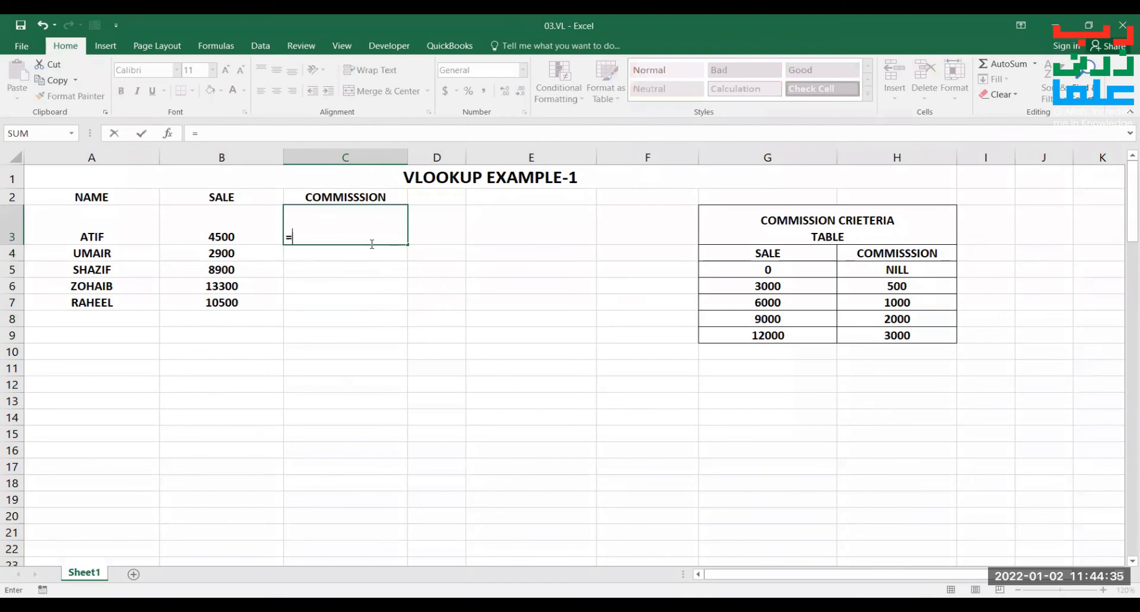
text(VLOOKUP()
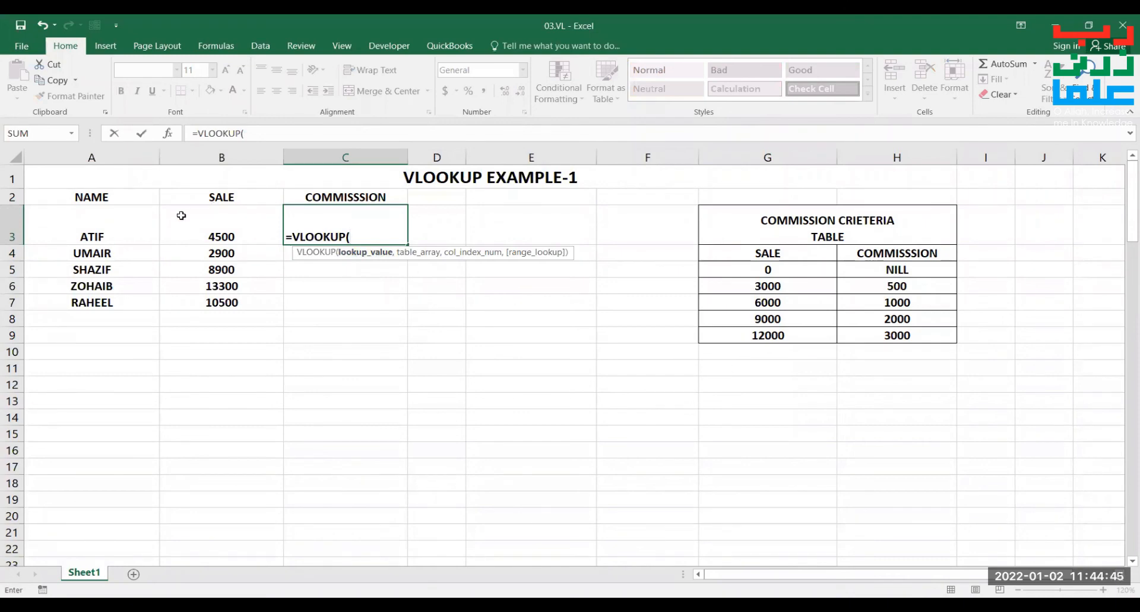
click(265, 229)
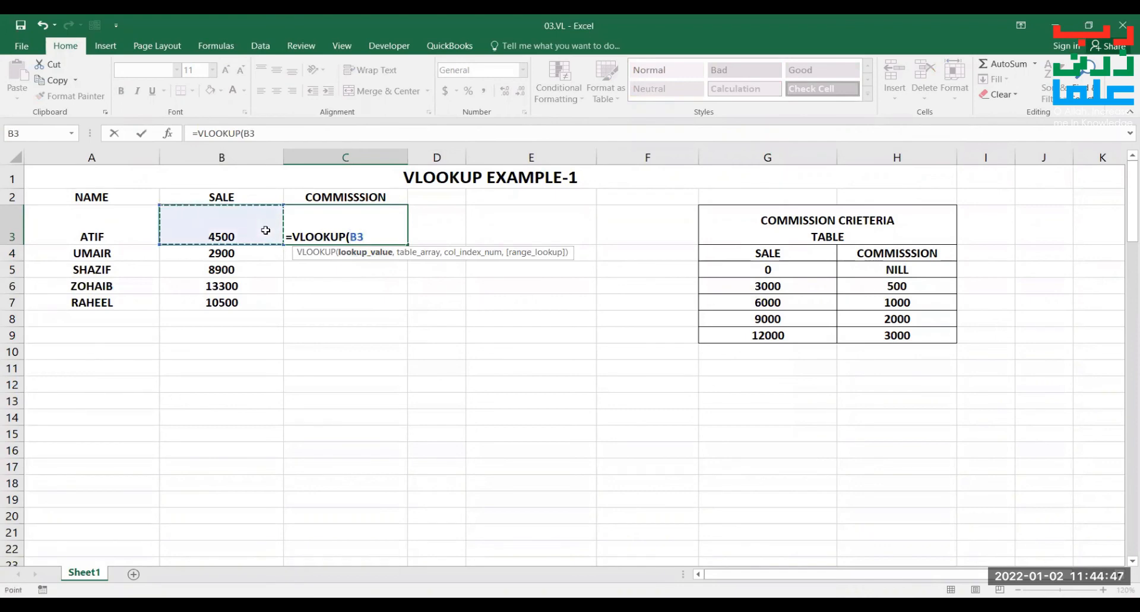
text(,)
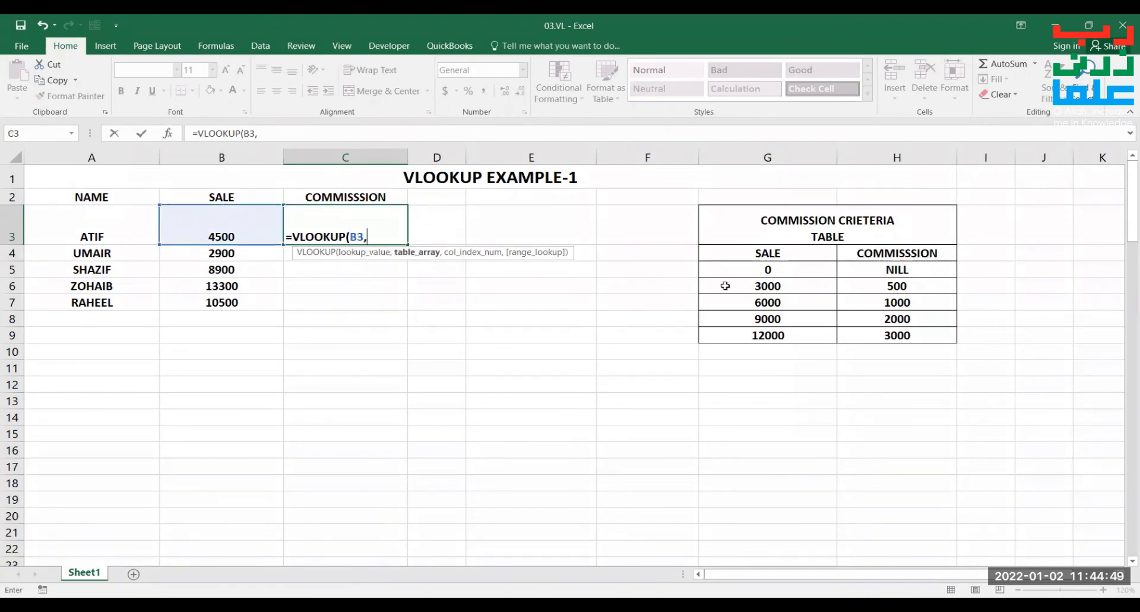
click(782, 255)
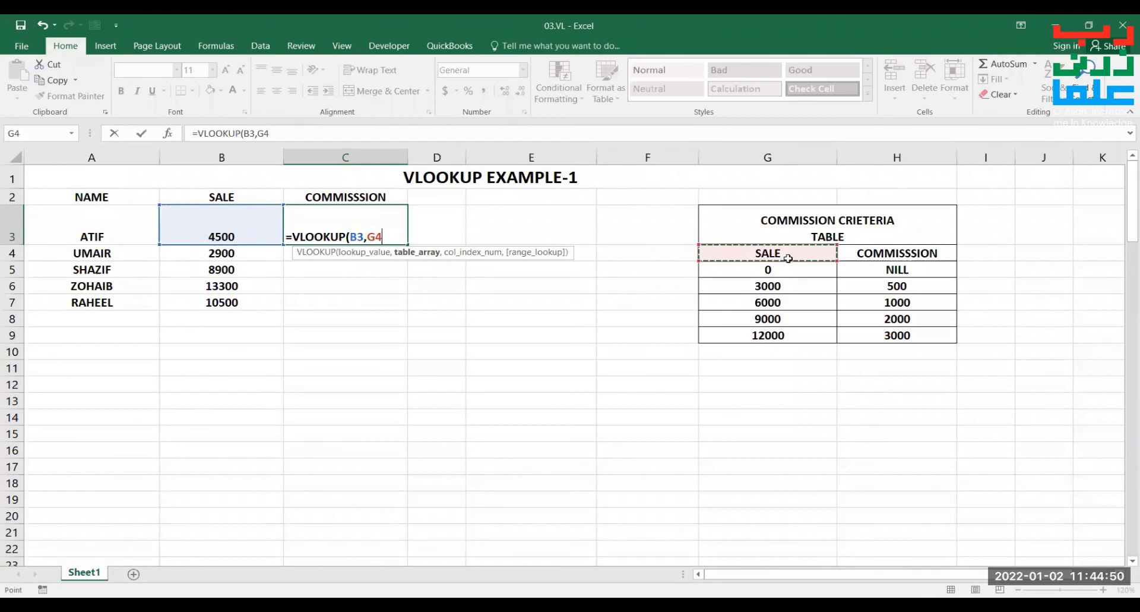
shift+click(913, 335)
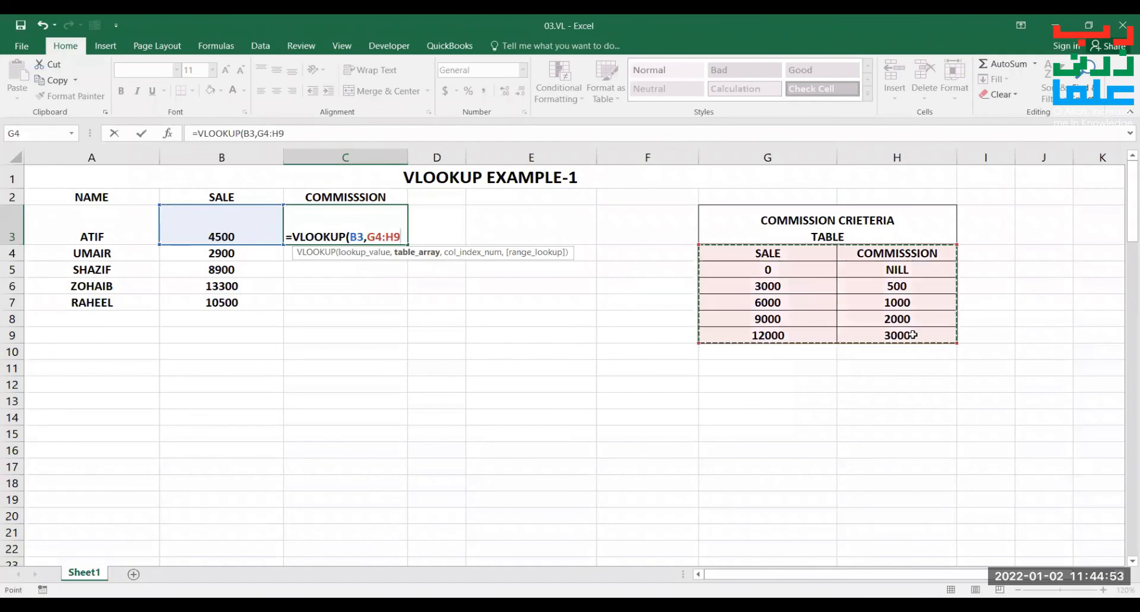
key(F4)
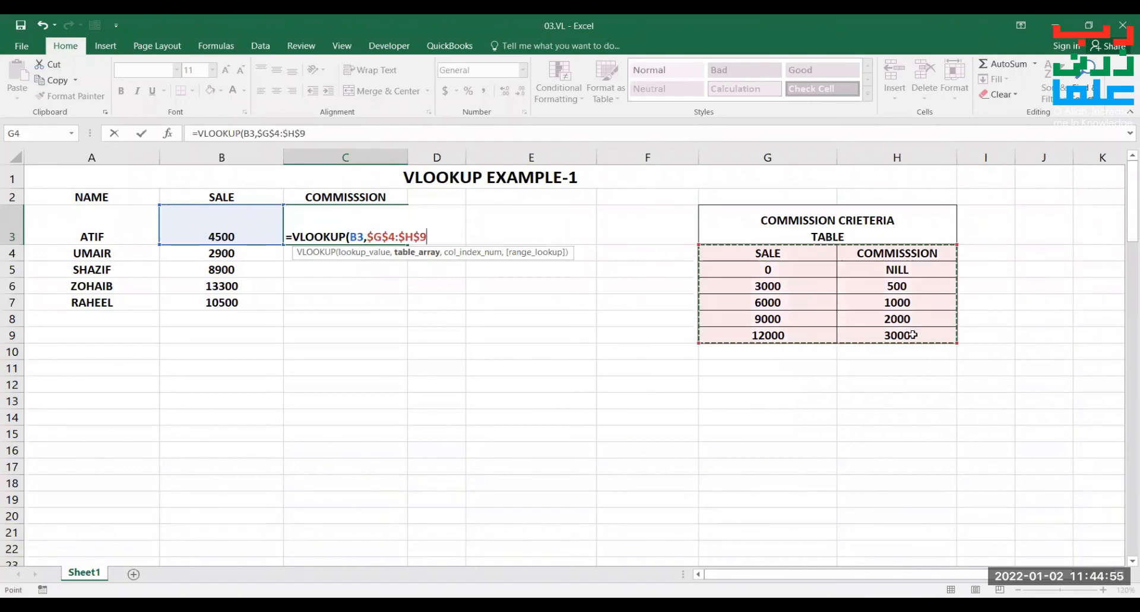
text(,)
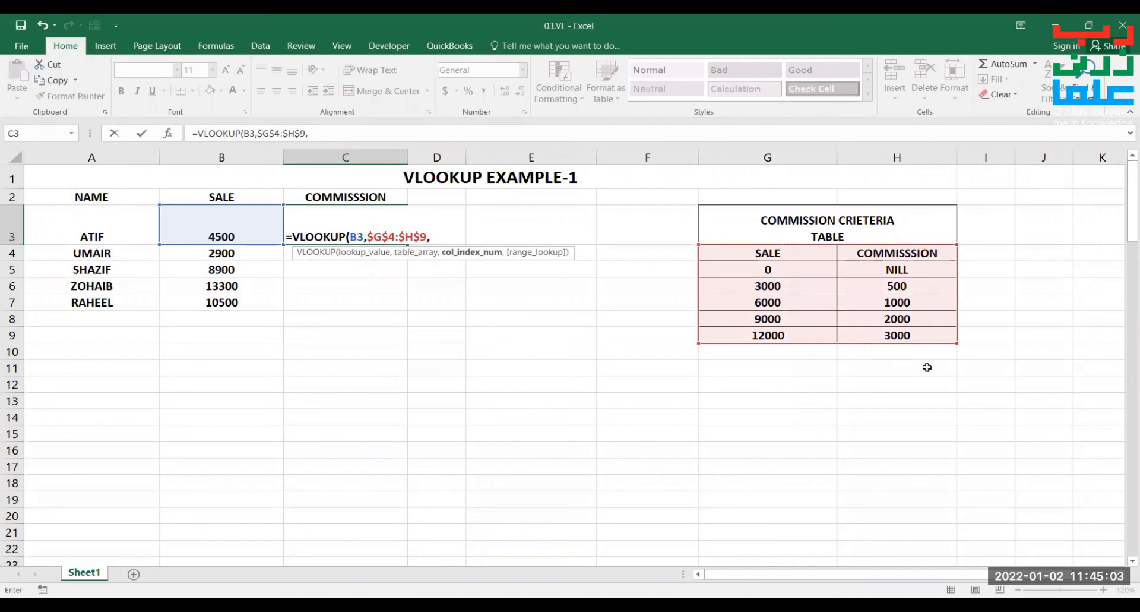
text(2))
key(Return)
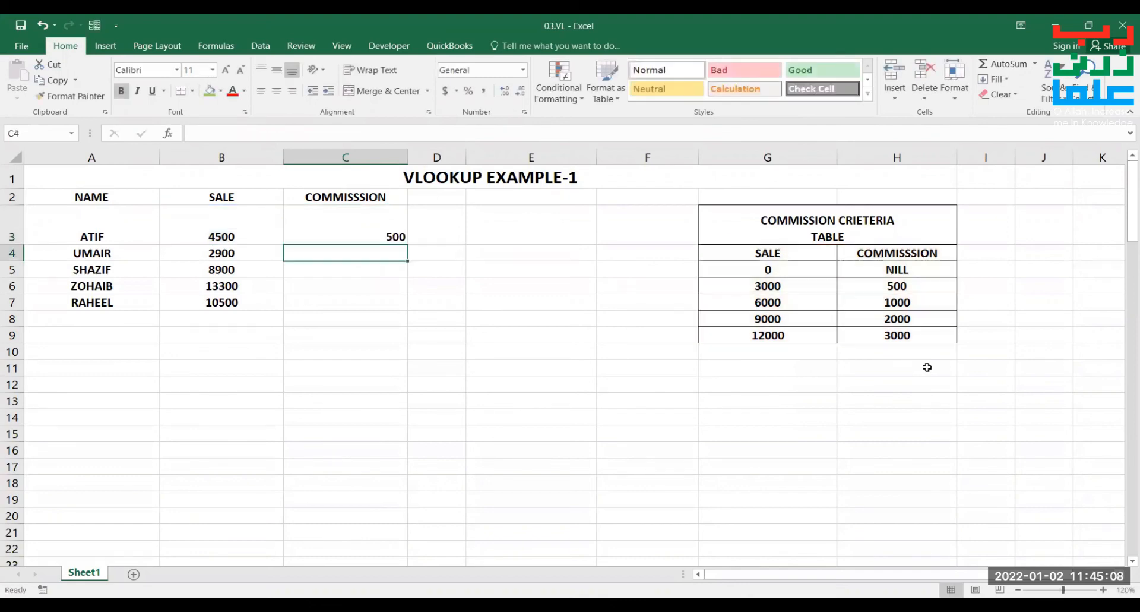
click(404, 237)
drag(406, 244, 400, 309)
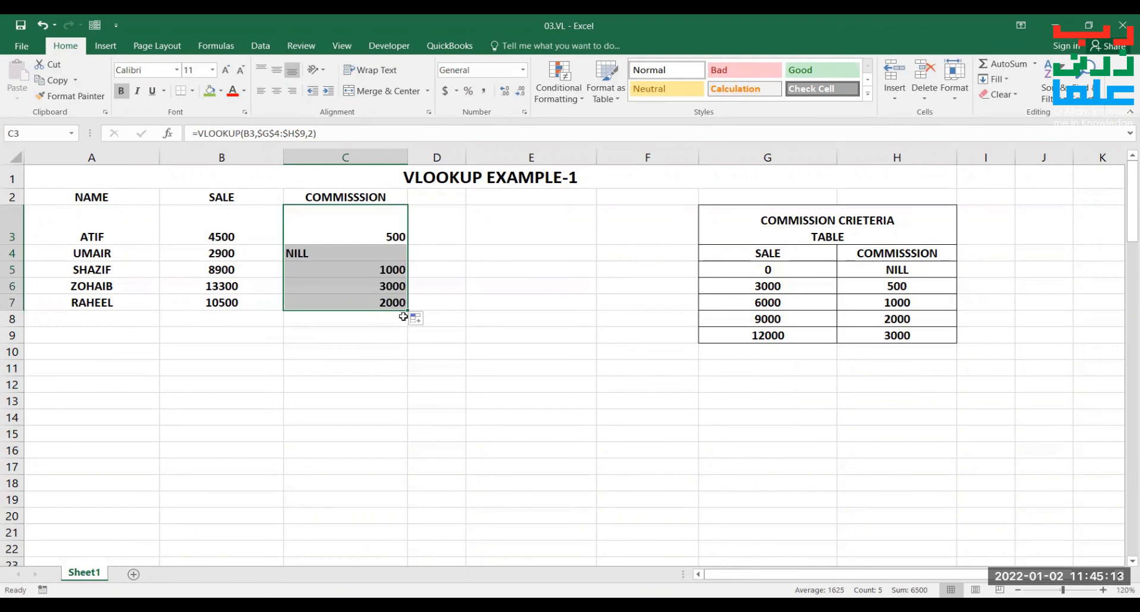
Examine the absolute table range $G$4:$H$9 in the commission formulas of C3, C6 and C7.
click(383, 226)
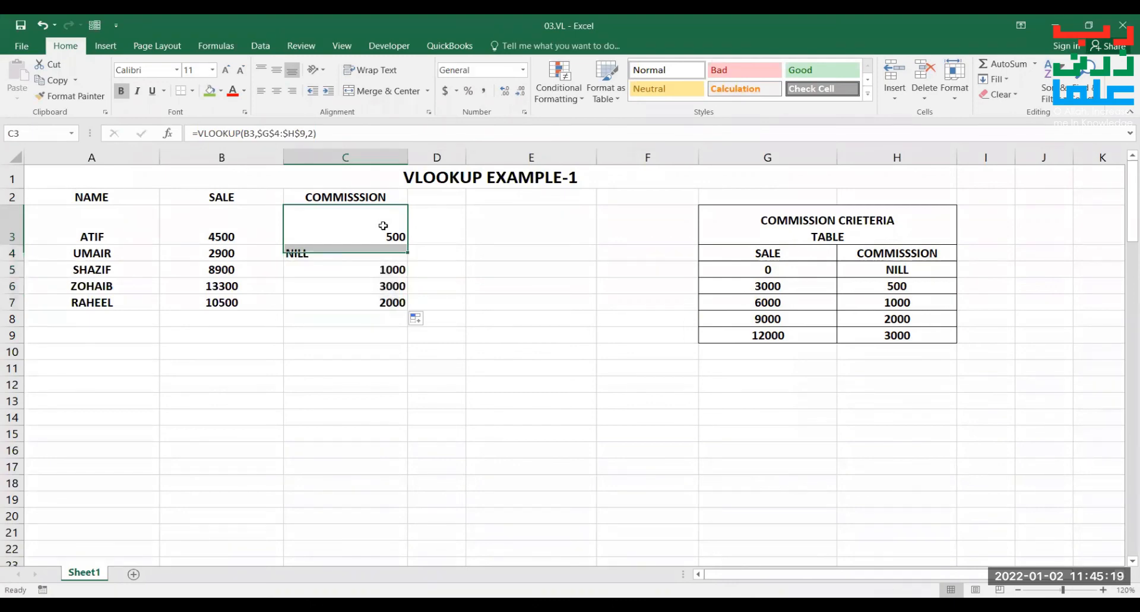
double_click(383, 225)
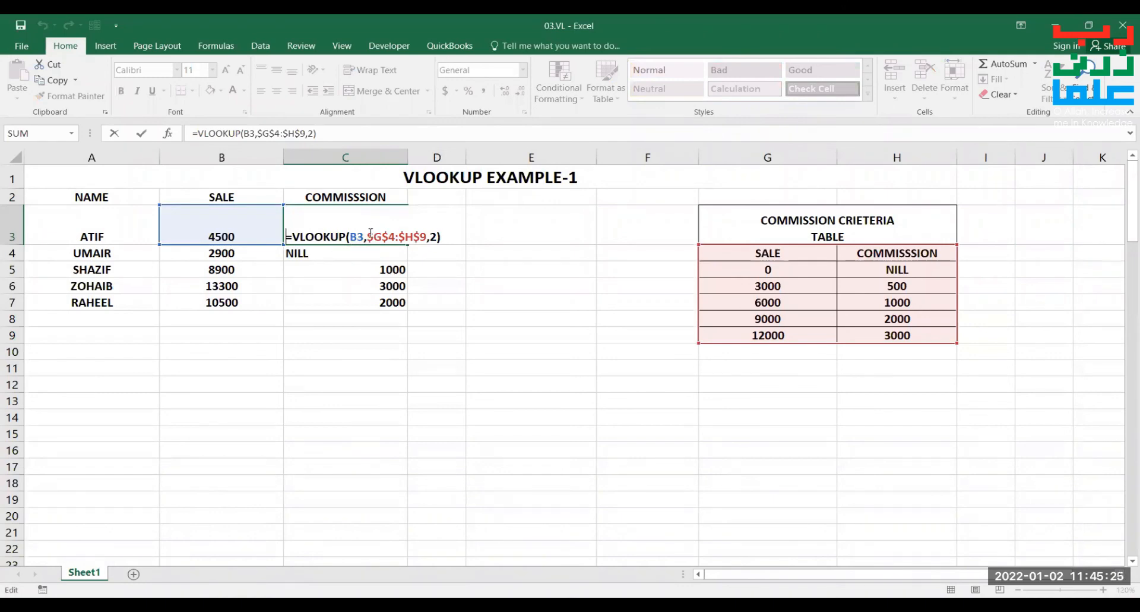
drag(367, 237, 429, 239)
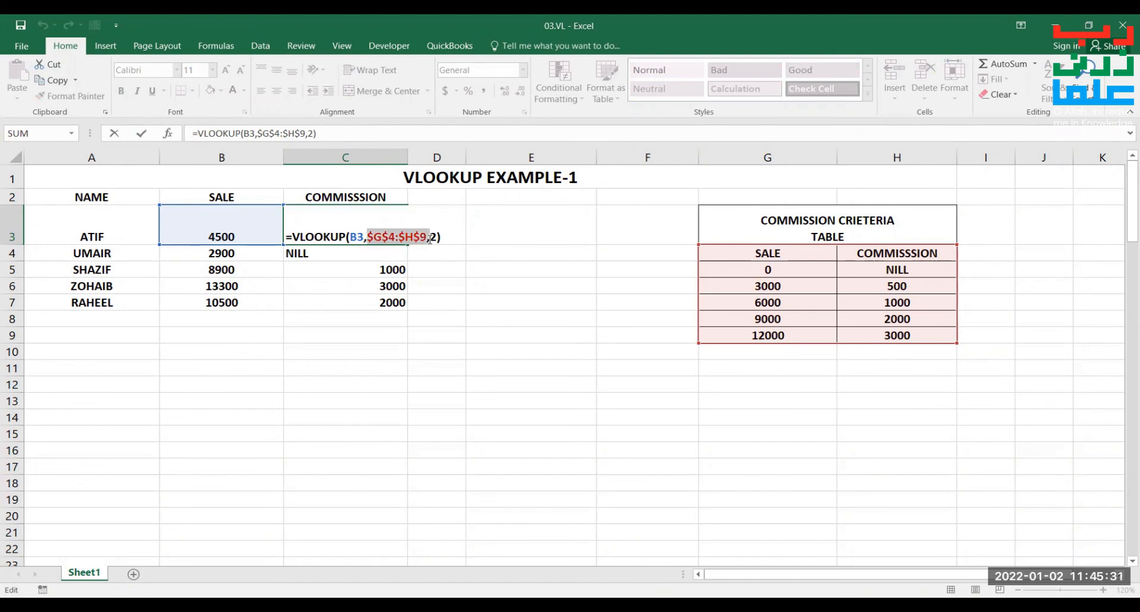
drag(428, 239, 425, 235)
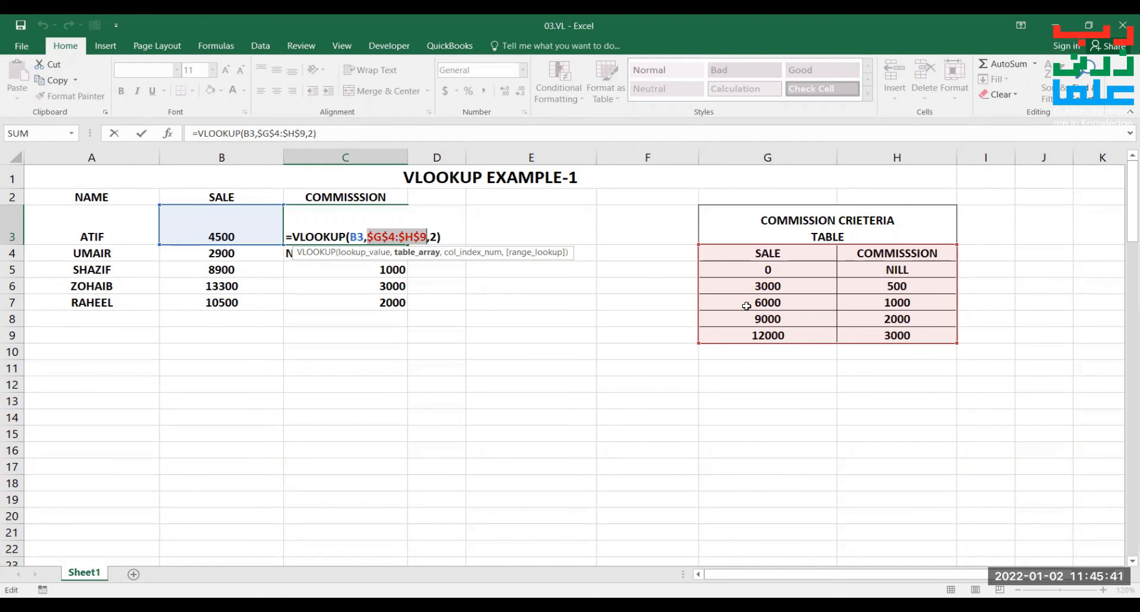
key(Return)
double_click(382, 231)
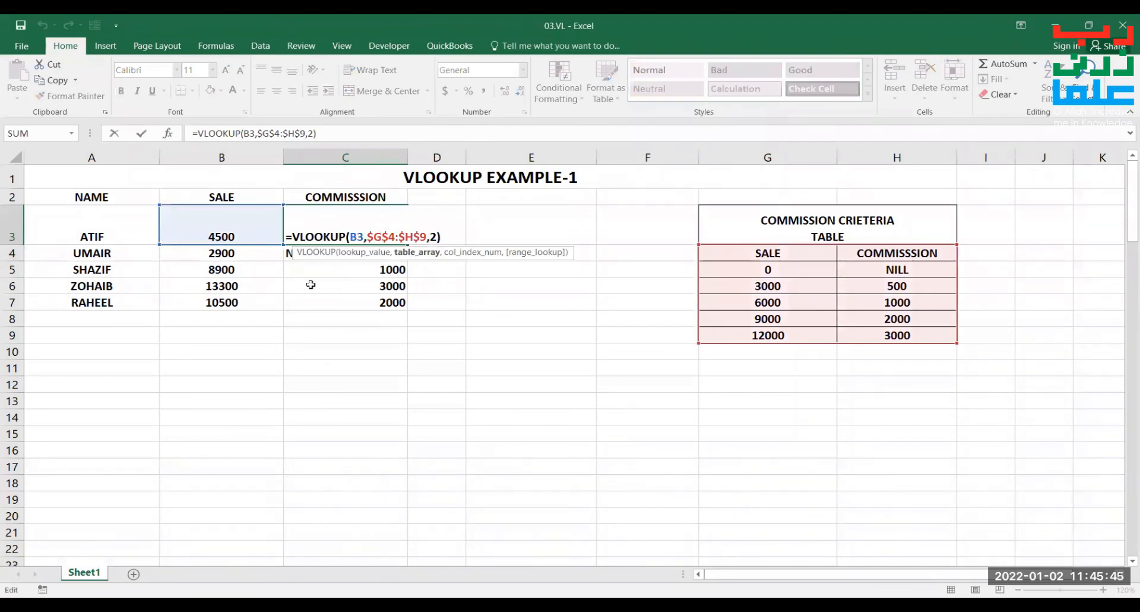
key(Escape)
double_click(353, 287)
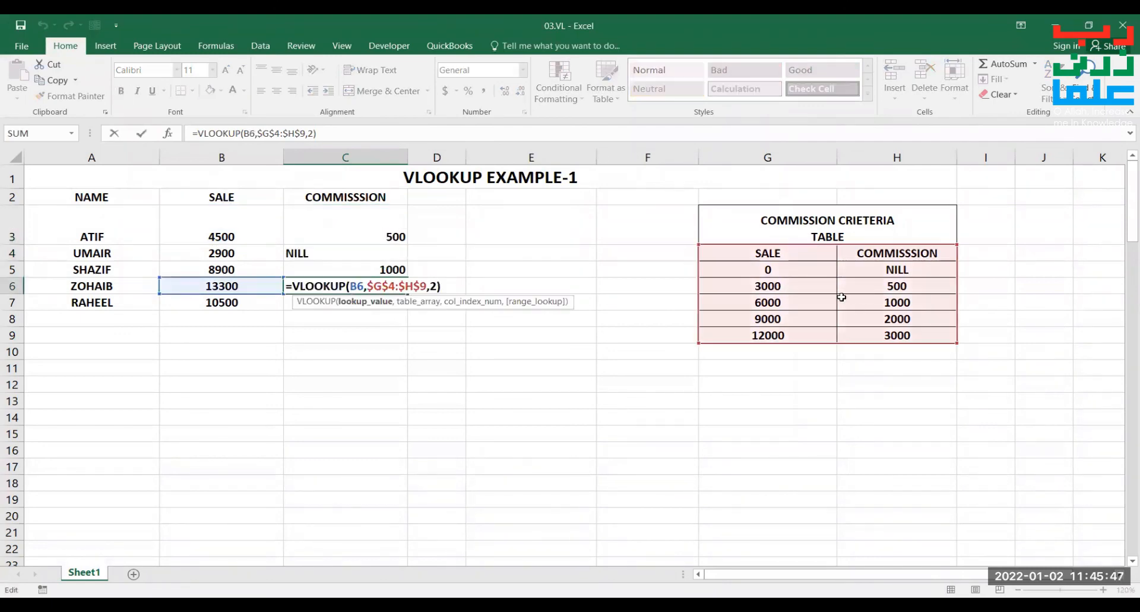
key(Return)
double_click(357, 299)
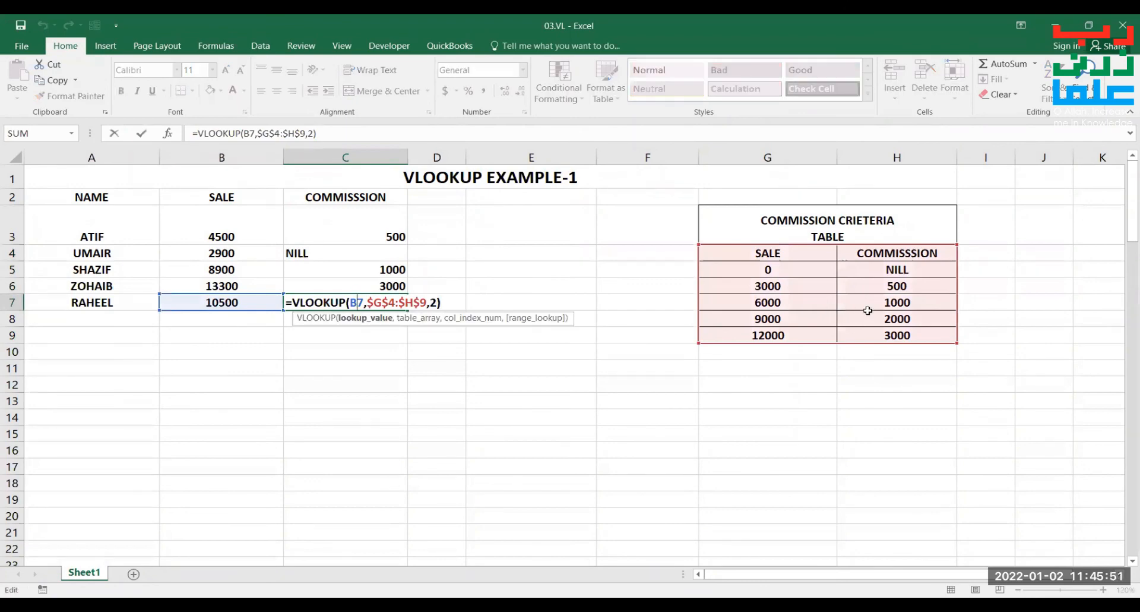
key(ctrl+Return)
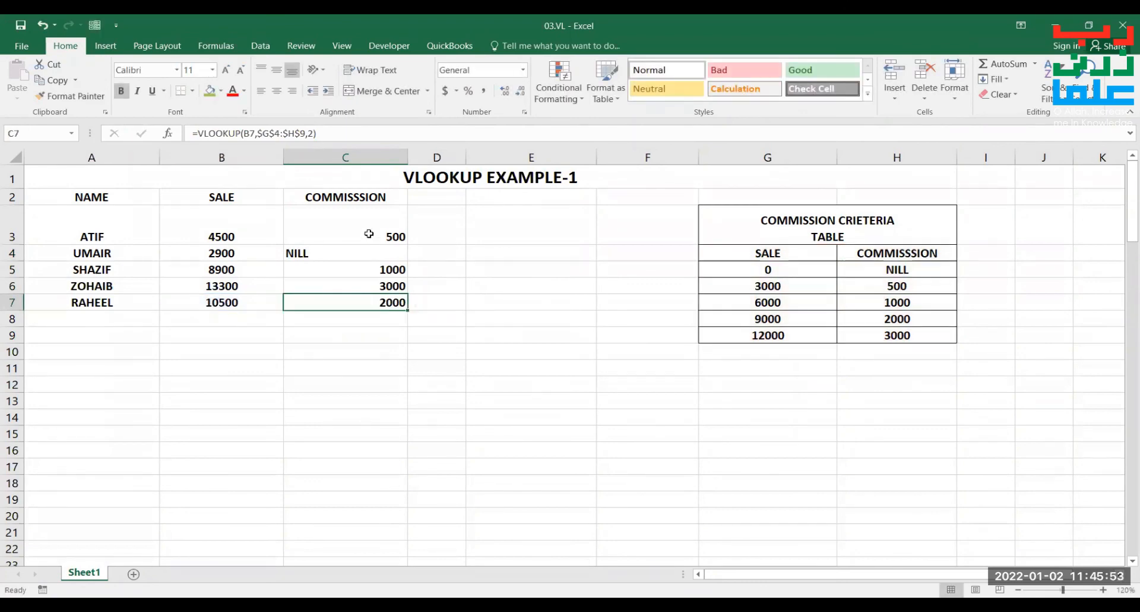
Replace the table range in C3's VLOOKUP with the relative range G4:H9 and copy the formula down through C7.
double_click(369, 237)
drag(369, 237, 426, 237)
key(Delete)
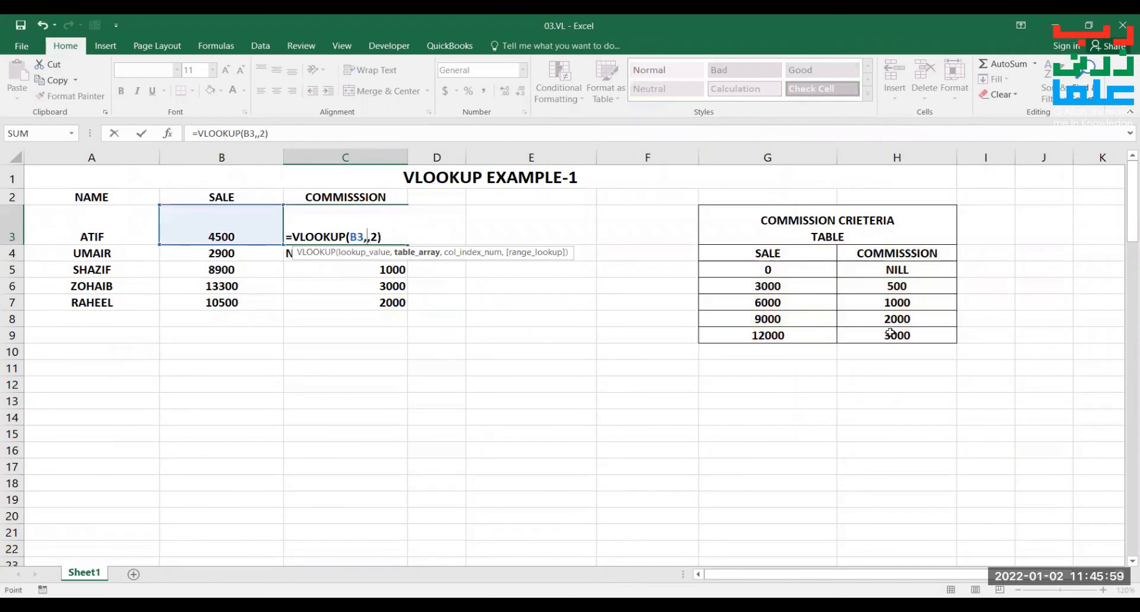
key(Escape)
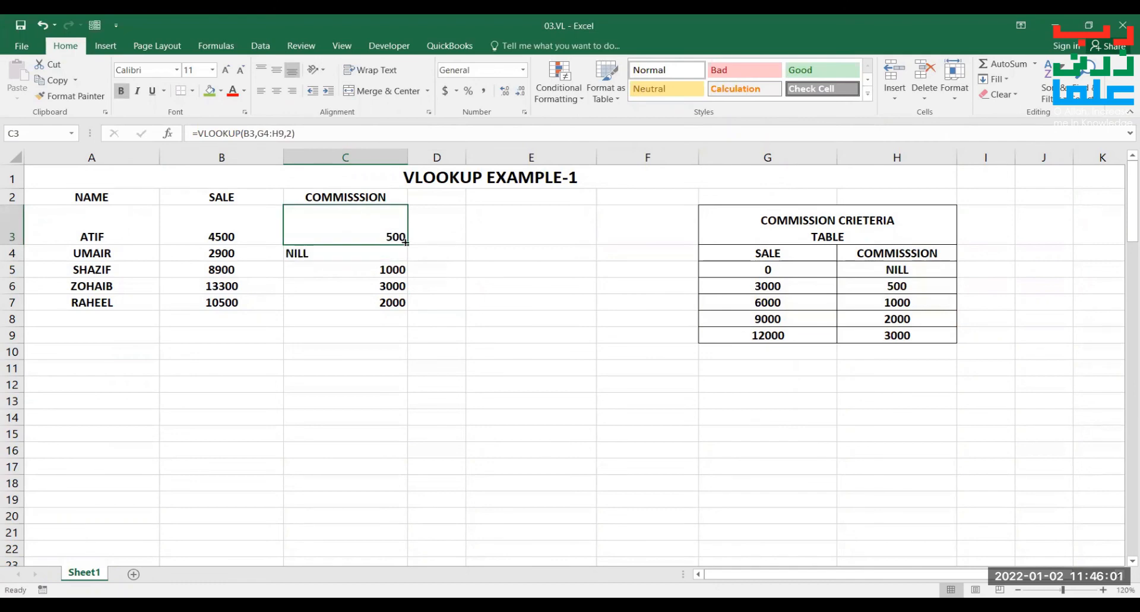
double_click(406, 242)
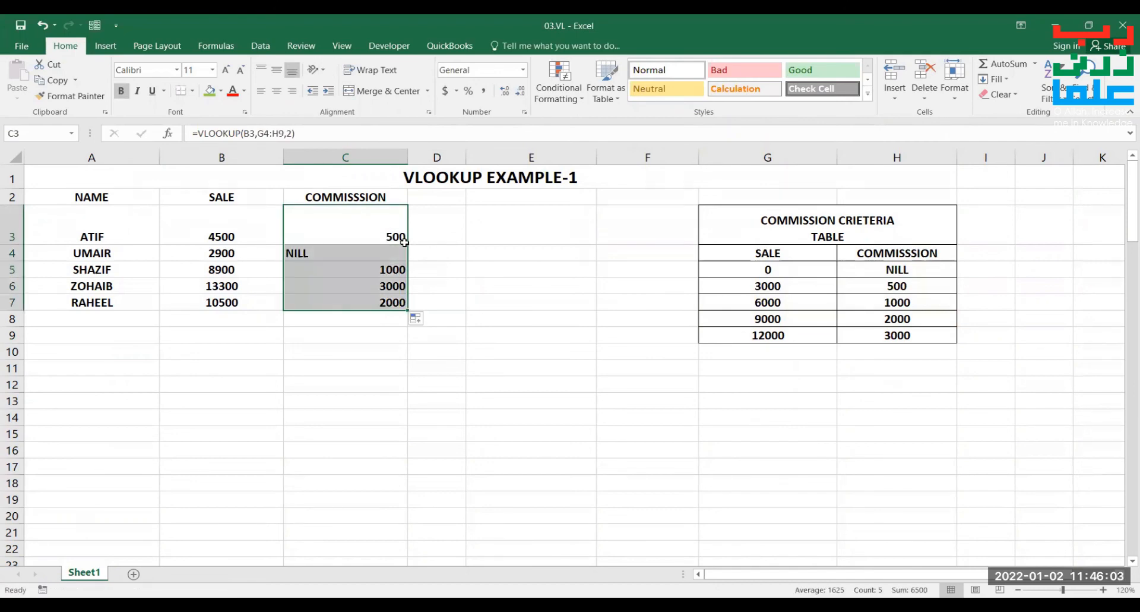
Check which table range the relative-reference formulas in C3, C4 and C7 point to.
double_click(367, 222)
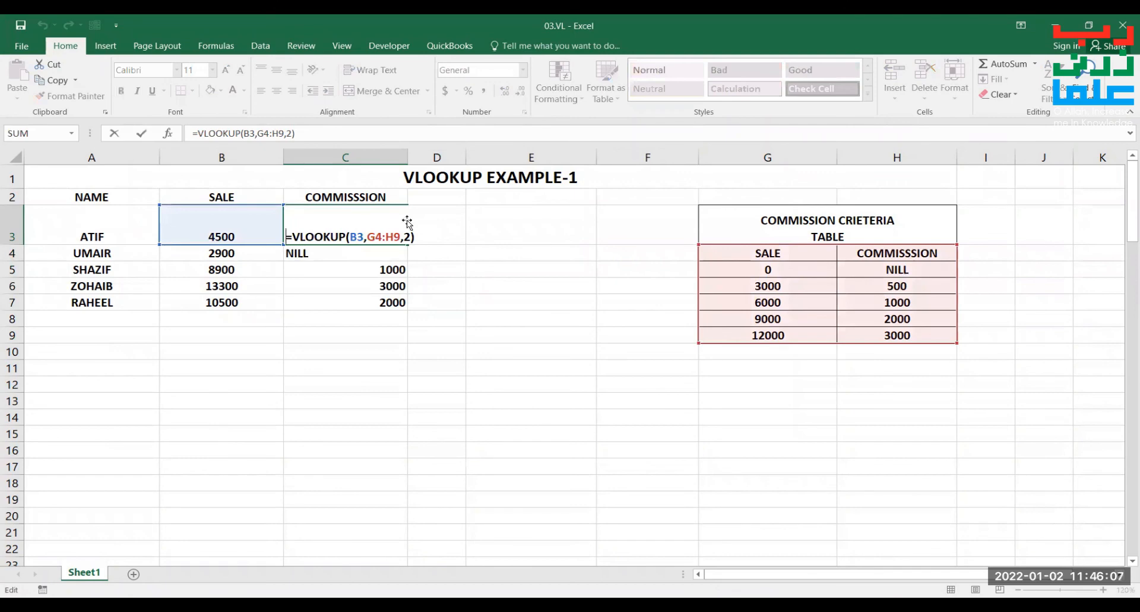
key(Escape)
double_click(378, 250)
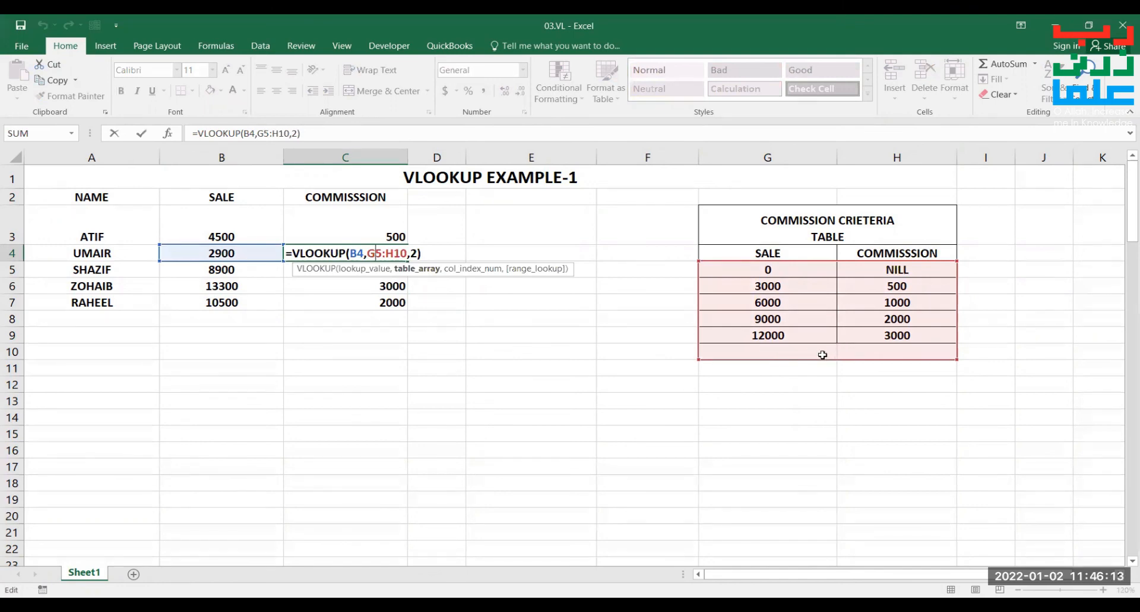
key(Escape)
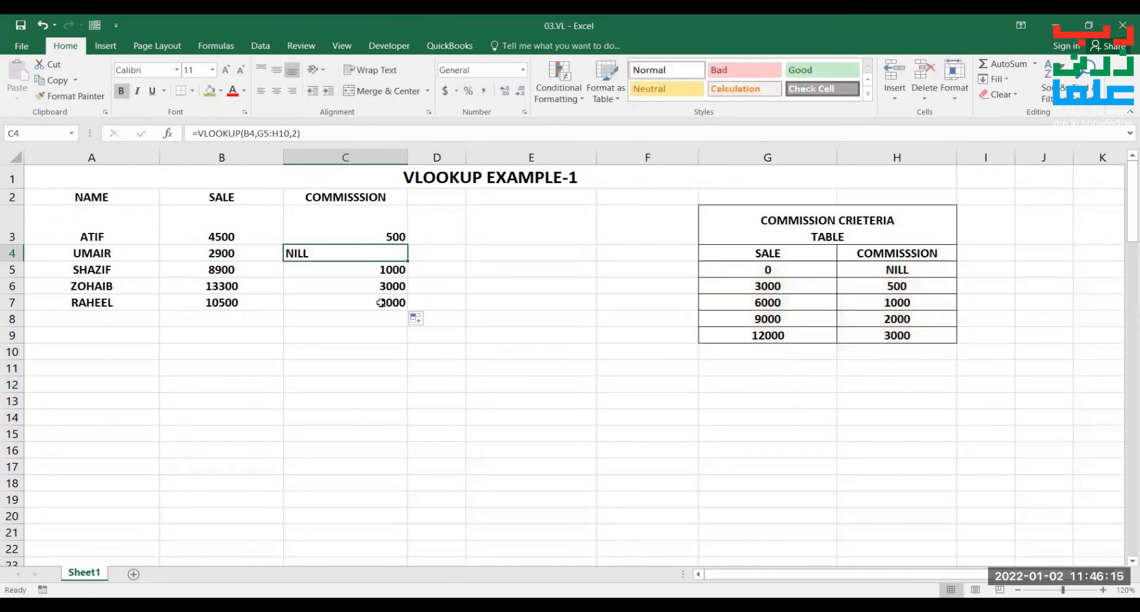
key(Down)
double_click(381, 302)
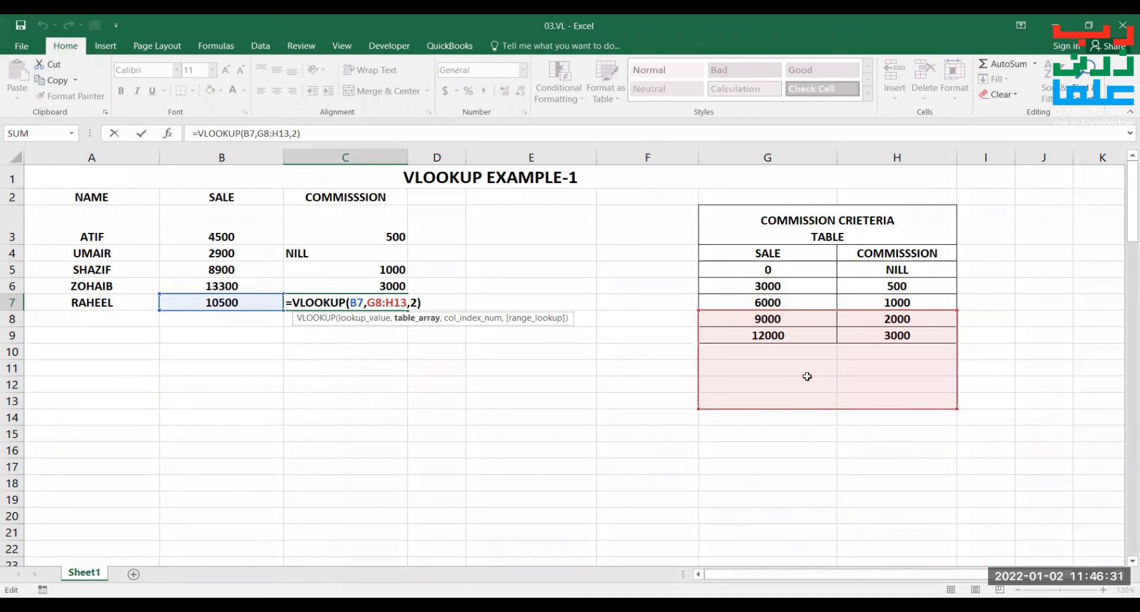
key(ctrl+Return)
Undo the relative-range formulas and check the table range used in C3 and C7.
key(ctrl+z)
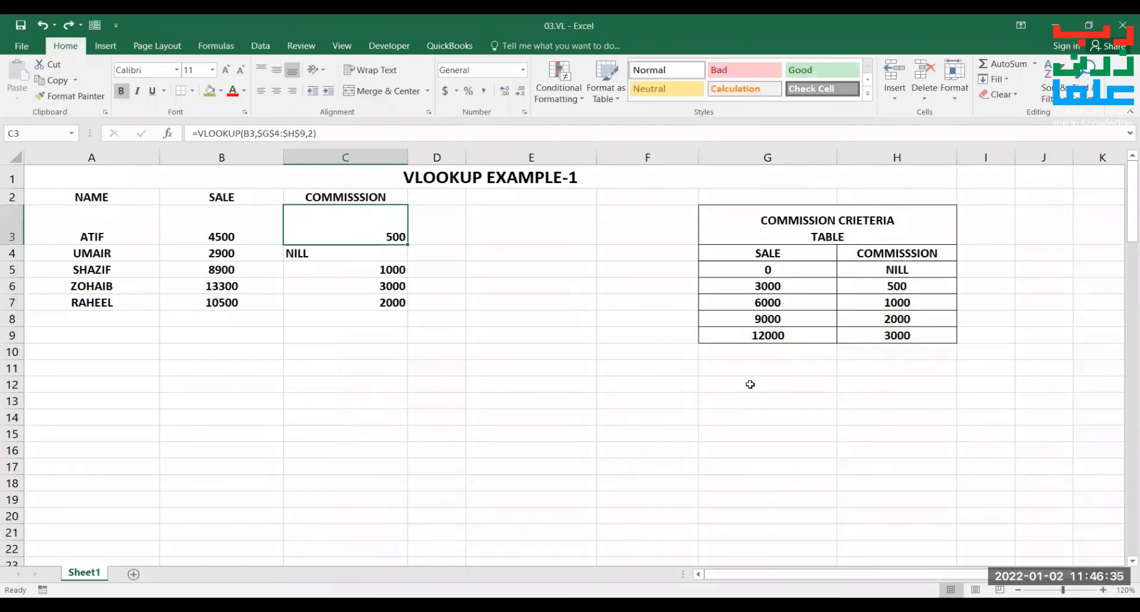
double_click(385, 229)
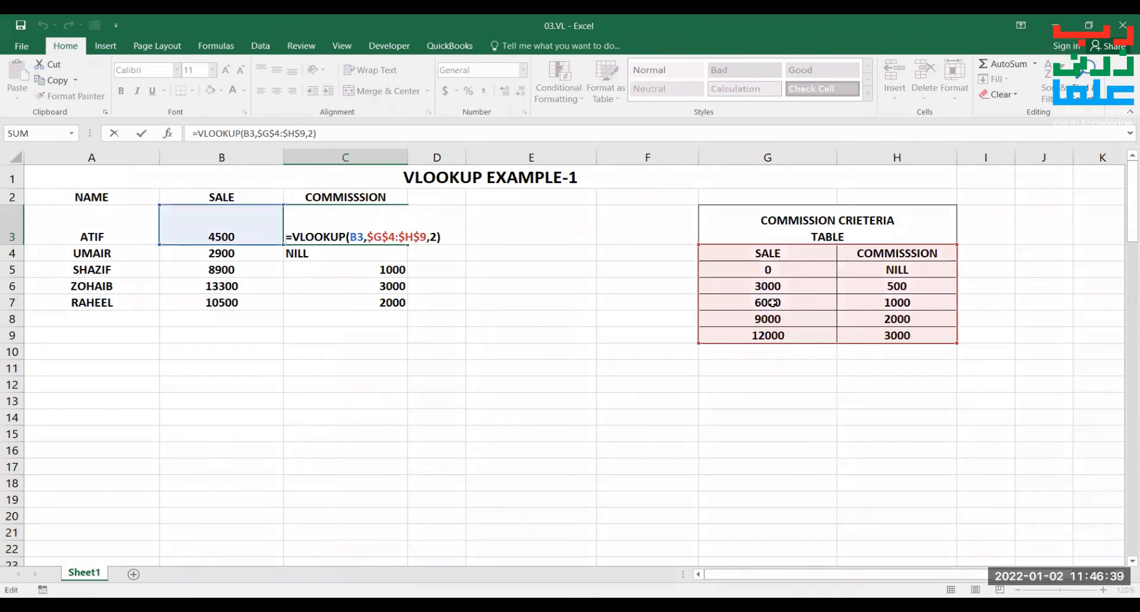
key(Escape)
double_click(387, 303)
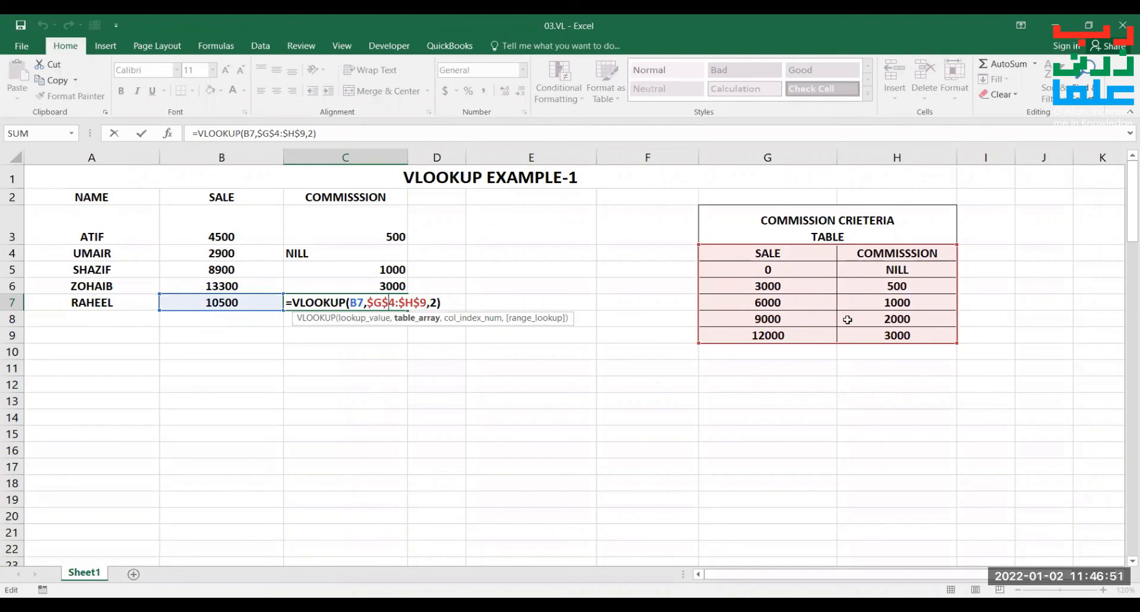
key(ctrl+Return)
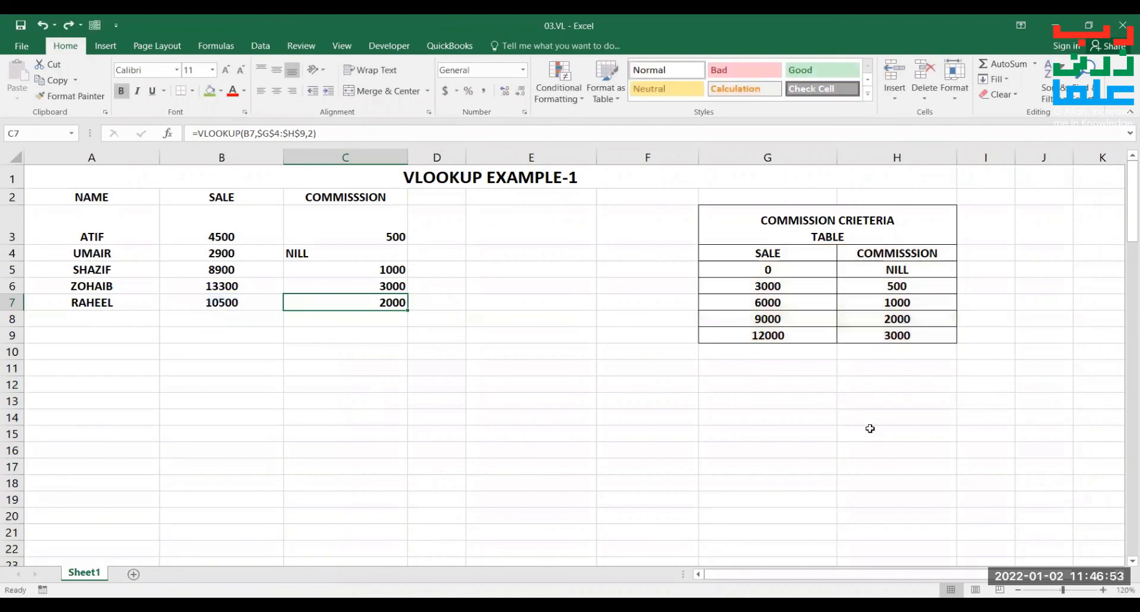
Clear the account number and account name entries in B26:B29 of VLOOKUP EXAMPLE-2.
scroll(872, 428, down, 1)
scroll(872, 428, down, 4)
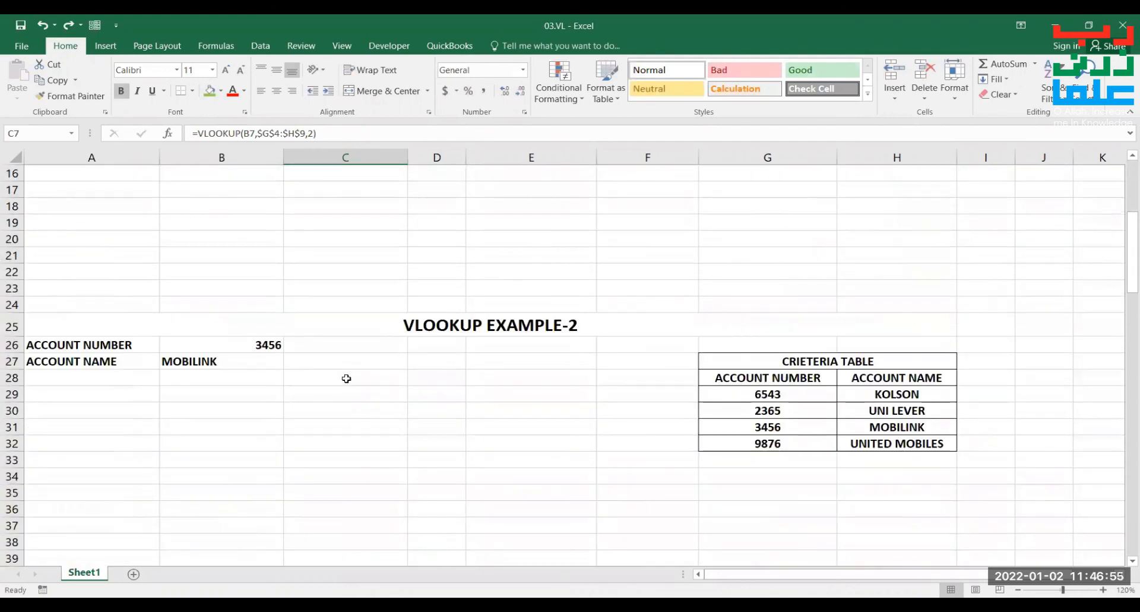
drag(258, 339, 255, 392)
key(Delete)
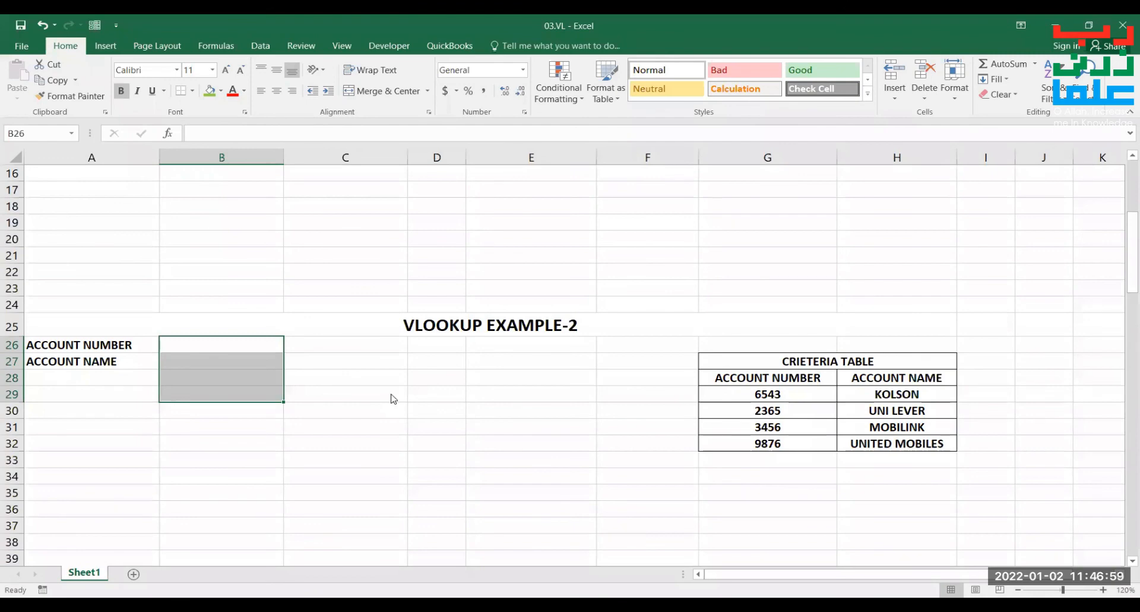
Hide the empty columns E and F to bring the criteria table closer to the account cells.
scroll(830, 426, down, 1)
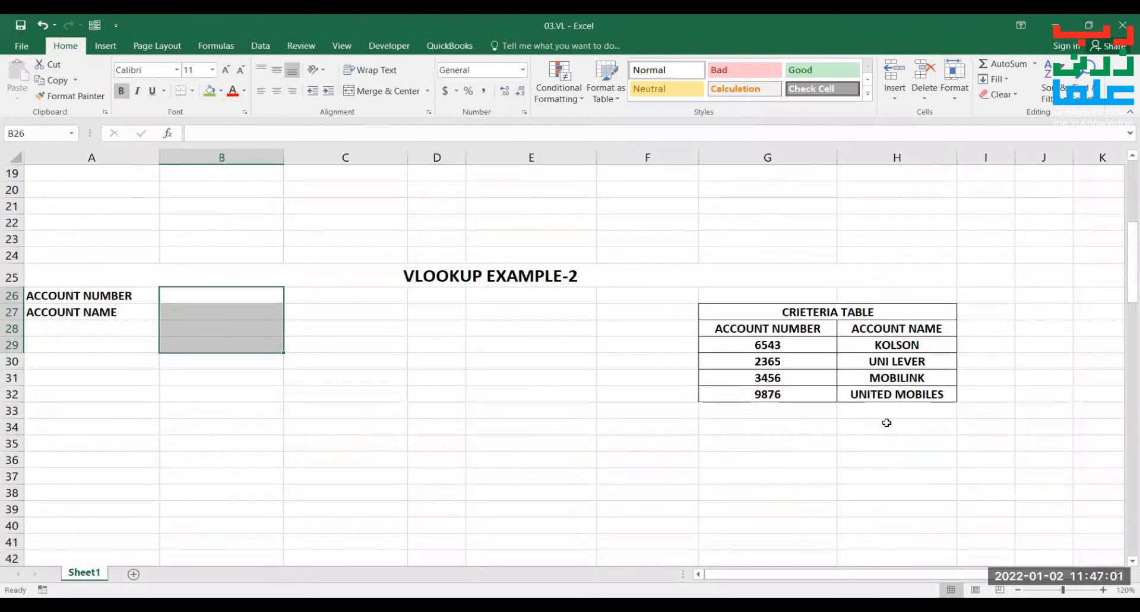
click(909, 425)
scroll(910, 426, down, 1)
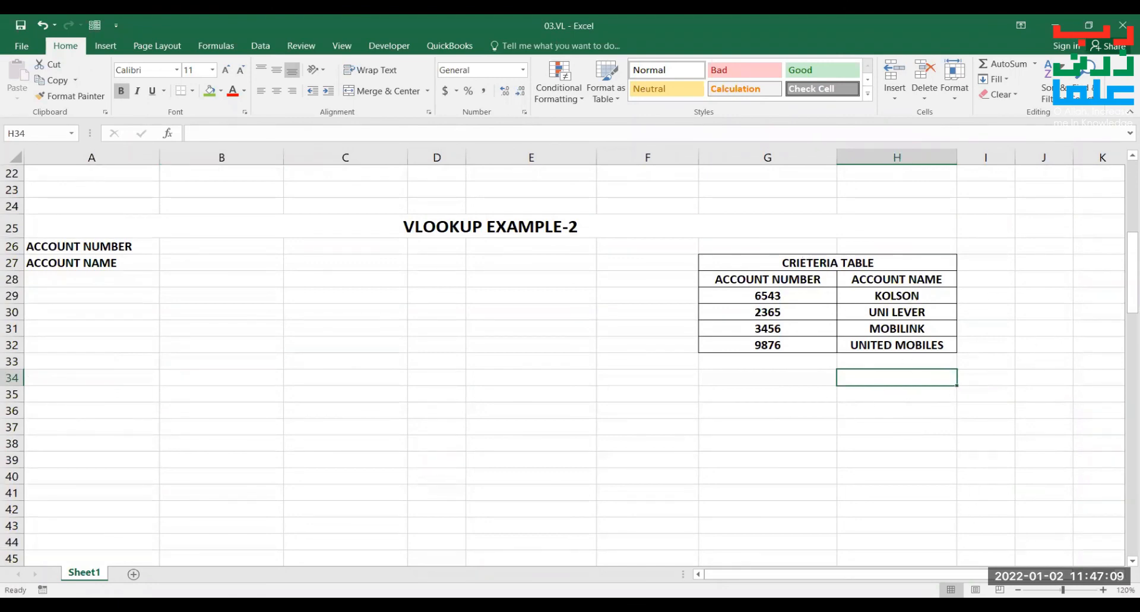
scroll(574, 357, up, 2)
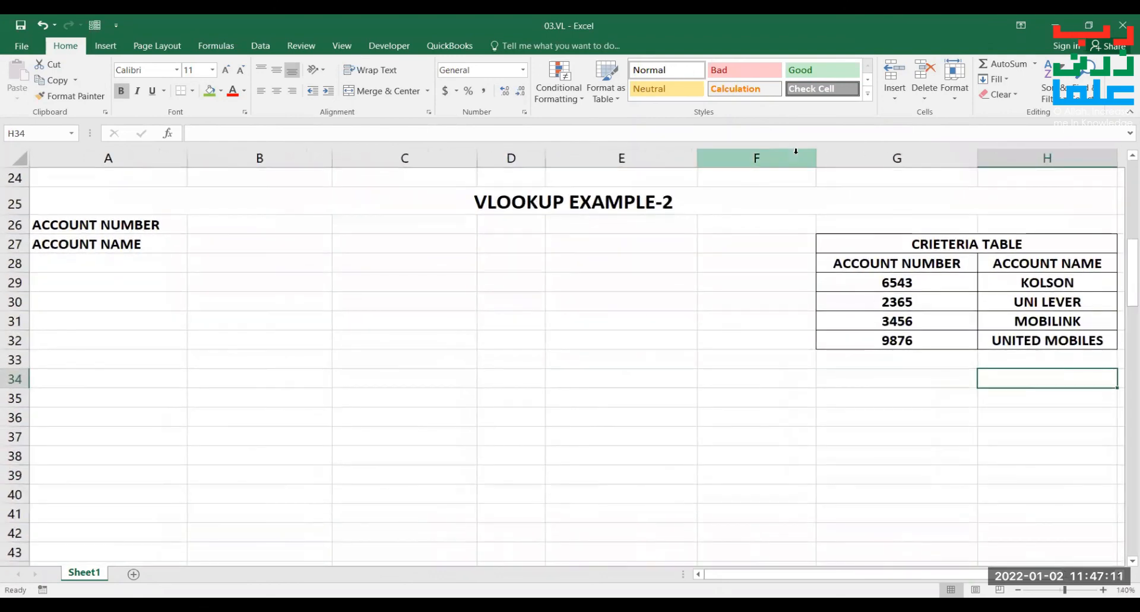
click(794, 153)
mouse_move(674, 155)
mouse_down()
mouse_move(819, 153)
mouse_move(679, 172)
mouse_up()
key(ctrl+minus)
click(629, 416)
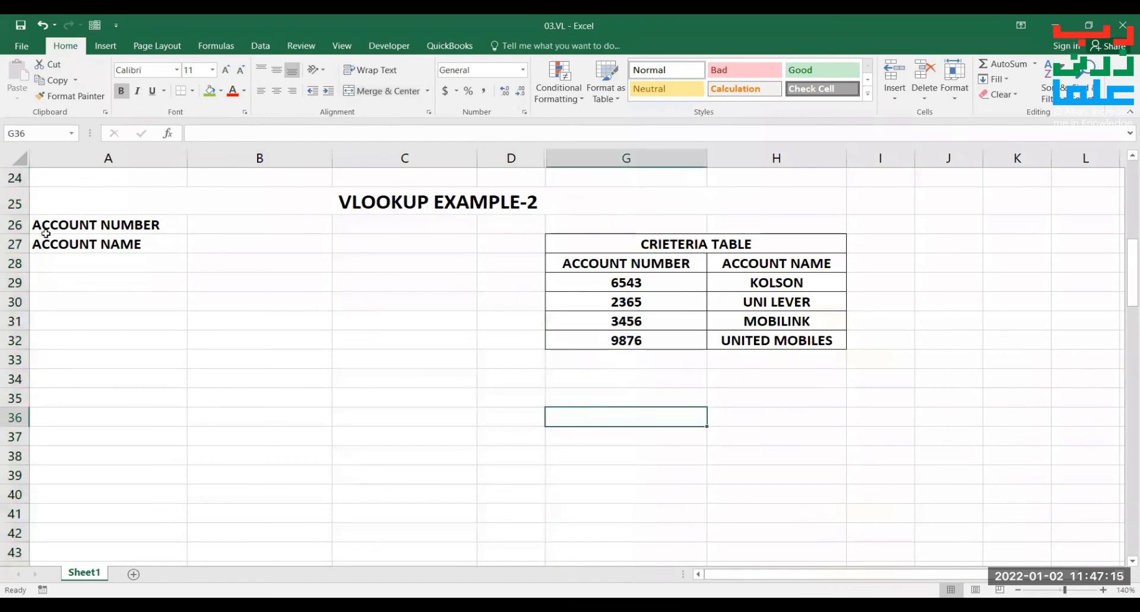
Review the account cells B26 and B27 alongside their criteria table, and compare the layout with VLOOKUP EXAMPLE-1.
click(276, 232)
click(259, 246)
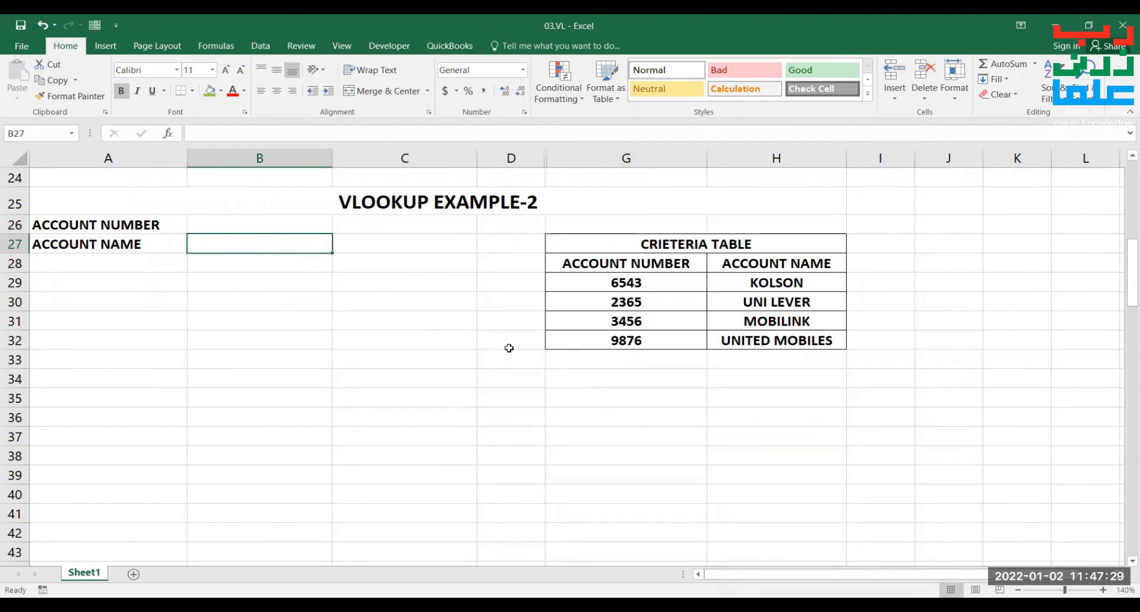
click(794, 408)
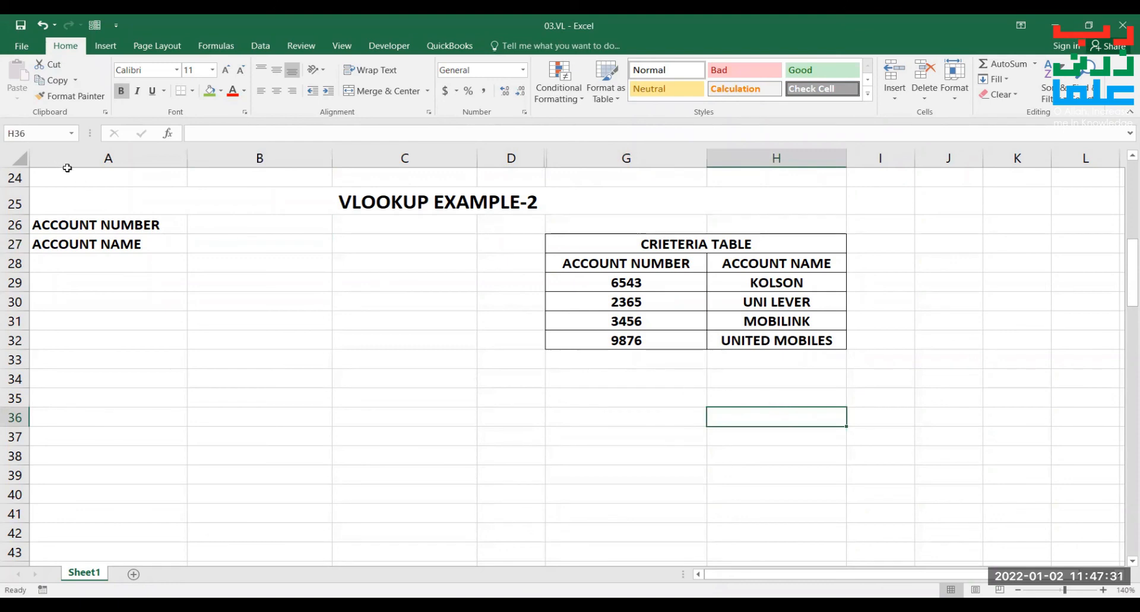
click(200, 218)
click(206, 239)
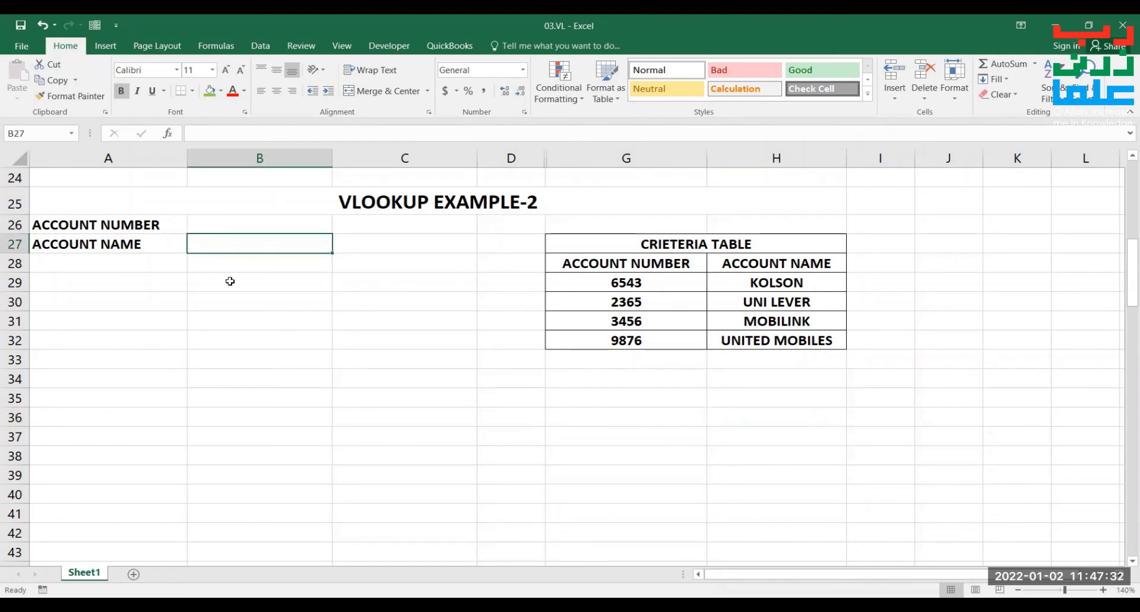
click(505, 397)
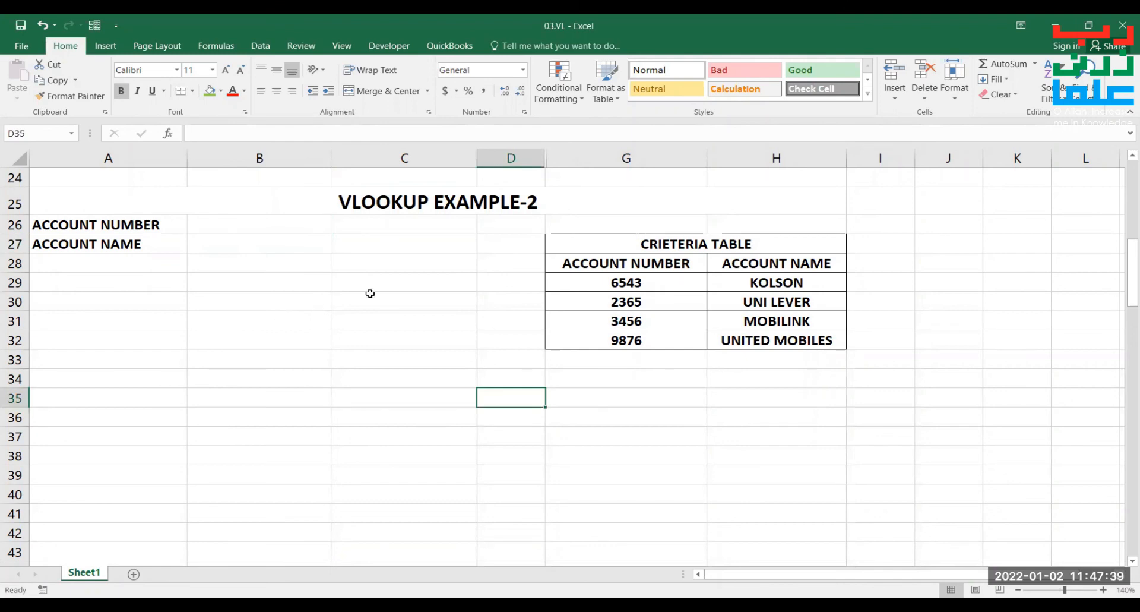
key(alt+Tab)
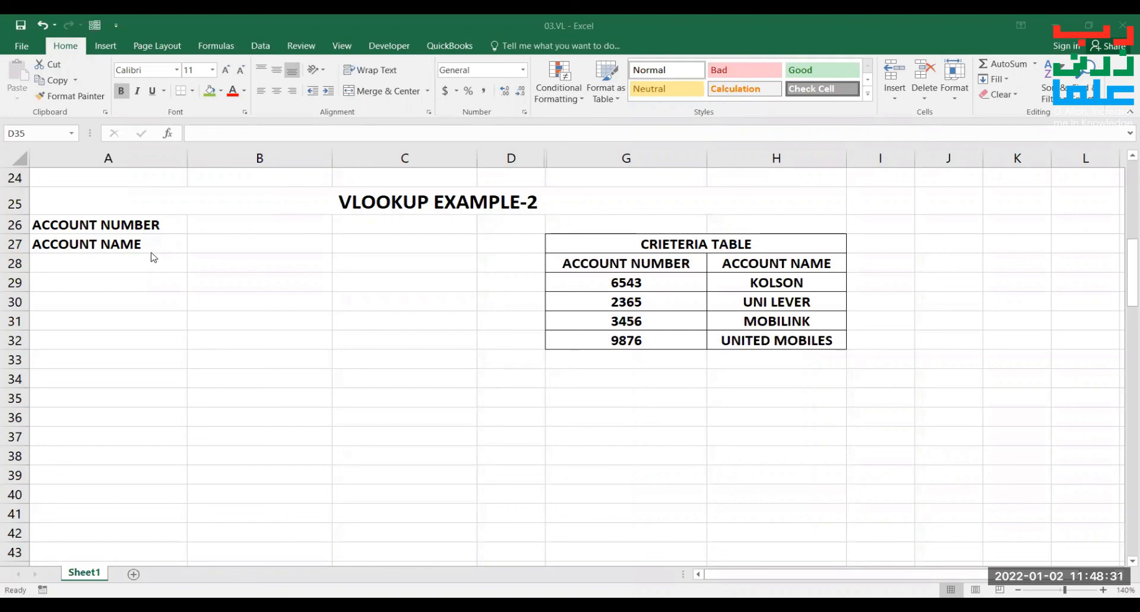
scroll(297, 311, up, 8)
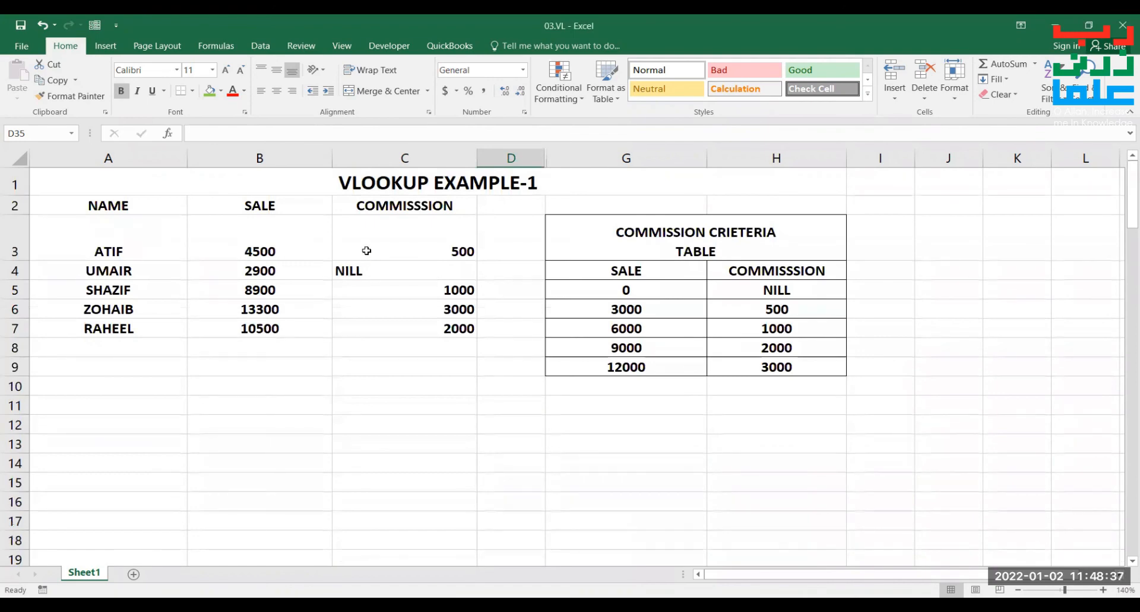
scroll(365, 254, down, 6)
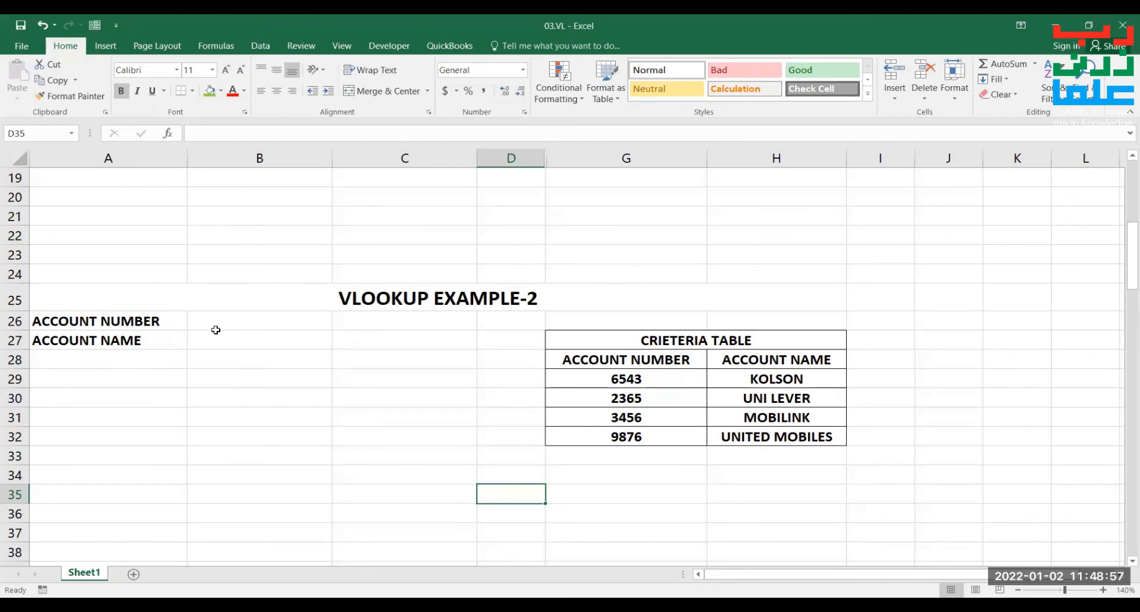
Start a VLOOKUP formula in B27 beside ACCOUNT NAME, using B26 as the lookup value.
click(254, 346)
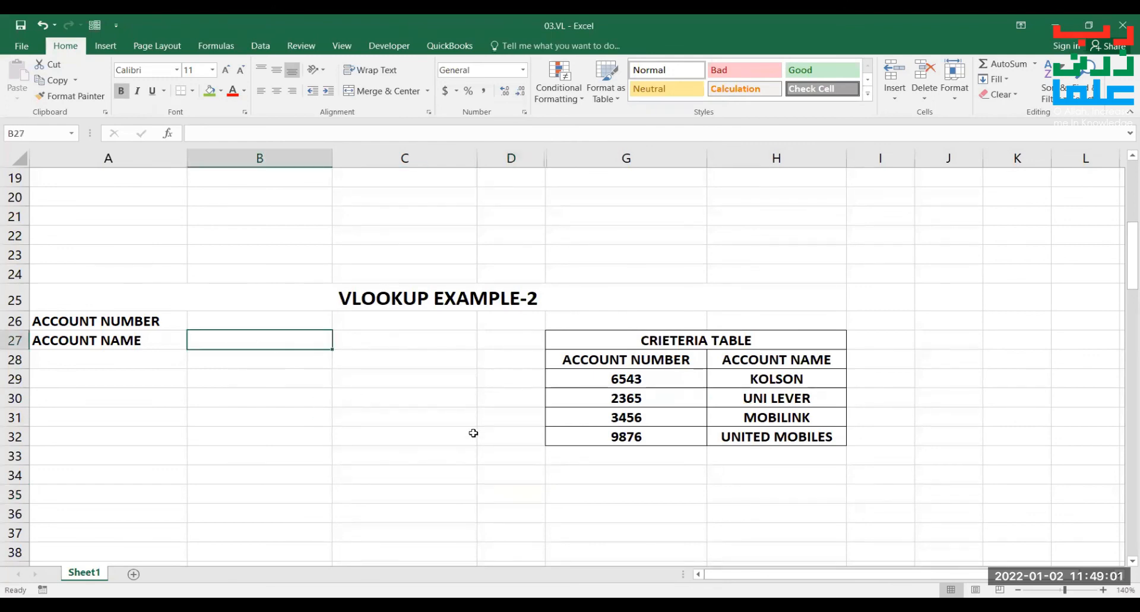
text(=)
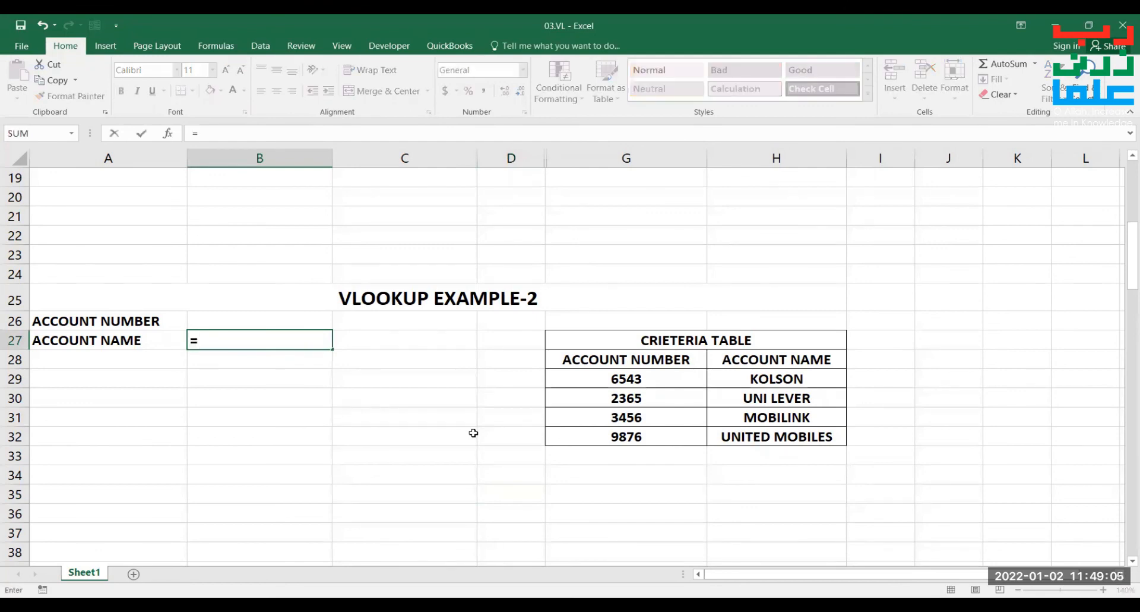
text(VLO)
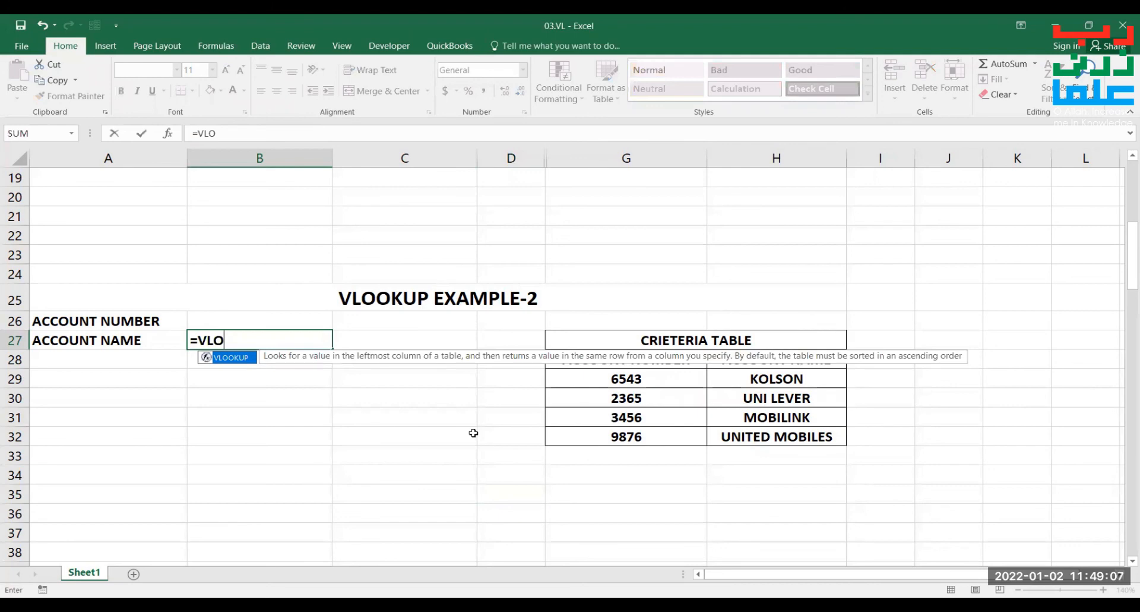
key(Tab)
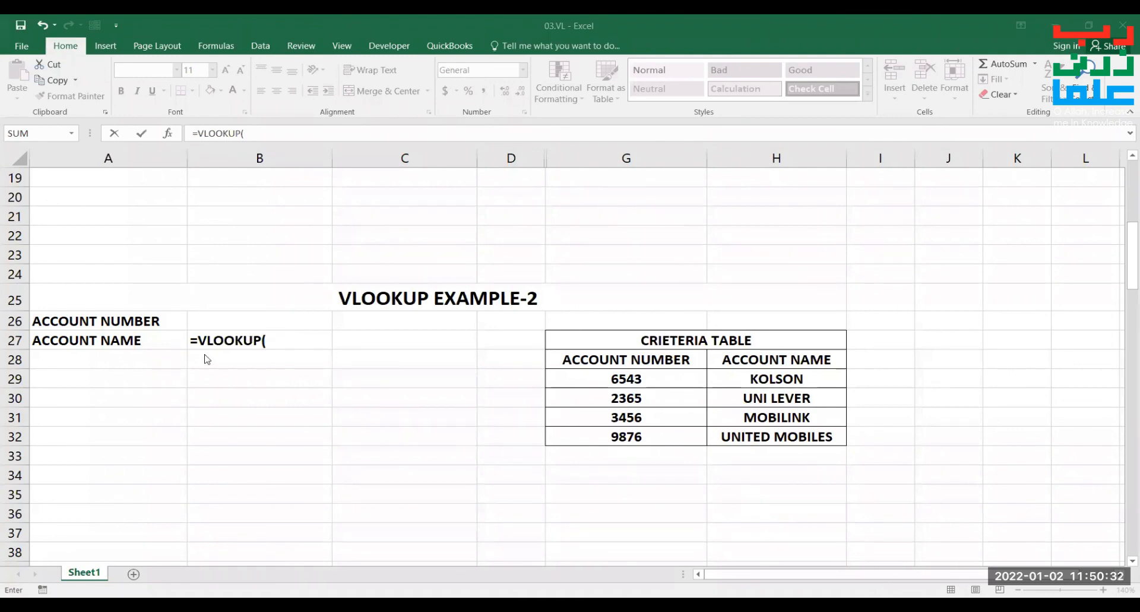
click(266, 319)
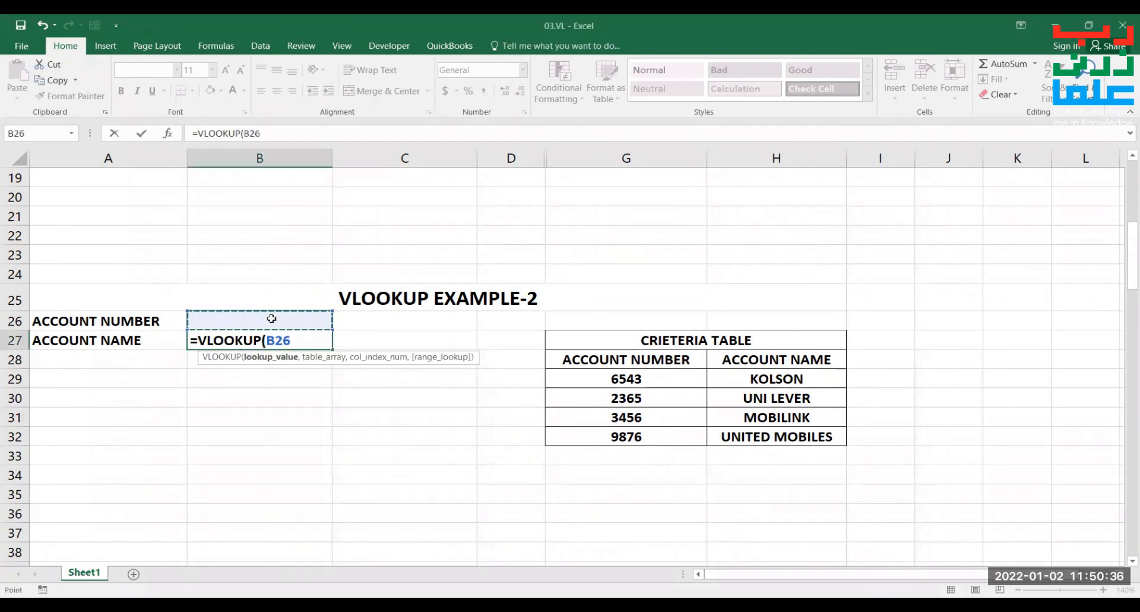
text(,)
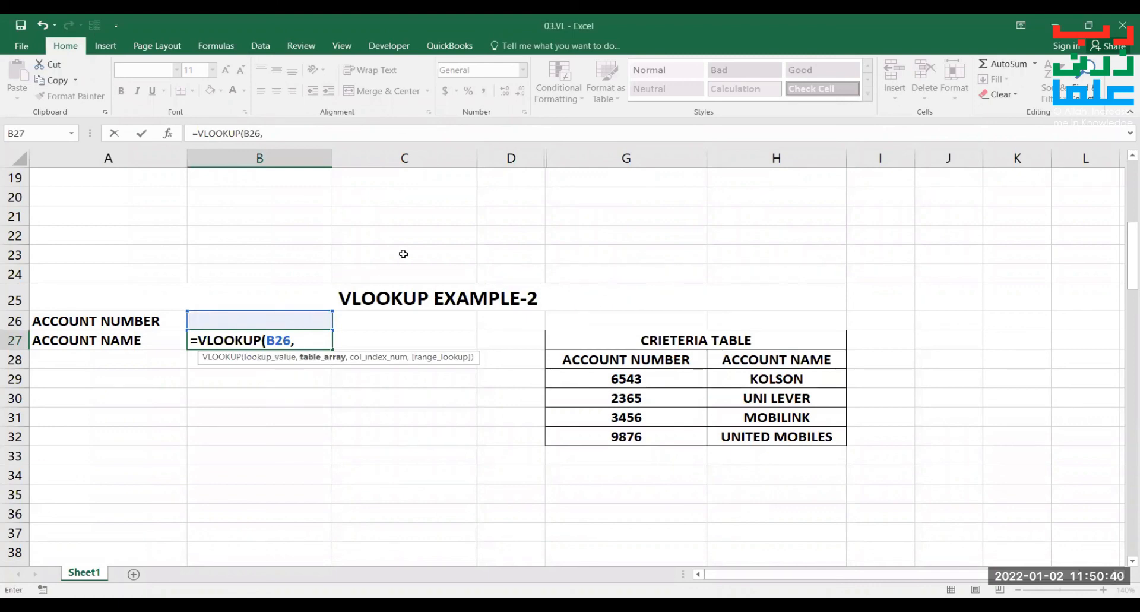
click(346, 196)
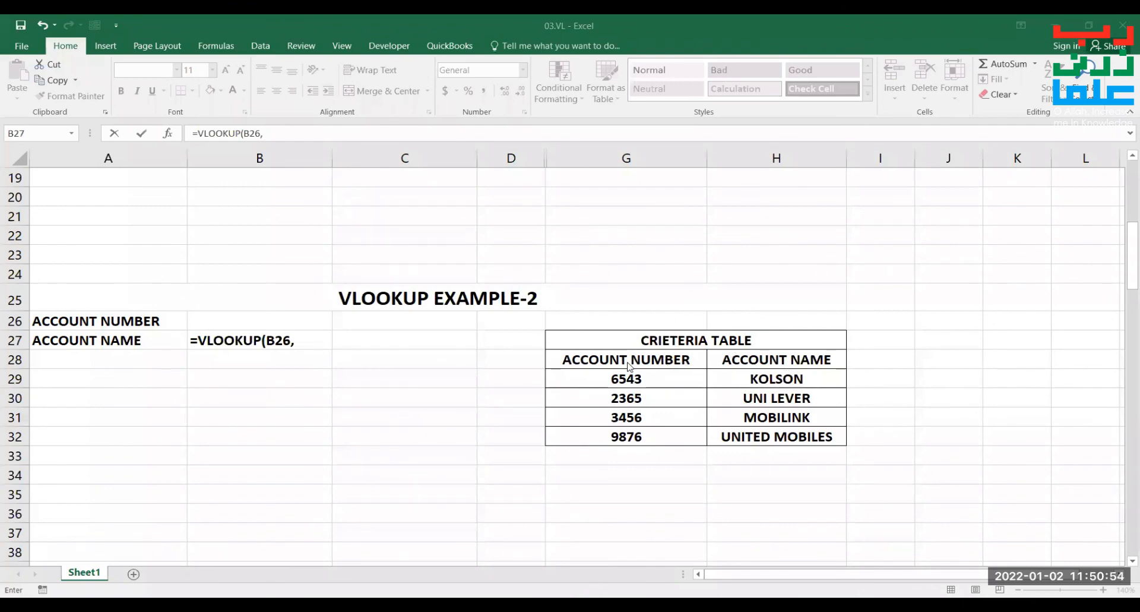
click(317, 346)
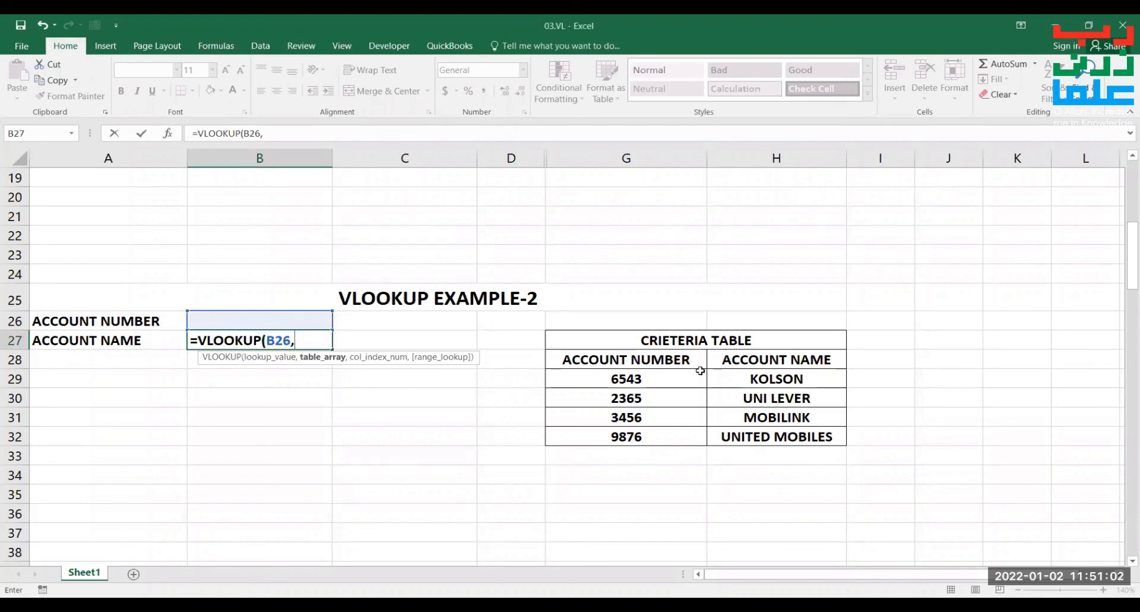
Complete the B27 VLOOKUP formula with the absolute table range $G$28:$H$32, column index 2 and range lookup 0 for an exact match.
drag(665, 358, 779, 441)
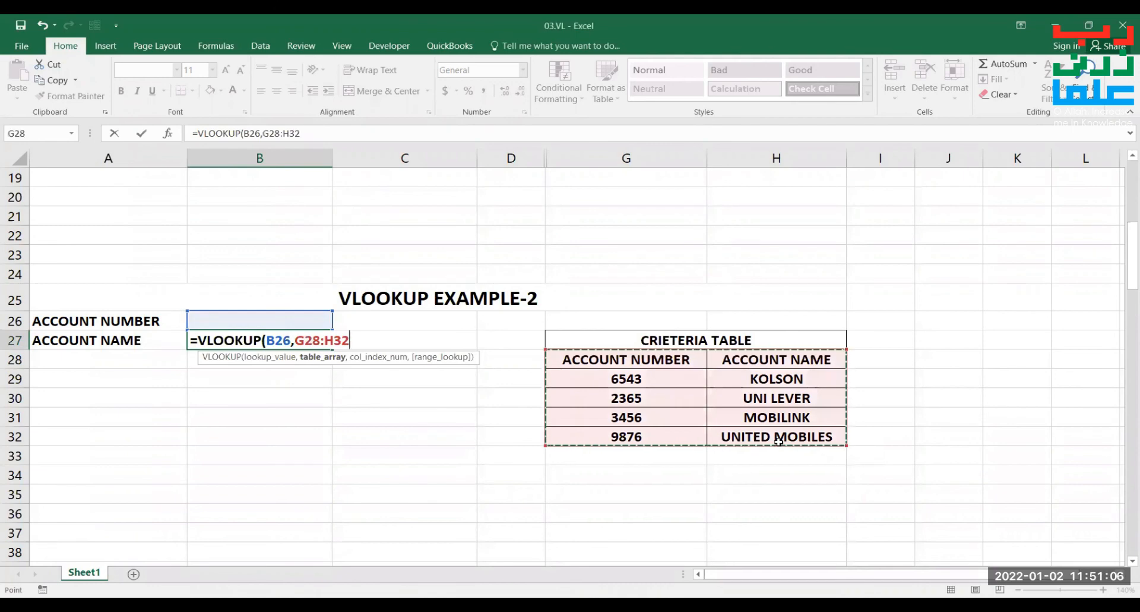
key(F4)
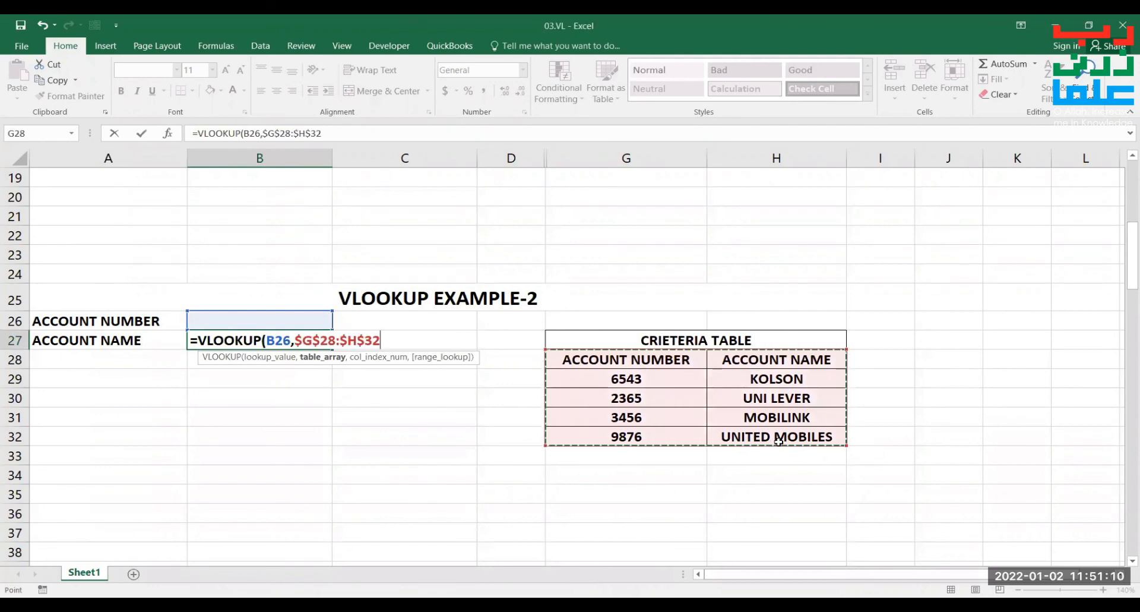
text(,)
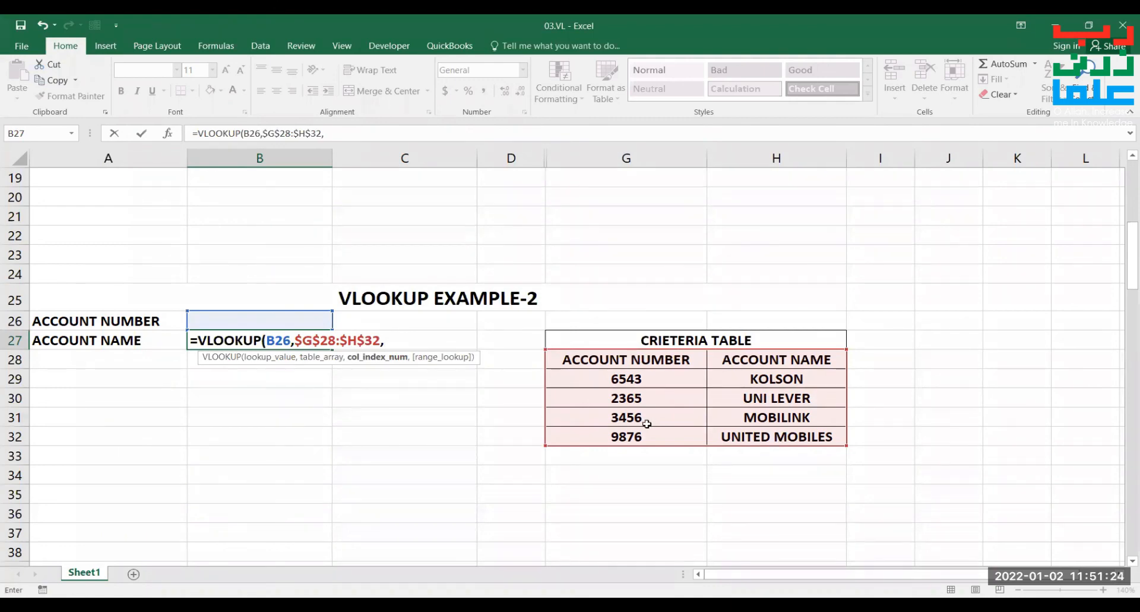
text(2)
text(,0)
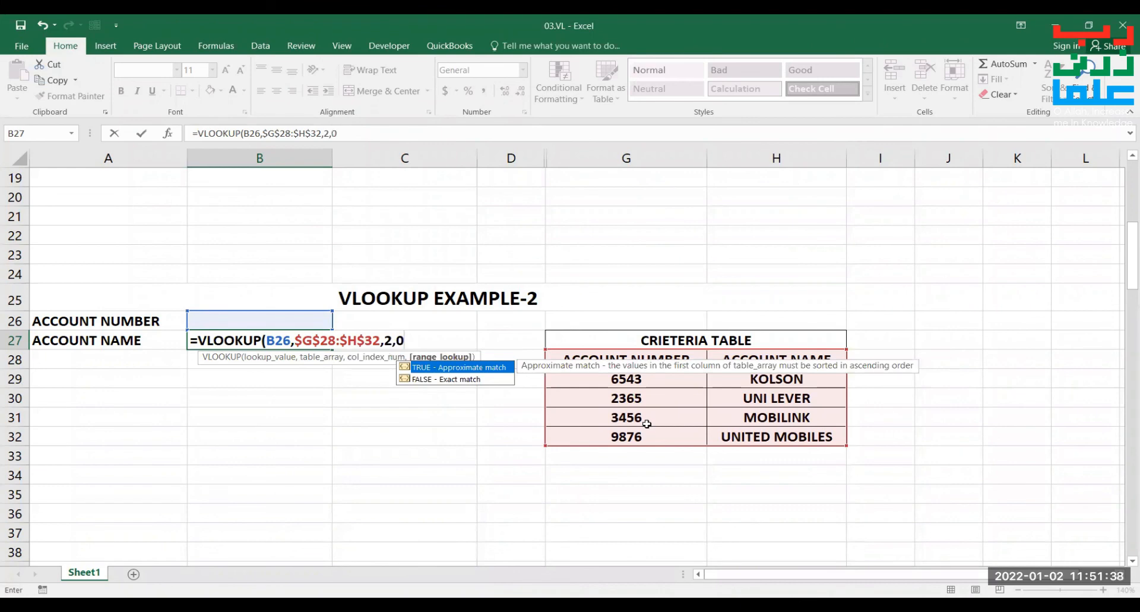
text())
key(Return)
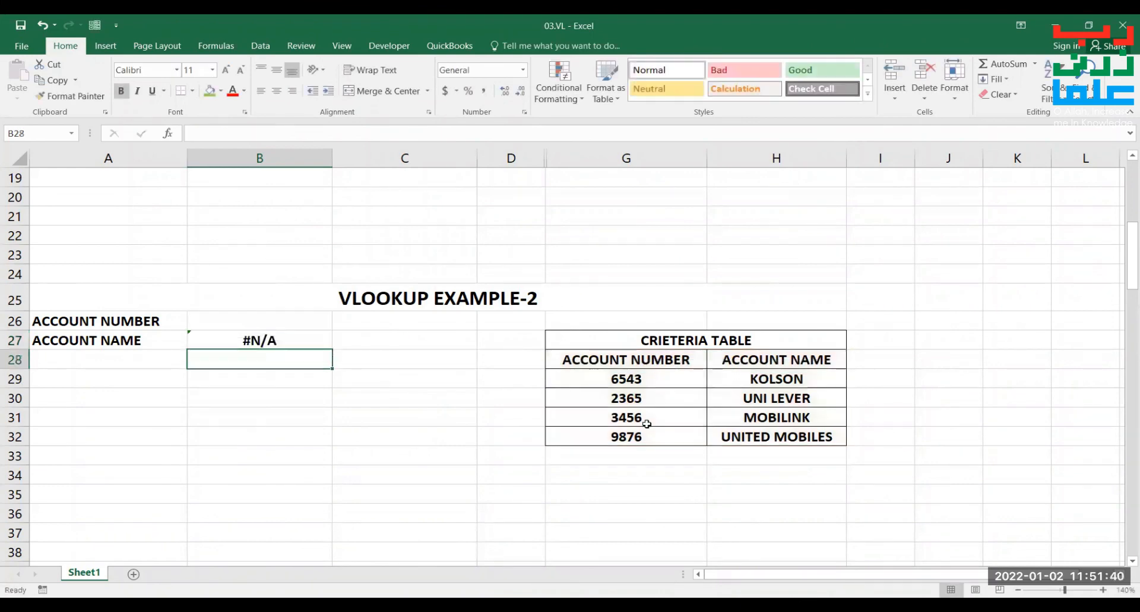
Test the lookup by entering the UNITED MOBILES account number in B26, and replace it with the KOLSON account number.
click(429, 359)
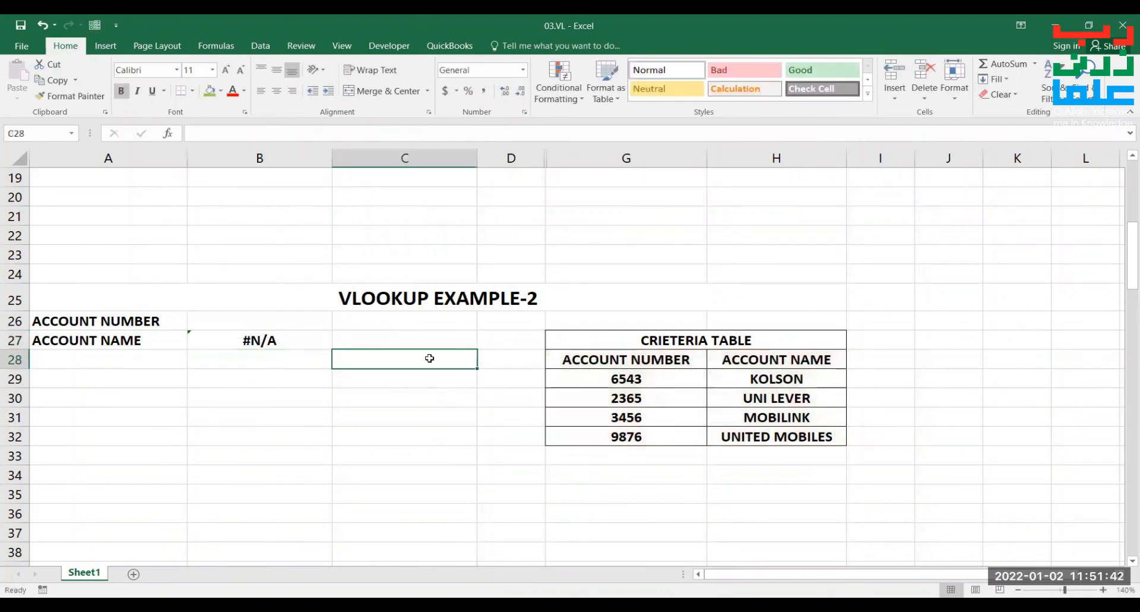
click(307, 321)
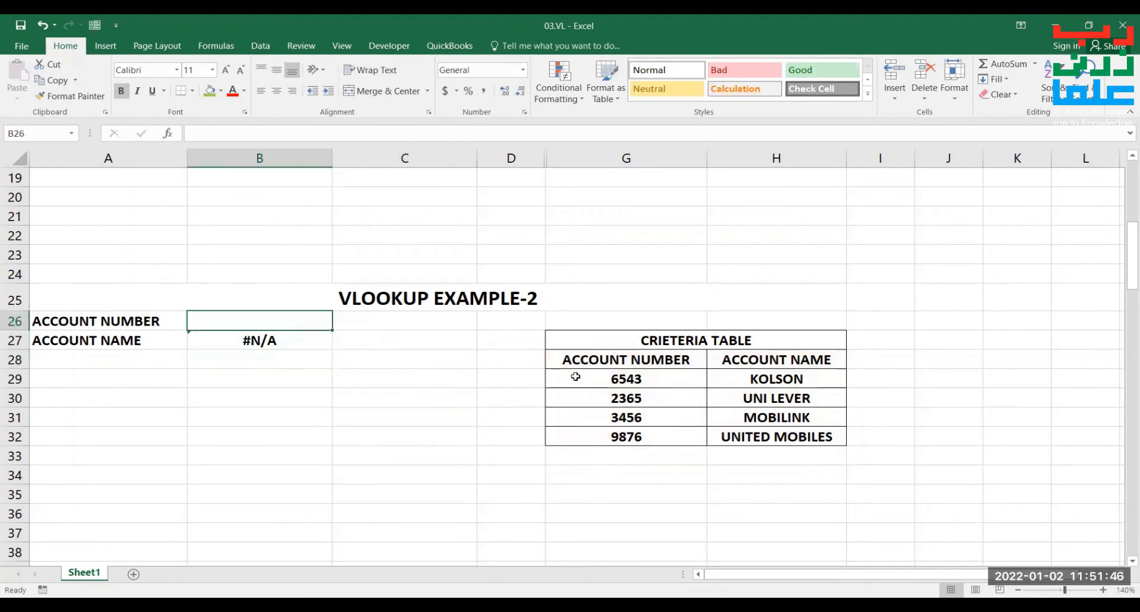
text(9876)
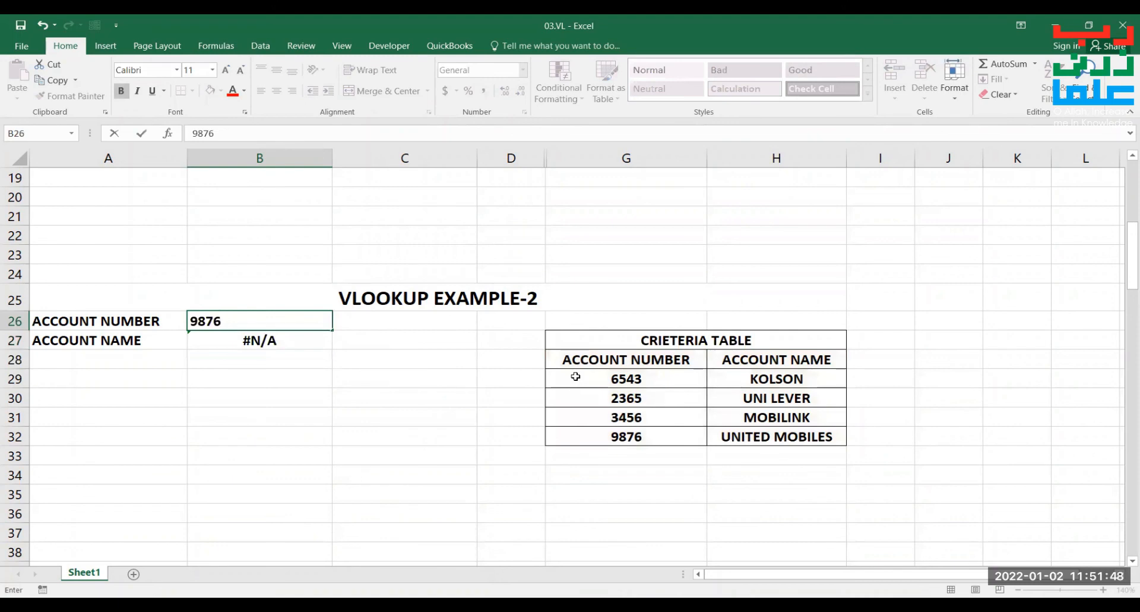
key(Return)
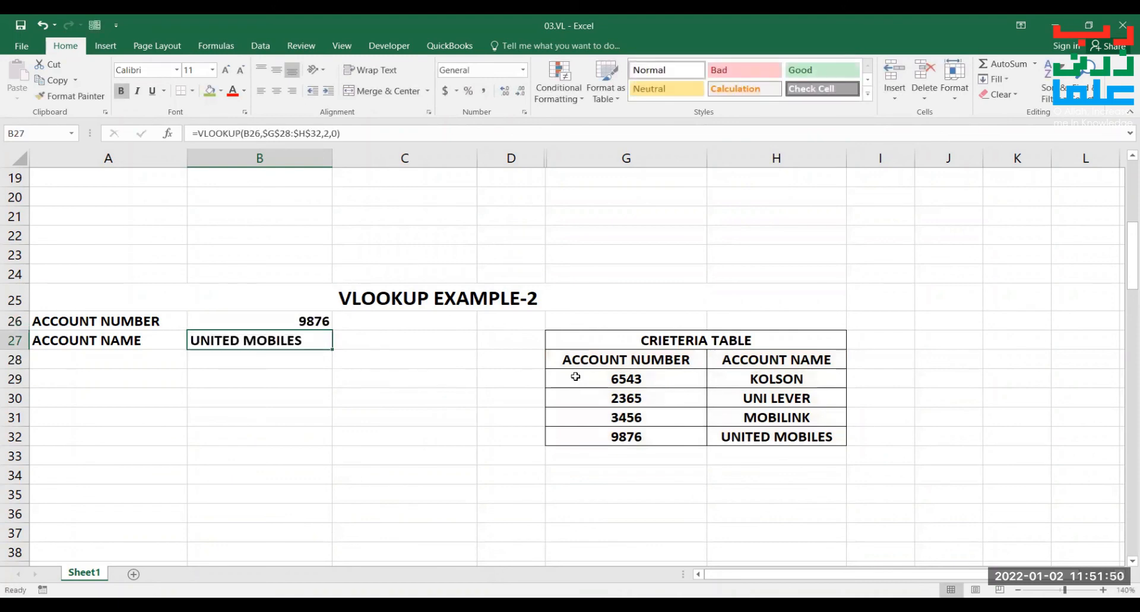
key(Up)
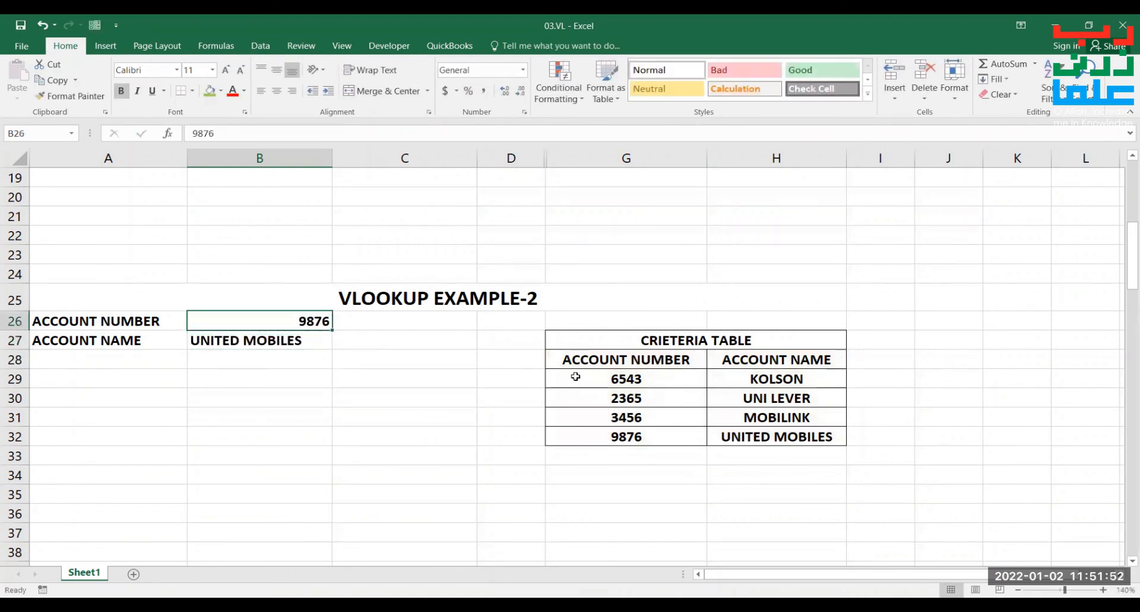
text(6543)
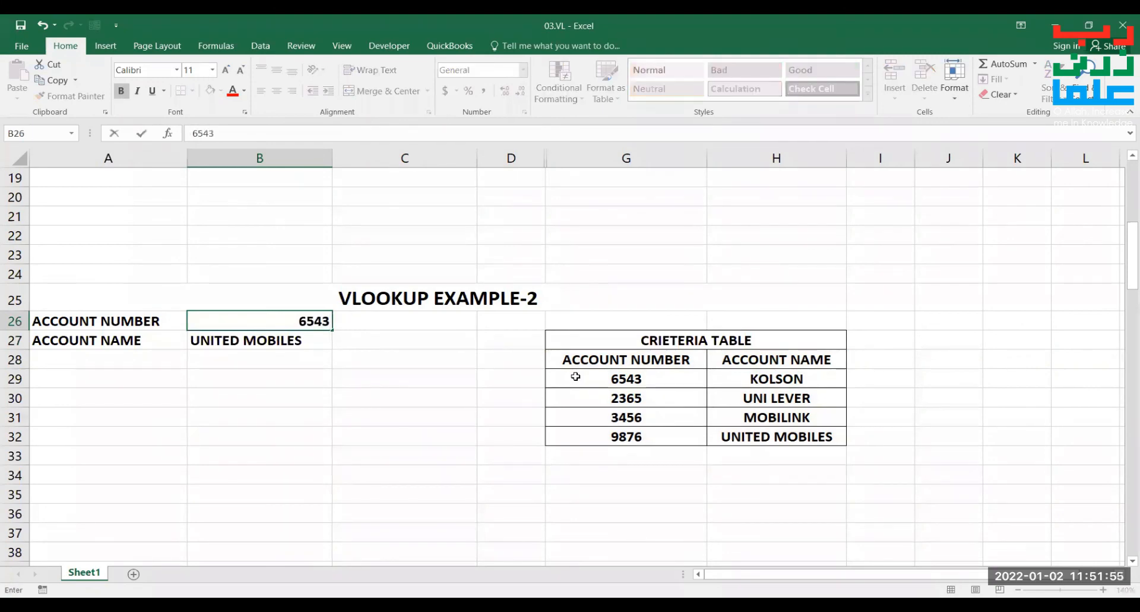
key(Return)
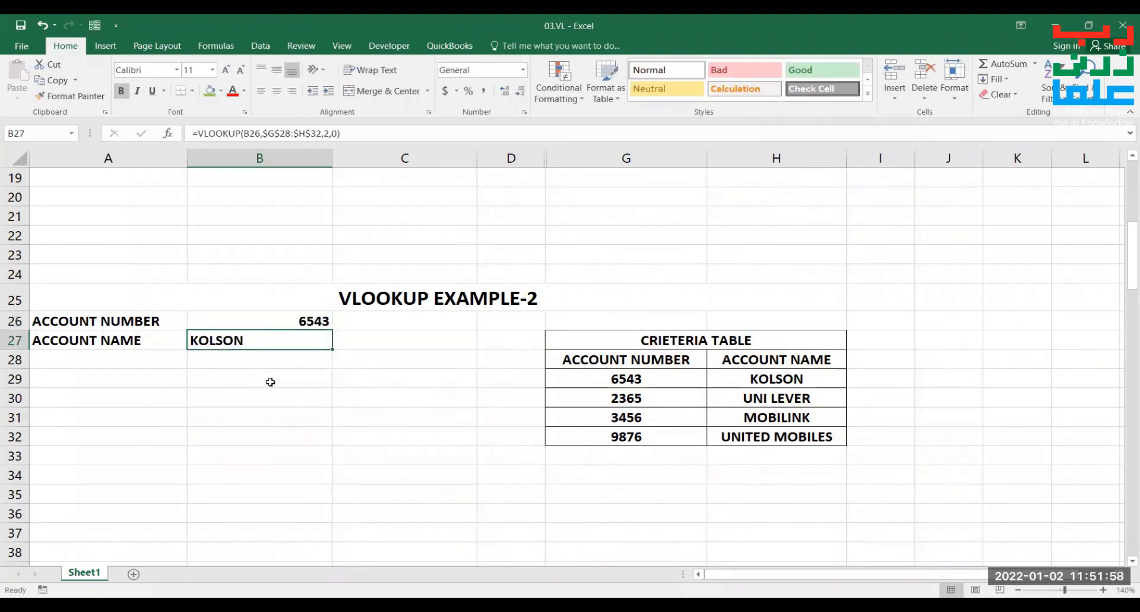
Examine the arguments of the VLOOKUP formula in B27, including its range lookup value, and return to VLOOKUP EXAMPLE-1.
double_click(273, 336)
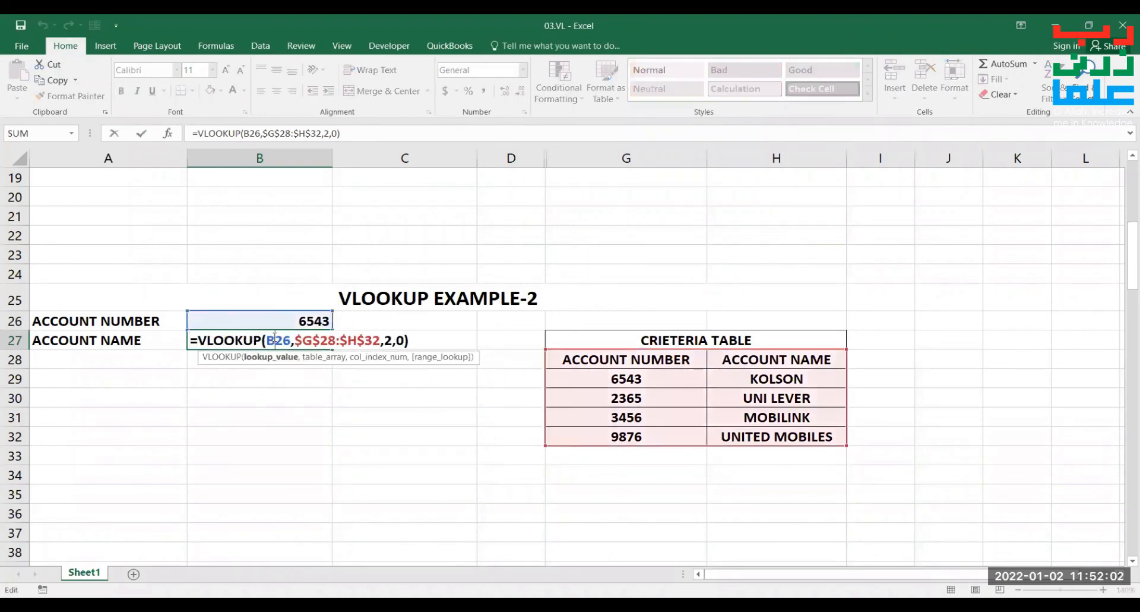
click(420, 340)
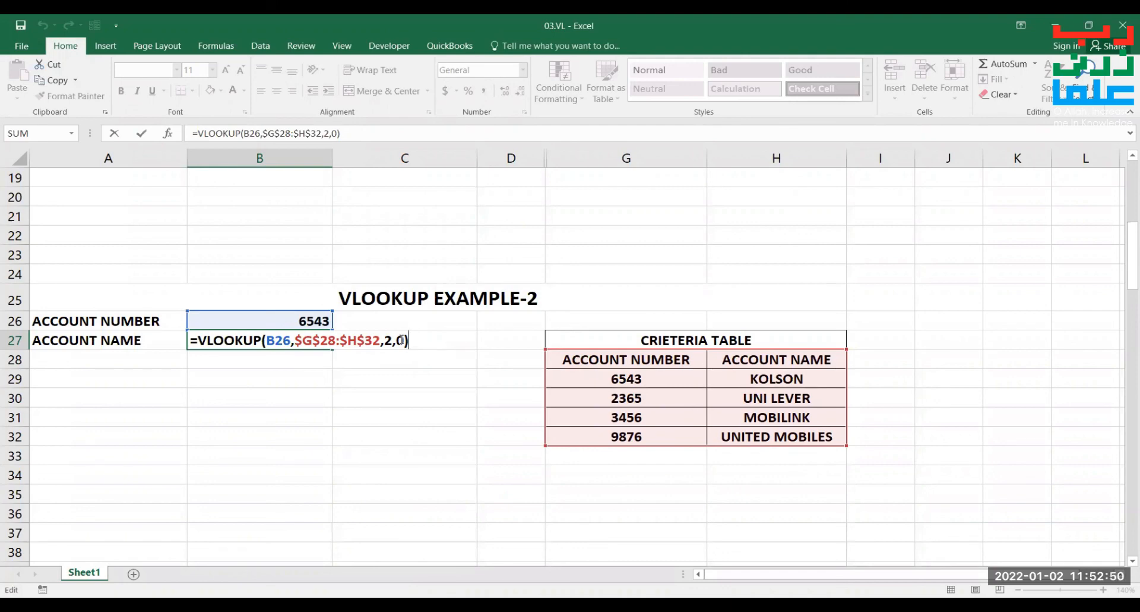
scroll(602, 327, up, 6)
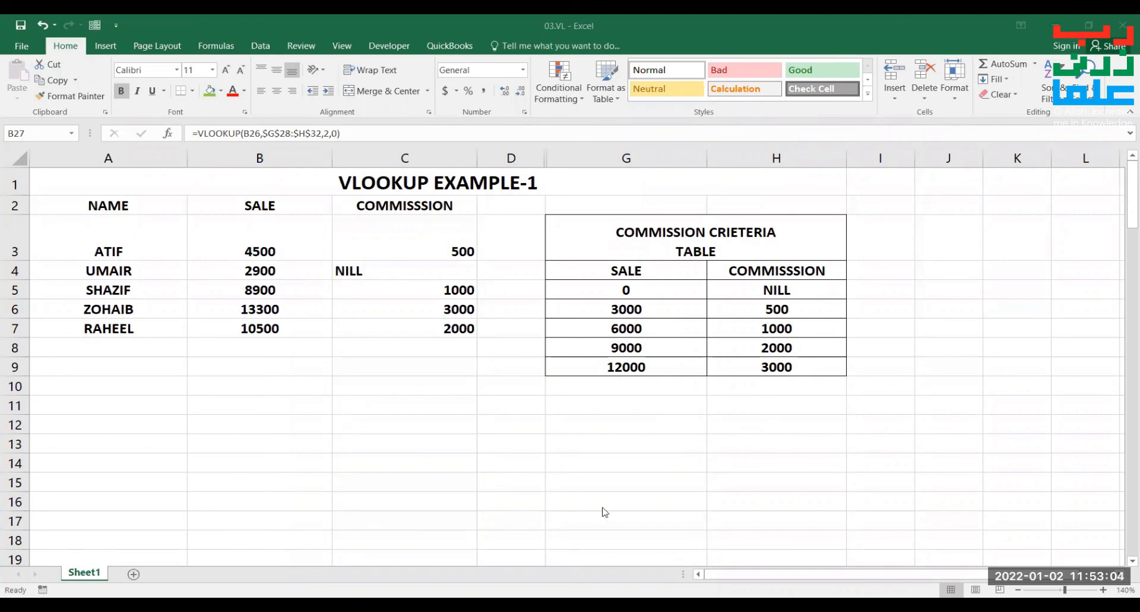
click(297, 526)
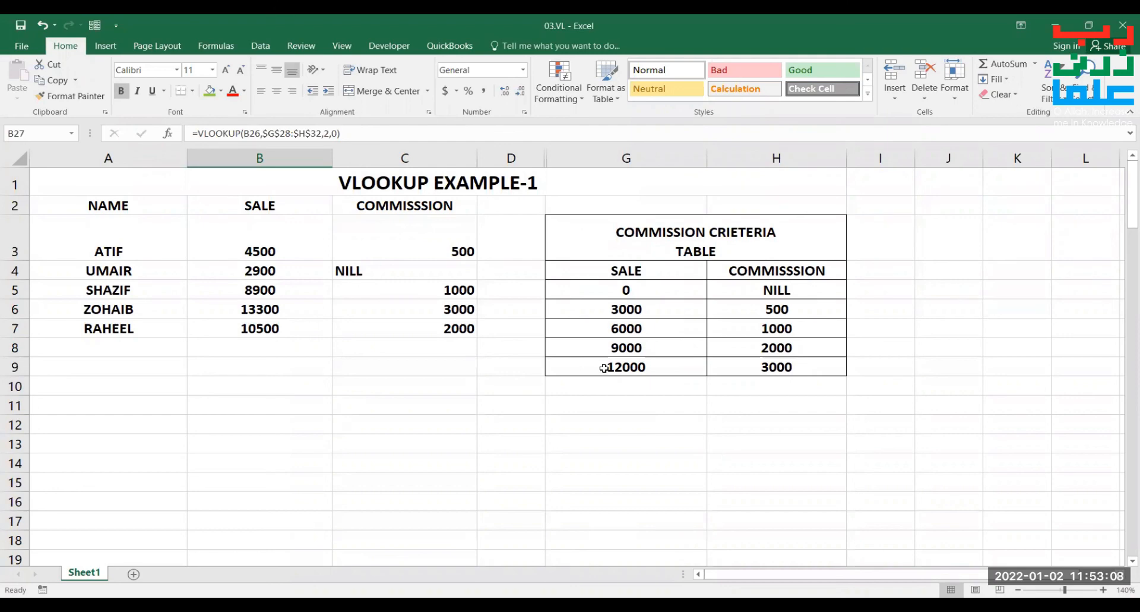
key(alt+Tab)
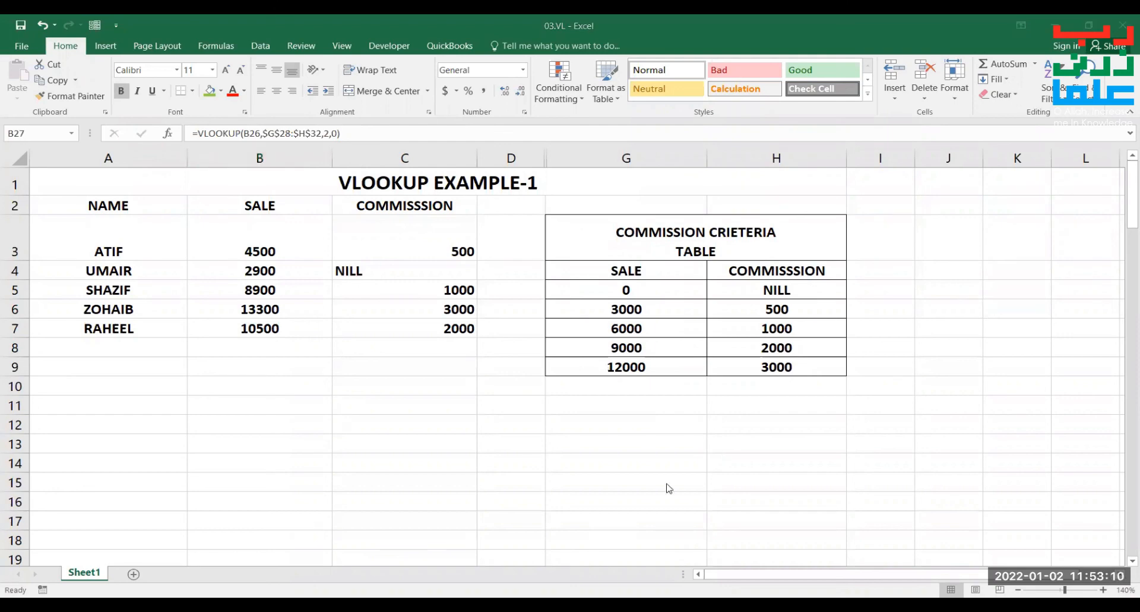
click(555, 512)
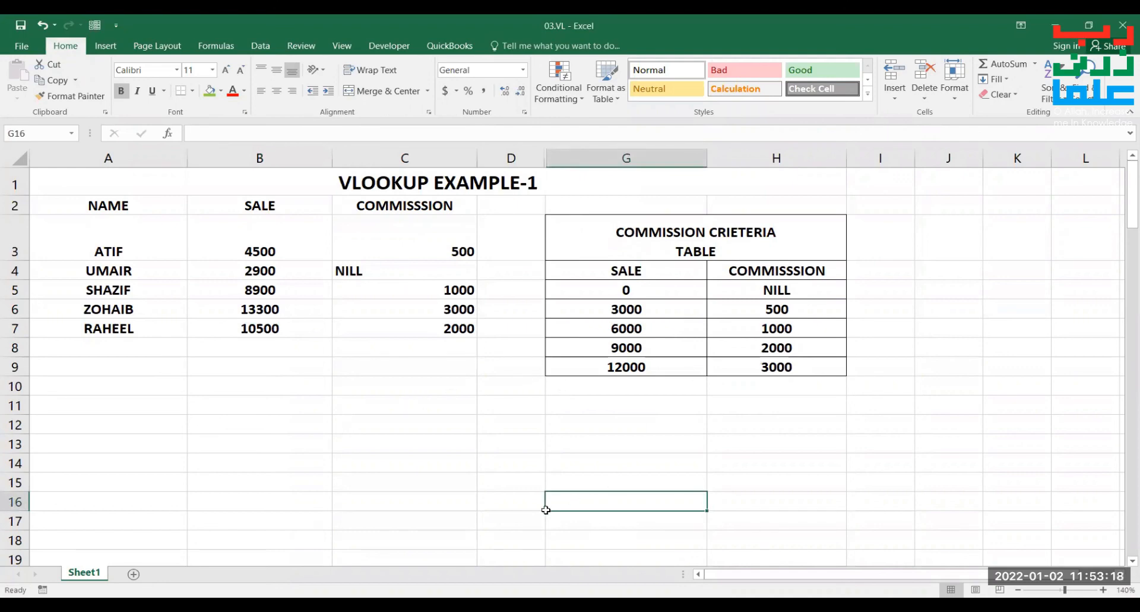
click(497, 526)
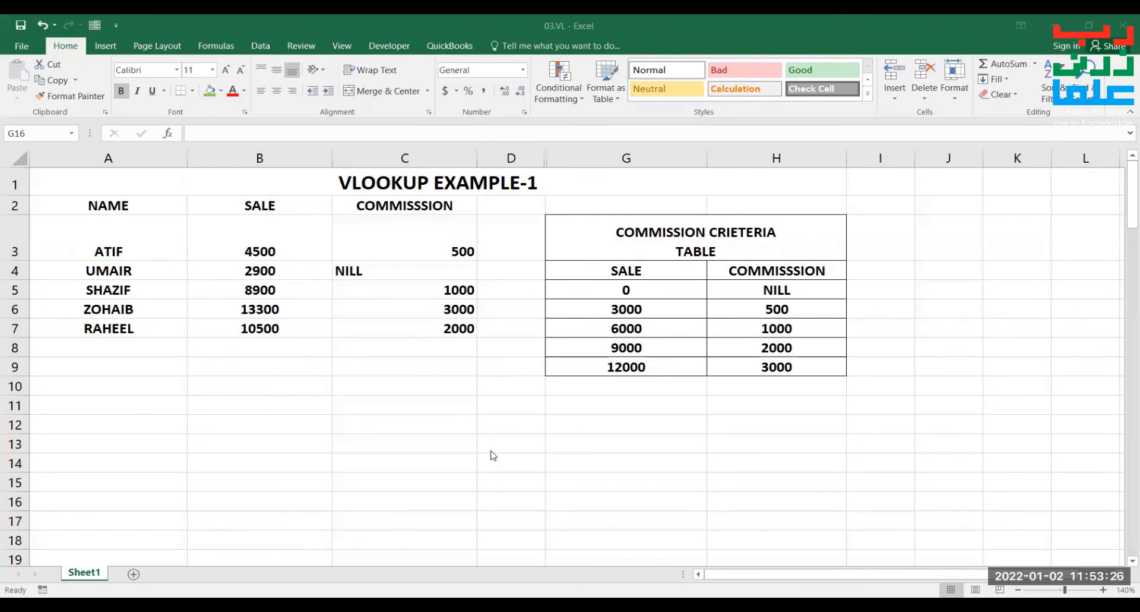
Compare the exact-match formula in B27 with the commission criteria table of VLOOKUP EXAMPLE-1, leaving the formula unedited.
scroll(486, 443, down, 9)
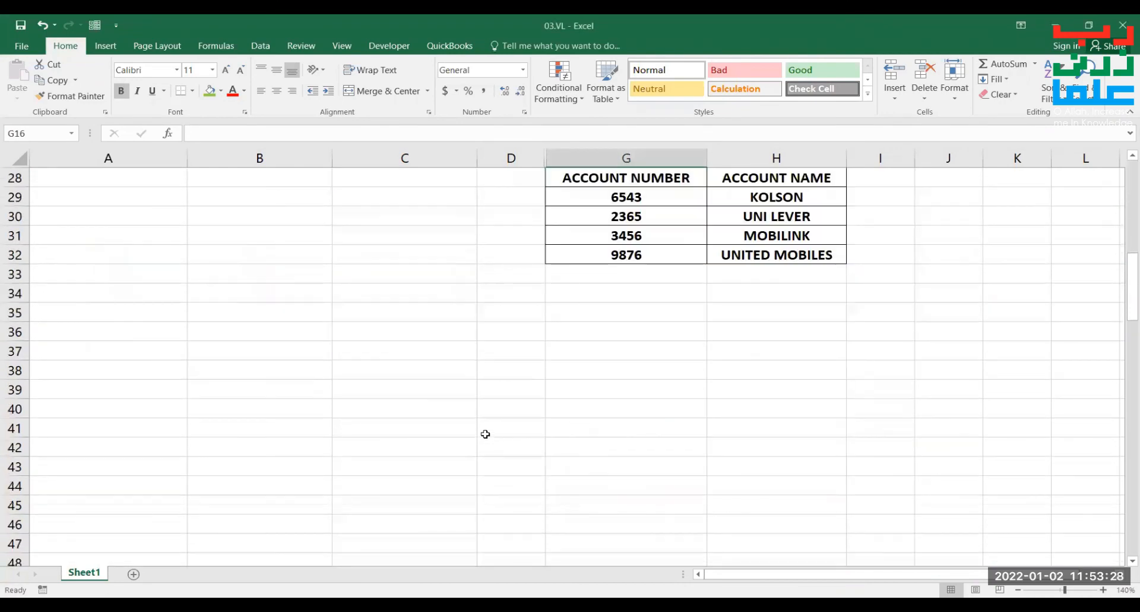
scroll(488, 425, up, 3)
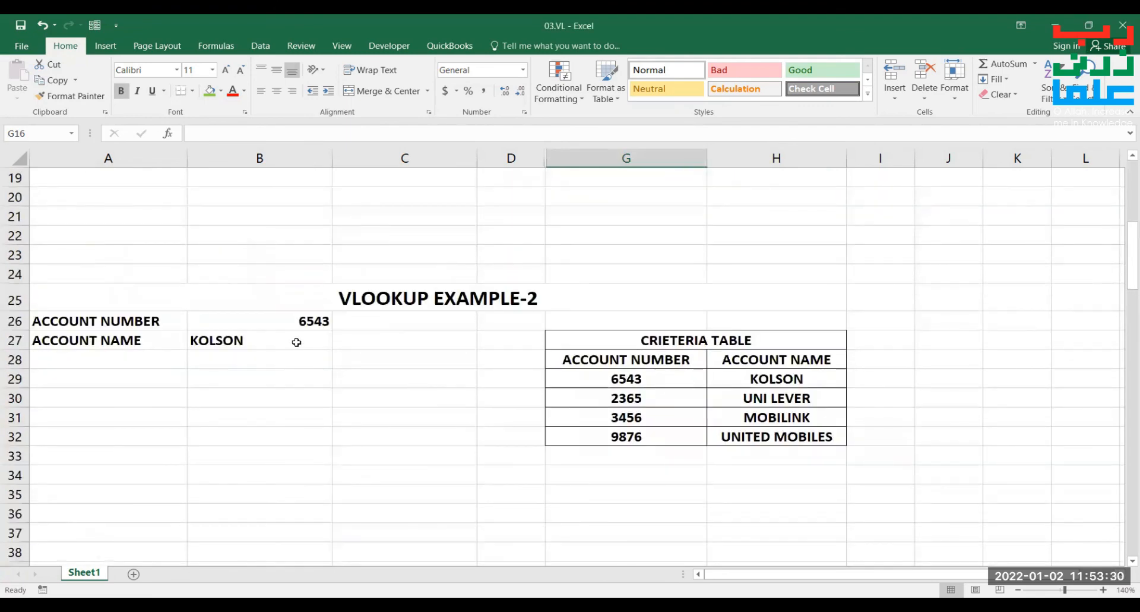
double_click(295, 340)
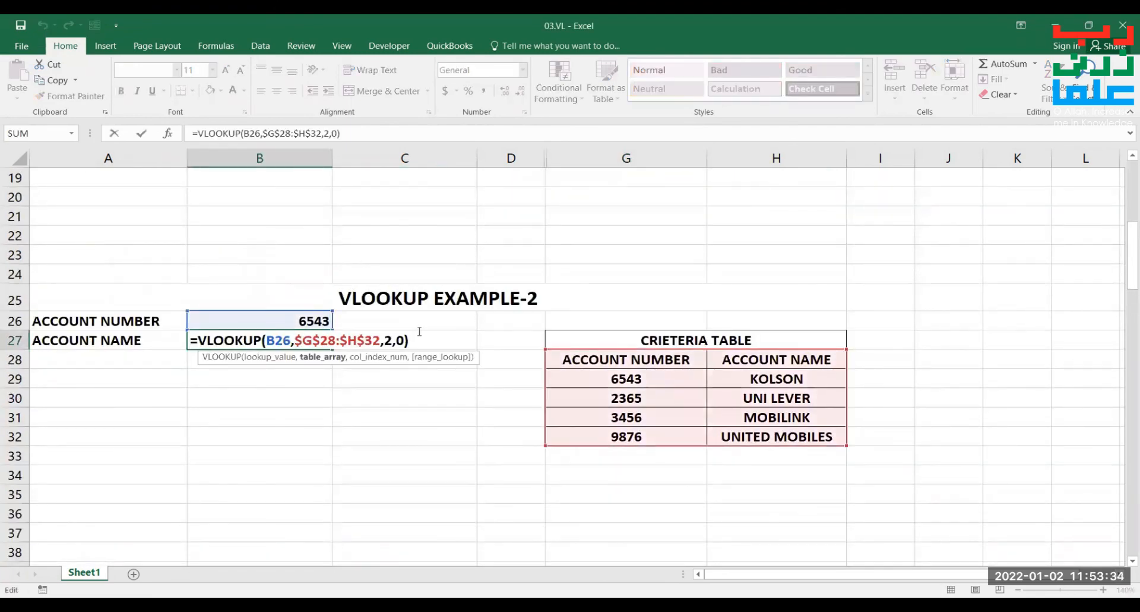
key(Escape)
scroll(677, 285, up, 5)
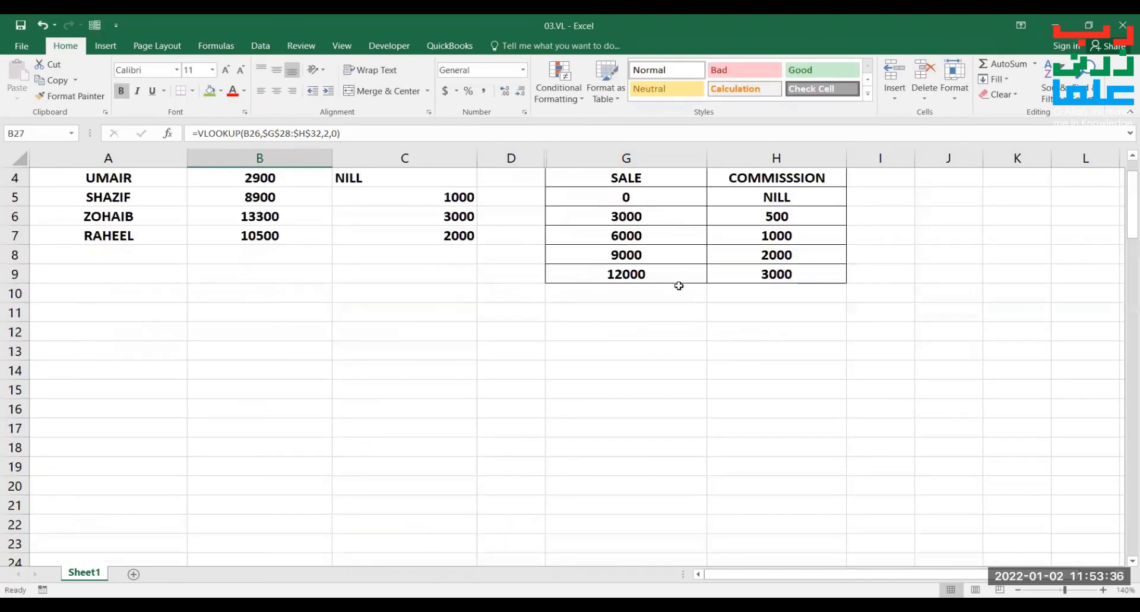
scroll(664, 285, up, 1)
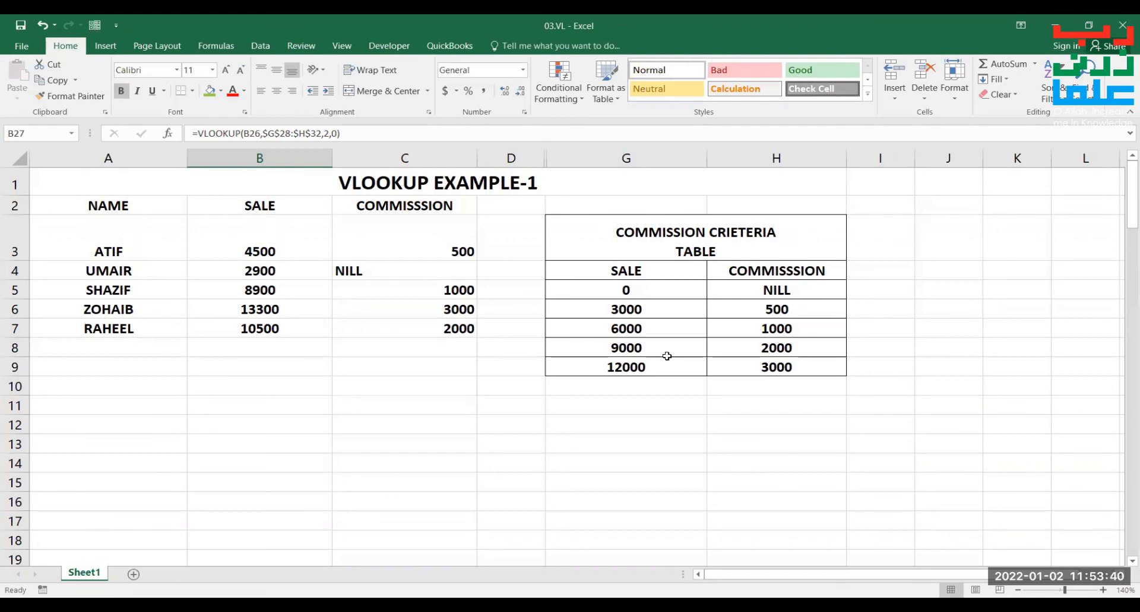
scroll(667, 355, down, 6)
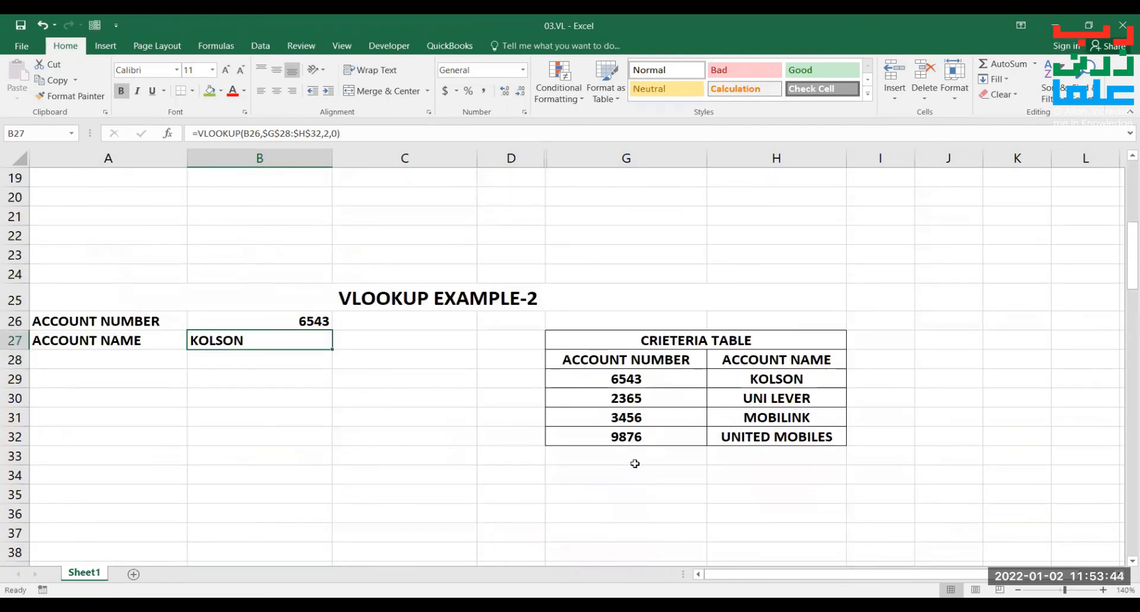
double_click(288, 334)
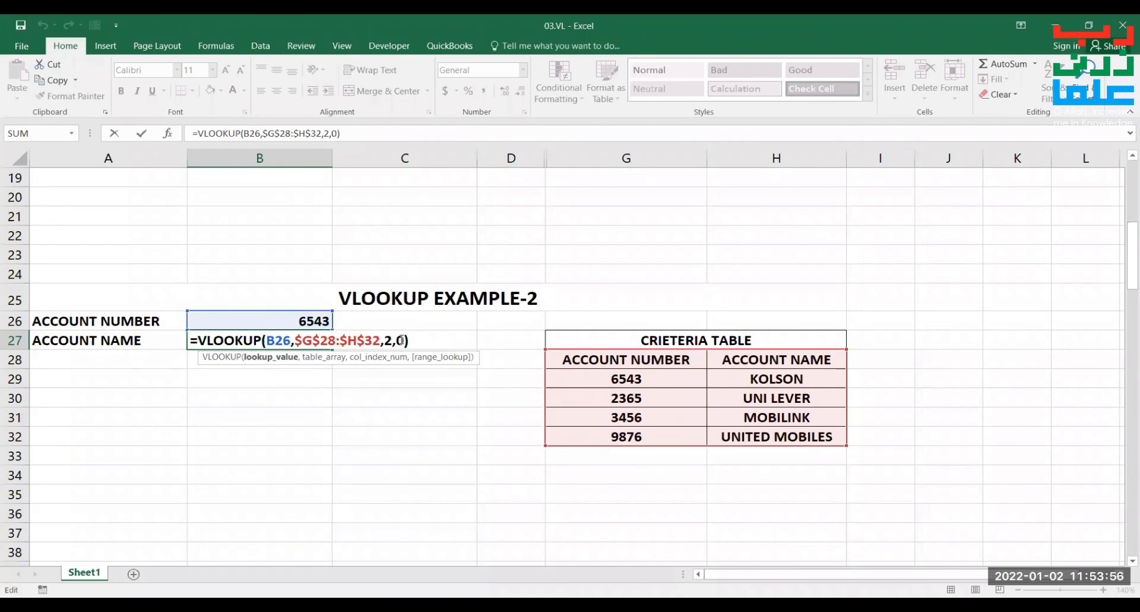
key(Escape)
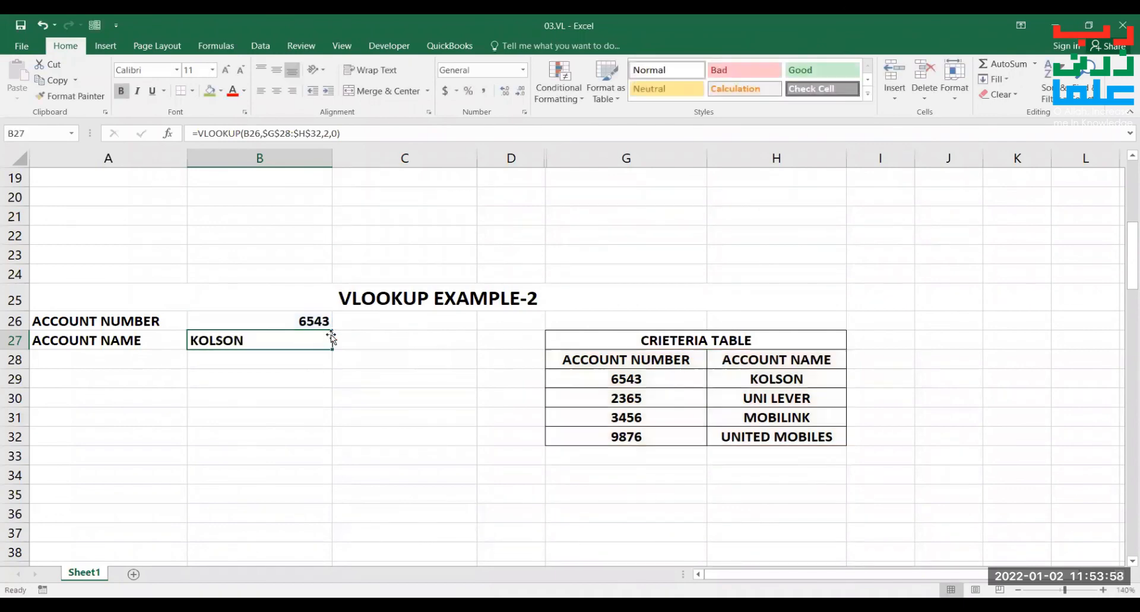